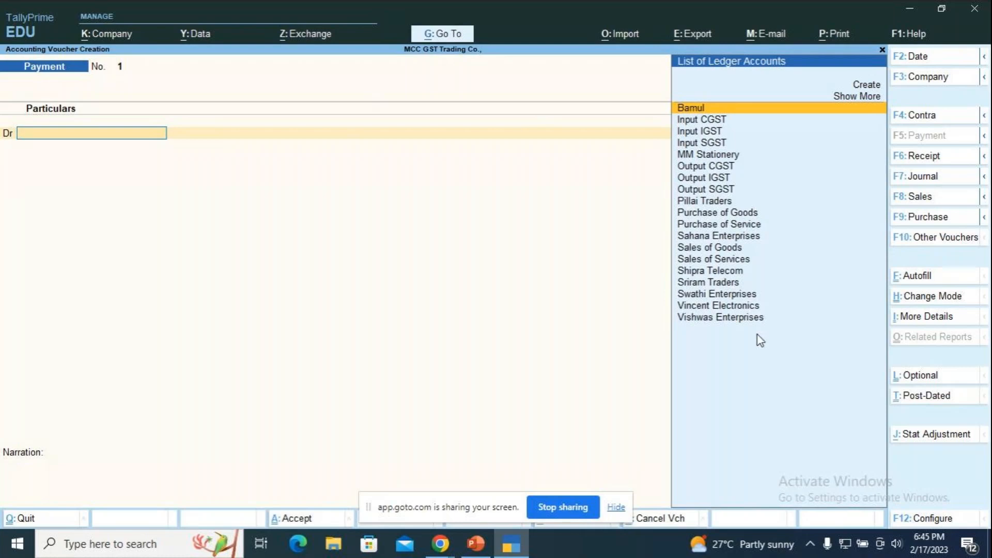
Open a new Purchase voucher and set its voucher date to 1-Jun-22
{"action": "key", "text": "F9"}
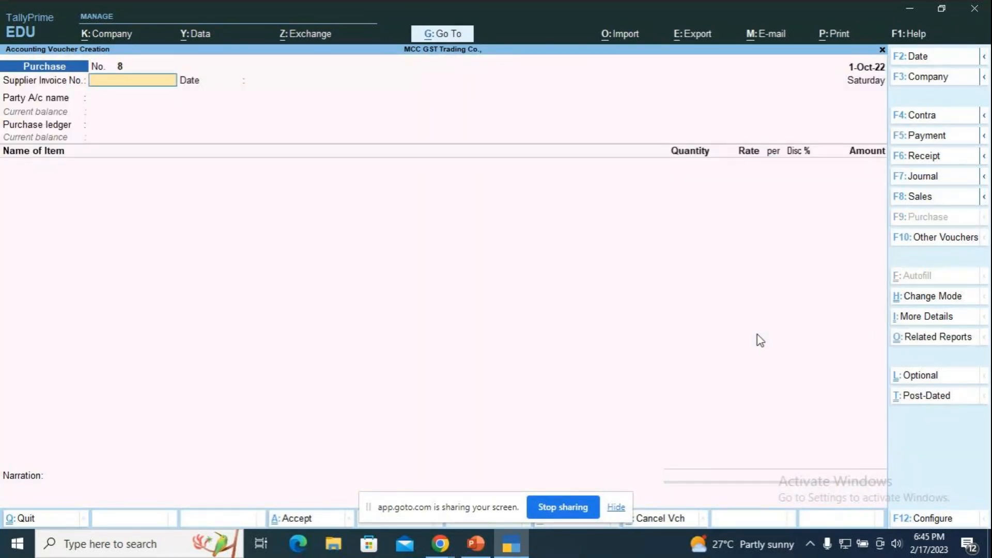
{"action": "key", "text": "F2"}
{"action": "type", "text": "1.6"}
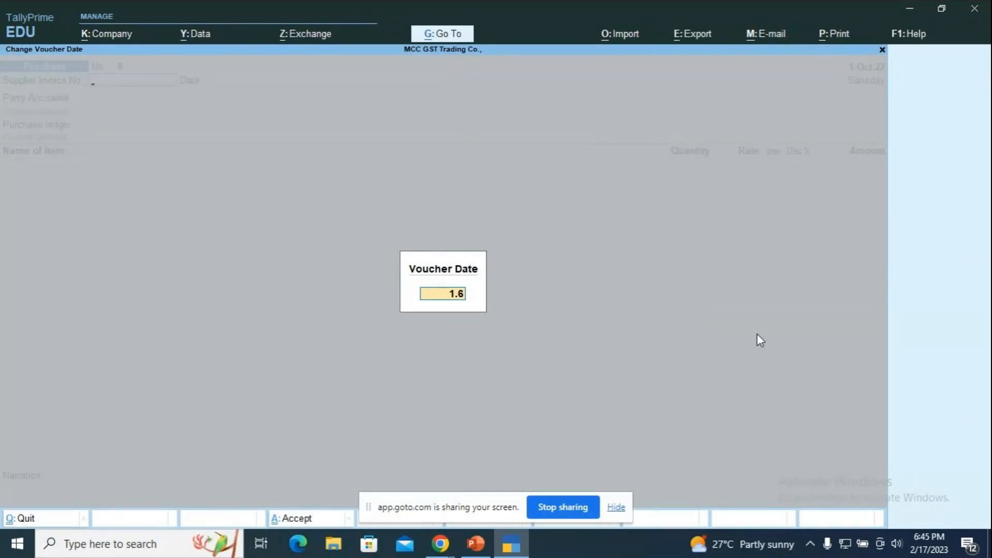
{"action": "key", "text": "Return"}
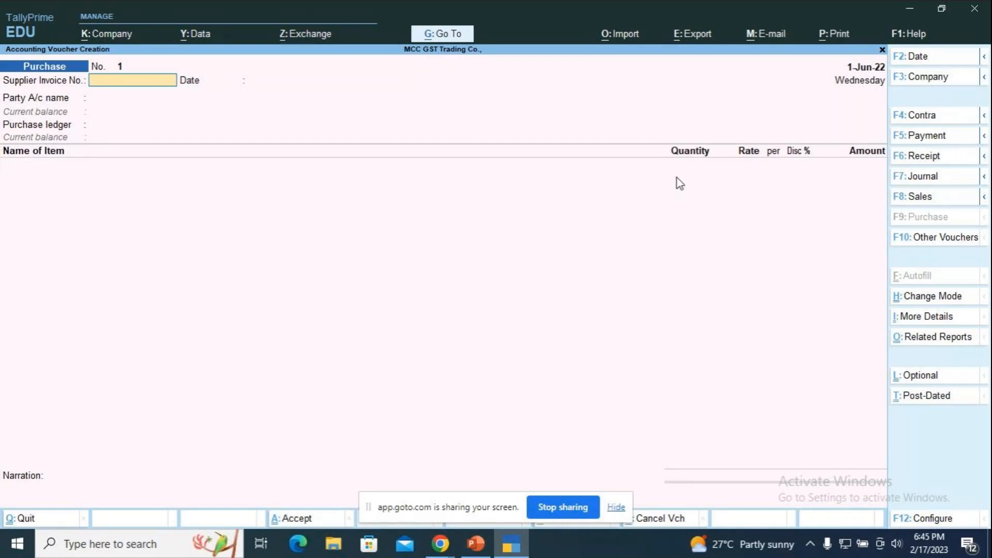
Change the purchase voucher's mode from item-based entry to Accounting Invoice
{"action": "key", "text": "ctrl+h"}
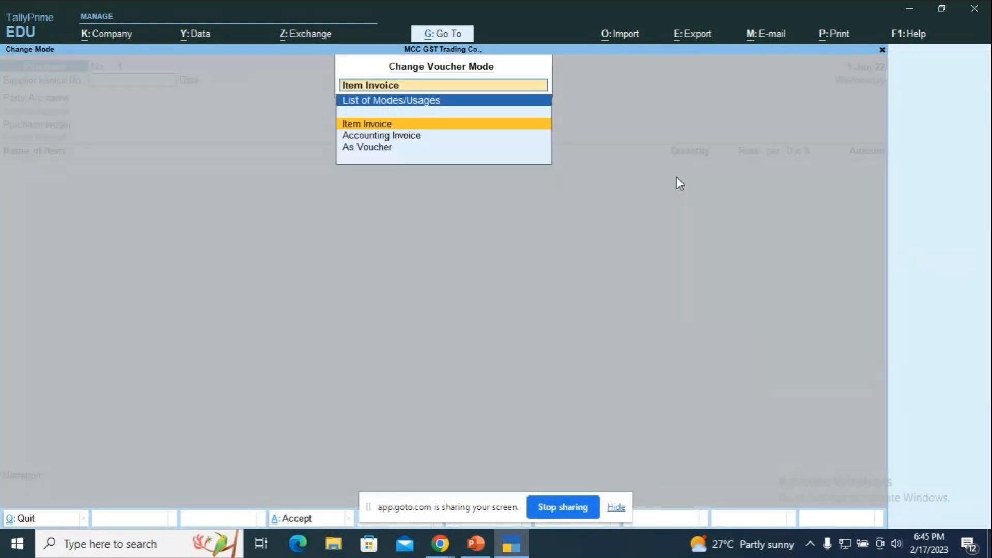
{"action": "key", "text": "Down"}
{"action": "key", "text": "Return"}
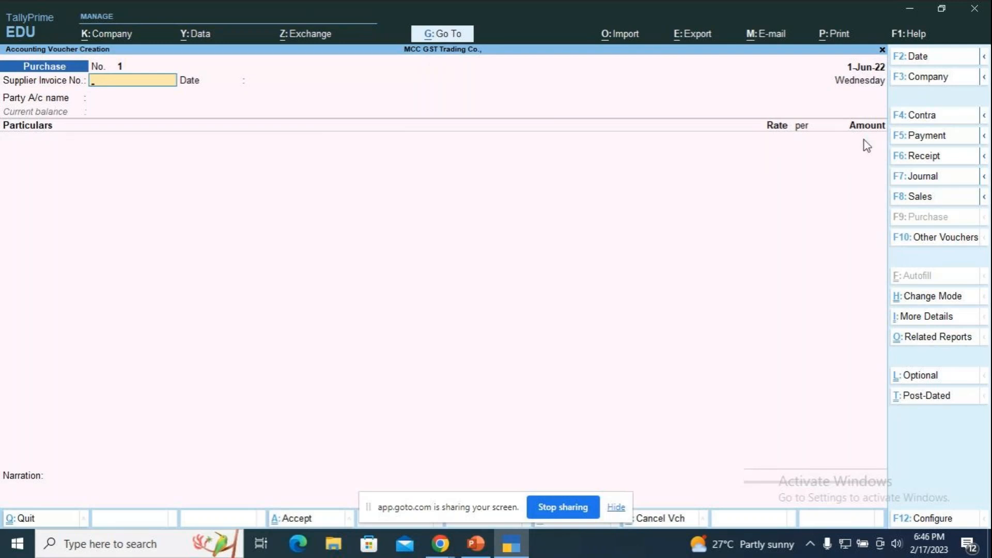
Enter Pur/101 as the supplier invoice number and accept 1-Jun-22 as the invoice date
{"action": "type", "text": "Pur/101"}
{"action": "key", "text": "Return"}
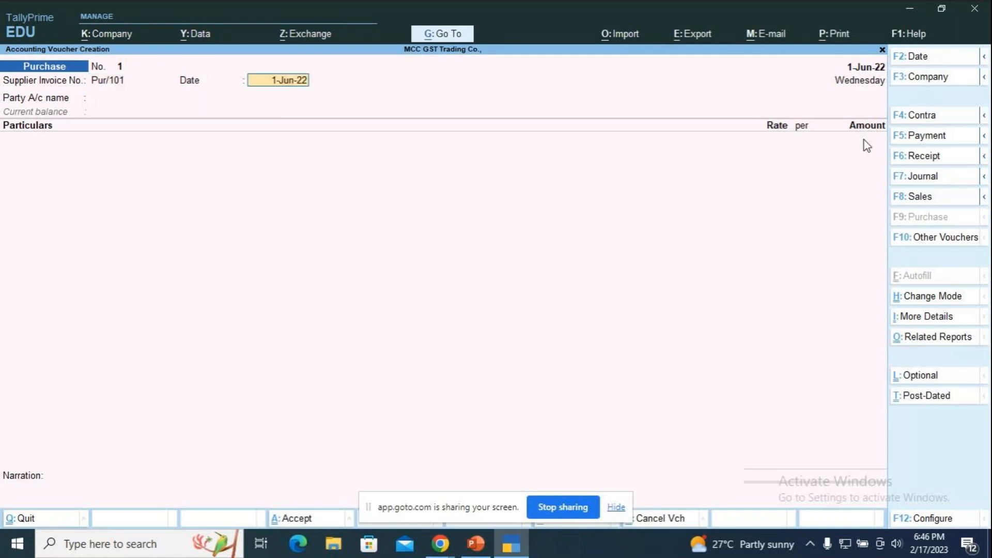
{"action": "key", "text": "Return"}
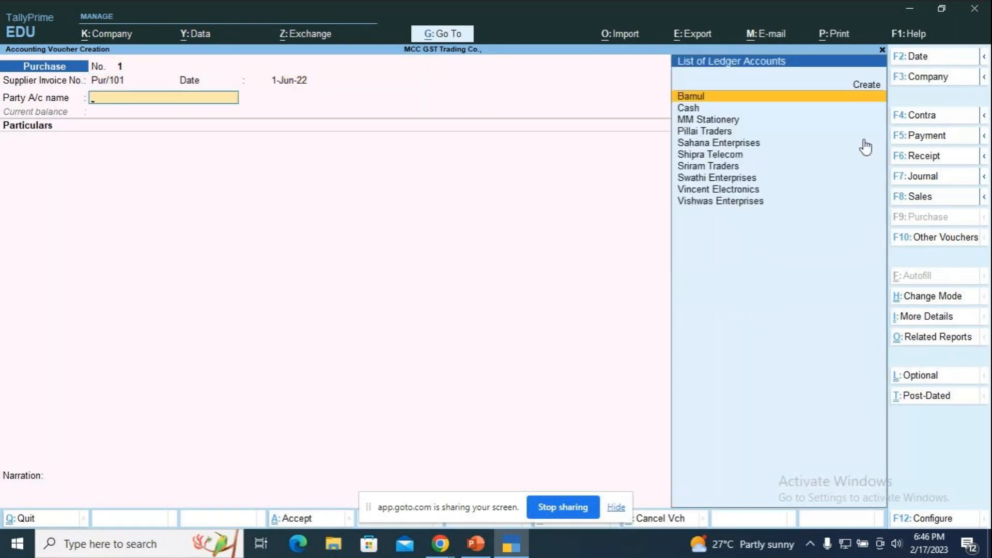
Switch to PowerPoint and check the supplier in the first purchase-of-services example on the slide
{"action": "key", "text": "alt+Tab"}
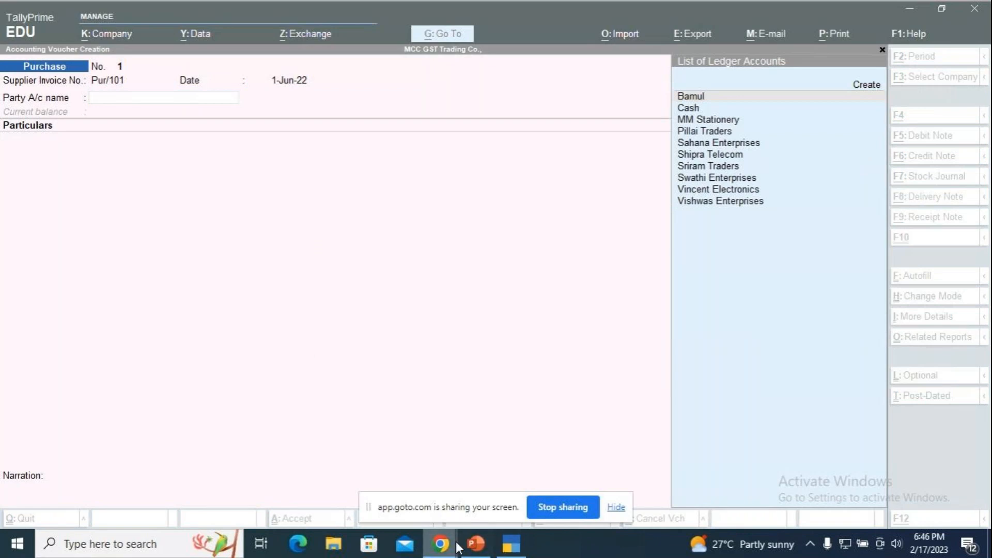
{"action": "left_click", "coordinate": [474, 544]}
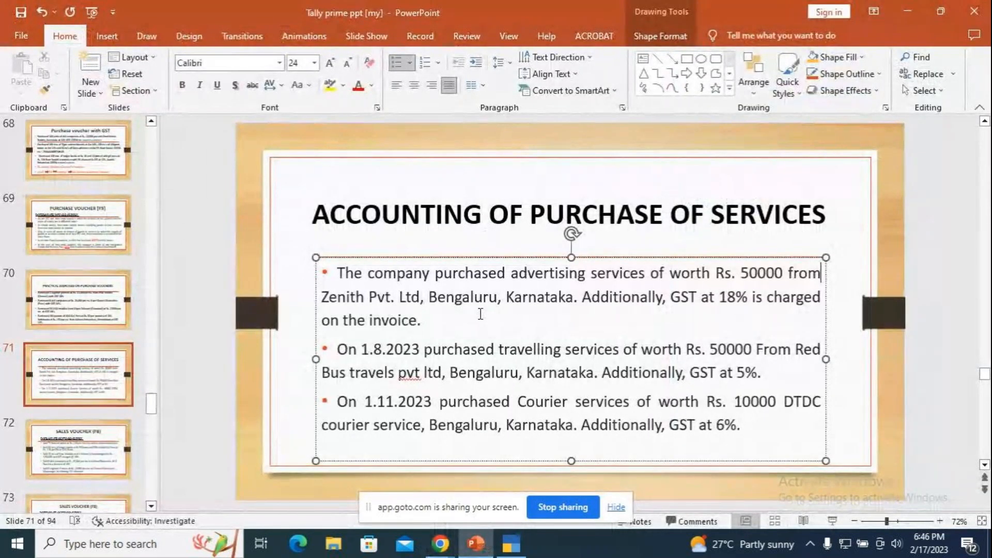
{"action": "left_click", "coordinate": [520, 538]}
In Chrome, search Google in a new tab for "zenith pvt ltd karnataka gst no" and copy the GST number from the first result
{"action": "mouse_move", "coordinate": [440, 543]}
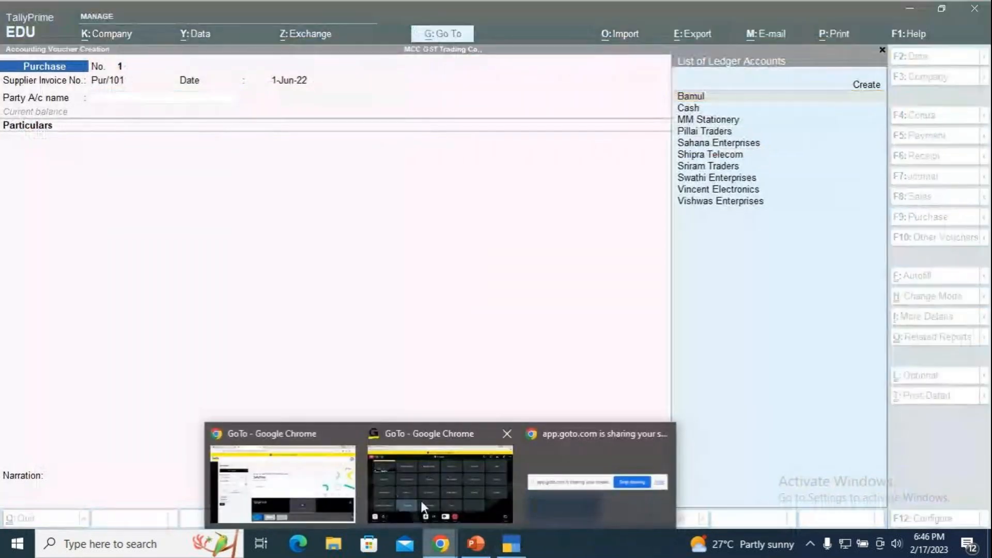
{"action": "left_click", "coordinate": [328, 441]}
{"action": "left_click", "coordinate": [369, 12]}
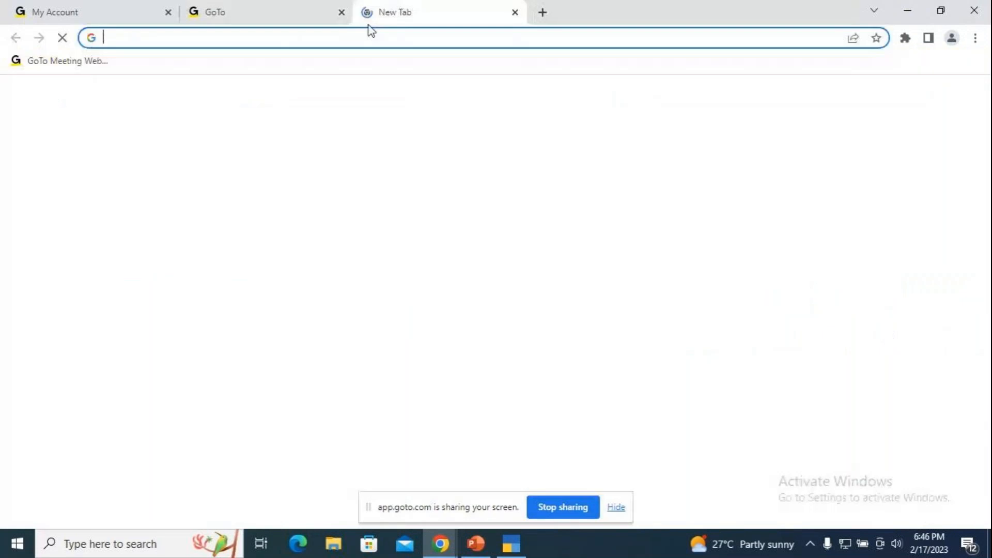
{"action": "left_click", "coordinate": [365, 310]}
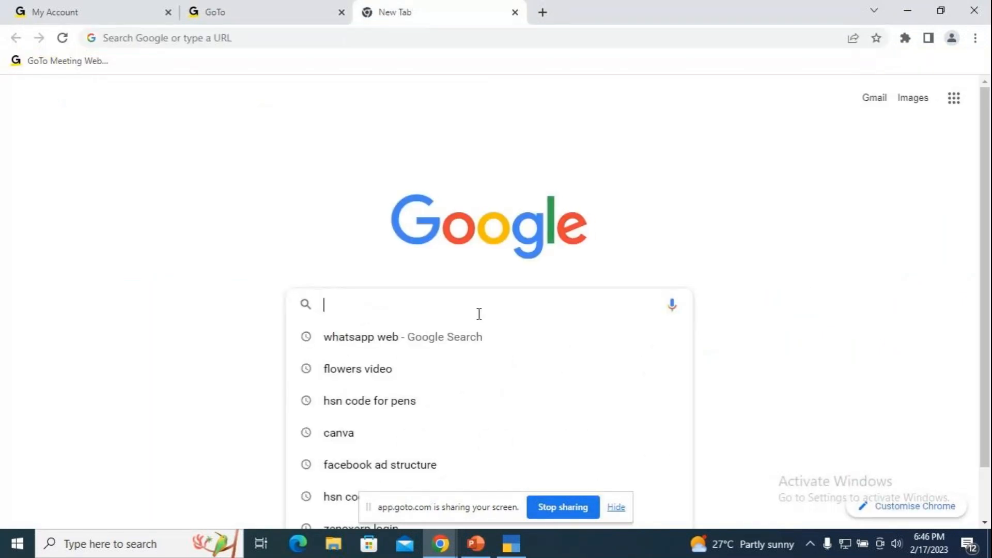
{"action": "type", "text": "zenit"}
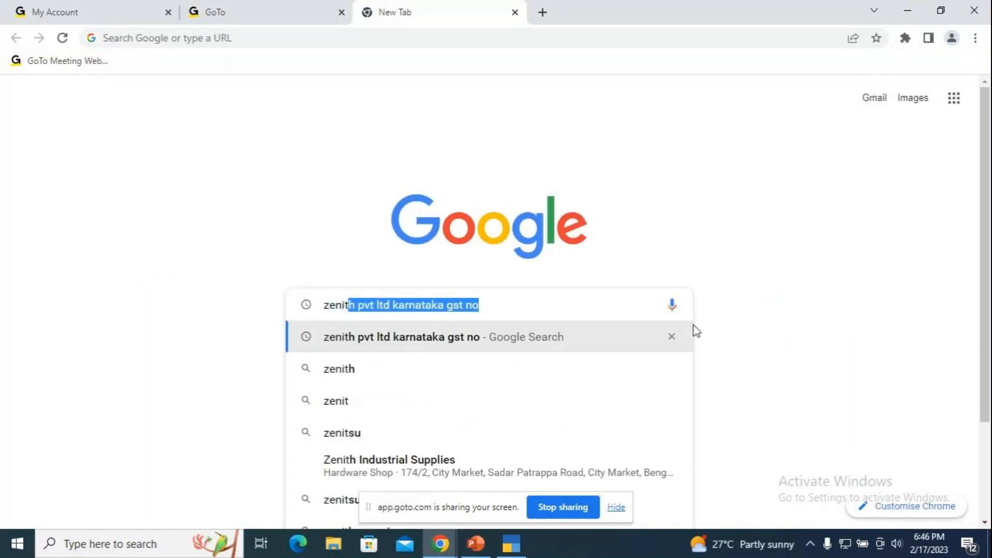
{"action": "type", "text": "h pvt ltd"}
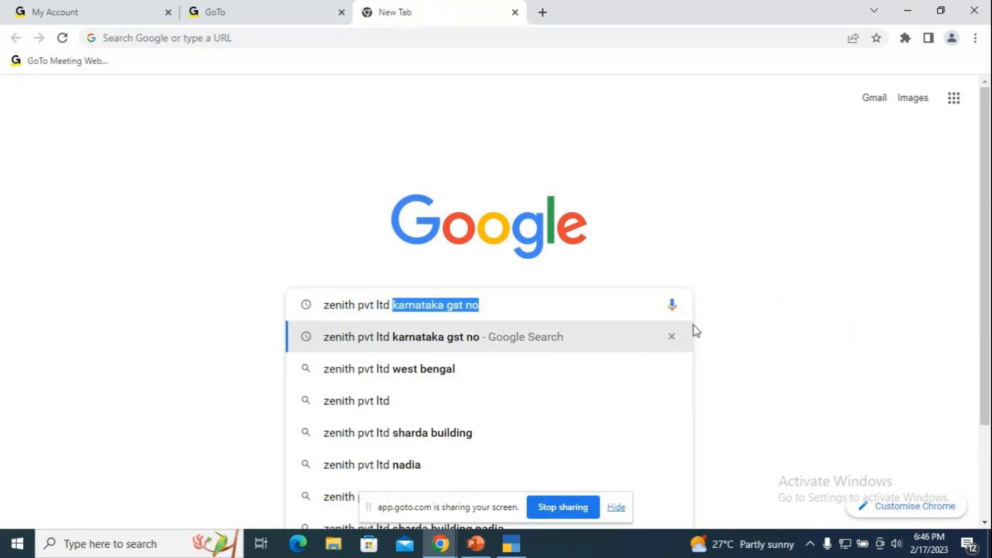
{"action": "left_click", "coordinate": [366, 337]}
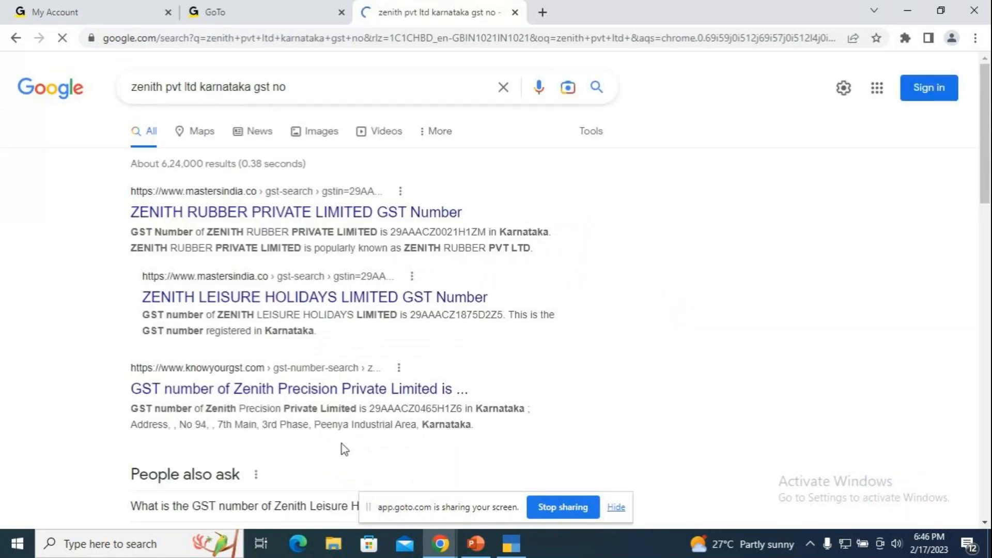
{"action": "double_click", "coordinate": [442, 232]}
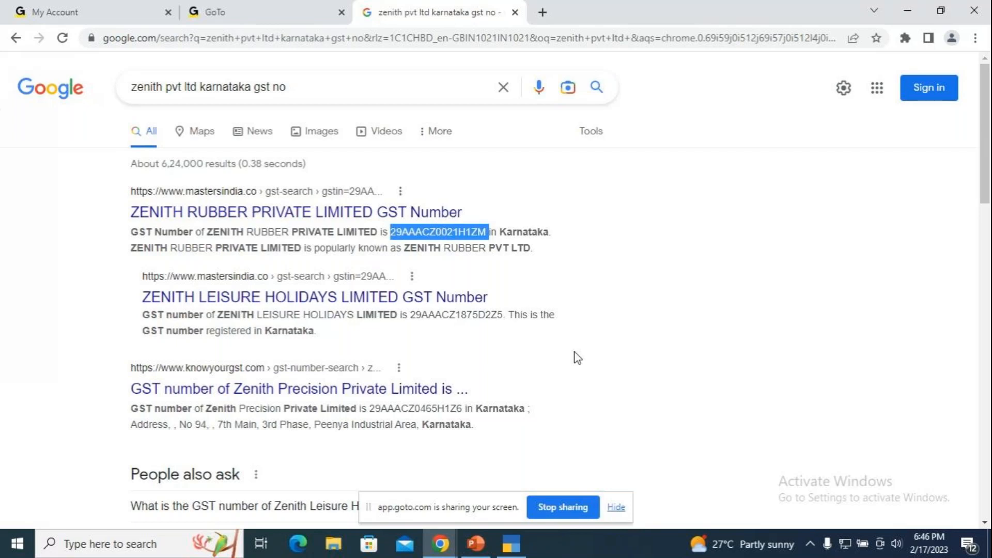
Switch back to TallyPrime and start a new party ledger named Zenith Pvt Ltd from the purchase voucher
{"action": "key", "text": "alt+Tab"}
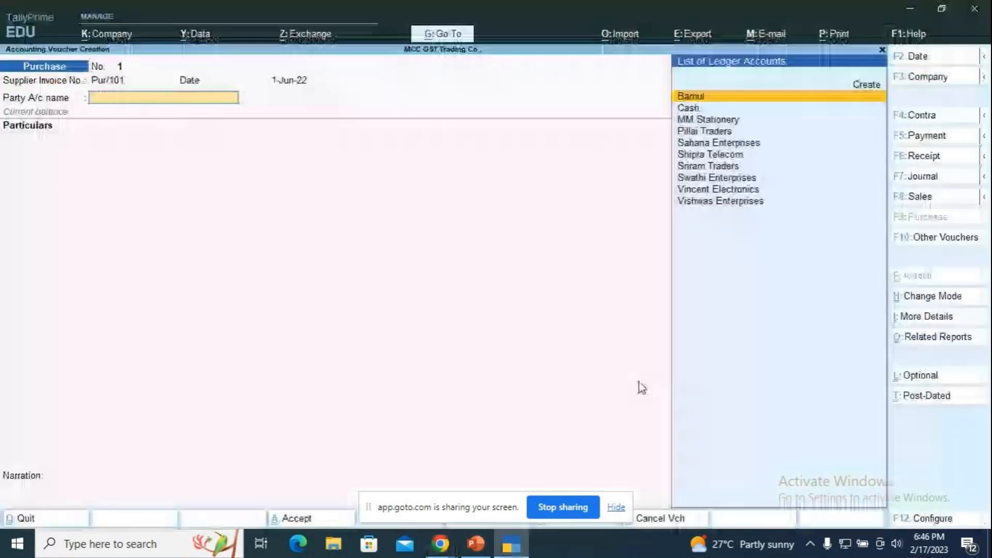
{"action": "key", "text": "alt"}
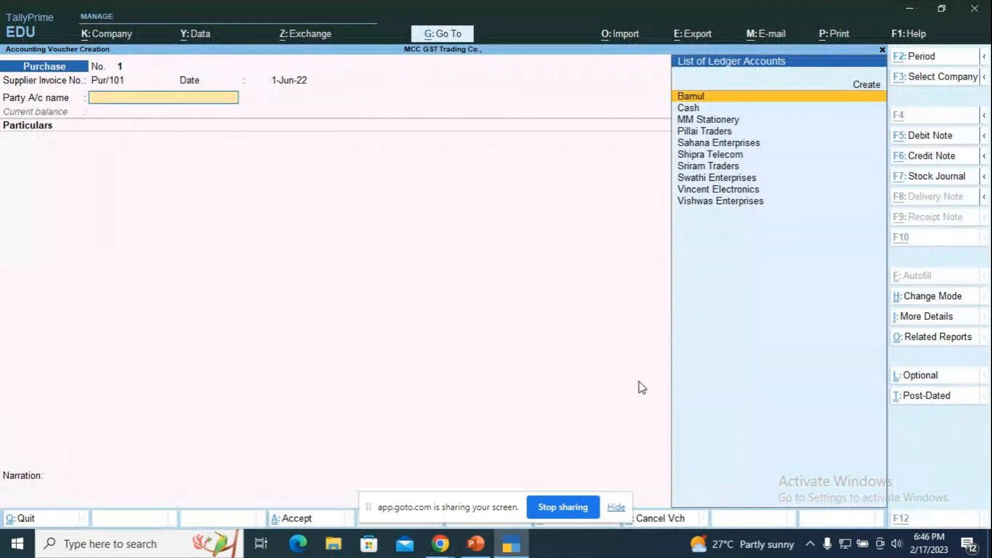
{"action": "key", "text": "alt+c"}
{"action": "type", "text": "Zen"}
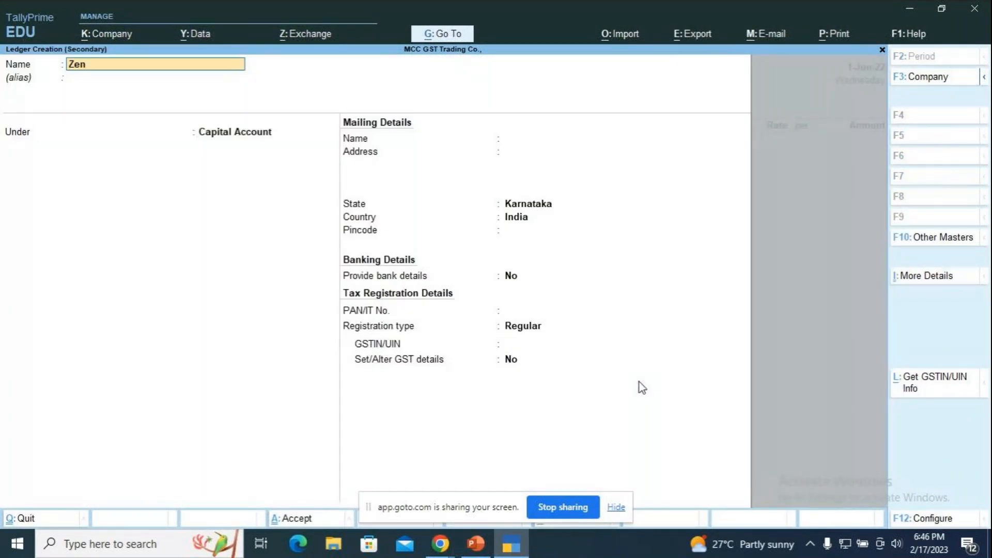
{"action": "type", "text": "ith Pvt Ltd"}
{"action": "key", "text": "Return"}
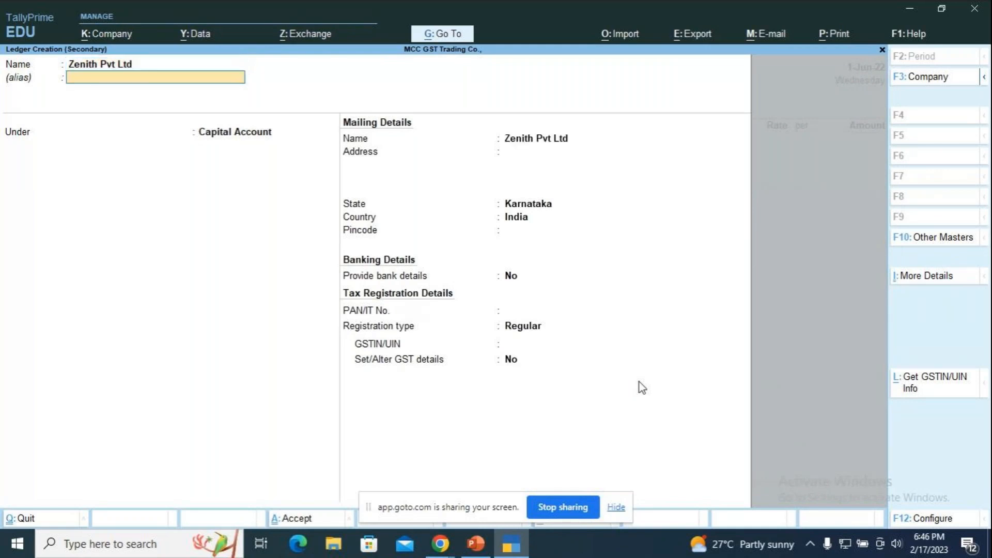
Leave the alias blank and place the Zenith Pvt Ltd ledger under Sundry Creditors
{"action": "key", "text": "Return"}
{"action": "type", "text": "S"}
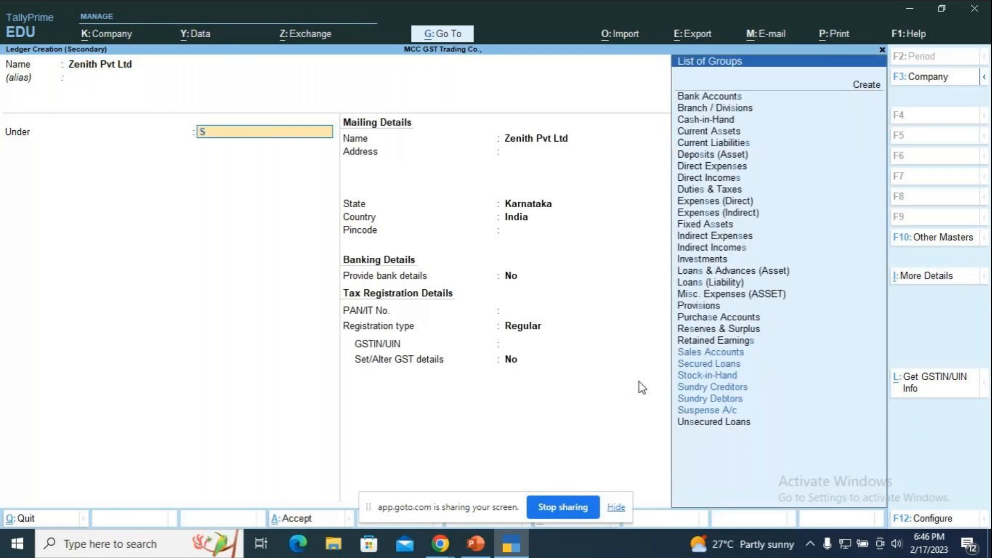
{"action": "key", "text": "Down"}
{"action": "key", "text": "Down"}
{"action": "key", "text": "Down"}
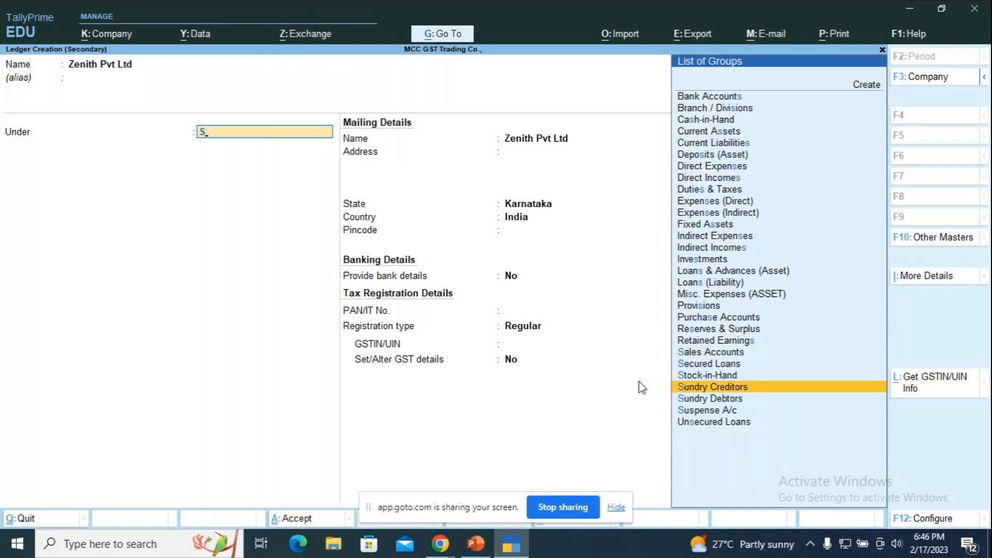
{"action": "key", "text": "Return"}
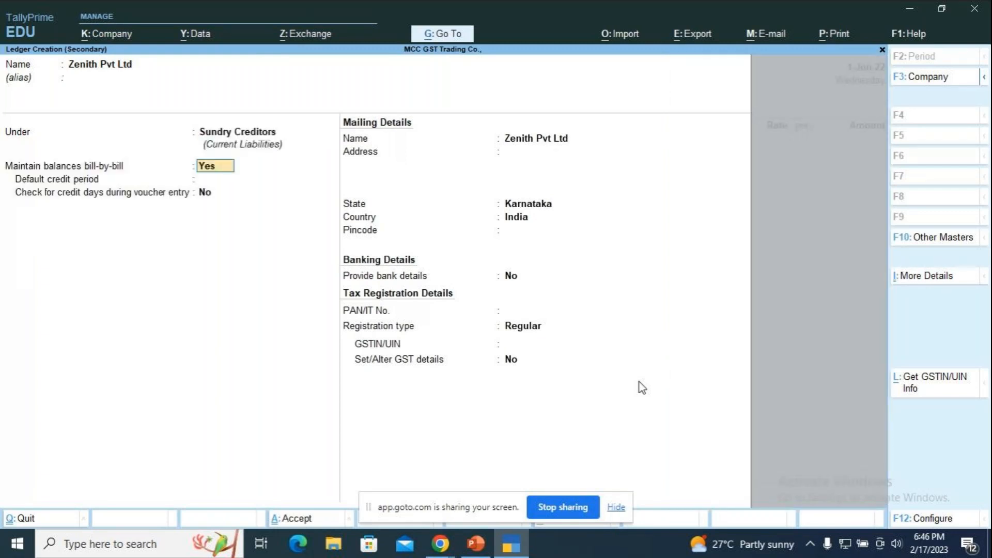
Accept the ledger's default bill-by-bill, mailing and bank settings, leaving the PAN blank and the registration type Regular
{"action": "key", "text": "Return"}
{"action": "key", "text": "Return"}
{"action": "key", "text": "Return"}
{"action": "key", "text": "Return"}
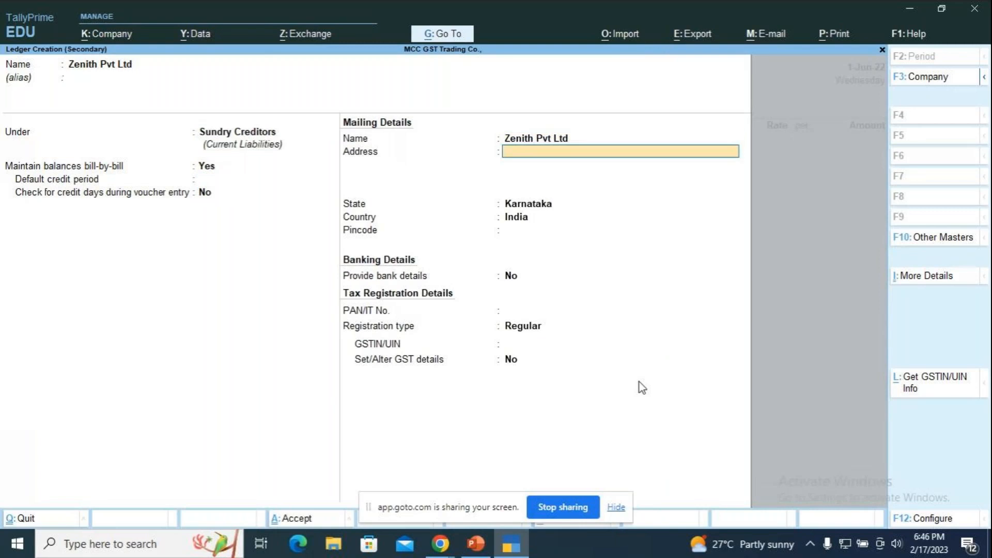
{"action": "key", "text": "Return"}
{"action": "key", "text": "Return"}
{"action": "key", "text": "Return"}
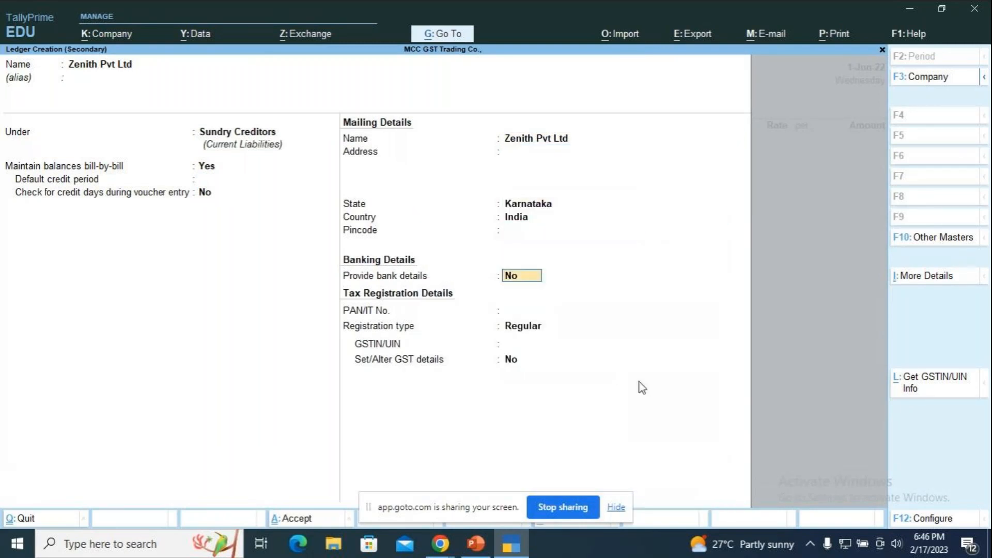
{"action": "key", "text": "Return"}
{"action": "key", "text": "Return"}
{"action": "key", "text": "Return"}
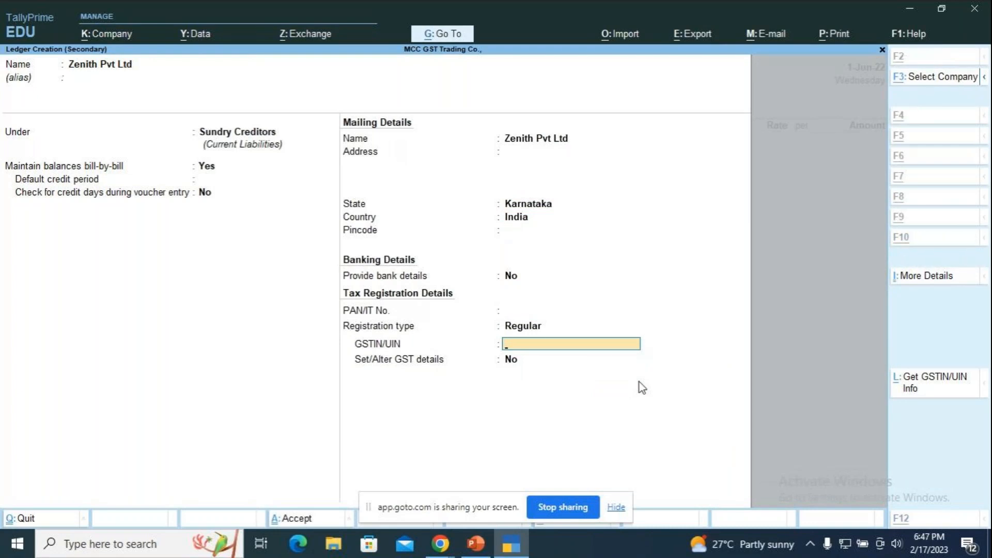
Paste the supplier's copied GST number into GSTIN/UIN and leave Set/Alter GST details at No
{"action": "key", "text": "alt+Tab"}
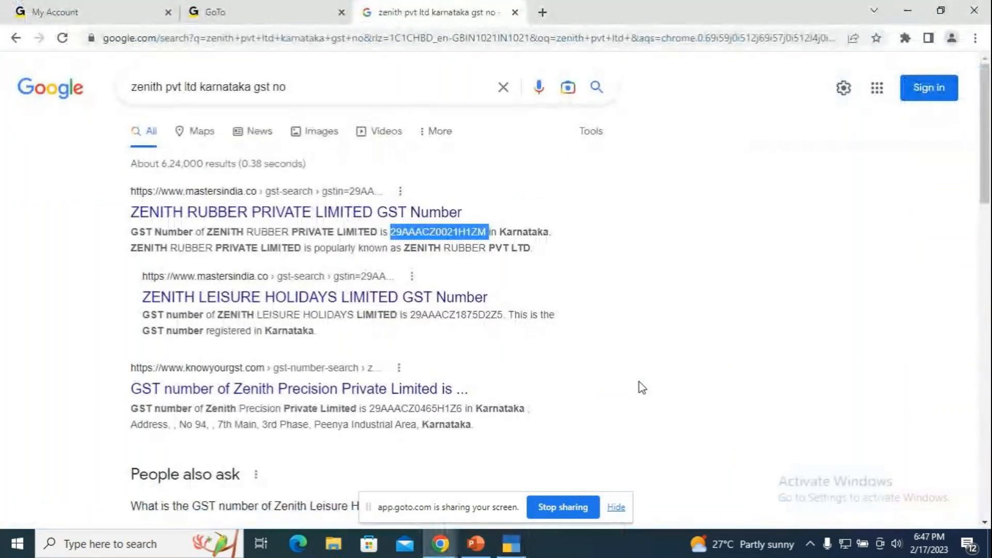
{"action": "key", "text": "alt+Tab"}
{"action": "key", "text": "ctrl+alt+v"}
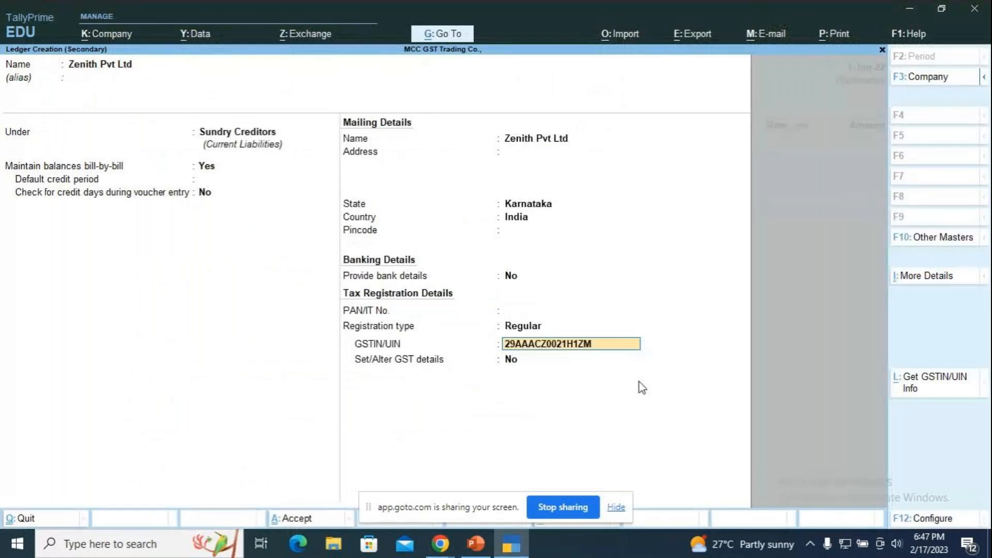
{"action": "key", "text": "Return"}
{"action": "key", "text": "Return"}
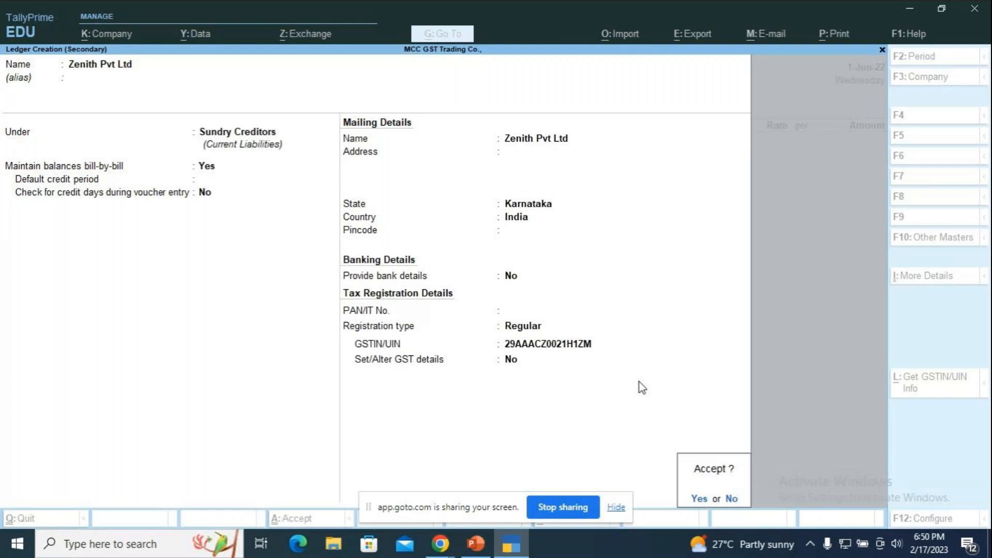
Save the Zenith Pvt Ltd ledger and accept the voucher's receipt and party details without additions
{"action": "key", "text": "Return"}
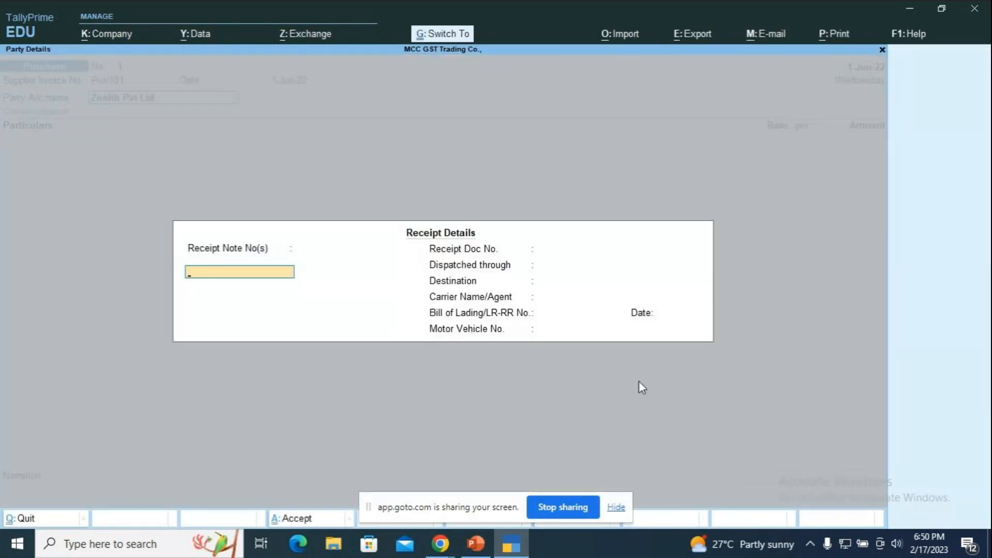
{"action": "key", "text": "ctrl+a"}
{"action": "key", "text": "ctrl+a"}
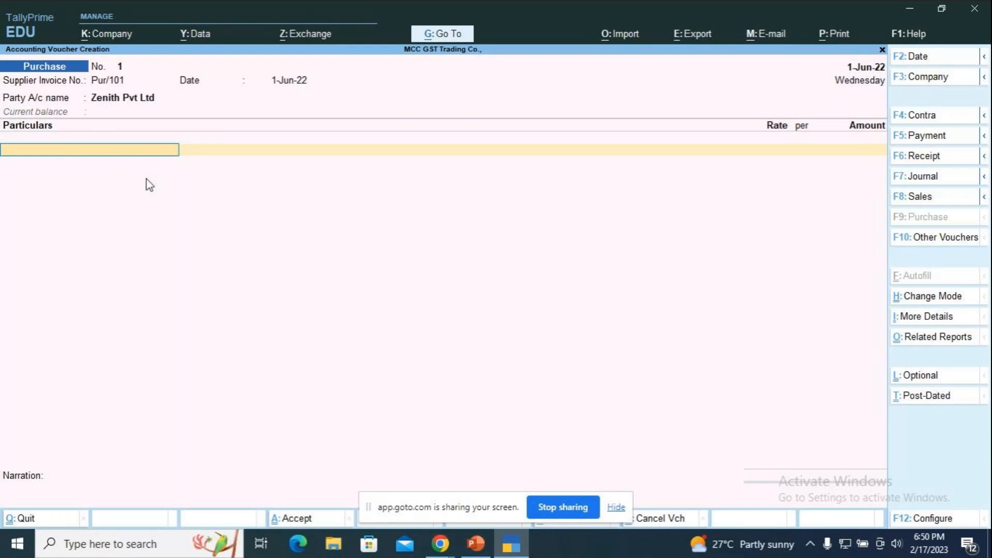
Start a new ledger for the voucher's particulars and name it Advertising Service, following the service described on the PowerPoint slide
{"action": "key", "text": "alt+c"}
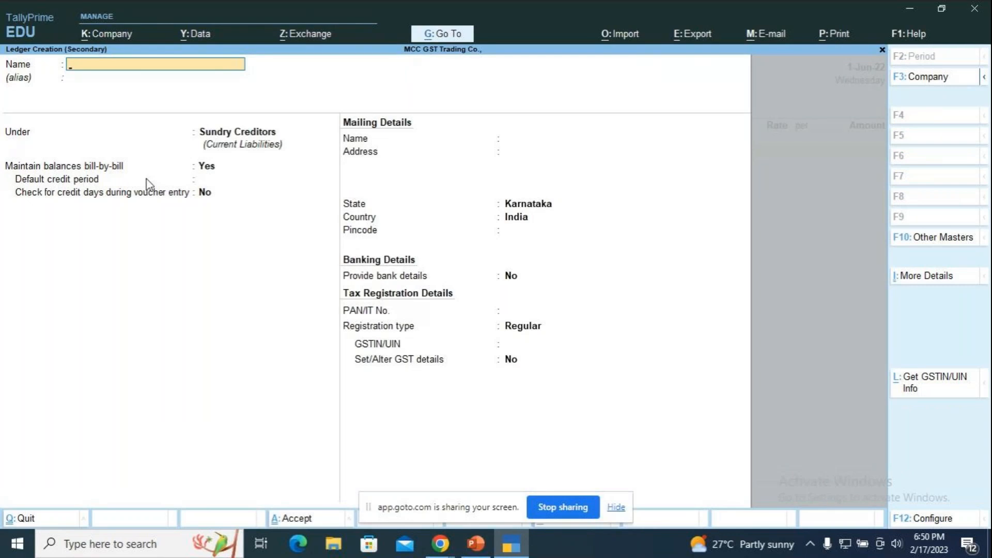
{"action": "type", "text": "T"}
{"action": "left_click", "coordinate": [476, 544]}
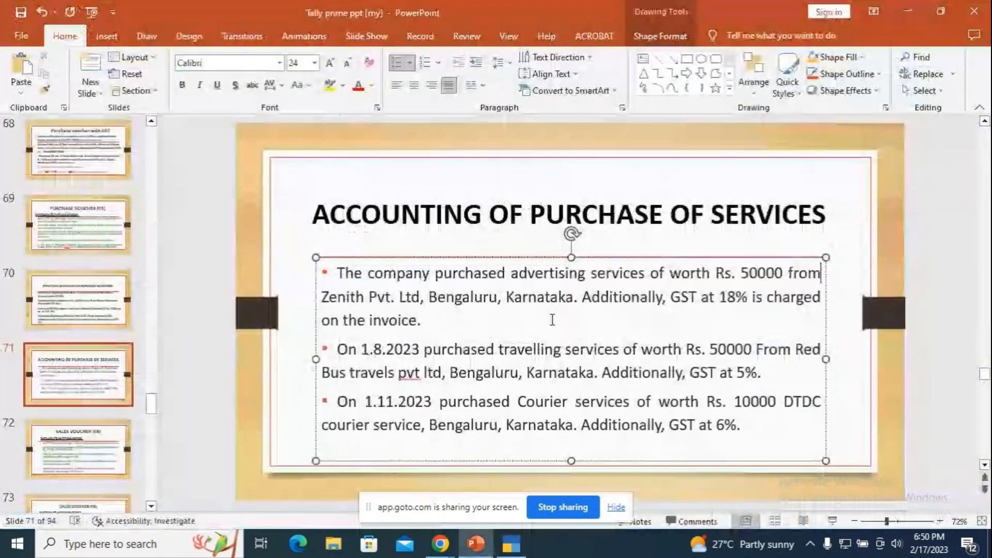
{"action": "key", "text": "alt+Tab"}
{"action": "key", "text": "BackSpace"}
{"action": "type", "text": "Advertising Service"}
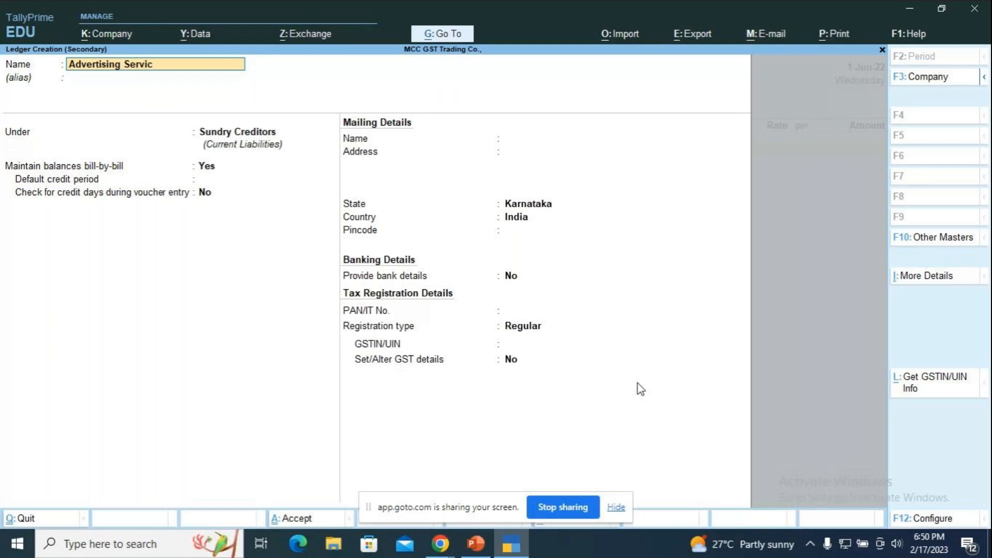
{"action": "key", "text": "Return"}
{"action": "key", "text": "Return"}
Group the Advertising Service ledger under Purchase Accounts, keeping the ledger type Not Applicable and GST Applicable
{"action": "type", "text": "Pur"}
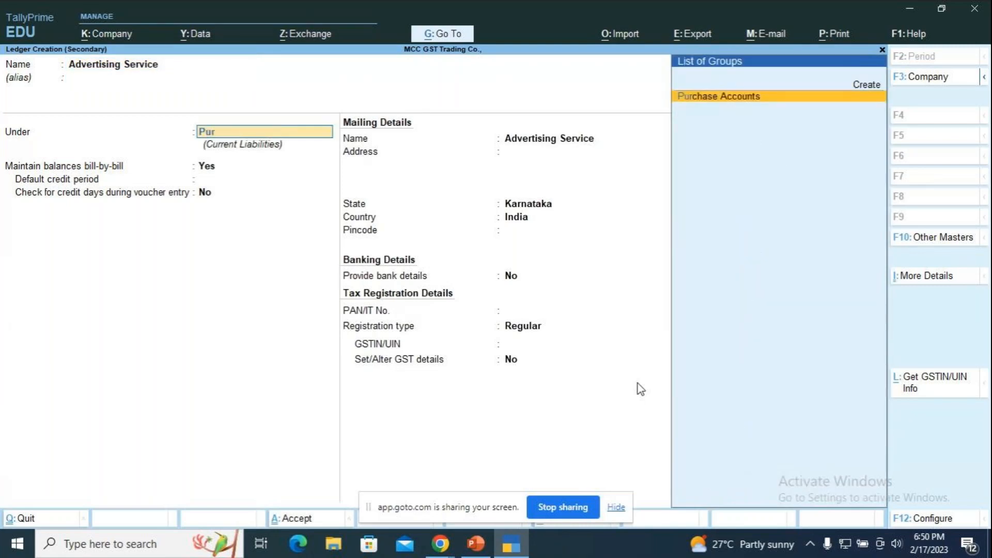
{"action": "key", "text": "Return"}
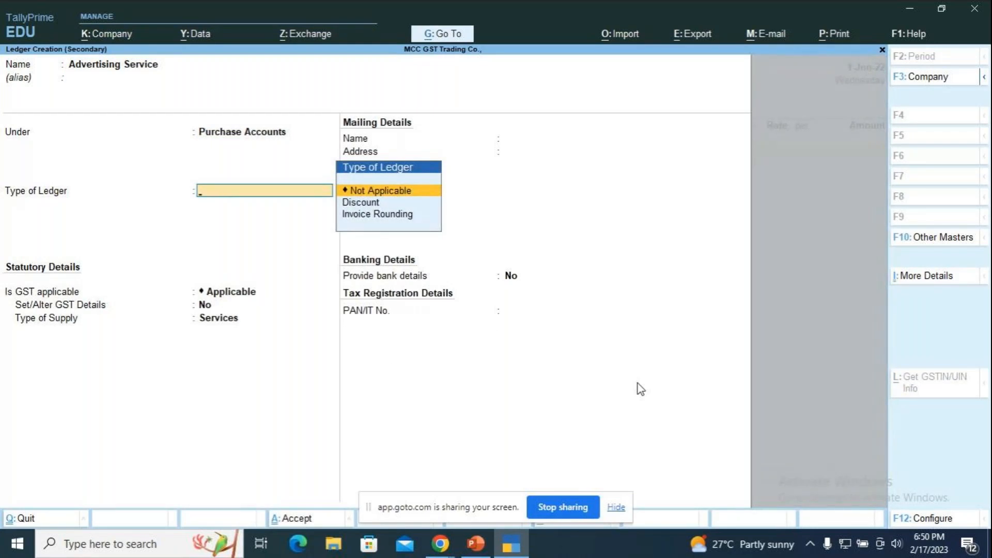
{"action": "key", "text": "Return"}
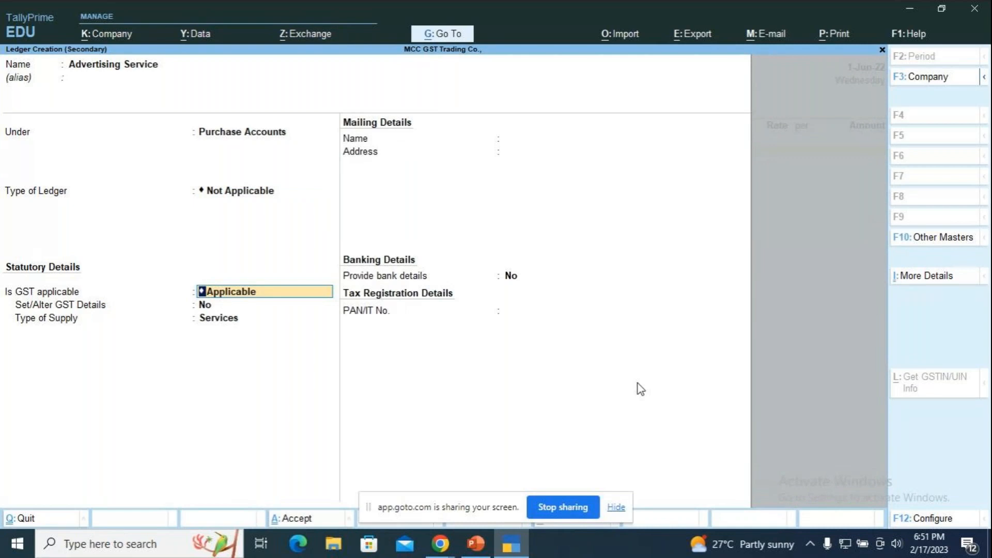
{"action": "key", "text": "Return"}
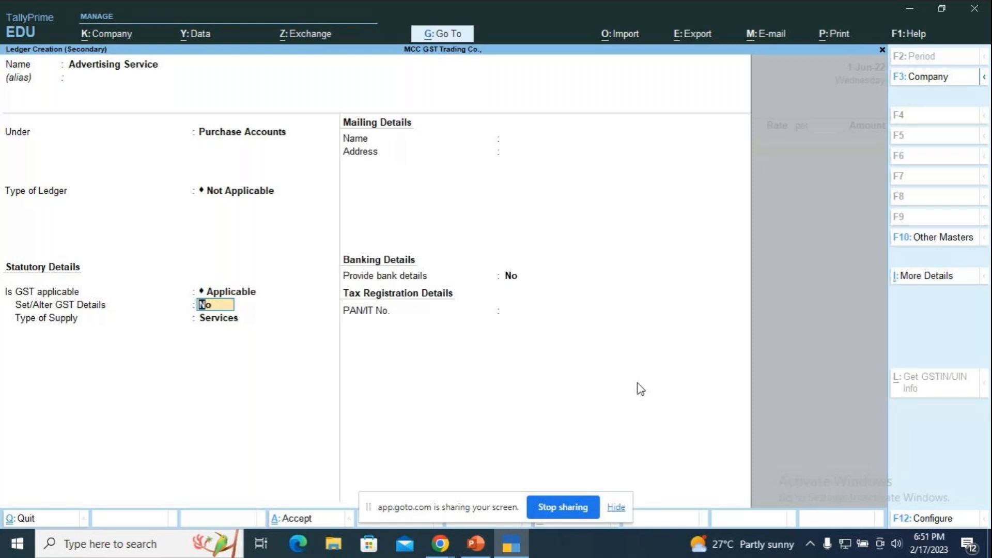
Set Set/Alter GST Details to Yes for the ledger and enter Advertising Service as the HSN/SAC description
{"action": "type", "text": "y"}
{"action": "key", "text": "Return"}
{"action": "type", "text": "Adverti"}
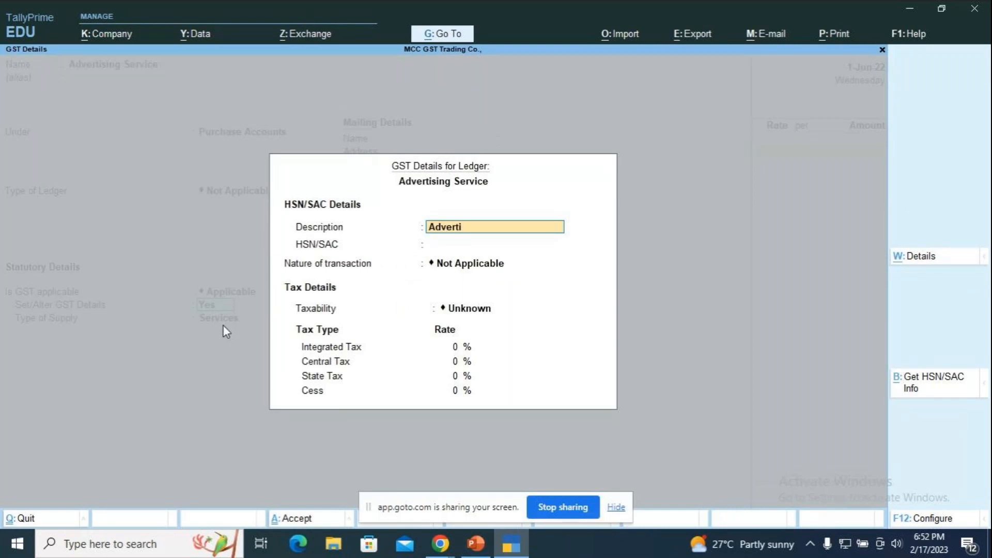
{"action": "type", "text": "sing Service"}
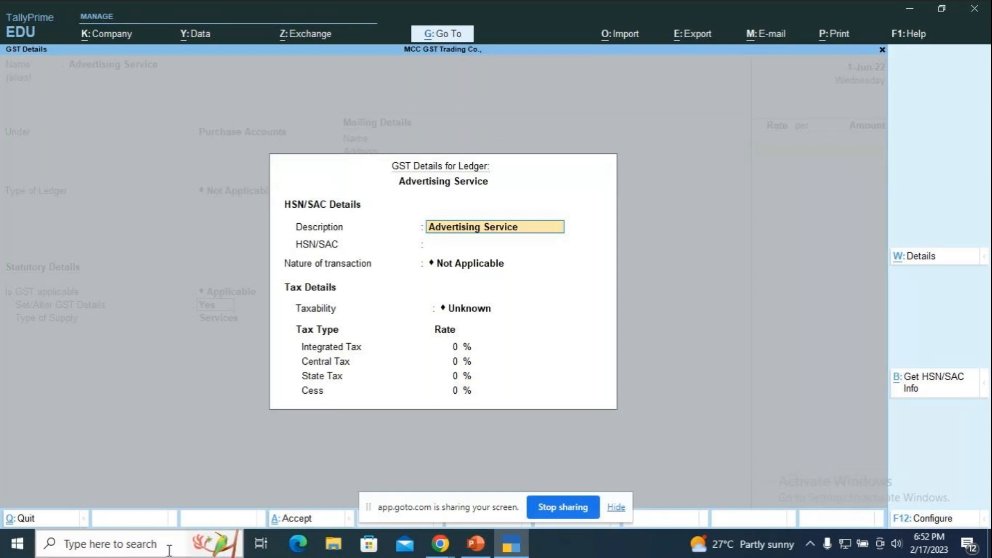
Switch to Chrome and search Google for "sac code for advertising services"
{"action": "mouse_move", "coordinate": [440, 544]}
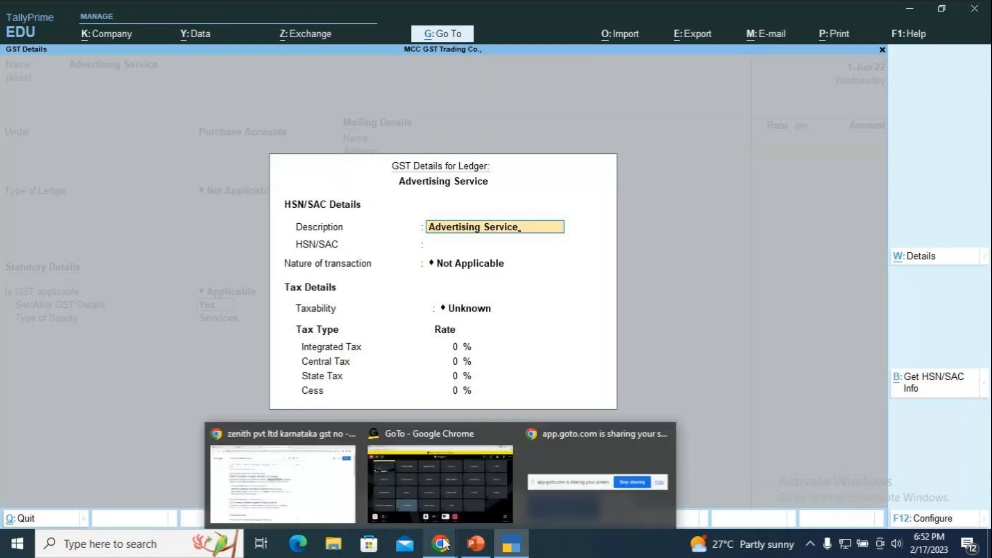
{"action": "left_click", "coordinate": [342, 485]}
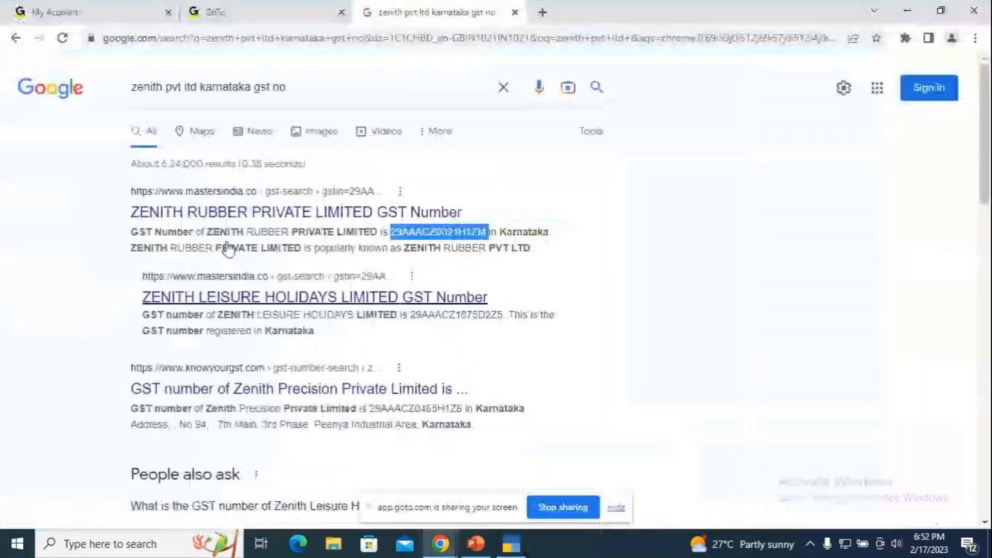
{"action": "left_click", "coordinate": [503, 87]}
{"action": "type", "text": "sac d"}
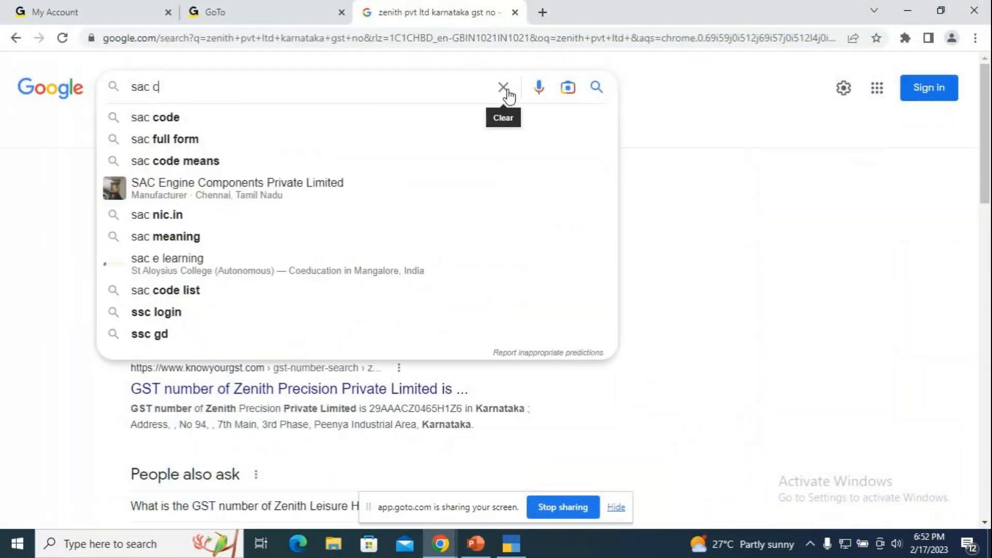
{"action": "key", "text": "BackSpace"}
{"action": "type", "text": "code for advertis"}
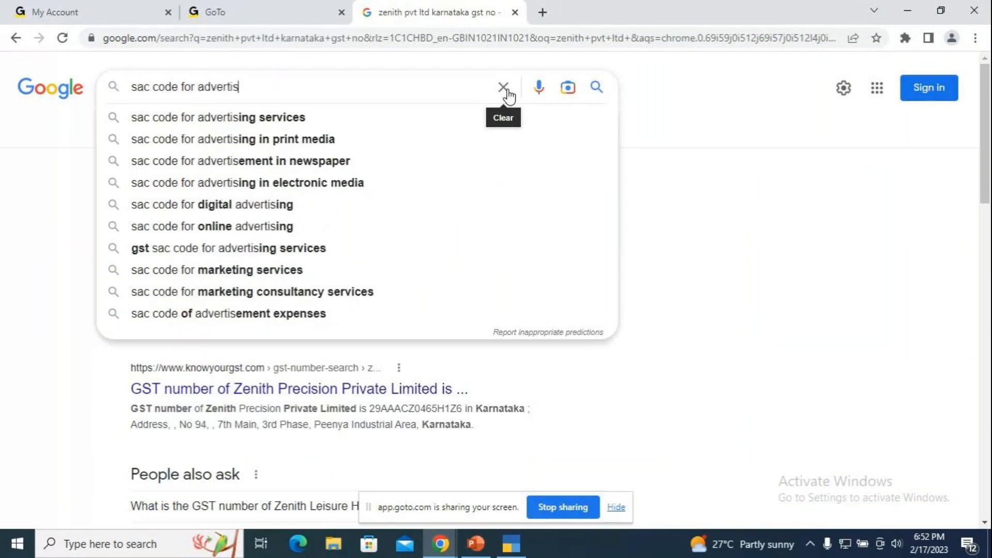
{"action": "left_click", "coordinate": [221, 123]}
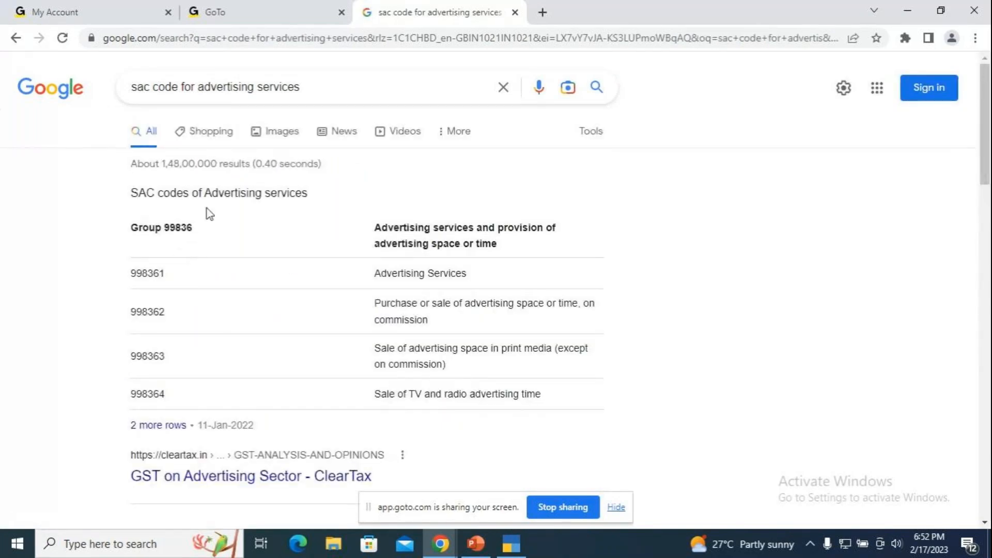
Return to TallyPrime, enter HSN/SAC code 99836 and set the nature of transaction to Purchase Taxable
{"action": "left_click", "coordinate": [511, 543]}
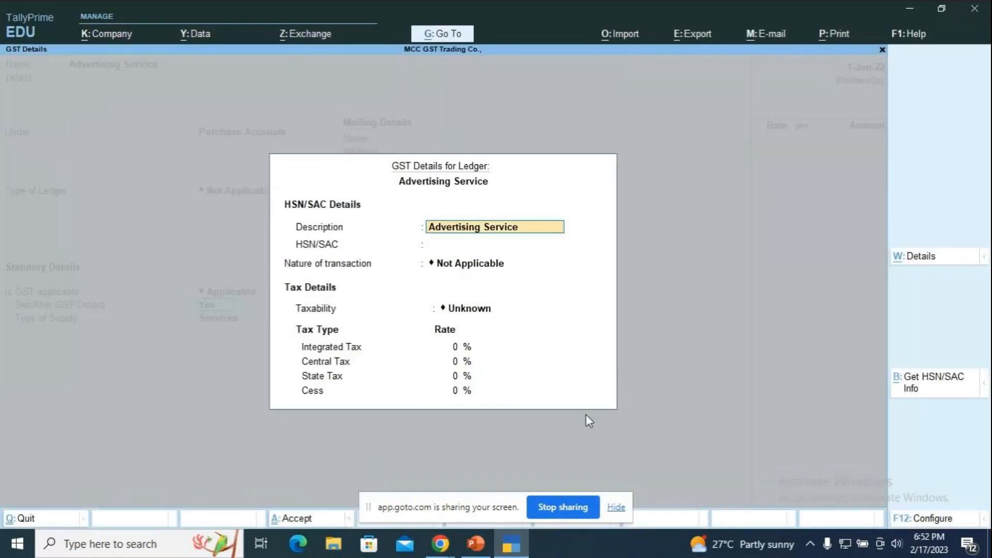
{"action": "key", "text": "Return"}
{"action": "type", "text": "998"}
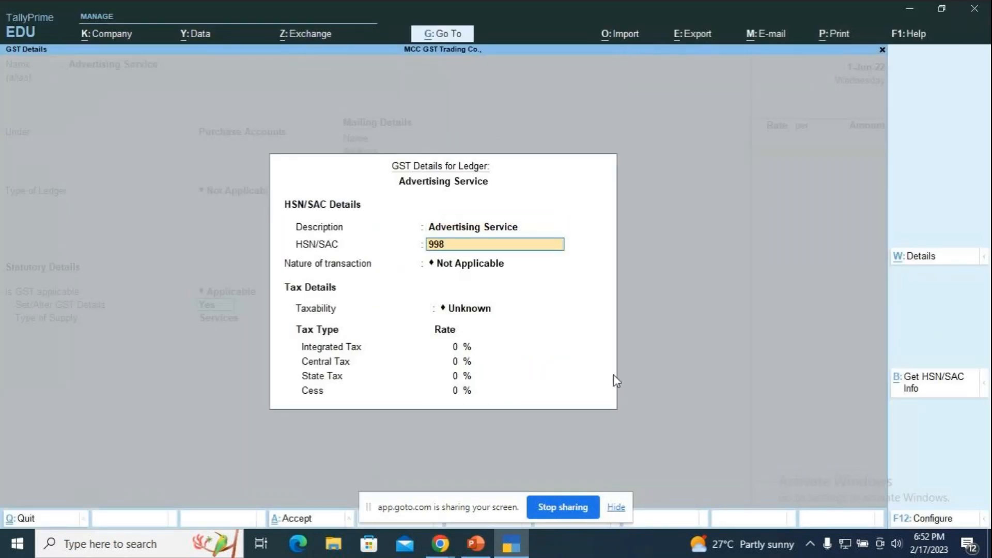
{"action": "type", "text": "36"}
{"action": "key", "text": "Return"}
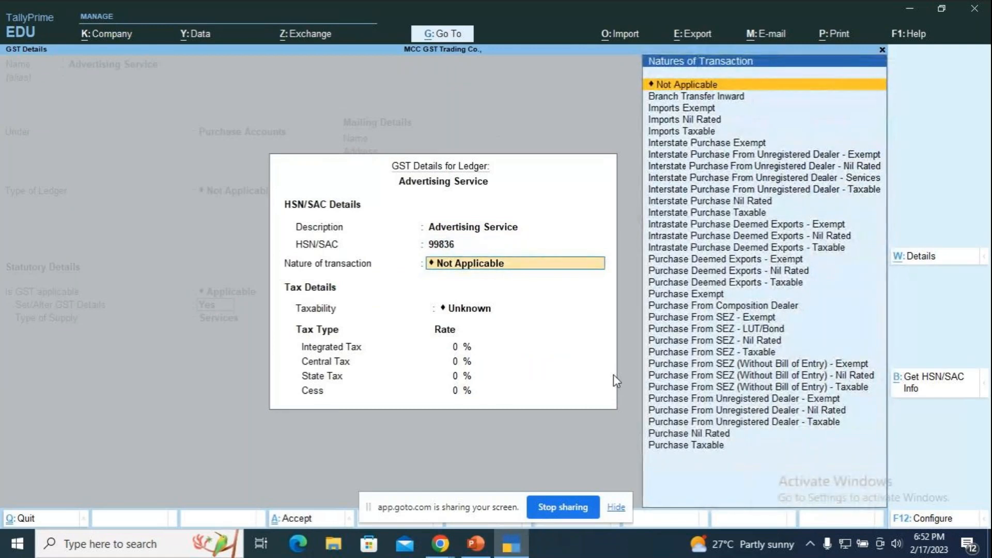
{"action": "type", "text": "Pur"}
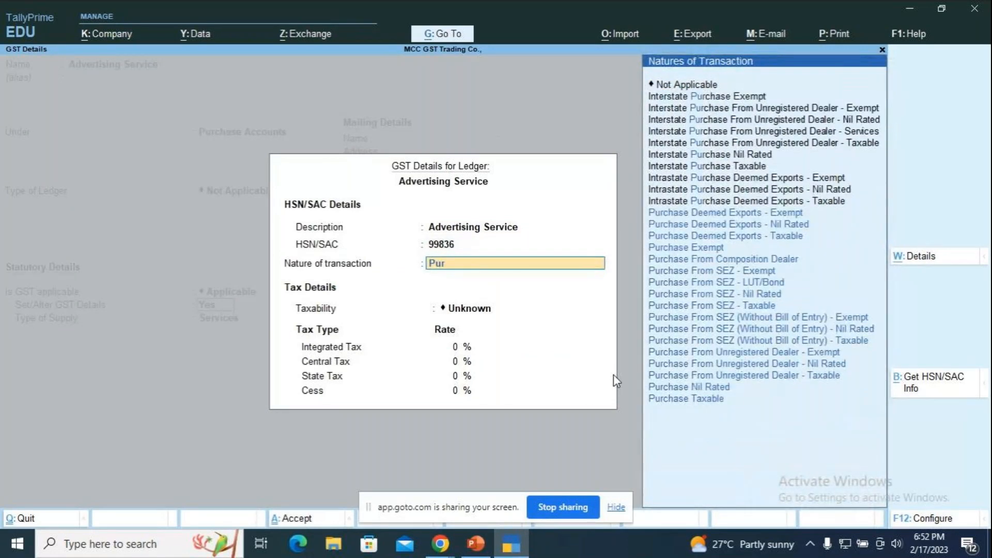
{"action": "key", "text": "End"}
{"action": "key", "text": "Return"}
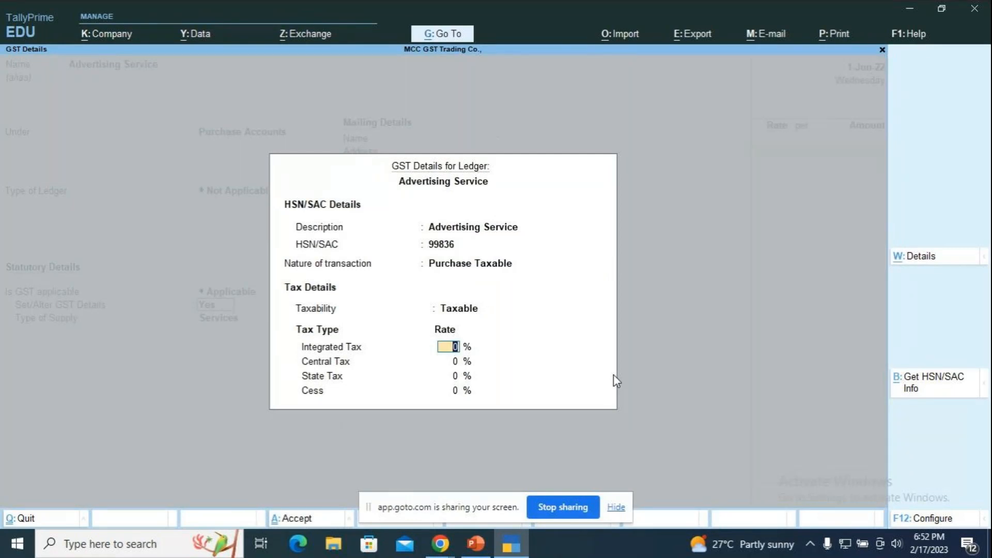
Set the integrated tax rate to 18%, quit the GST details and reopen them for the same ledger
{"action": "type", "text": "18"}
{"action": "key", "text": "Return"}
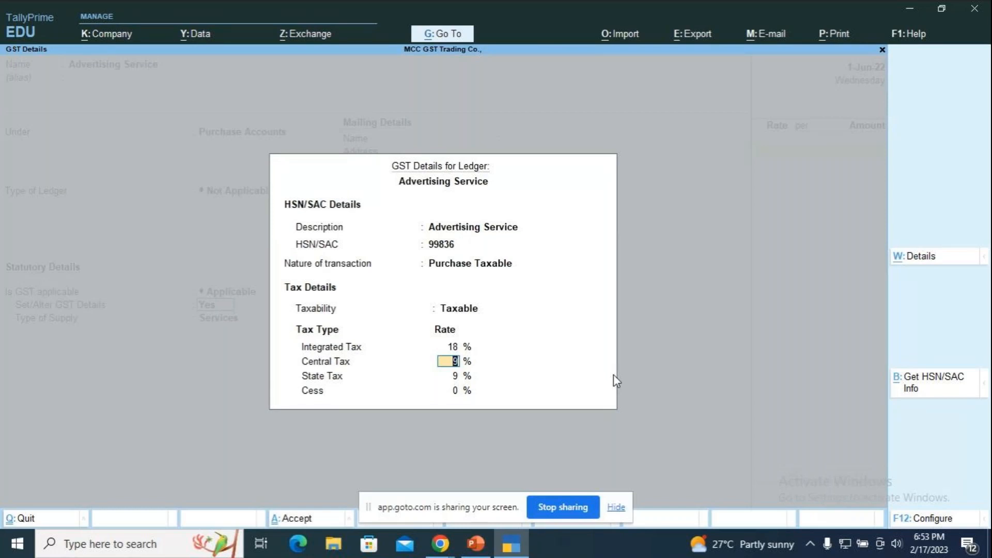
{"action": "key", "text": "Escape"}
{"action": "key", "text": "y"}
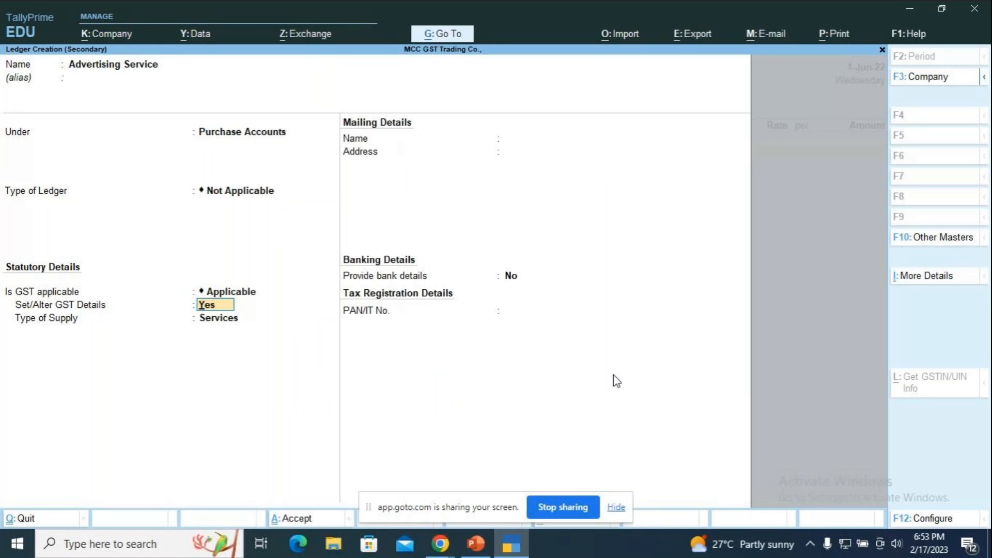
{"action": "key", "text": "Return"}
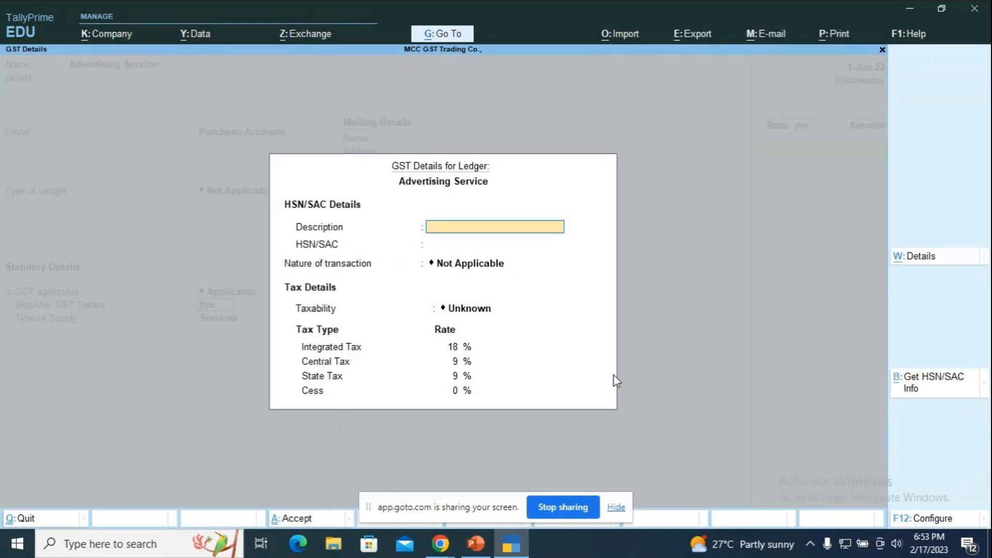
Review the configuration options for the GST details, including reverse charge and ineligible input credit, without changing any
{"action": "key", "text": "F12"}
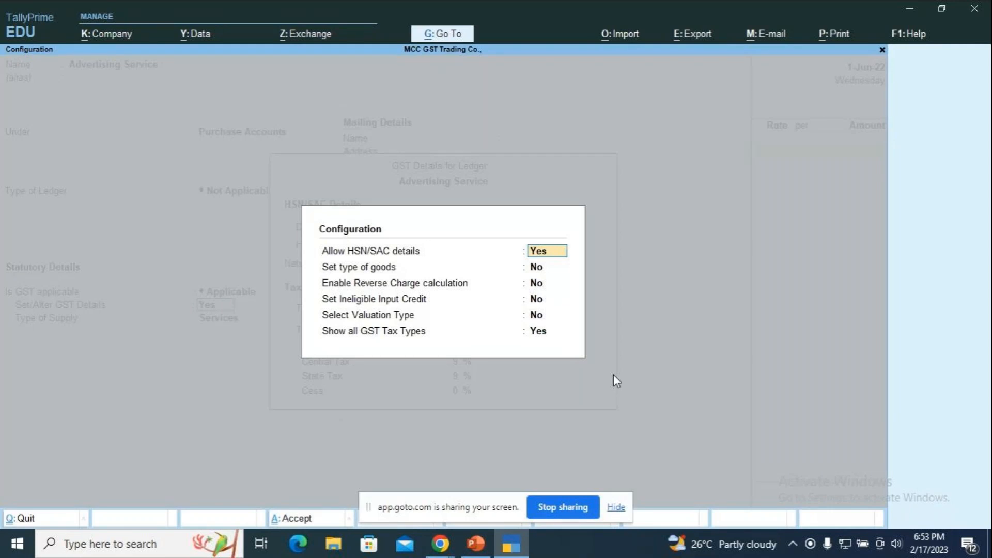
{"action": "key", "text": "Return"}
{"action": "key", "text": "Return"}
{"action": "key", "text": "Return"}
{"action": "key", "text": "Return"}
{"action": "key", "text": "Return"}
{"action": "key", "text": "Return"}
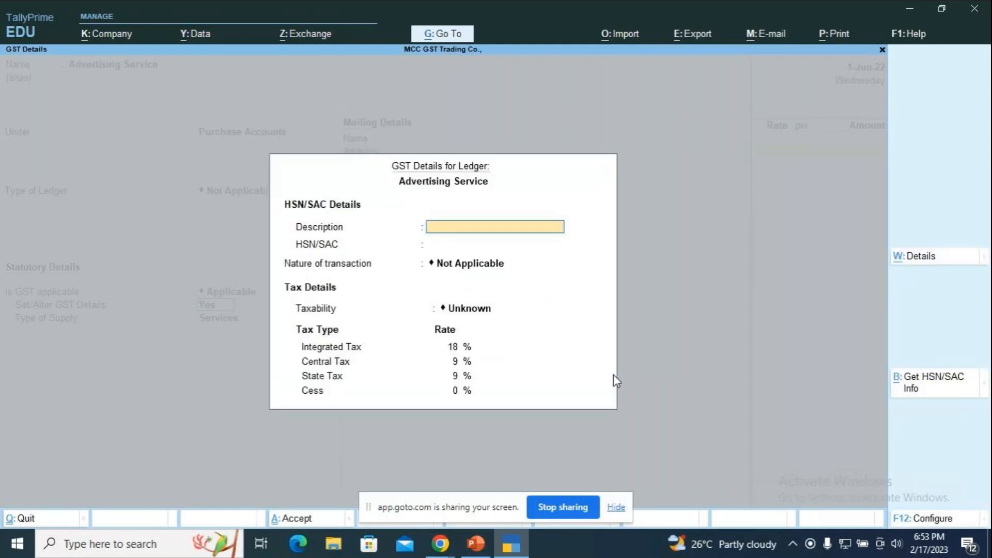
Enter "Advertsing Service" as the HSN/SAC description and 99836 as the code in the GST details
{"action": "type", "text": "Advertsing Service"}
{"action": "key", "text": "Return"}
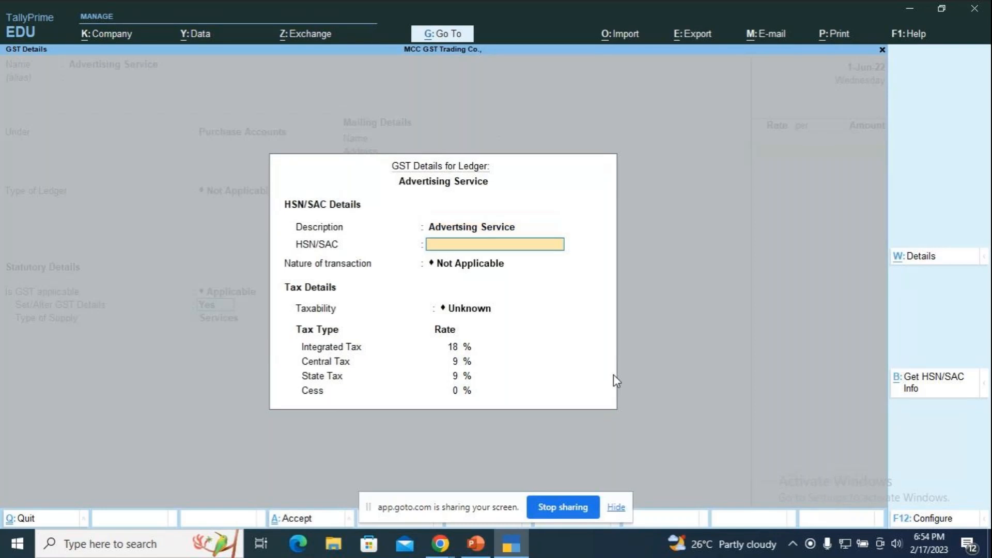
{"action": "type", "text": "99836"}
{"action": "key", "text": "Return"}
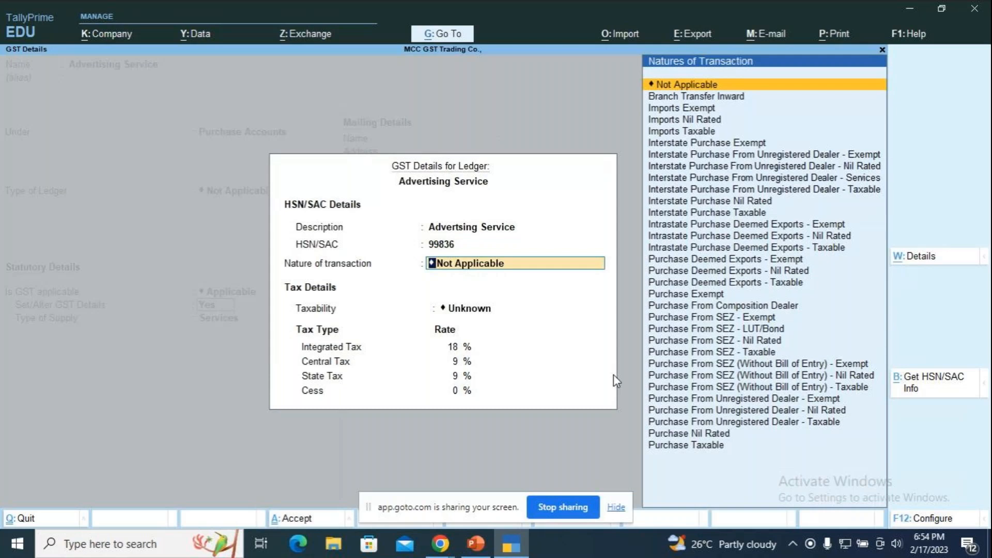
Set the nature of transaction to Purchase Taxable and accept the tax rates with integrated tax at 18% and cess at 0%
{"action": "type", "text": "Pur"}
{"action": "key", "text": "Down"}
{"action": "key", "text": "Down"}
{"action": "key", "text": "Down"}
{"action": "key", "text": "Return"}
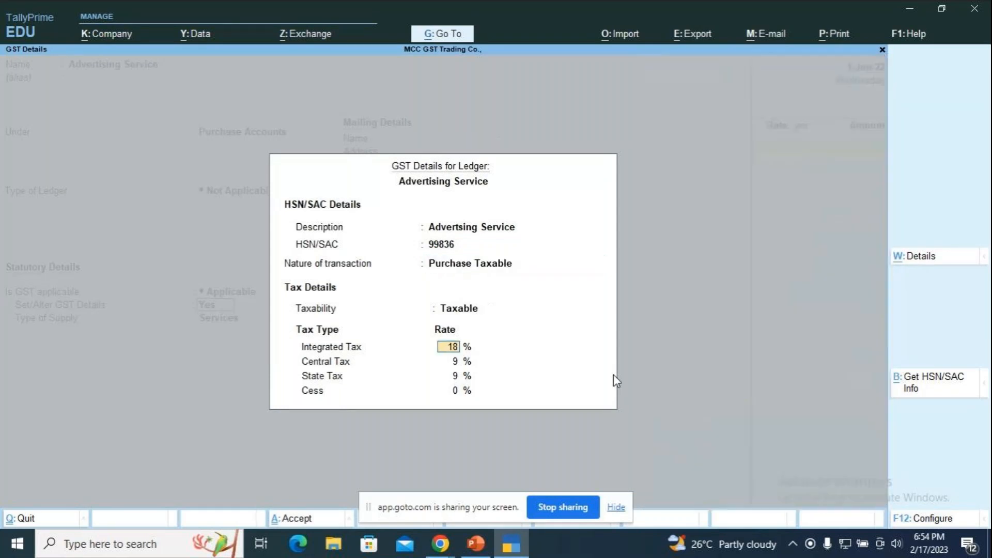
{"action": "key", "text": "Return"}
{"action": "key", "text": "Return"}
{"action": "key", "text": "Return"}
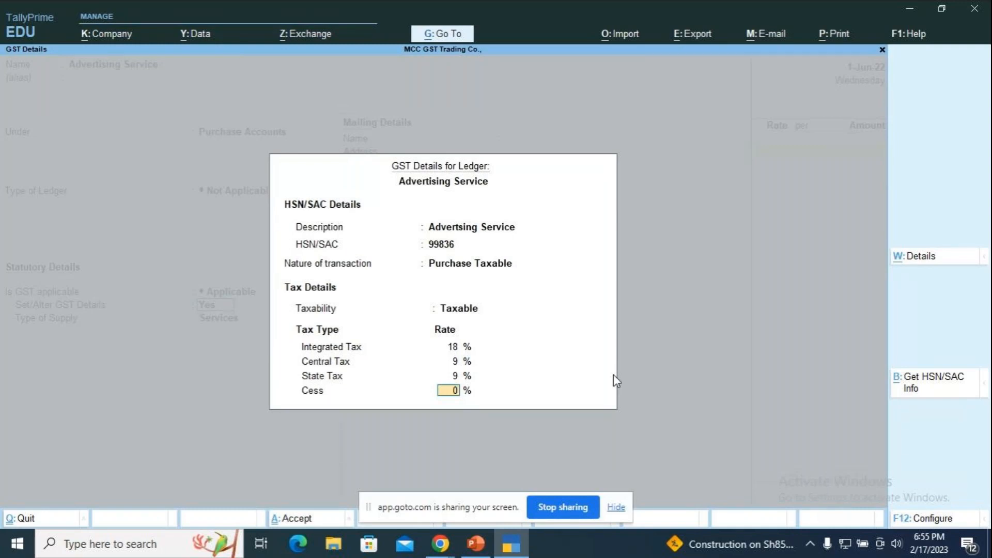
{"action": "key", "text": "Return"}
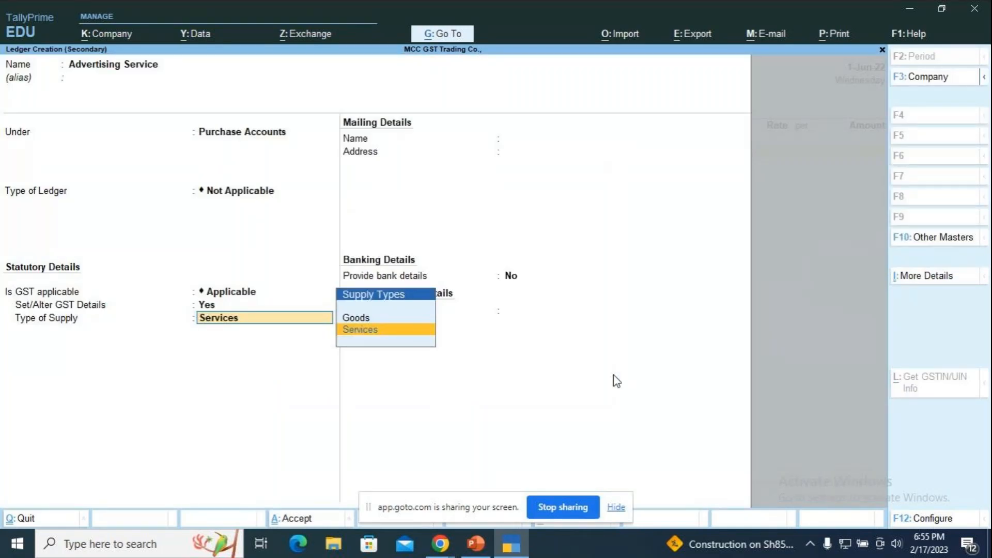
Keep the type of supply as Services and save the Advertising Service ledger
{"action": "key", "text": "Return"}
{"action": "key", "text": "Return"}
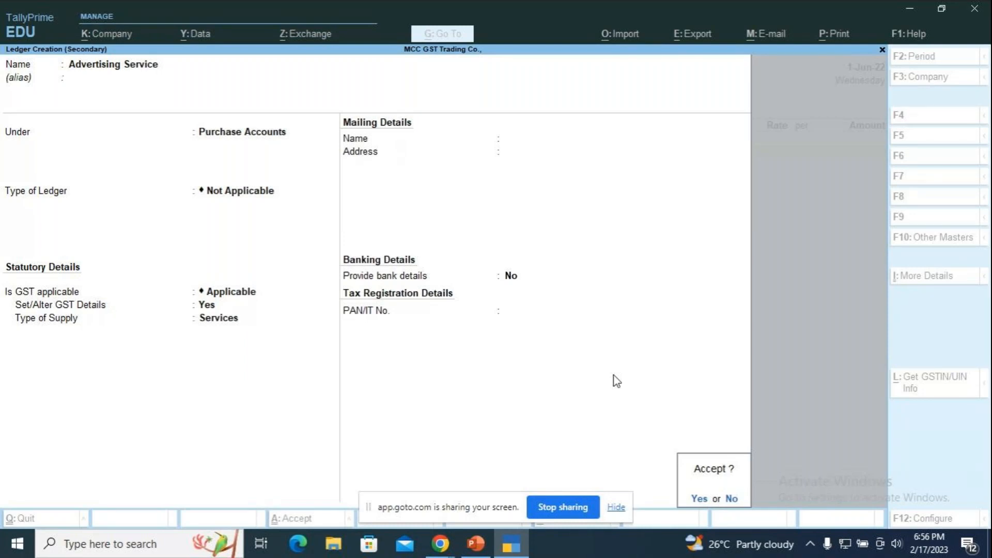
{"action": "key", "text": "Return"}
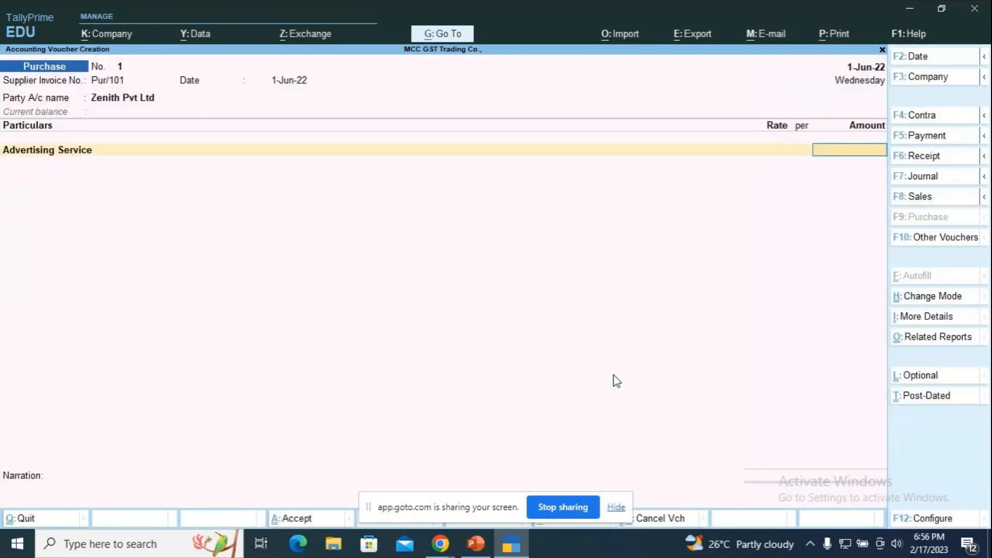
Enter 50000 as the Advertising Service amount and add Input SGST with its calculated amount to the voucher
{"action": "type", "text": "50000"}
{"action": "key", "text": "Return"}
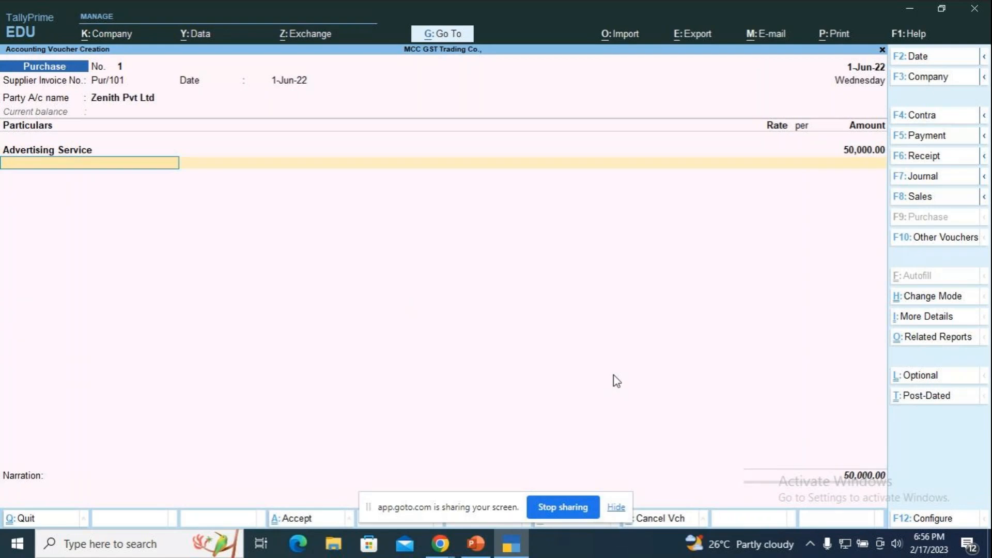
{"action": "key", "text": "Up"}
{"action": "key", "text": "Down"}
{"action": "key", "text": "Down"}
{"action": "key", "text": "Down"}
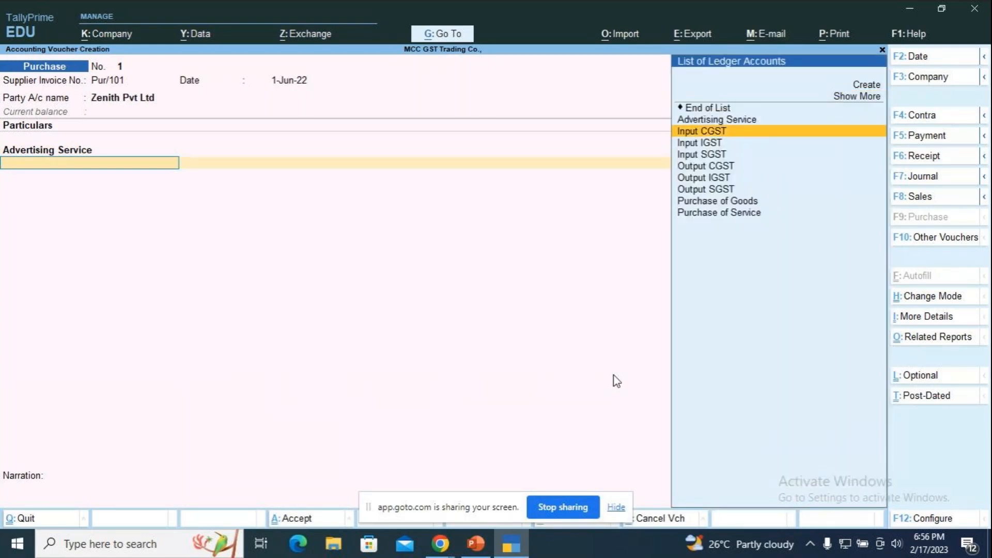
{"action": "key", "text": "Down"}
{"action": "key", "text": "Down"}
{"action": "key", "text": "Return"}
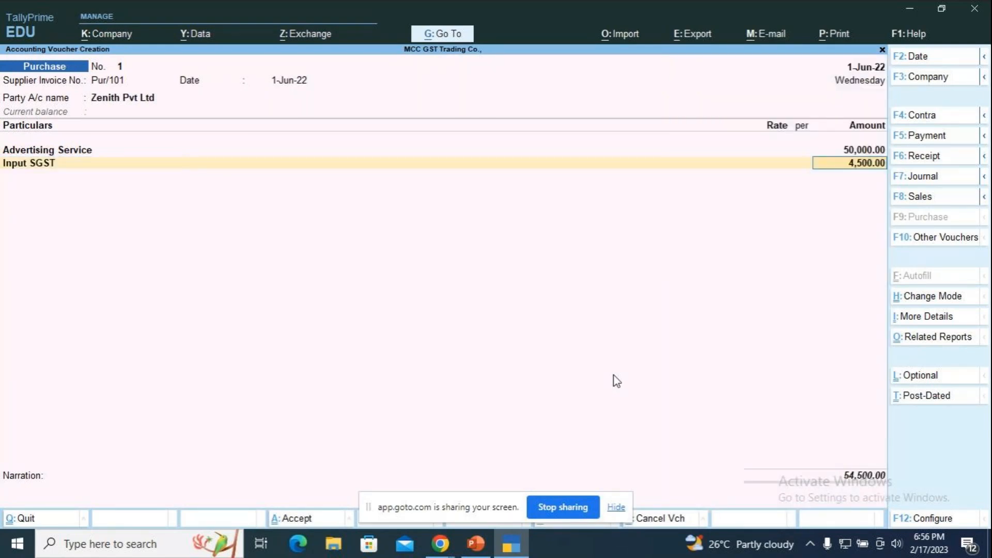
{"action": "key", "text": "Return"}
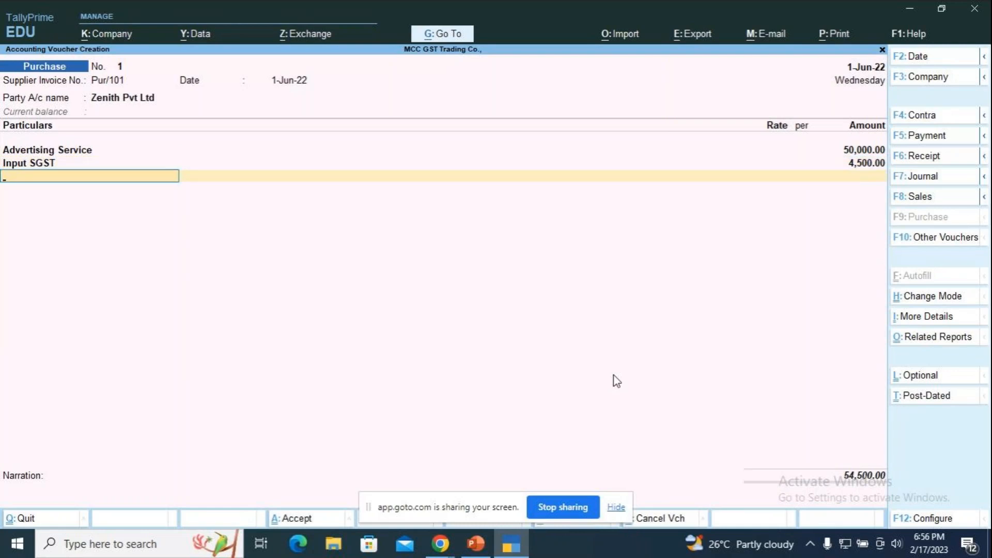
Add Input CGST to the voucher's particulars and accept its calculated amount
{"action": "key", "text": "Up"}
{"action": "key", "text": "Down"}
{"action": "key", "text": "Down"}
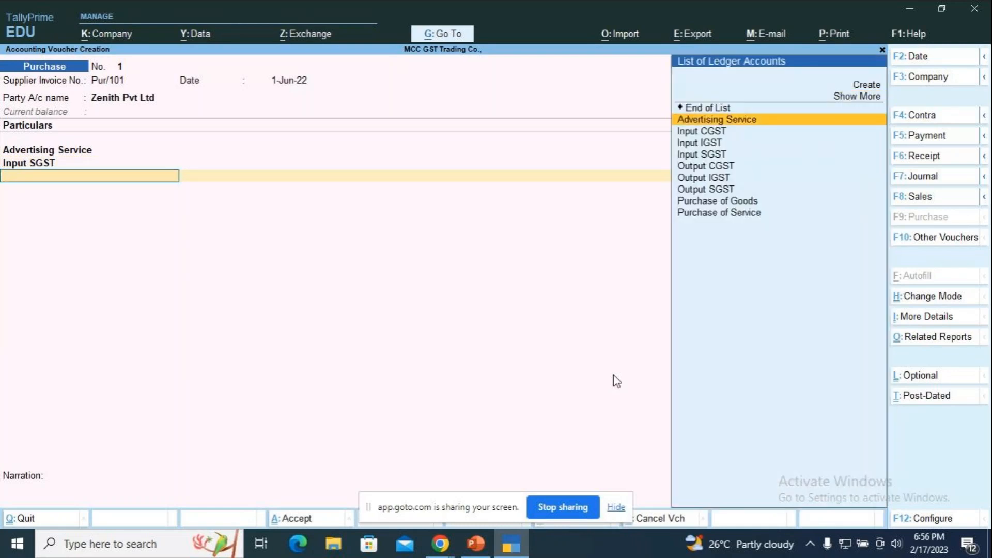
{"action": "key", "text": "Down"}
{"action": "key", "text": "Return"}
{"action": "key", "text": "Return"}
{"action": "key", "text": "Return"}
{"action": "key", "text": "Return"}
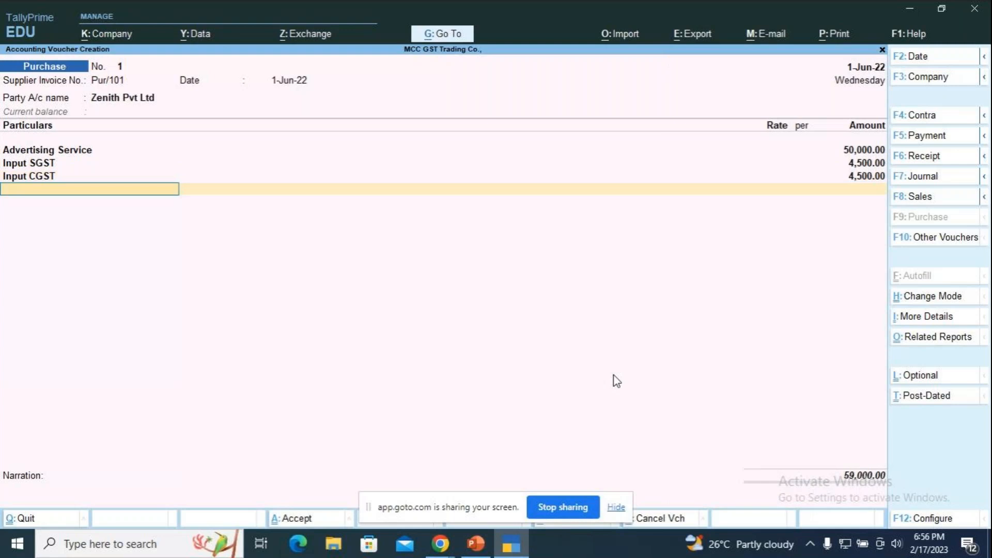
Enter the narration "being advertising services purchased on credit basis" and accept the Zenith Pvt Ltd purchase voucher
{"action": "key", "text": "Return"}
{"action": "key", "text": "Return"}
{"action": "key", "text": "Return"}
{"action": "key", "text": "Return"}
{"action": "key", "text": "Return"}
{"action": "type", "text": "being advertis"}
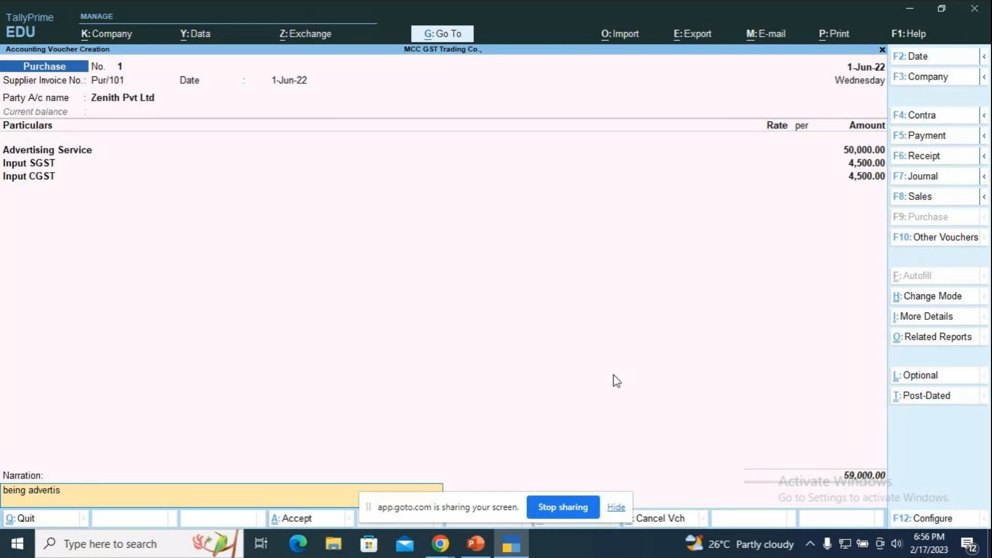
{"action": "type", "text": "ing services purchased on cre"}
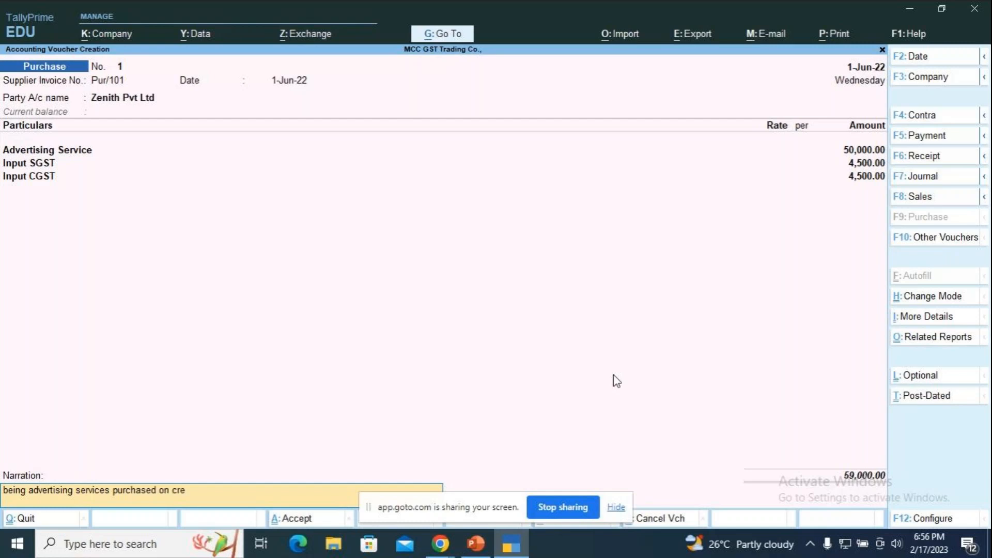
{"action": "type", "text": "dit basis"}
{"action": "type", "text": "."}
{"action": "key", "text": "Return"}
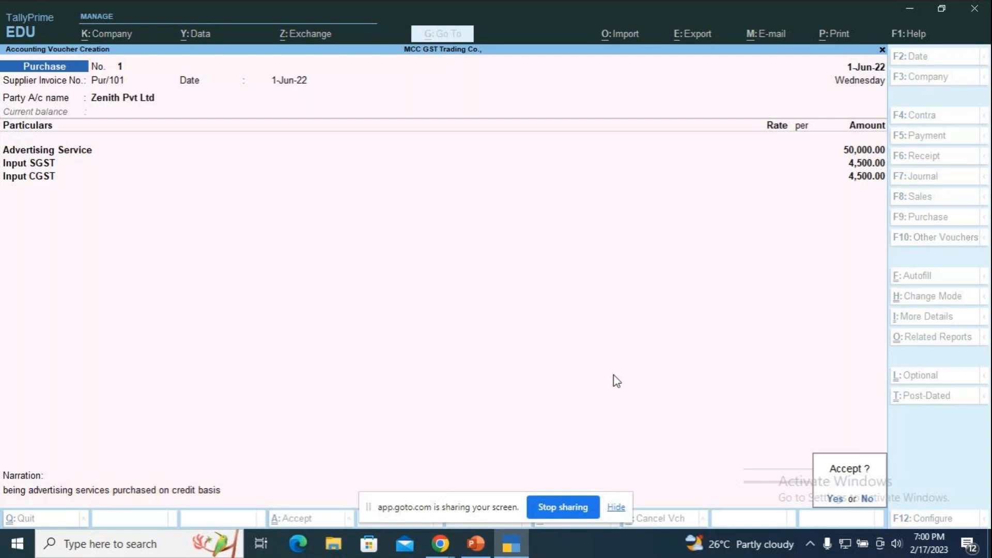
{"action": "key", "text": "Return"}
Check the next purchase-of-services transaction on the PowerPoint slide and set the new TallyPrime purchase voucher's date to 1.8
{"action": "key", "text": "alt+Tab"}
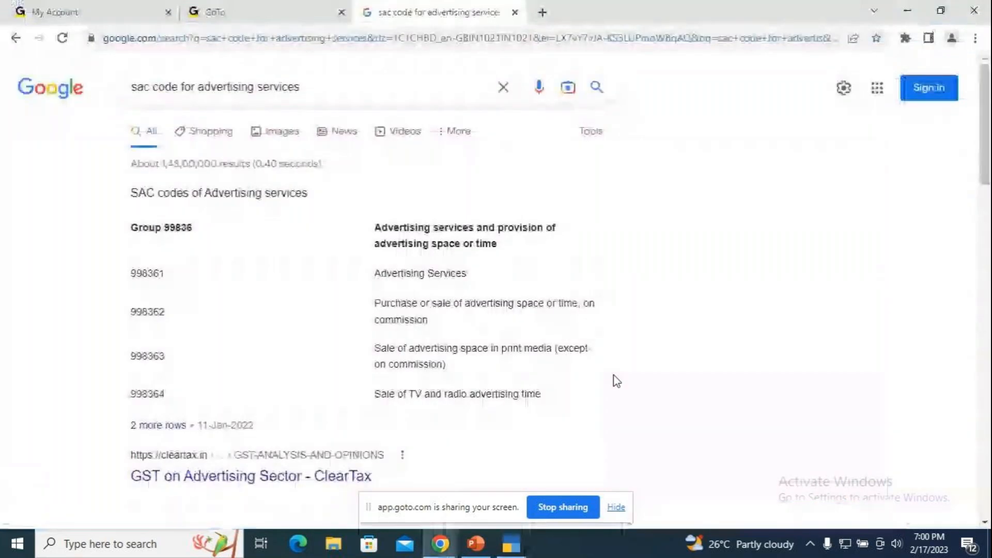
{"action": "key", "text": "alt+Tab"}
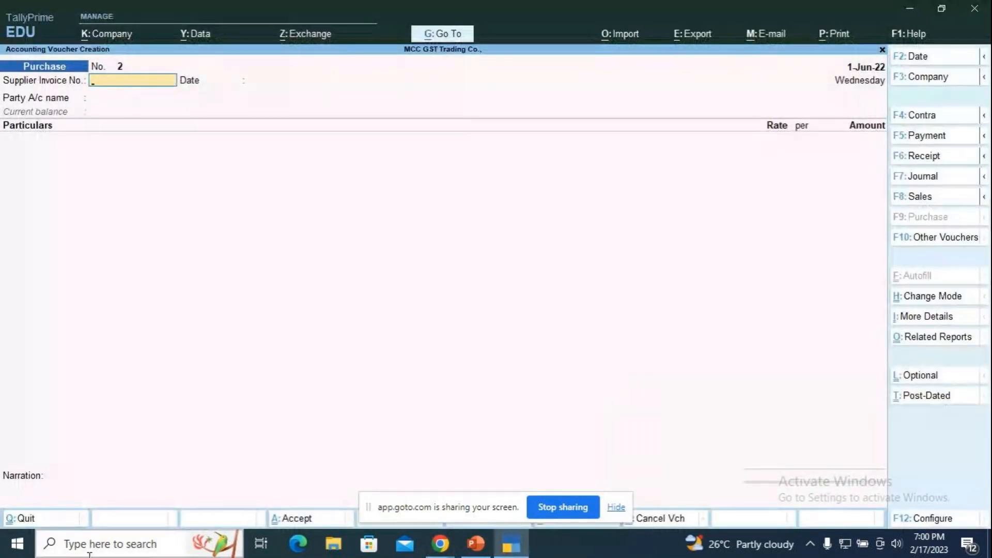
{"action": "left_click", "coordinate": [474, 548]}
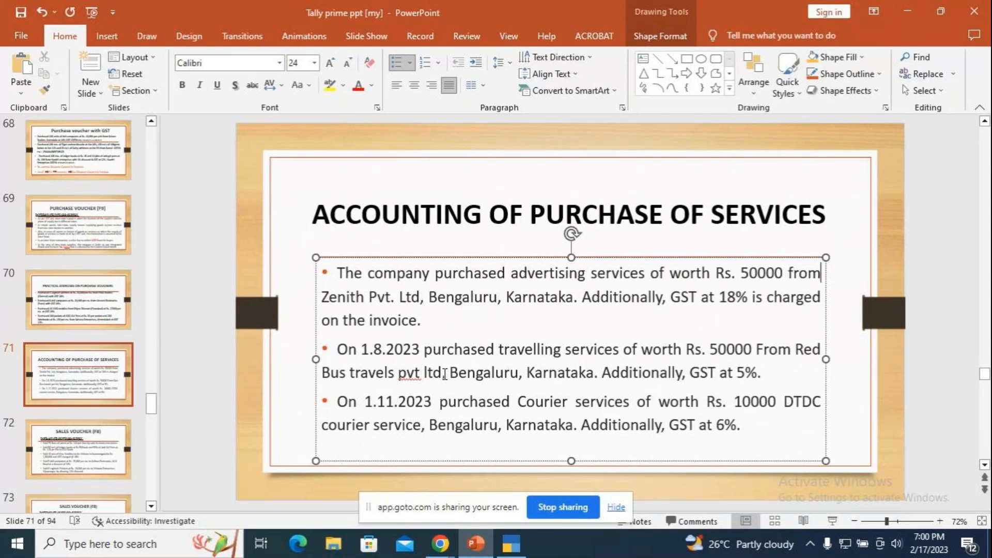
{"action": "key", "text": "alt+Tab"}
{"action": "key", "text": "F2"}
{"action": "type", "text": "1.8"}
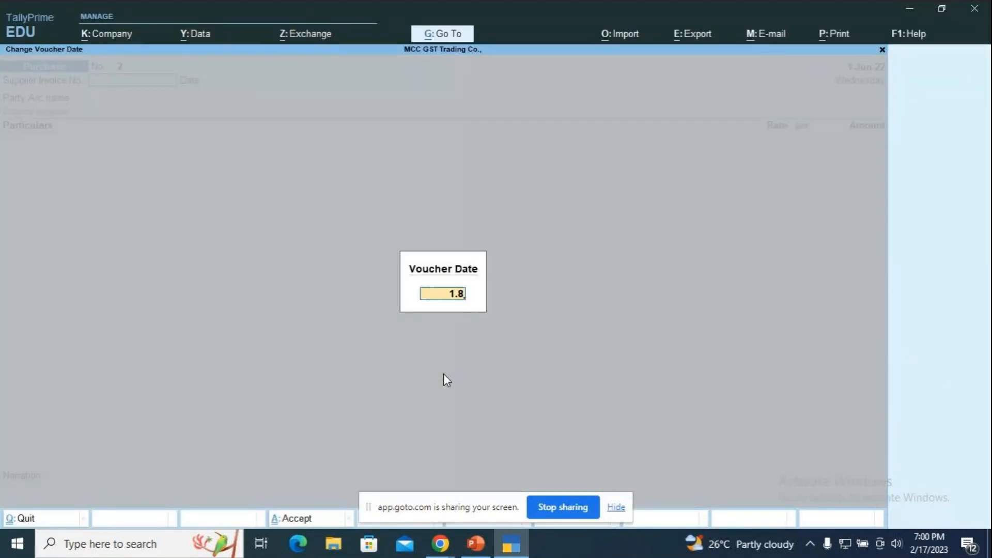
{"action": "key", "text": "alt+Tab"}
{"action": "key", "text": "alt+Tab"}
{"action": "key", "text": "Return"}
Enter Pur/102 as the supplier invoice number and accept 1-Aug-22 as the invoice date
{"action": "type", "text": "Pur/102"}
{"action": "key", "text": "Return"}
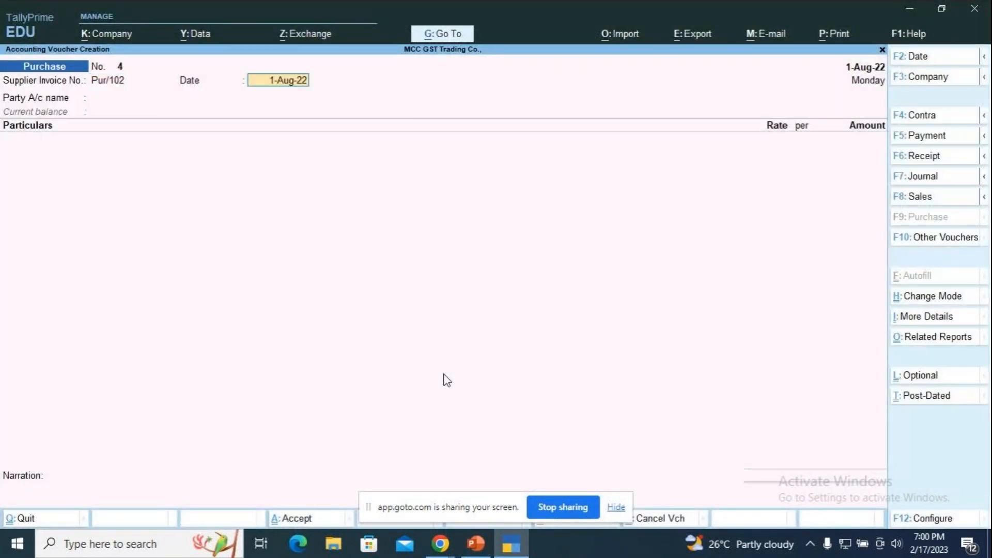
{"action": "key", "text": "Return"}
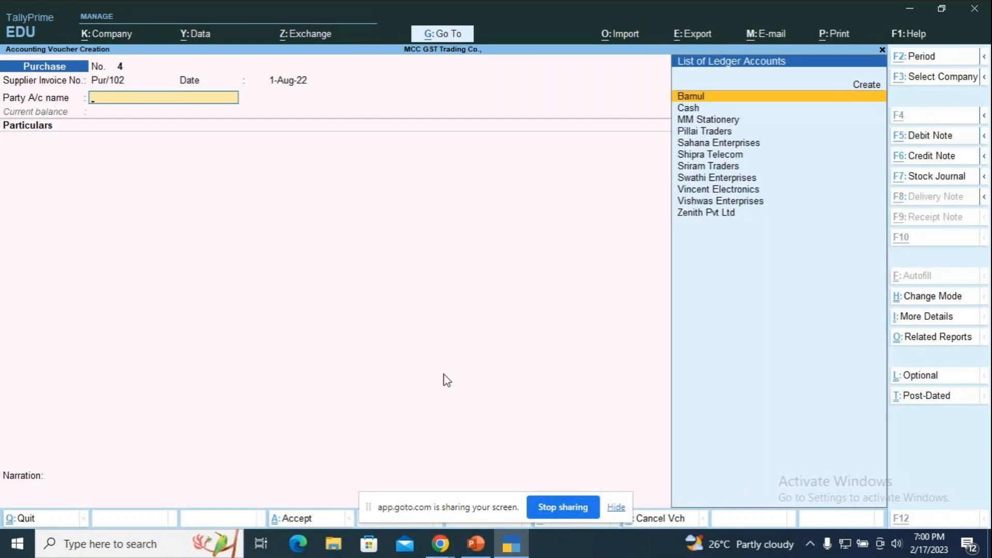
Create a party ledger named Red Bus Travel Pvt Ltd under the Sundry Creditors group
{"action": "key", "text": "alt+c"}
{"action": "type", "text": "Red bus"}
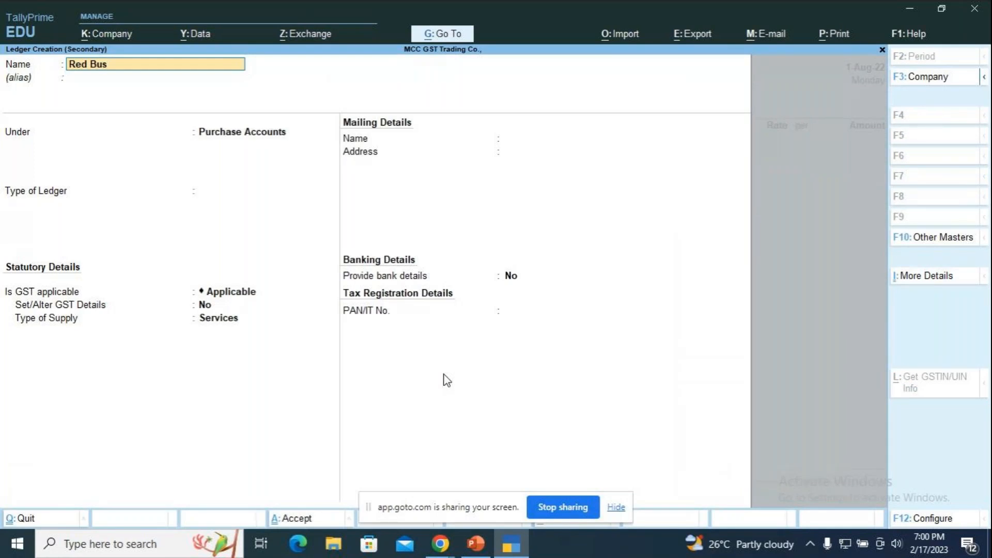
{"action": "type", "text": " Travel Pvt Ltd"}
{"action": "key", "text": "Return"}
{"action": "type", "text": "S"}
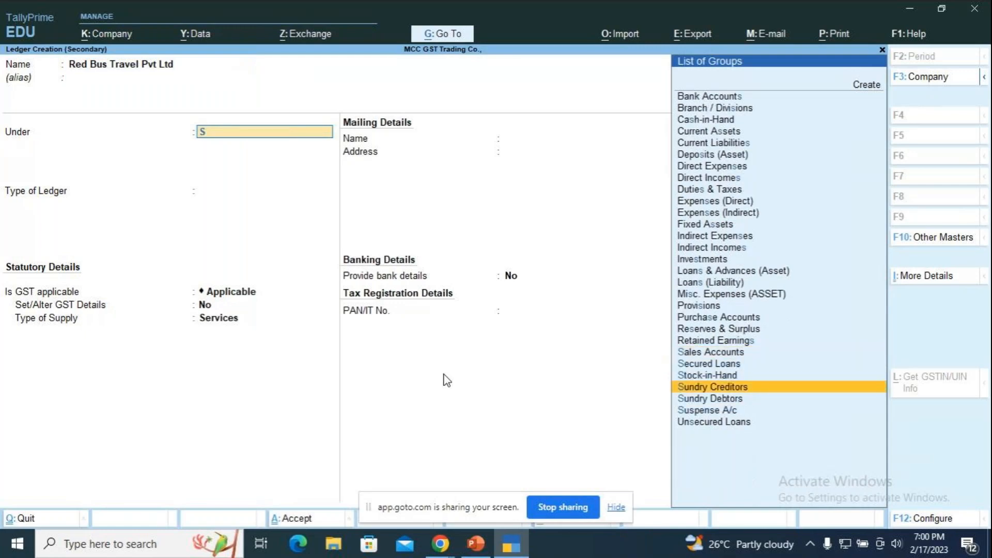
{"action": "key", "text": "Return"}
Keep bill-by-bill balances, Karnataka as the state, India as the country and Regular as the registration type for the Red Bus ledger
{"action": "key", "text": "Return"}
{"action": "key", "text": "Return"}
{"action": "key", "text": "Return"}
{"action": "key", "text": "Return"}
{"action": "key", "text": "Return"}
{"action": "key", "text": "Return"}
{"action": "key", "text": "Return"}
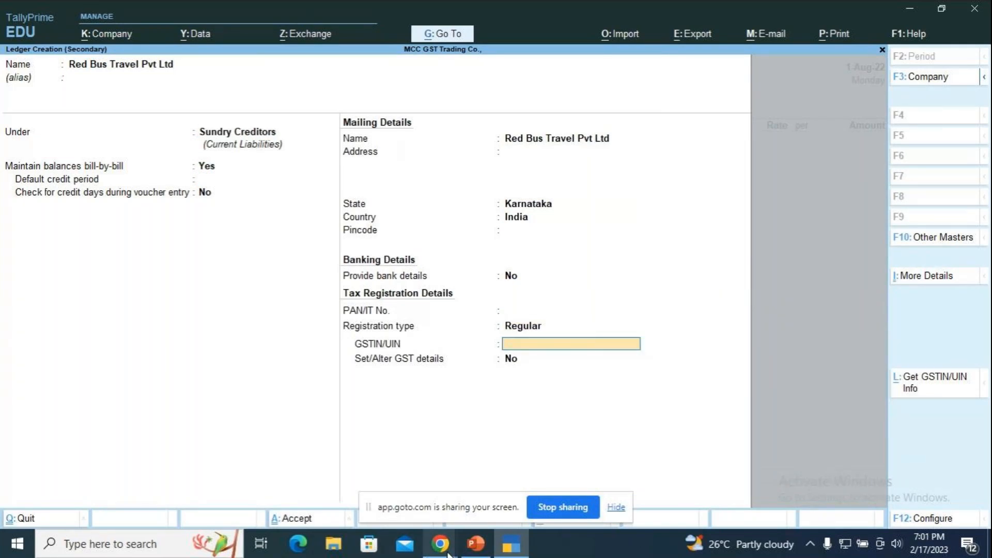
Switch to the Google page in Chrome and search for "red bus travels karnataka gst number"
{"action": "mouse_move", "coordinate": [447, 554]}
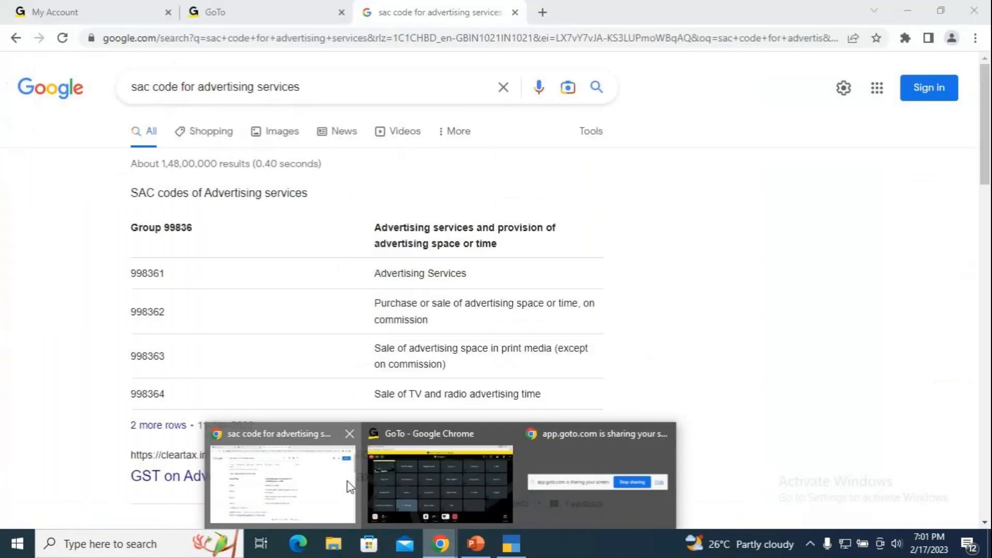
{"action": "left_click", "coordinate": [327, 431]}
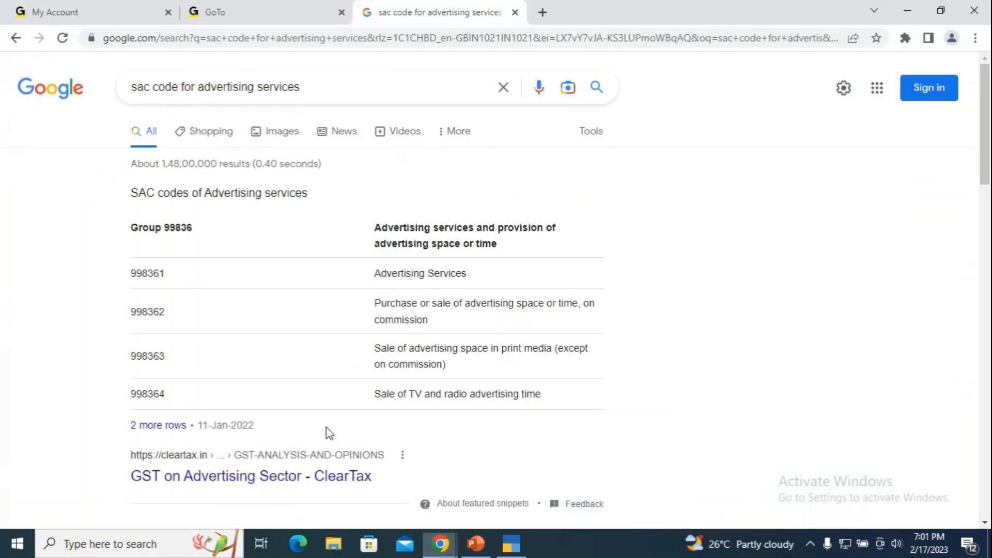
{"action": "left_click", "coordinate": [503, 87]}
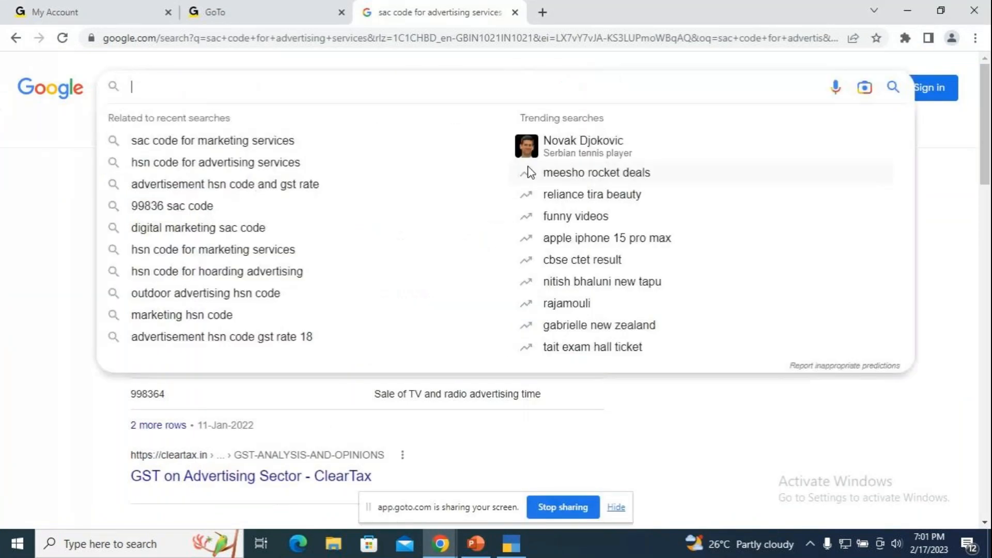
{"action": "type", "text": "red bus "}
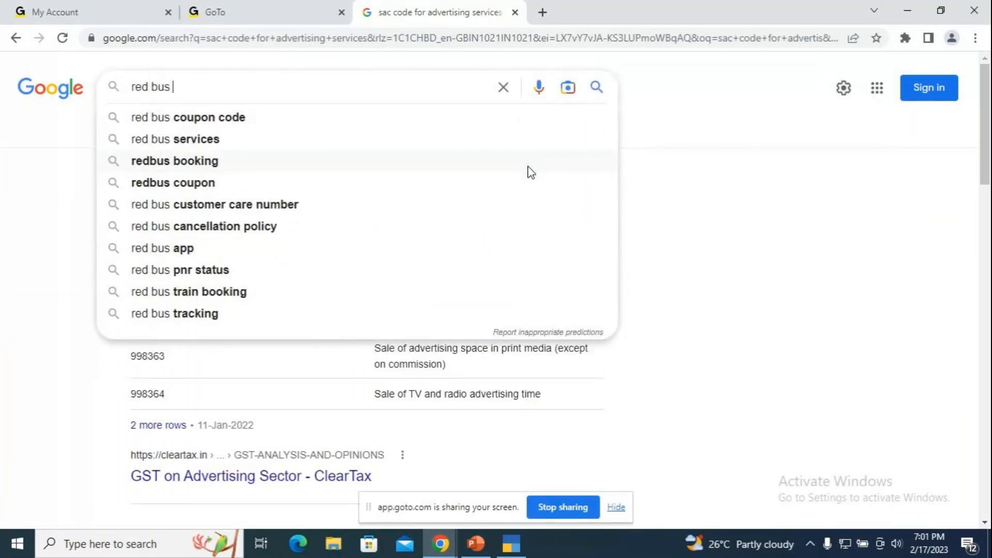
{"action": "type", "text": "travels"}
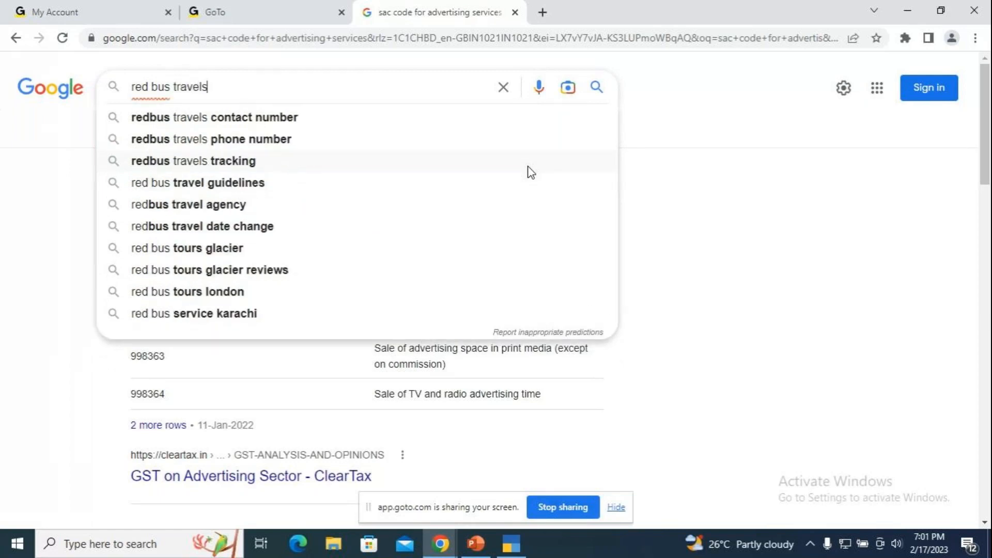
{"action": "type", "text": " ka"}
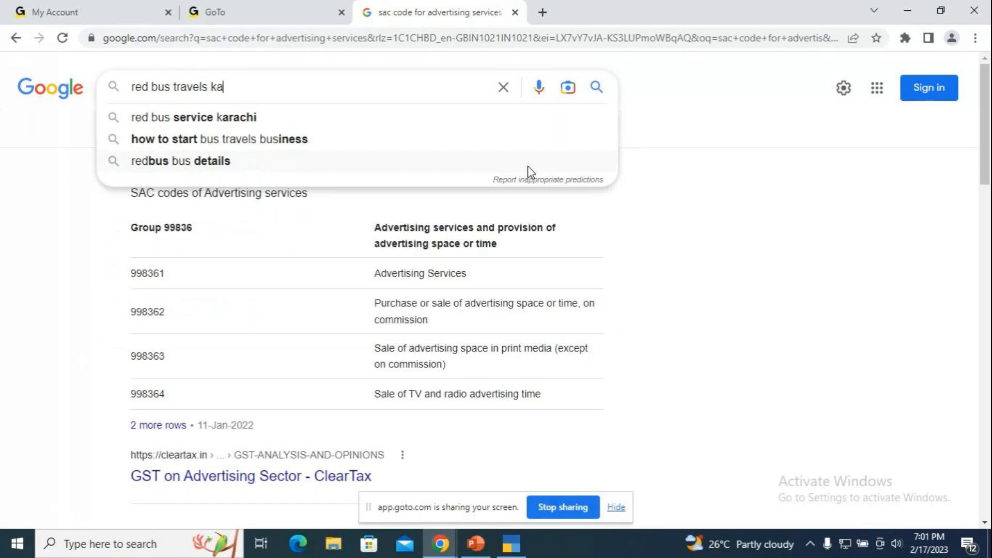
{"action": "type", "text": "rna"}
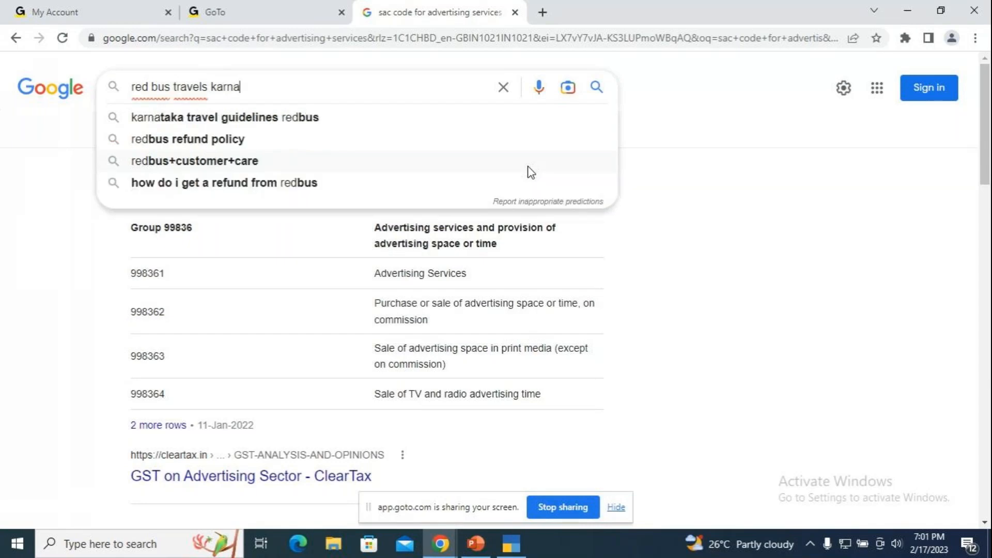
{"action": "type", "text": "taka"}
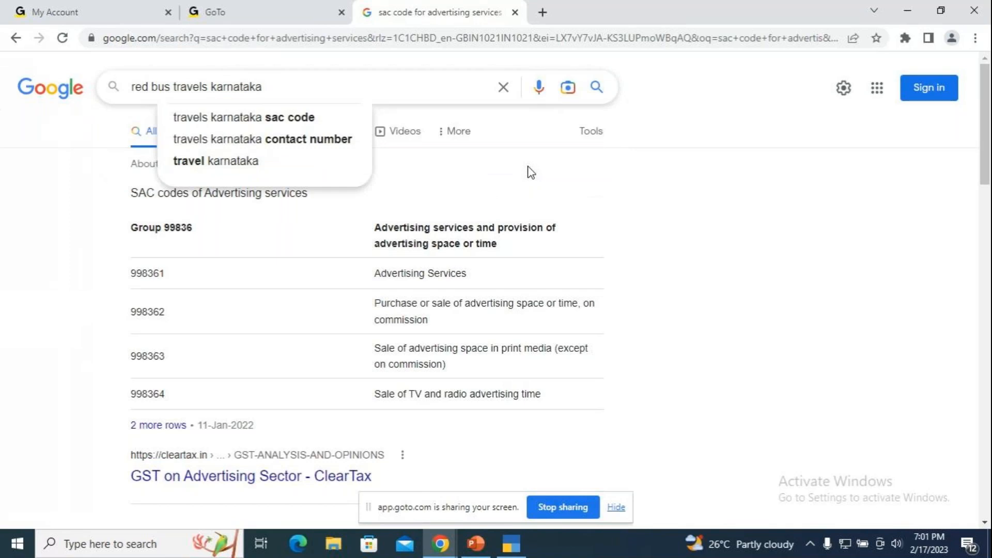
{"action": "type", "text": " gs"}
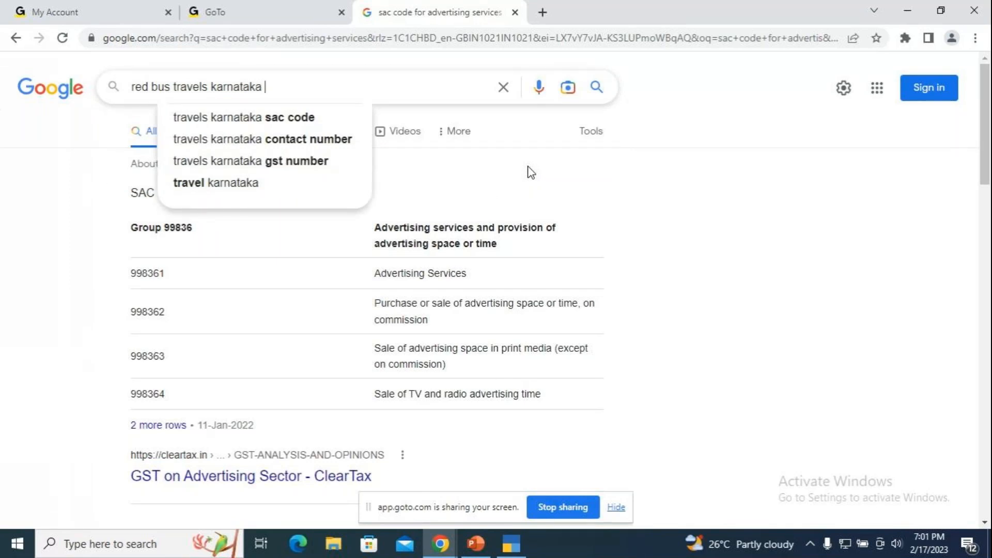
{"action": "type", "text": "t"}
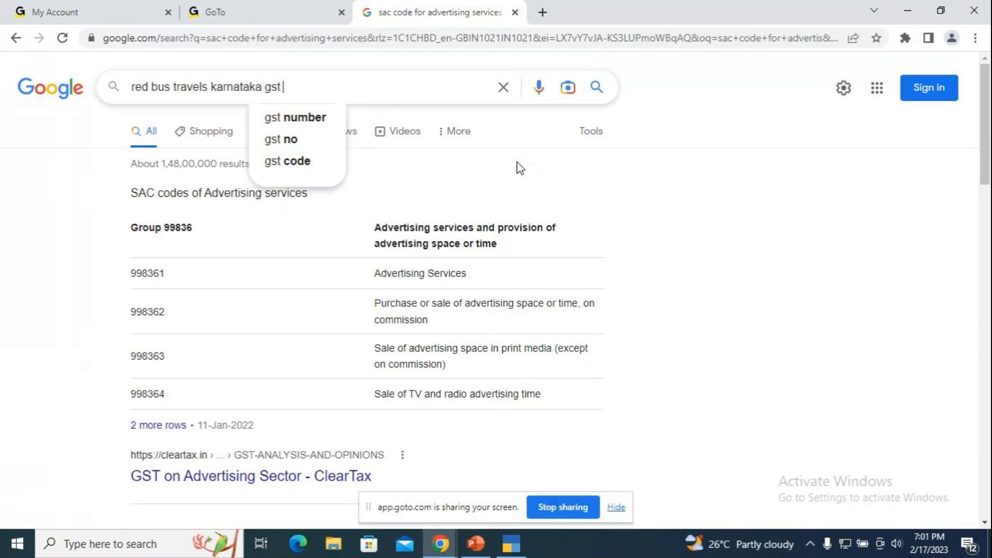
{"action": "left_click", "coordinate": [292, 117]}
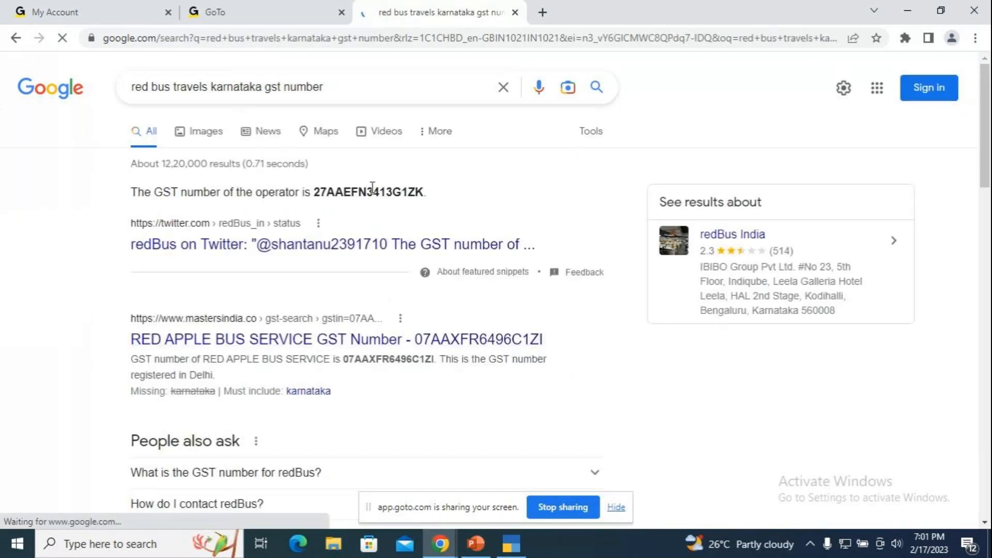
Copy the operator's GST number from the featured result into the TallyPrime ledger's GSTIN/UIN, keeping Set/Alter GST details at No
{"action": "double_click", "coordinate": [370, 191]}
{"action": "key", "text": "ctrl+c"}
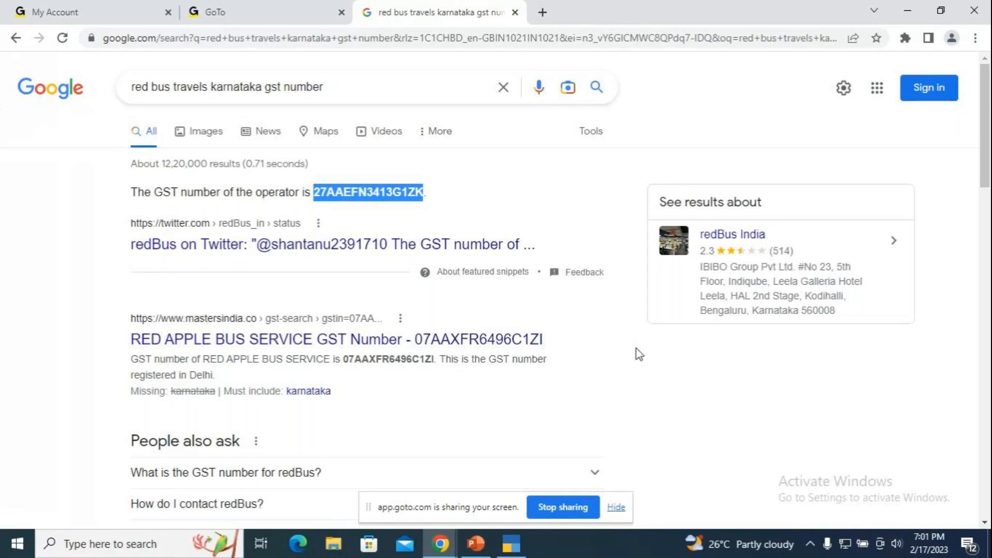
{"action": "left_click", "coordinate": [511, 544]}
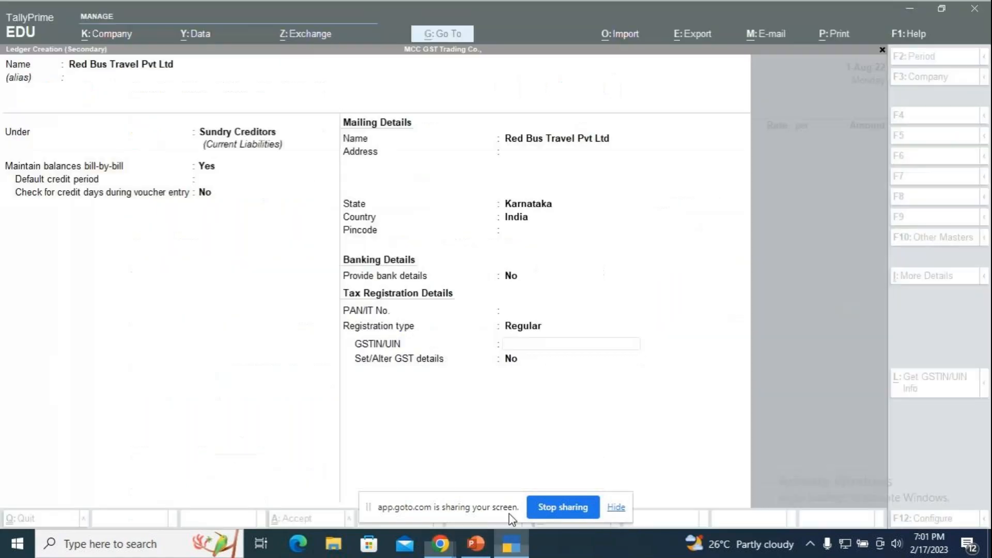
{"action": "key", "text": "ctrl+v"}
{"action": "key", "text": "Return"}
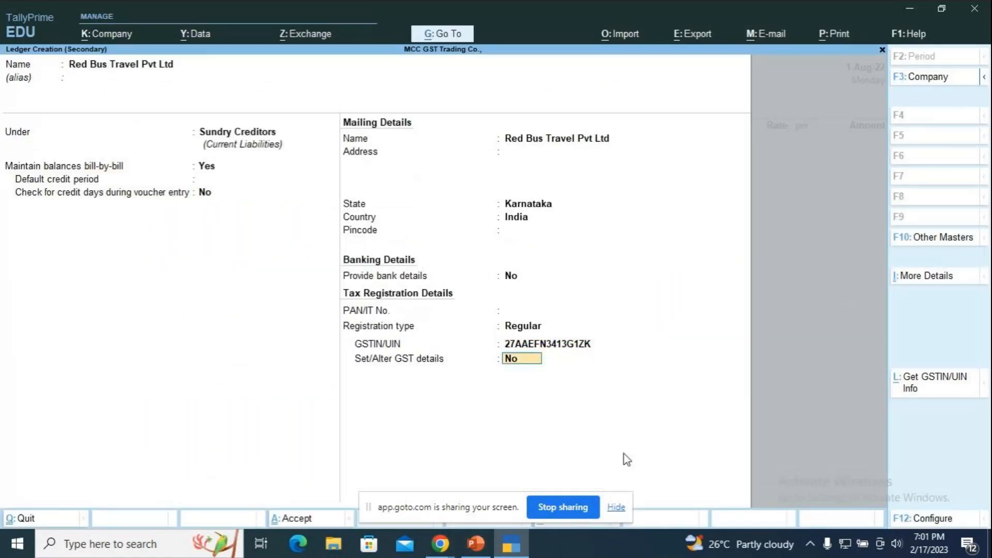
{"action": "key", "text": "Return"}
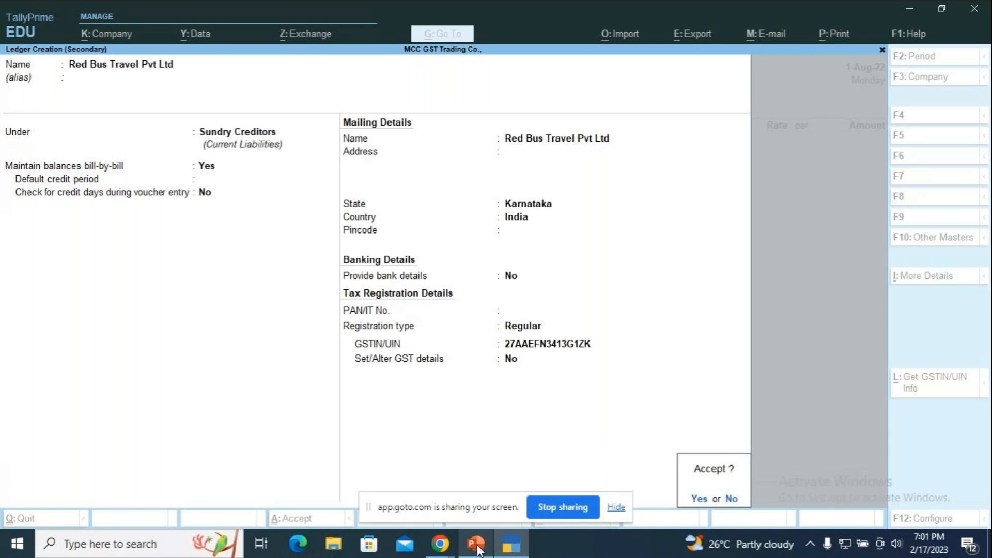
Switch to the Google results in Chrome and look through them for a Red Bus GST number registered in Karnataka
{"action": "mouse_move", "coordinate": [443, 550]}
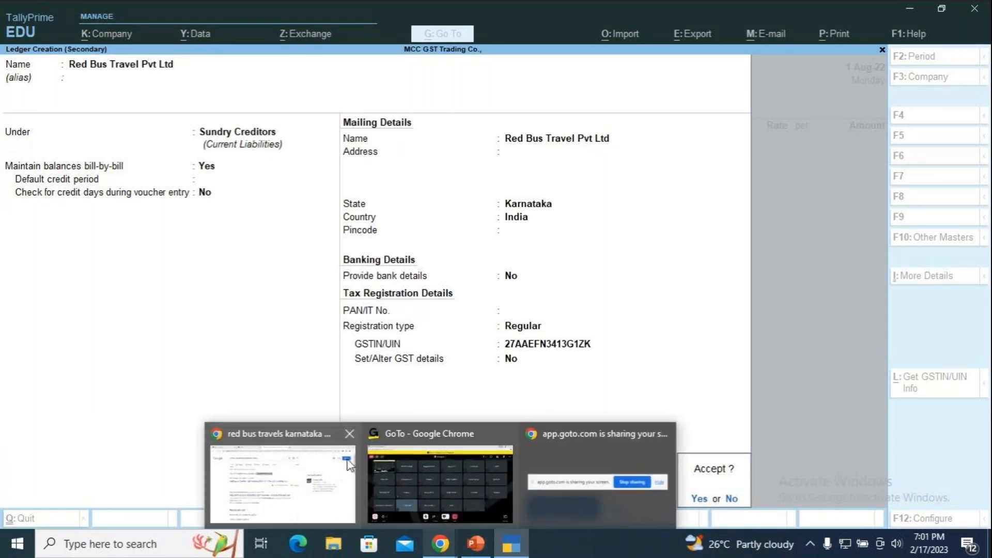
{"action": "left_click", "coordinate": [310, 462]}
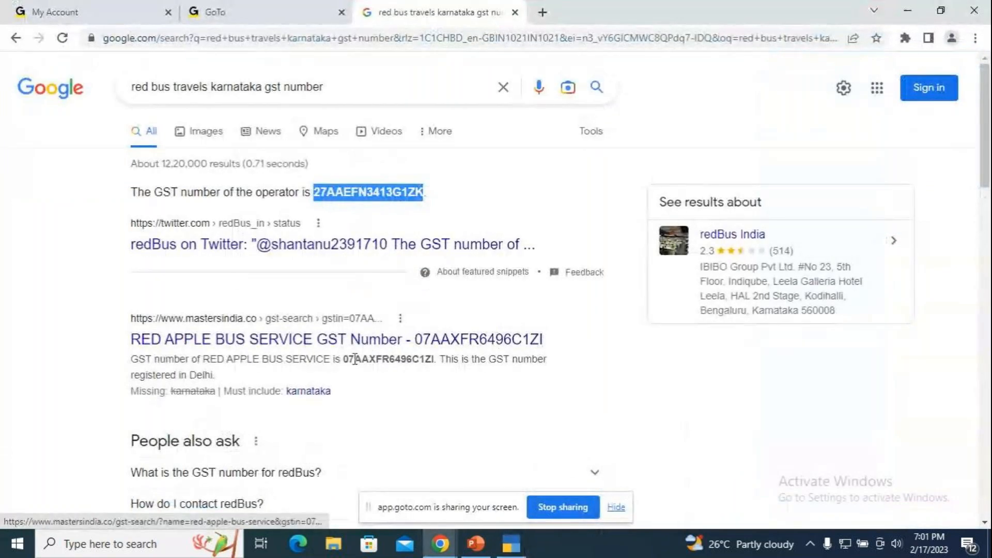
{"action": "scroll", "coordinate": [356, 404], "scroll_direction": "down", "scroll_amount": 1}
{"action": "scroll", "coordinate": [356, 404], "scroll_direction": "down", "scroll_amount": 4}
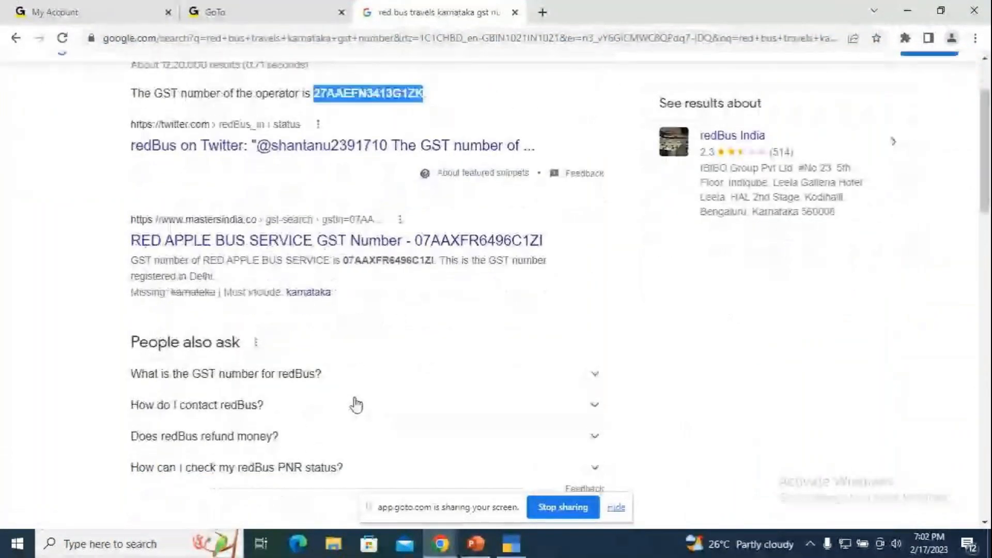
{"action": "scroll", "coordinate": [357, 403], "scroll_direction": "down", "scroll_amount": 1}
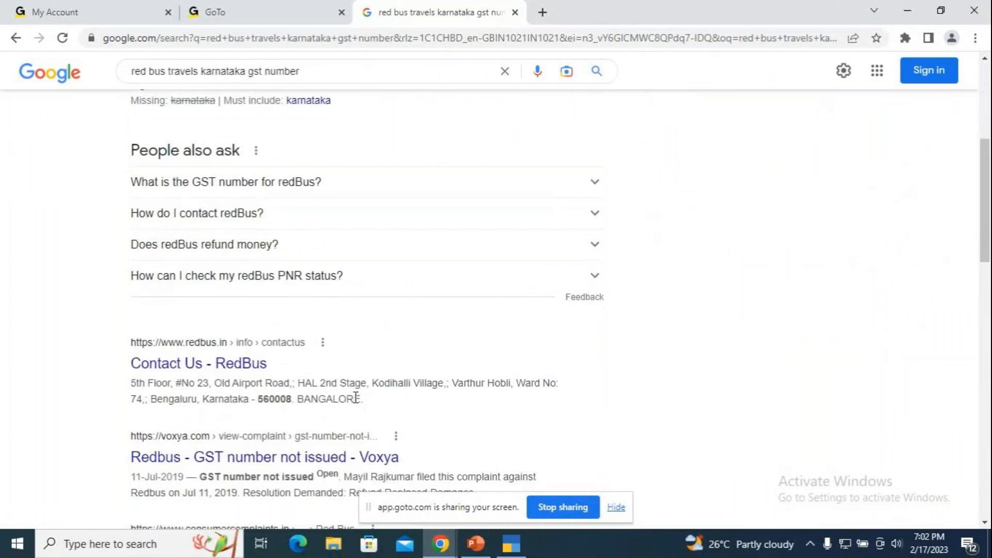
{"action": "scroll", "coordinate": [356, 398], "scroll_direction": "down", "scroll_amount": 1}
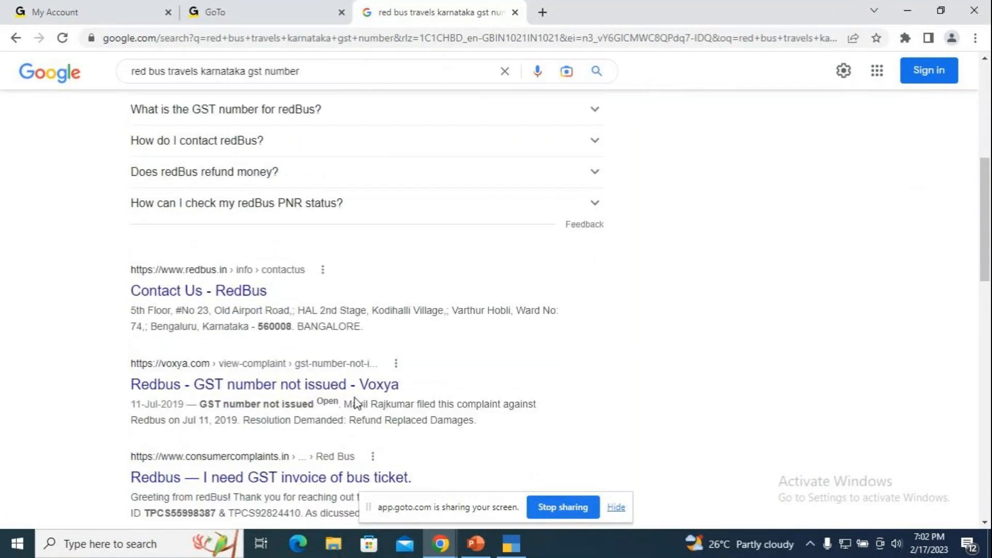
{"action": "scroll", "coordinate": [355, 403], "scroll_direction": "down", "scroll_amount": 3}
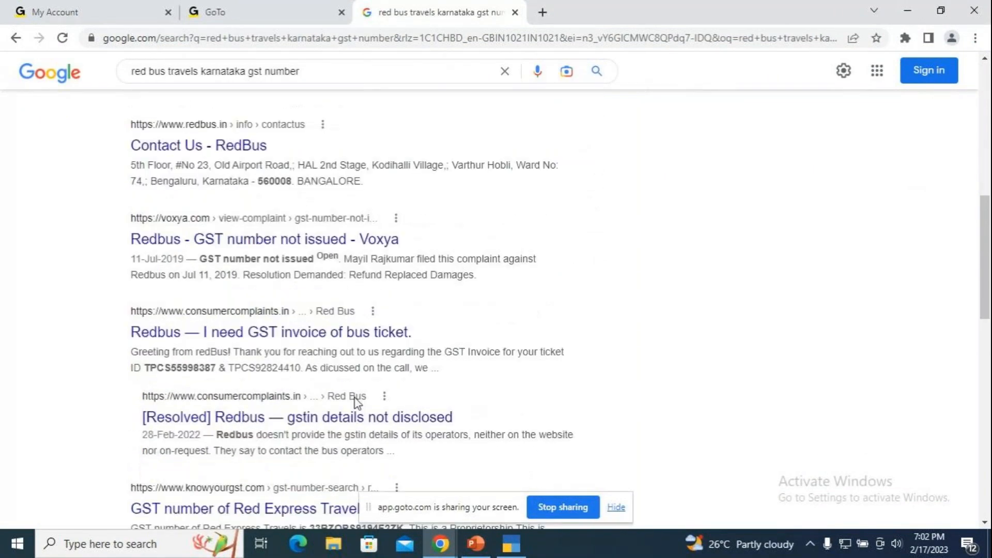
{"action": "scroll", "coordinate": [356, 402], "scroll_direction": "up", "scroll_amount": 3}
{"action": "scroll", "coordinate": [356, 403], "scroll_direction": "down", "scroll_amount": 6}
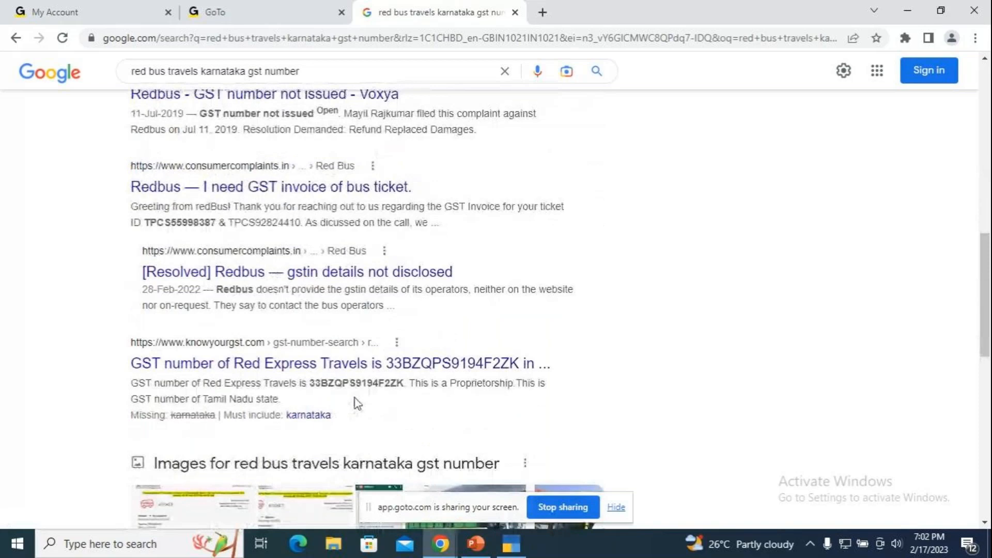
{"action": "scroll", "coordinate": [357, 403], "scroll_direction": "down", "scroll_amount": 6}
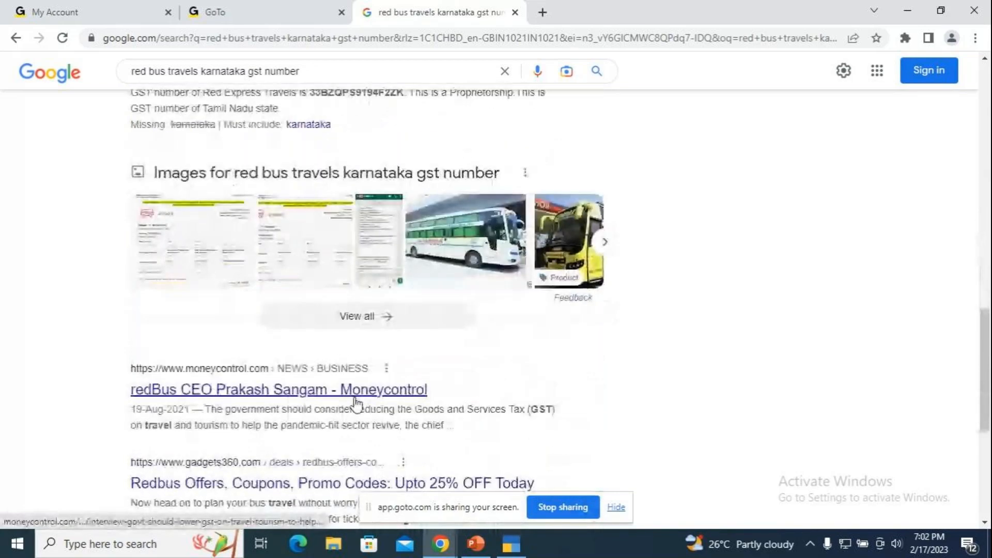
{"action": "scroll", "coordinate": [356, 403], "scroll_direction": "down", "scroll_amount": 2}
{"action": "scroll", "coordinate": [355, 402], "scroll_direction": "down", "scroll_amount": 3}
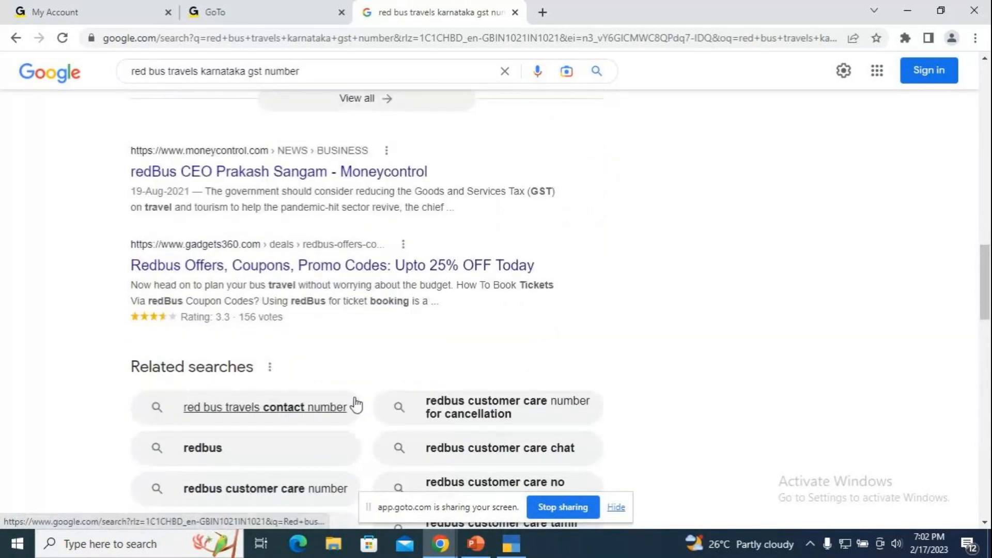
{"action": "scroll", "coordinate": [355, 404], "scroll_direction": "down", "scroll_amount": 2}
{"action": "scroll", "coordinate": [356, 404], "scroll_direction": "up", "scroll_amount": 11}
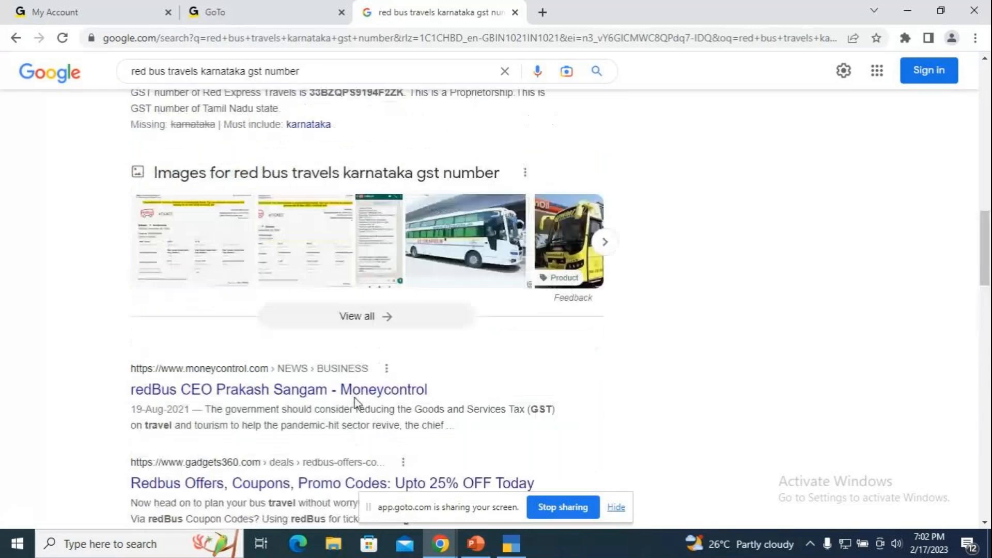
{"action": "scroll", "coordinate": [356, 403], "scroll_direction": "up", "scroll_amount": 8}
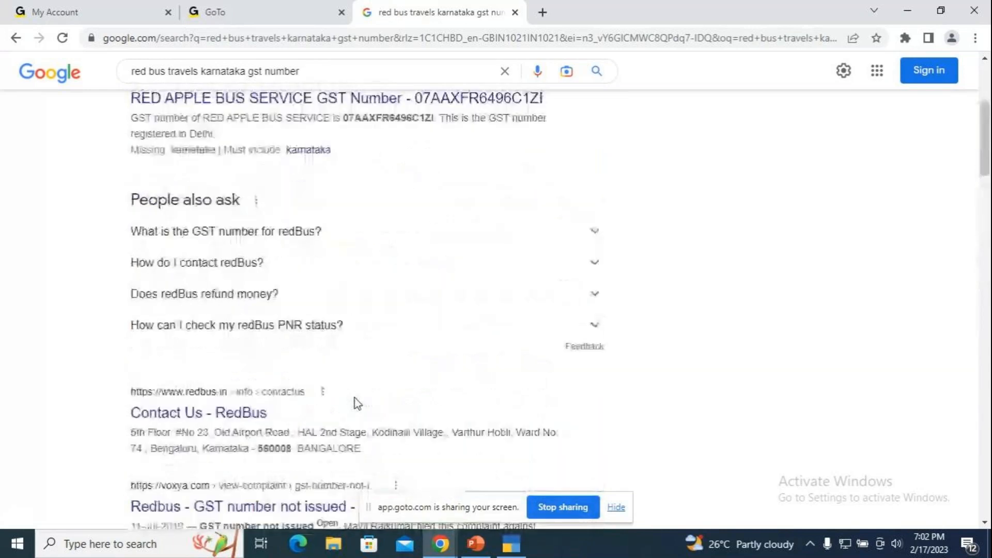
{"action": "scroll", "coordinate": [355, 404], "scroll_direction": "up", "scroll_amount": 5}
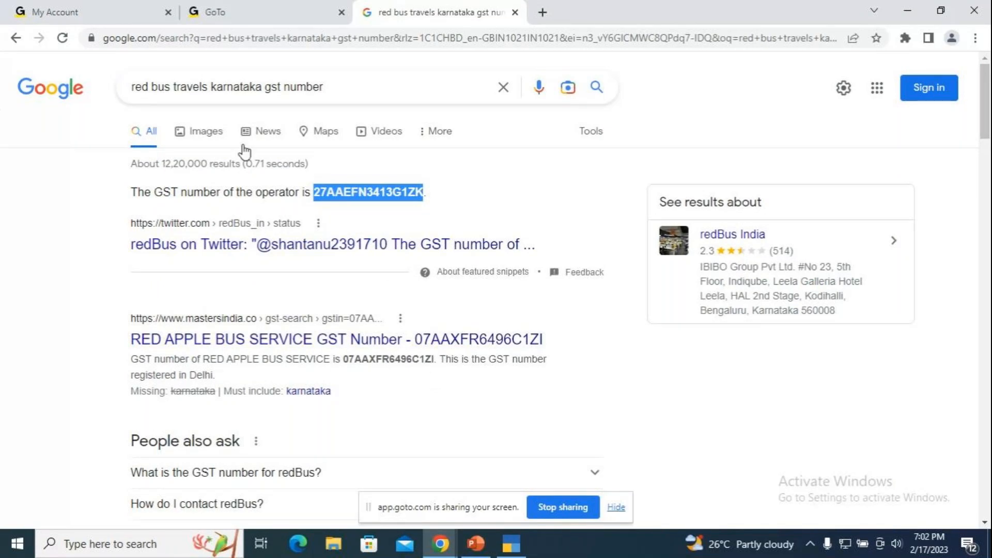
Change the search to "Yuktha travels karnataka gst number" and run it
{"action": "left_click", "coordinate": [172, 94]}
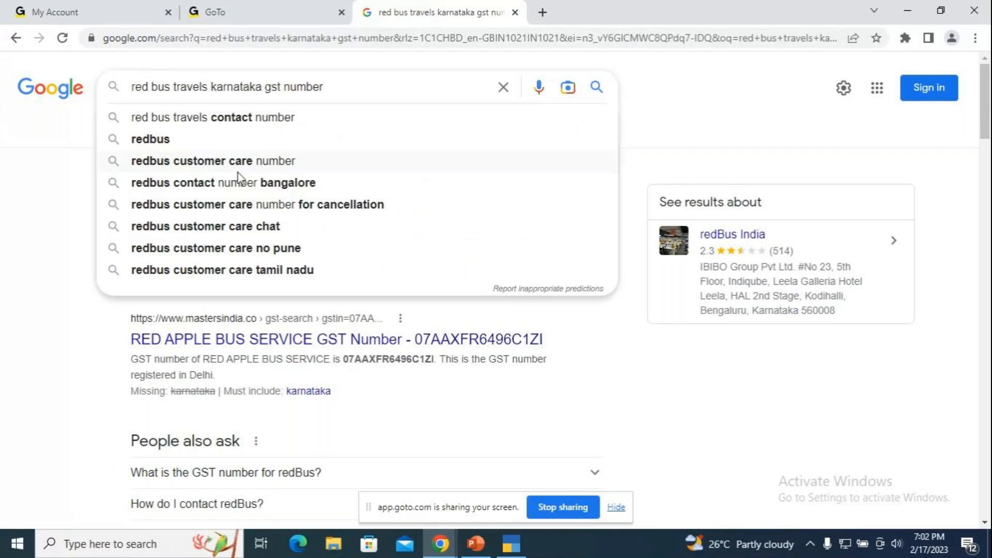
{"action": "key", "text": "BackSpace"}
{"action": "key", "text": "BackSpace"}
{"action": "key", "text": "BackSpace"}
{"action": "key", "text": "BackSpace"}
{"action": "key", "text": "BackSpace"}
{"action": "key", "text": "BackSpace"}
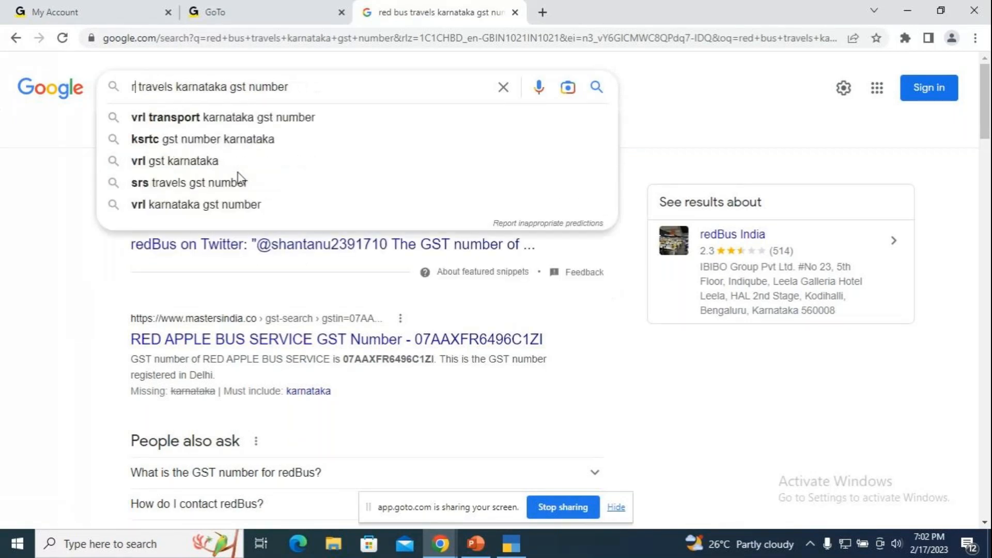
{"action": "key", "text": "BackSpace"}
{"action": "type", "text": "Yuktha"}
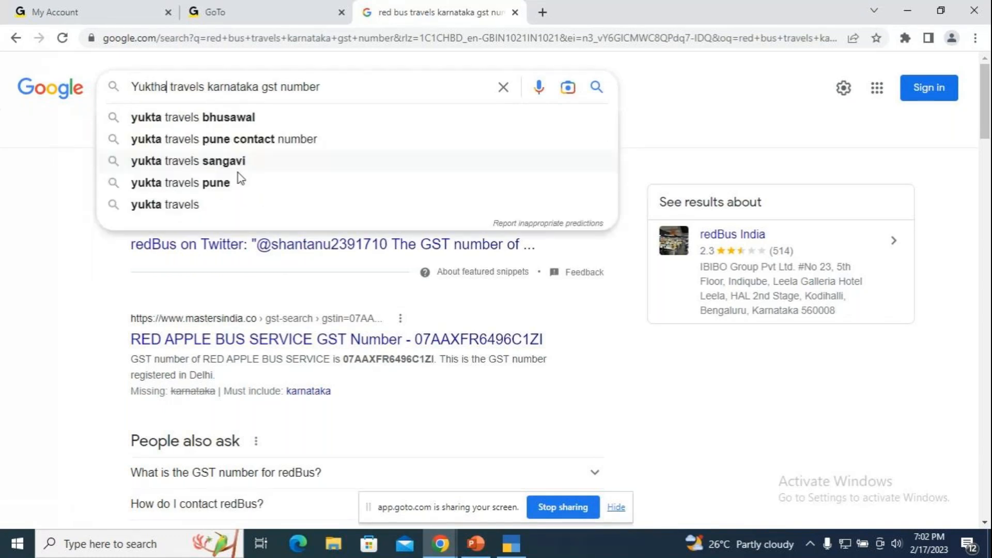
{"action": "key", "text": "Return"}
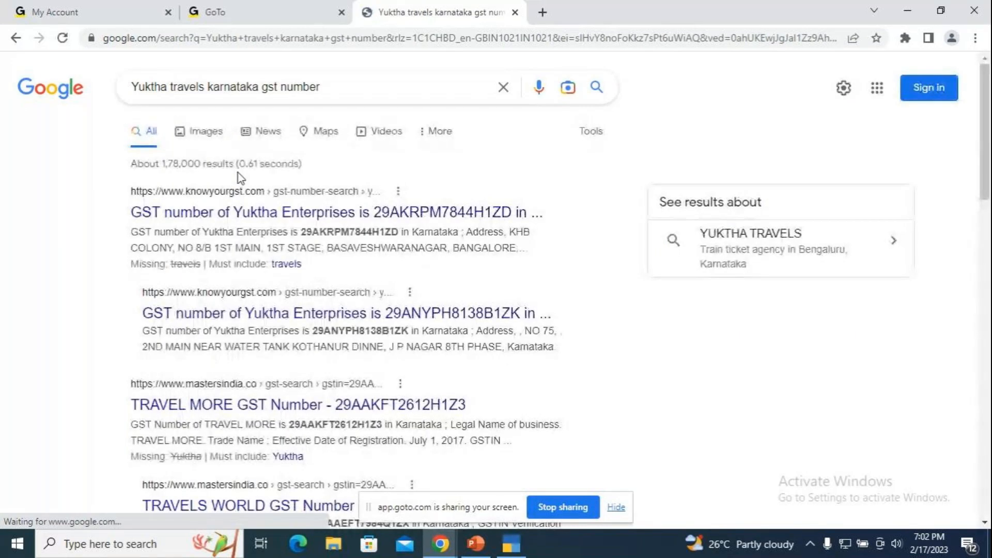
Copy the GST number from the first Yuktha Enterprises result's description and switch back to TallyPrime
{"action": "double_click", "coordinate": [349, 232]}
{"action": "key", "text": "ctrl+c"}
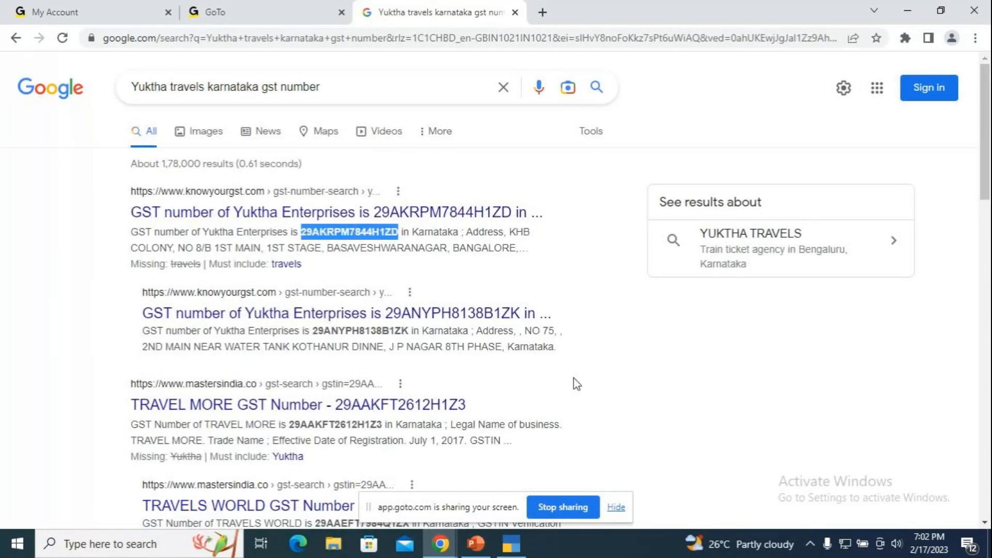
{"action": "left_click", "coordinate": [511, 544]}
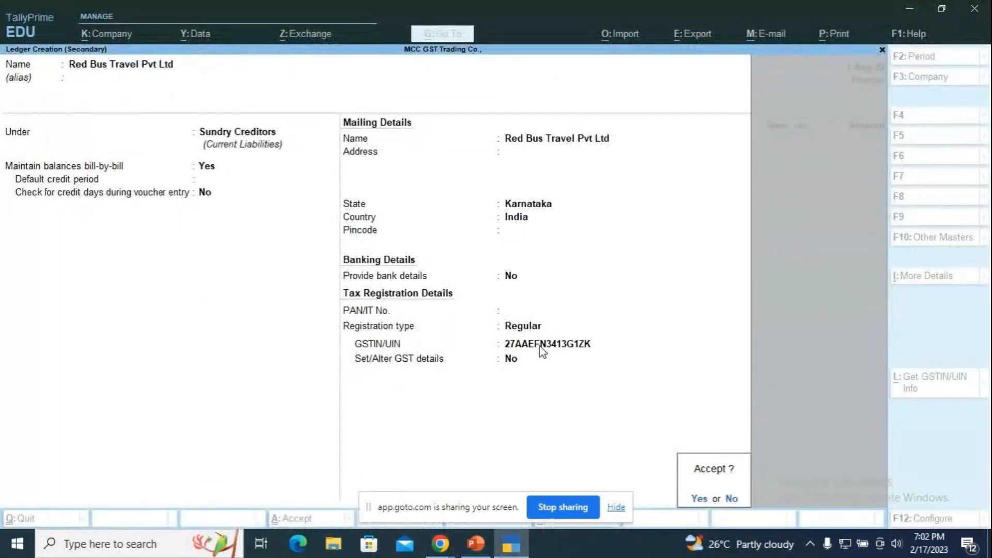
Replace the Red Bus ledger's GSTIN/UIN with the copied GST number, keeping Set/Alter GST details at No
{"action": "key", "text": "BackSpace"}
{"action": "key", "text": "BackSpace"}
{"action": "key", "text": "Delete"}
{"action": "key", "text": "Delete"}
{"action": "key", "text": "Delete"}
{"action": "key", "text": "Delete"}
{"action": "key", "text": "Delete"}
{"action": "key", "text": "Delete"}
{"action": "key", "text": "Delete"}
{"action": "key", "text": "Delete"}
{"action": "key", "text": "Delete"}
{"action": "key", "text": "Delete"}
{"action": "key", "text": "Delete"}
{"action": "key", "text": "Delete"}
{"action": "key", "text": "Delete"}
{"action": "key", "text": "Delete"}
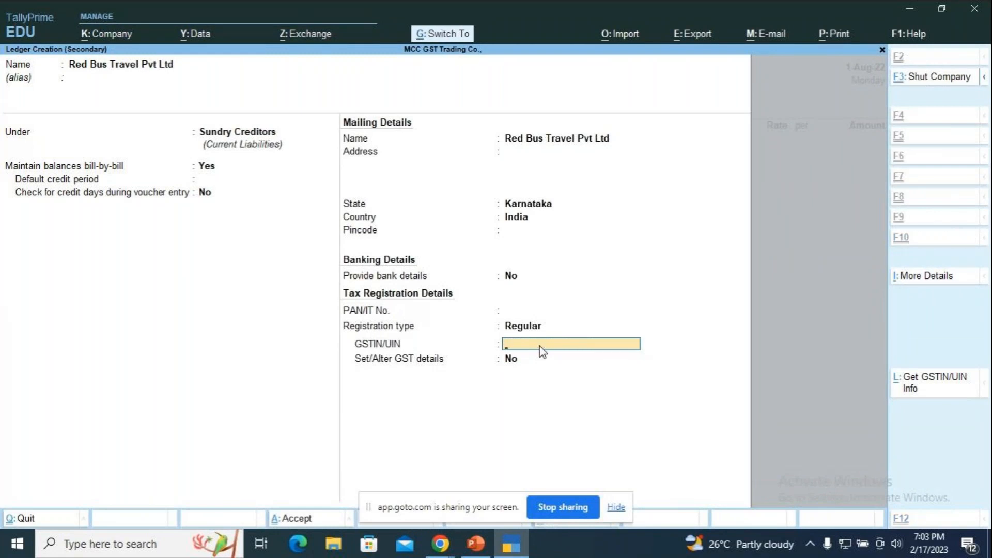
{"action": "key", "text": "ctrl+v"}
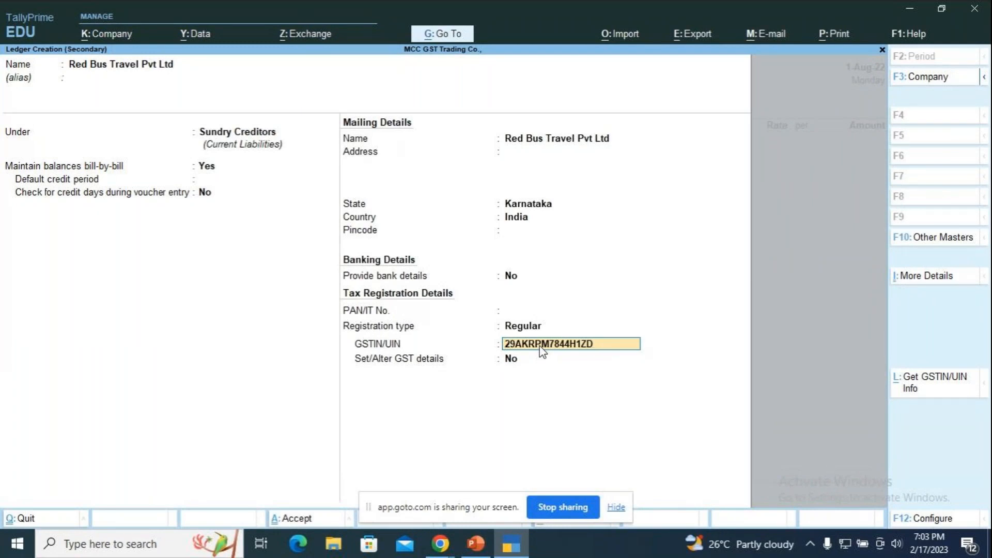
{"action": "key", "text": "Return"}
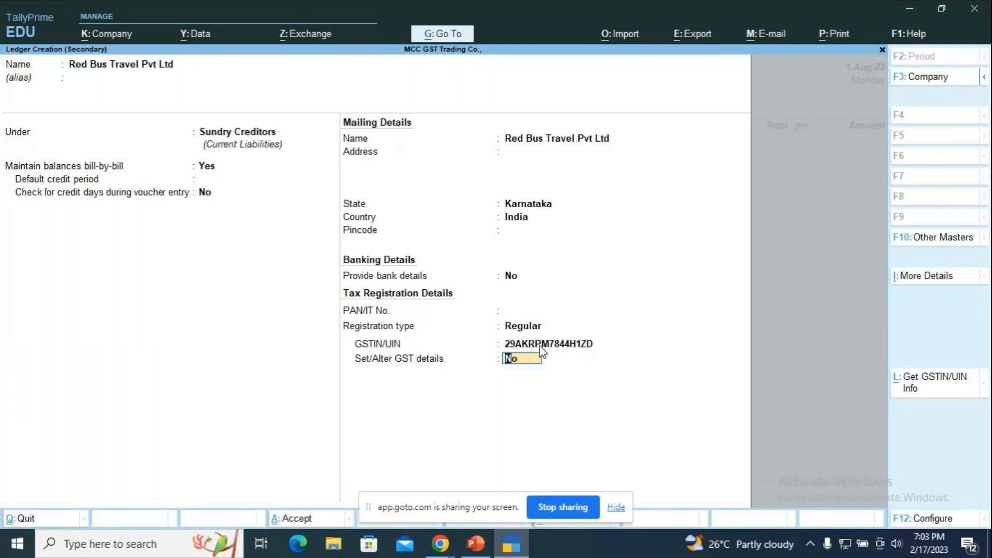
{"action": "key", "text": "Return"}
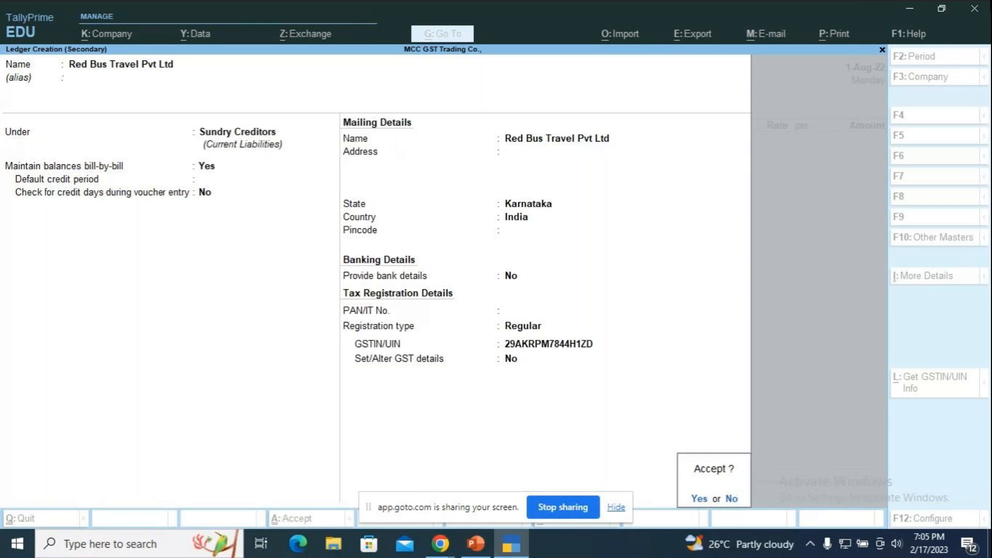
Save the Red Bus Travel Pvt Ltd ledger and accept the purchase voucher's blank receipt details and default party details
{"action": "key", "text": "Return"}
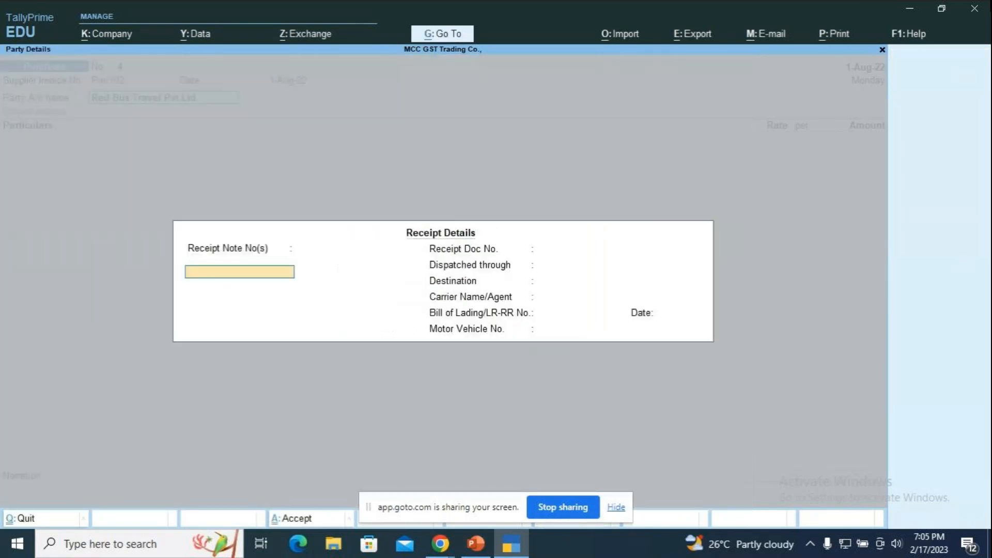
{"action": "key", "text": "ctrl+a"}
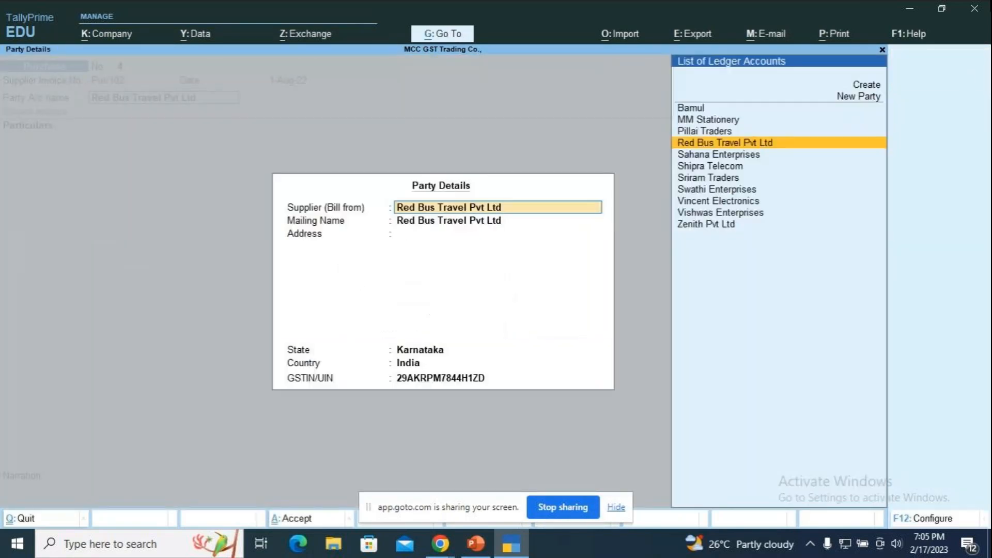
{"action": "key", "text": "ctrl+a"}
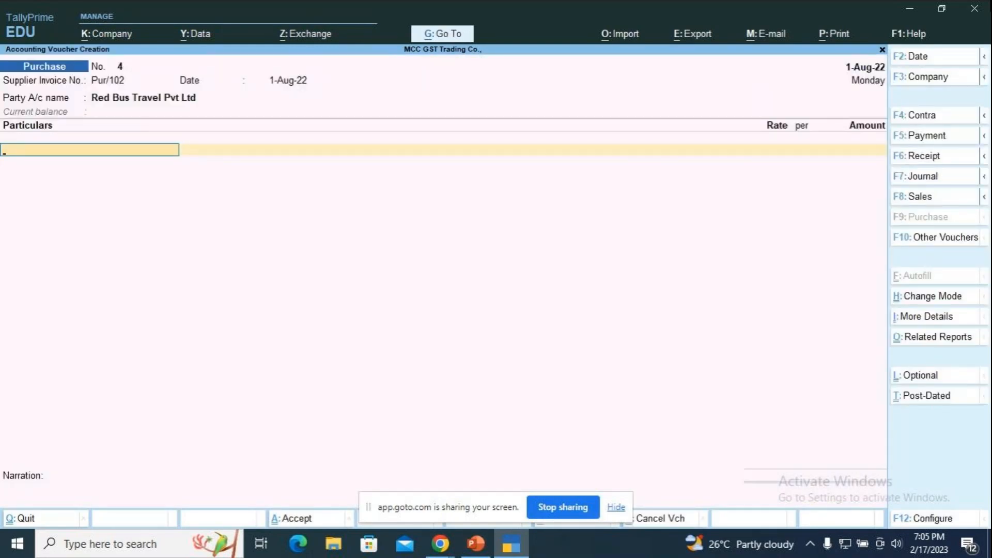
Create a ledger named Travel Service under the Purchase Accounts group from the voucher's particulars
{"action": "key", "text": "alt+c"}
{"action": "type", "text": "Travel Service"}
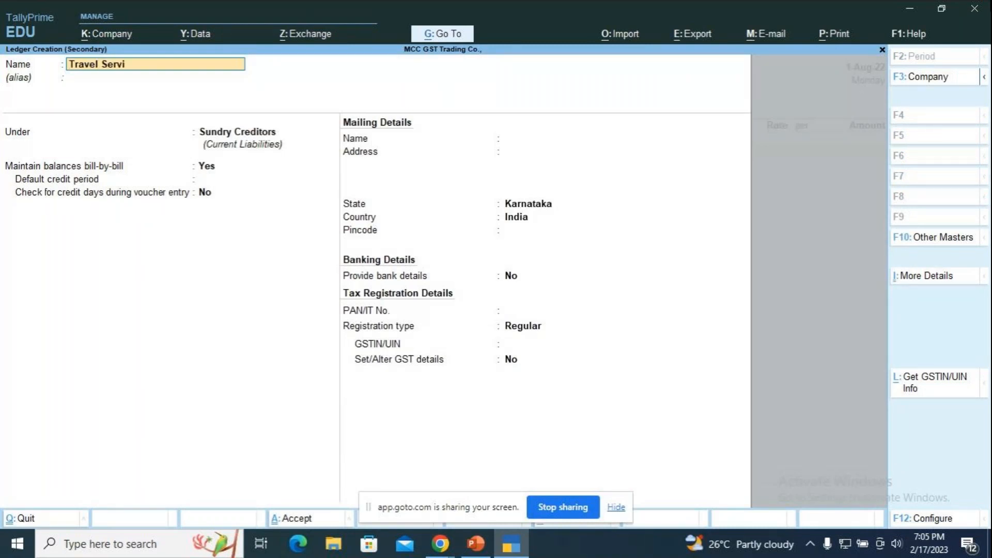
{"action": "key", "text": "Return"}
{"action": "key", "text": "Return"}
{"action": "type", "text": "P"}
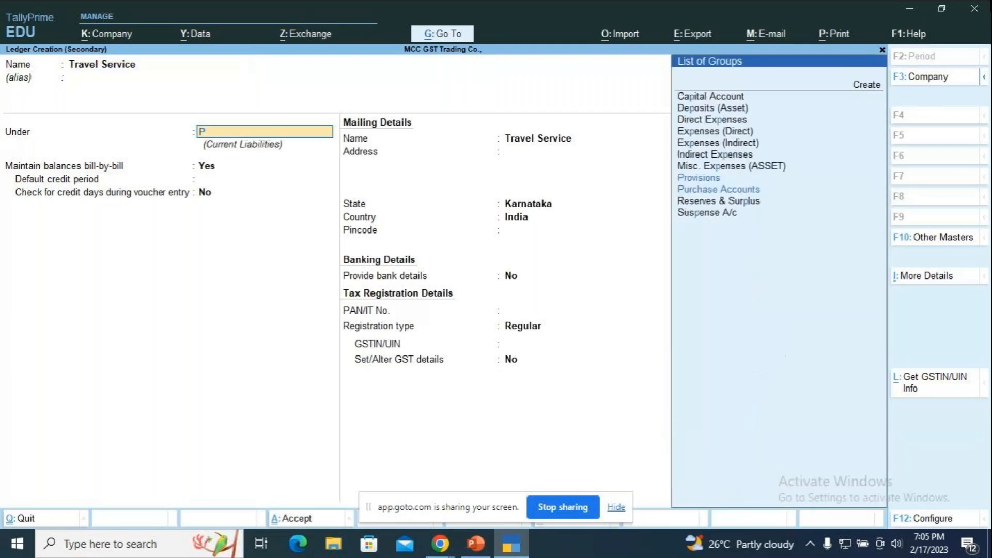
{"action": "type", "text": "ur"}
{"action": "key", "text": "Return"}
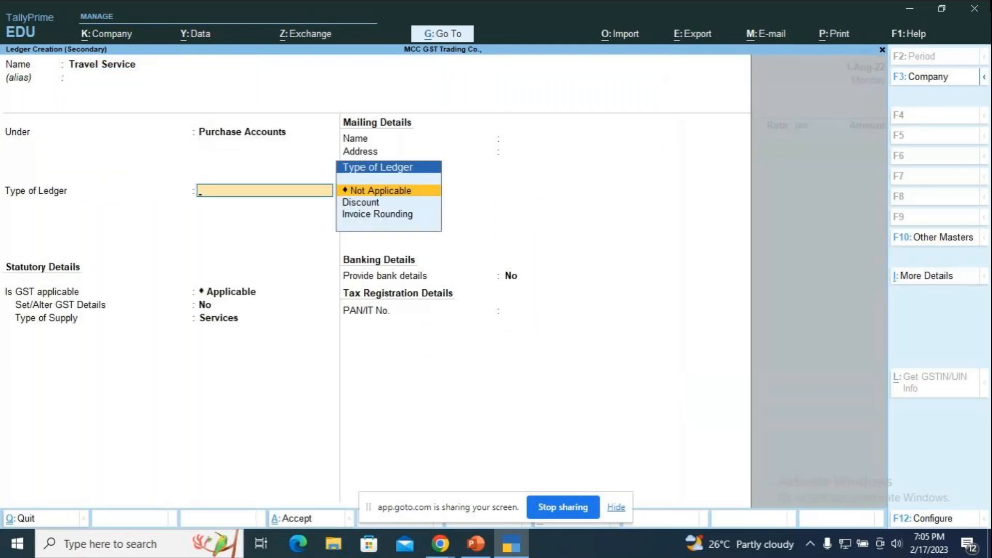
Keep the Travel Service ledger type Not Applicable and GST Applicable, and set Set/Alter GST Details to Yes
{"action": "key", "text": "Return"}
{"action": "key", "text": "Return"}
{"action": "key", "text": "y"}
{"action": "key", "text": "Return"}
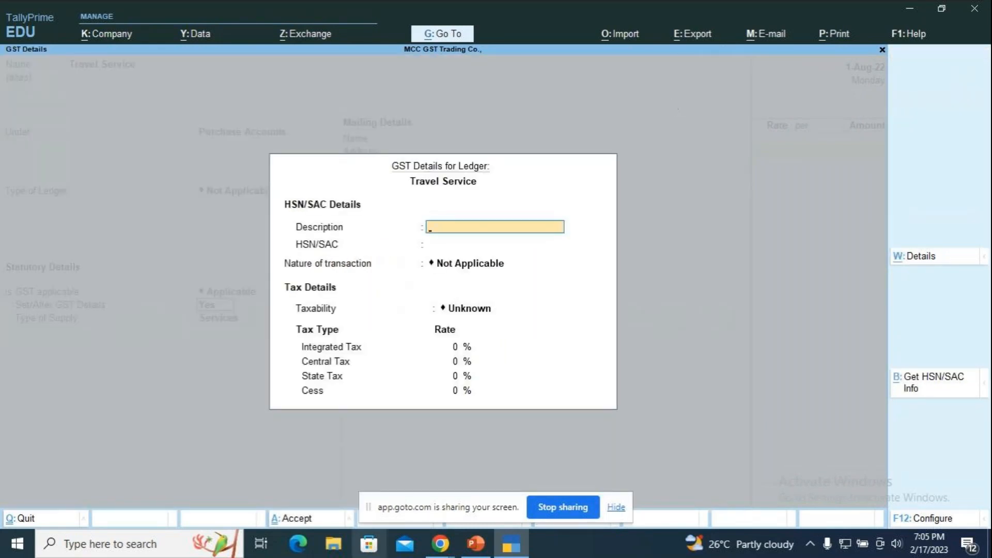
Switch to the Google page in Chrome and search for "sac code for travel services"
{"action": "left_click", "coordinate": [447, 552]}
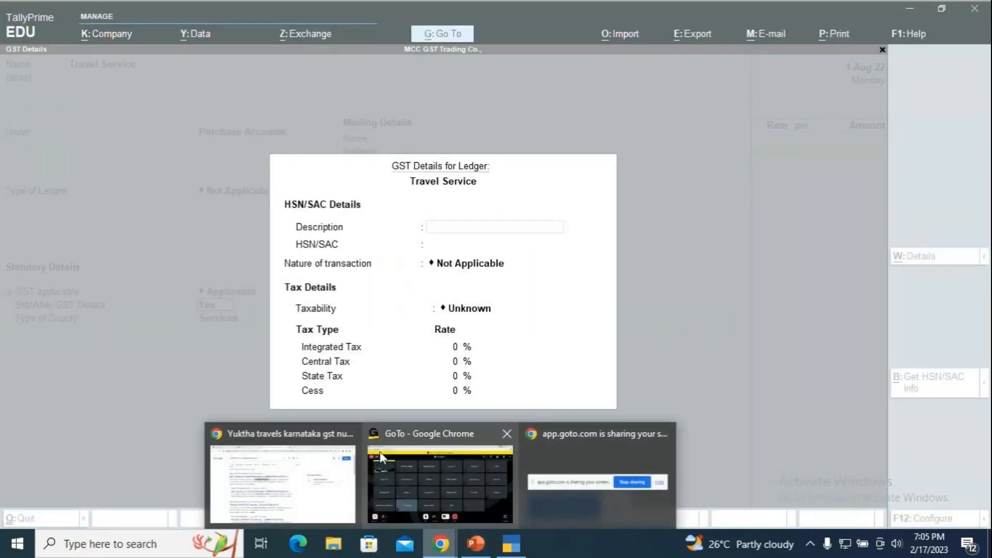
{"action": "left_click", "coordinate": [328, 469]}
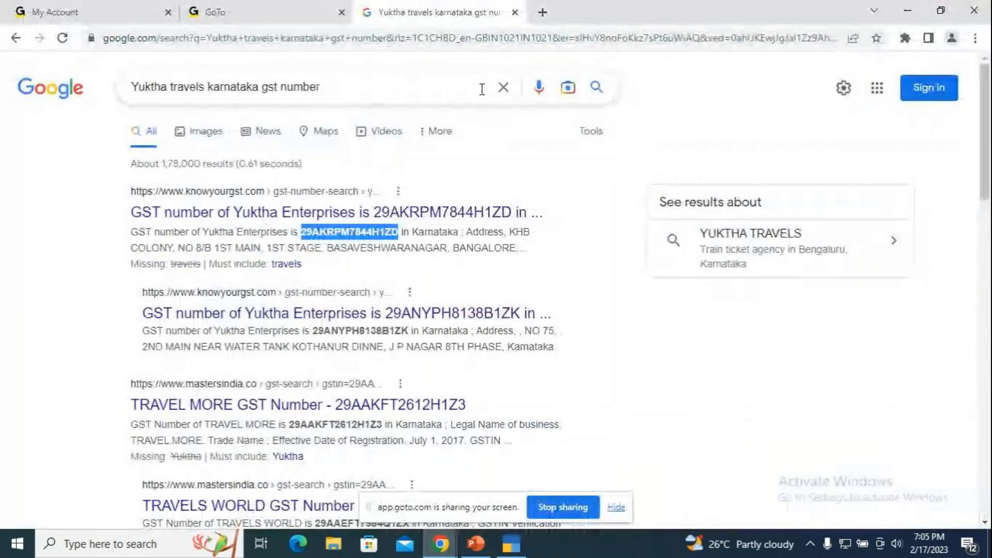
{"action": "left_click", "coordinate": [502, 88]}
{"action": "type", "text": "sa"}
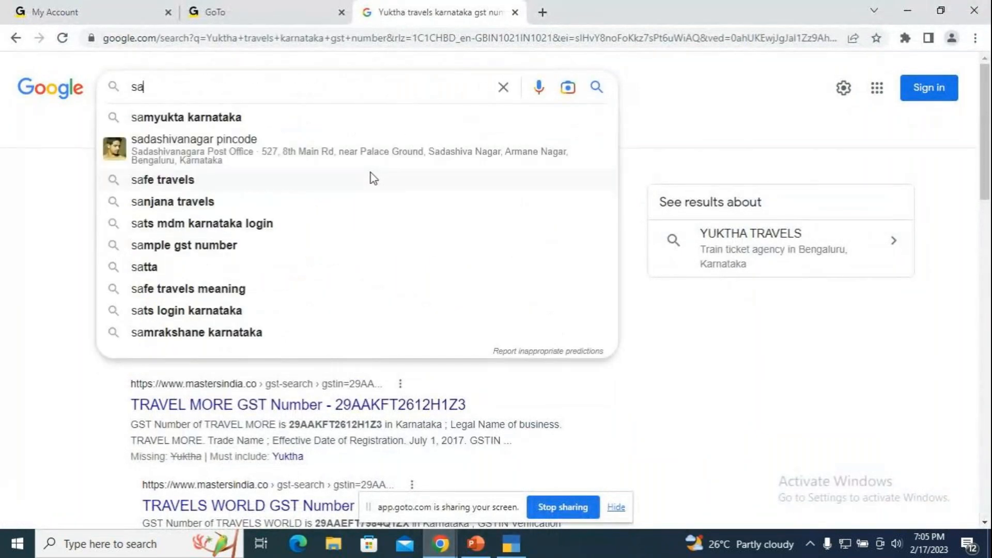
{"action": "type", "text": "c code for"}
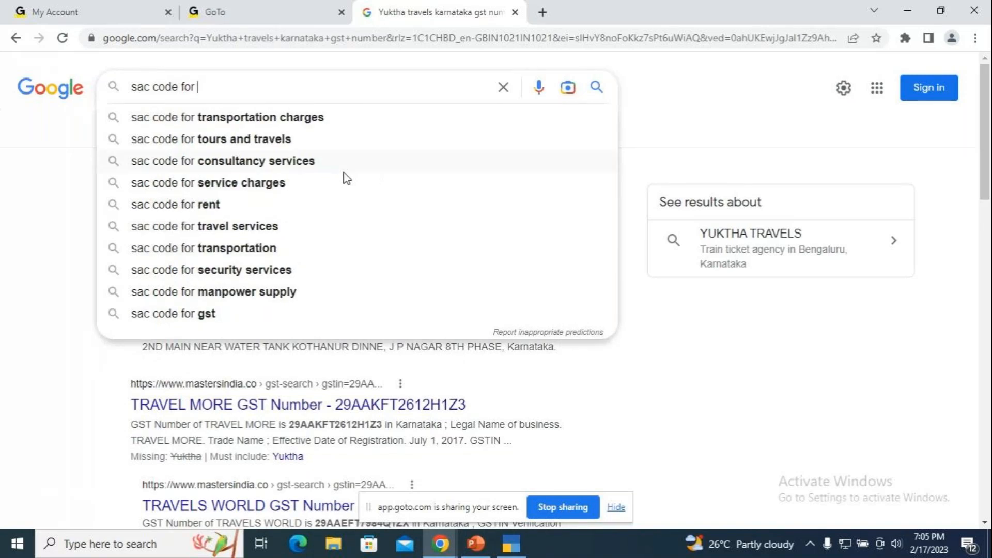
{"action": "left_click", "coordinate": [261, 231]}
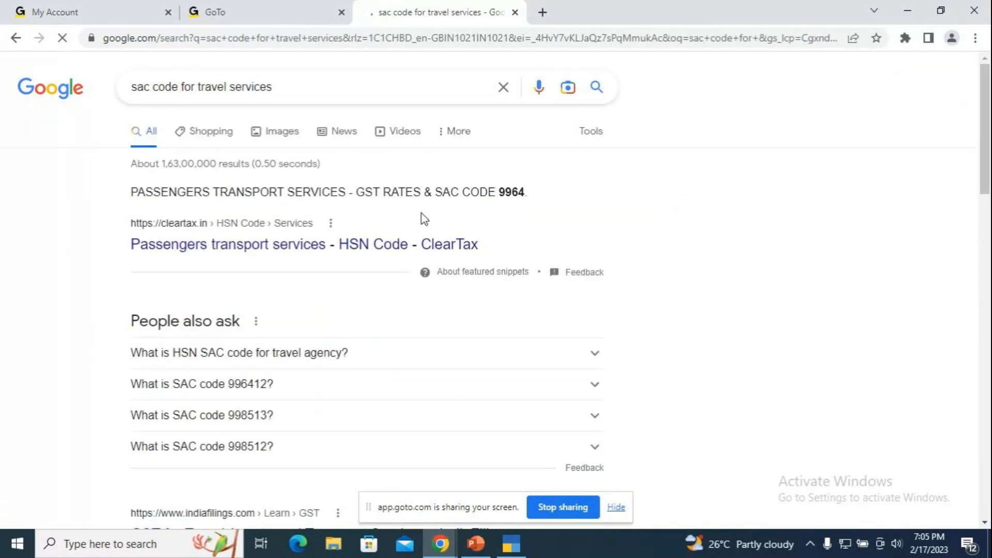
Switch back to TallyPrime and enter Travel Service as the GST description and 9964 as the HSN/SAC code
{"action": "left_click", "coordinate": [510, 544]}
{"action": "type", "text": "Tra"}
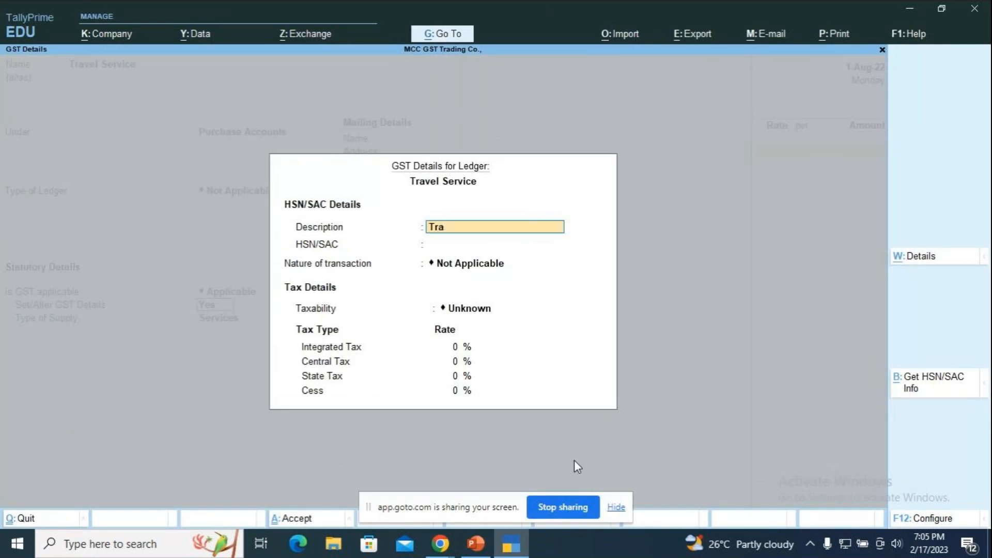
{"action": "type", "text": "vel Service"}
{"action": "key", "text": "Return"}
{"action": "type", "text": "9964"}
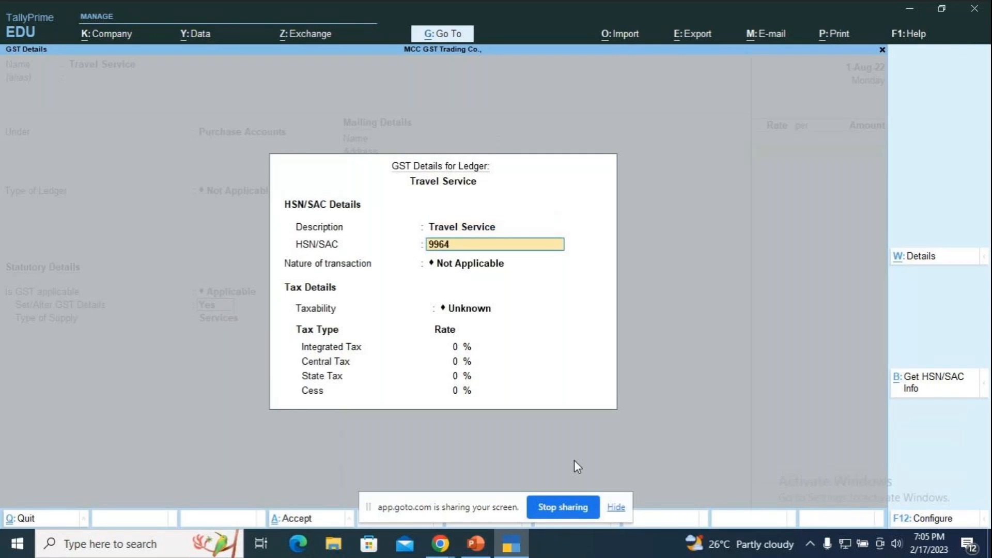
{"action": "key", "text": "Return"}
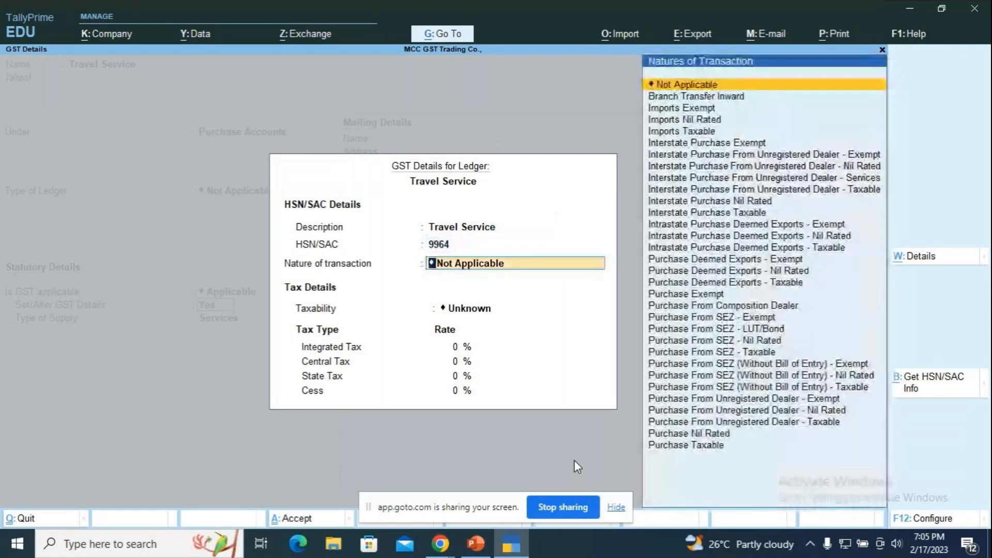
Set the Travel Service ledger's nature of transaction to Purchase Taxable
{"action": "type", "text": "Pur"}
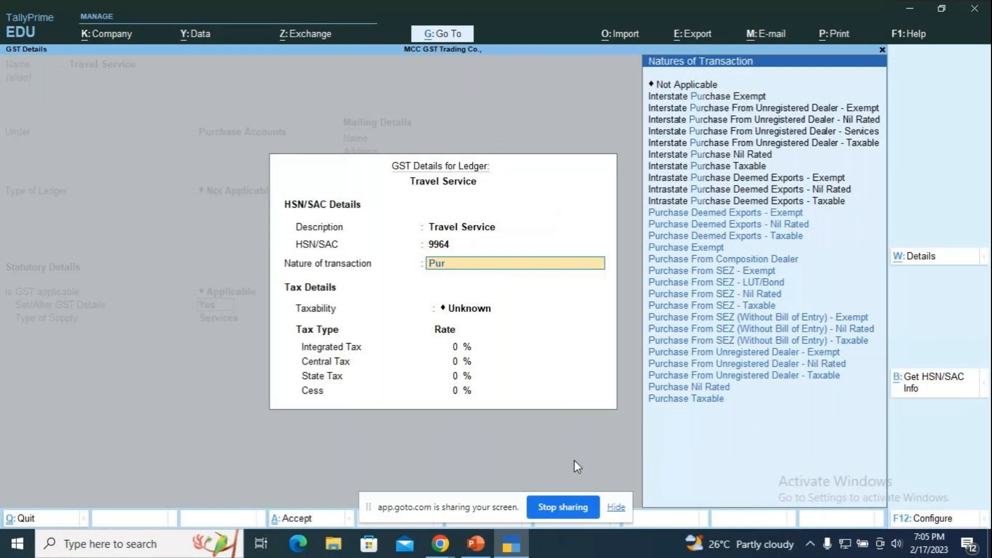
{"action": "key", "text": "Down"}
{"action": "key", "text": "Down"}
{"action": "key", "text": "Down"}
{"action": "key", "text": "Down"}
{"action": "key", "text": "Down"}
{"action": "key", "text": "Down"}
{"action": "key", "text": "Down"}
{"action": "key", "text": "Down"}
{"action": "key", "text": "Down"}
{"action": "key", "text": "Down"}
{"action": "key", "text": "Down"}
{"action": "key", "text": "Down"}
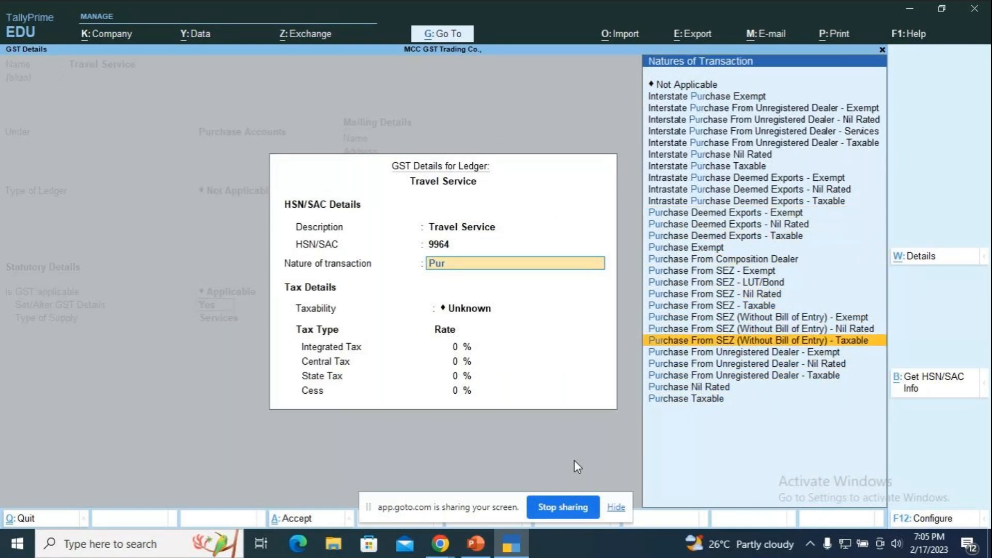
{"action": "key", "text": "Down"}
{"action": "key", "text": "Down"}
{"action": "key", "text": "Down"}
{"action": "key", "text": "Down"}
{"action": "key", "text": "Down"}
{"action": "key", "text": "Return"}
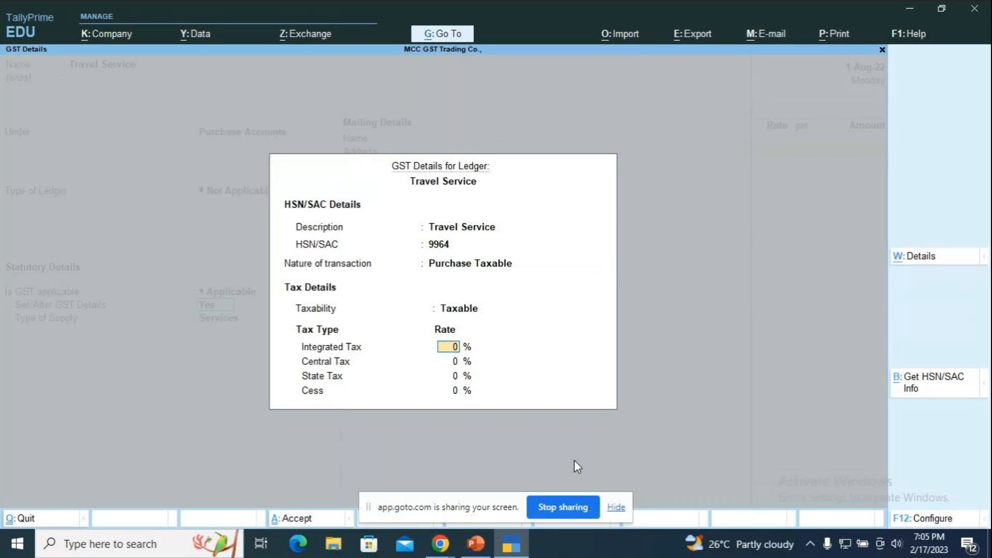
Set the integrated tax rate to 5% and accept the GST details with Services as the type of supply
{"action": "type", "text": "5"}
{"action": "key", "text": "Return"}
{"action": "key", "text": "Return"}
{"action": "key", "text": "Return"}
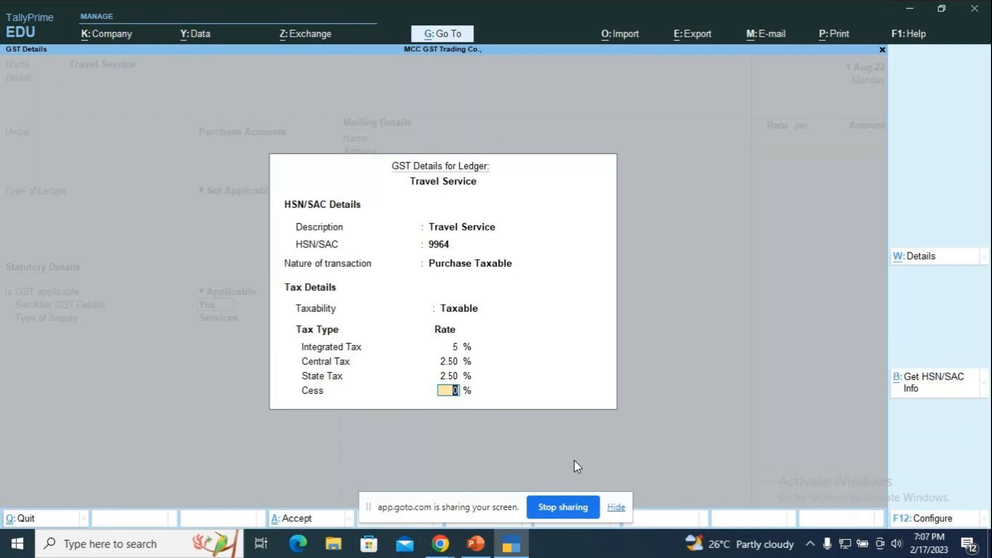
{"action": "key", "text": "Return"}
{"action": "key", "text": "Return"}
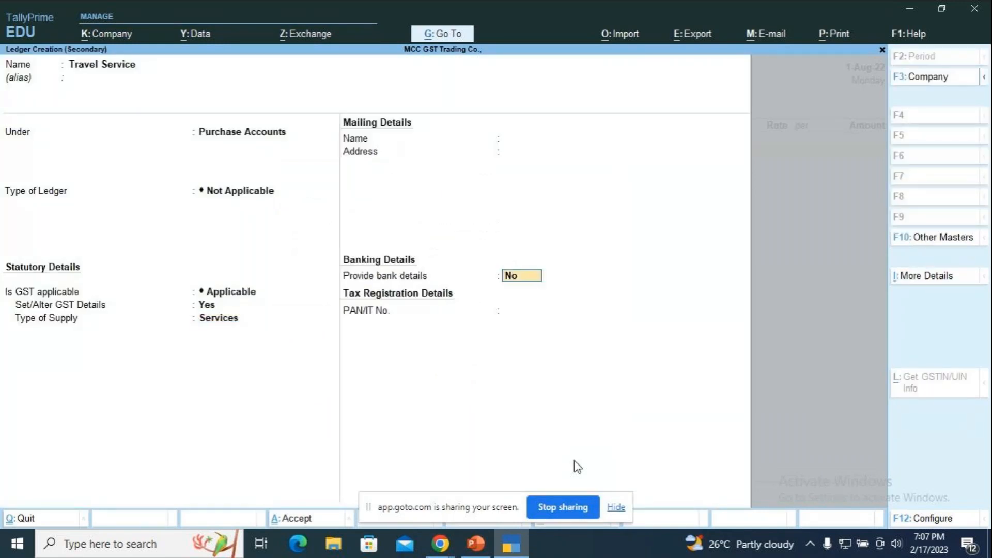
Save the Travel Service ledger without bank details and enter 50000 as its amount in the purchase voucher
{"action": "key", "text": "Return"}
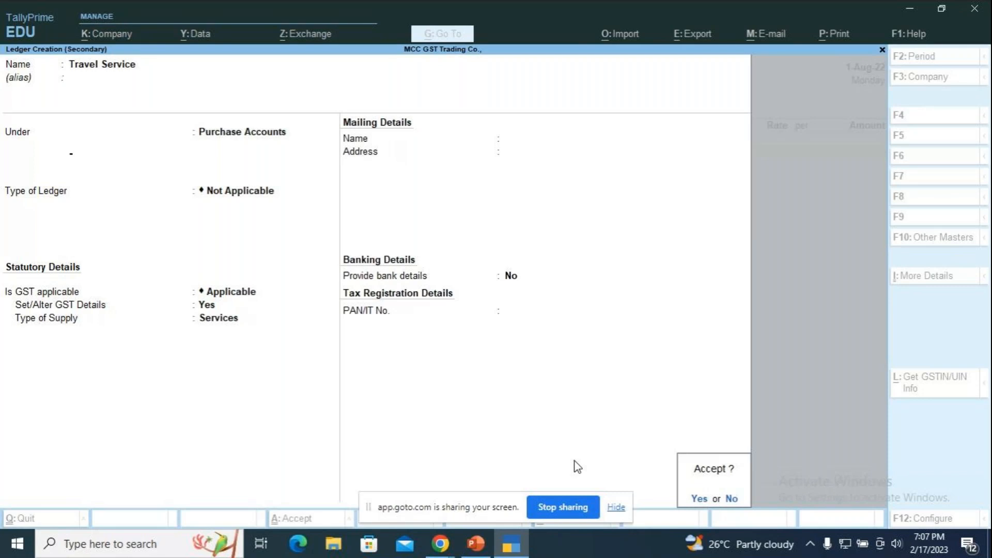
{"action": "key", "text": "Return"}
{"action": "type", "text": "50000"}
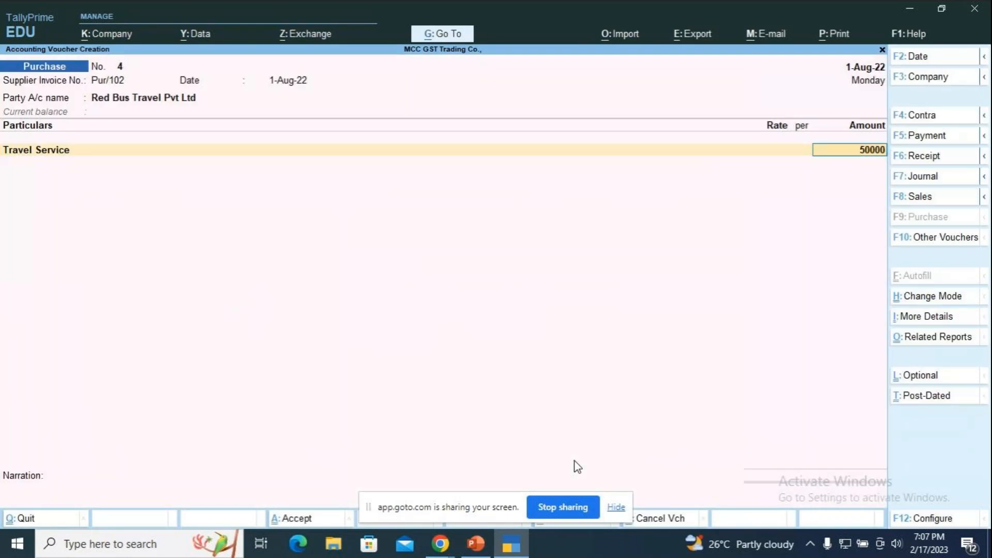
{"action": "key", "text": "Return"}
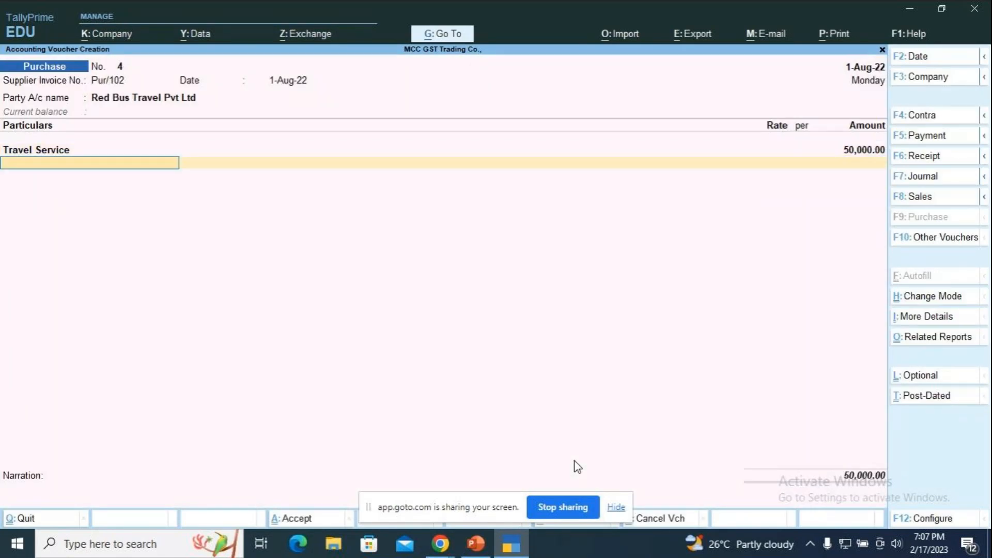
Add the Input SGST ledger to the voucher with its calculated amount
{"action": "key", "text": "Down"}
{"action": "key", "text": "Down"}
{"action": "key", "text": "Down"}
{"action": "key", "text": "Down"}
{"action": "key", "text": "Down"}
{"action": "key", "text": "Down"}
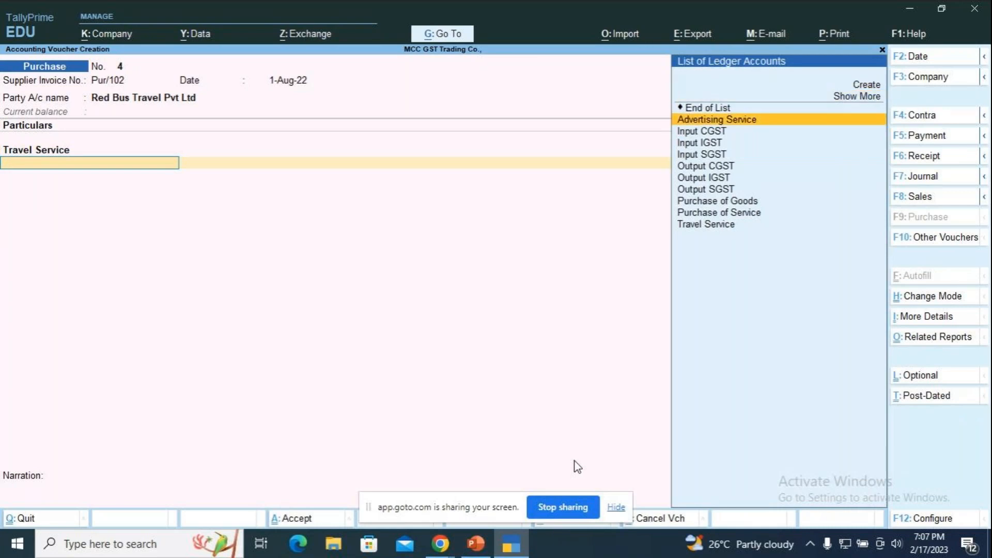
{"action": "key", "text": "Return"}
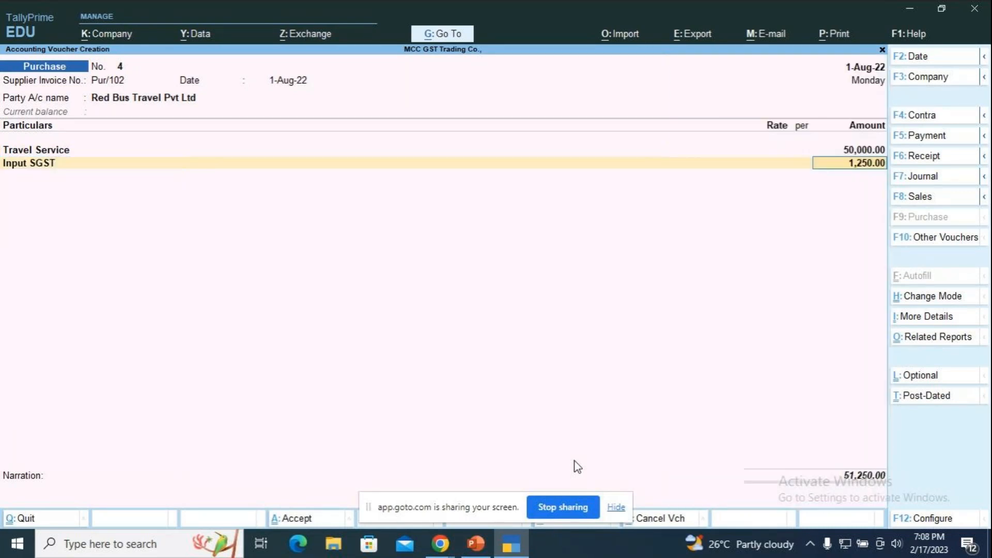
{"action": "key", "text": "Return"}
Add the Input CGST ledger to the voucher with its calculated amount
{"action": "key", "text": "Down"}
{"action": "key", "text": "Down"}
{"action": "key", "text": "Down"}
{"action": "key", "text": "Down"}
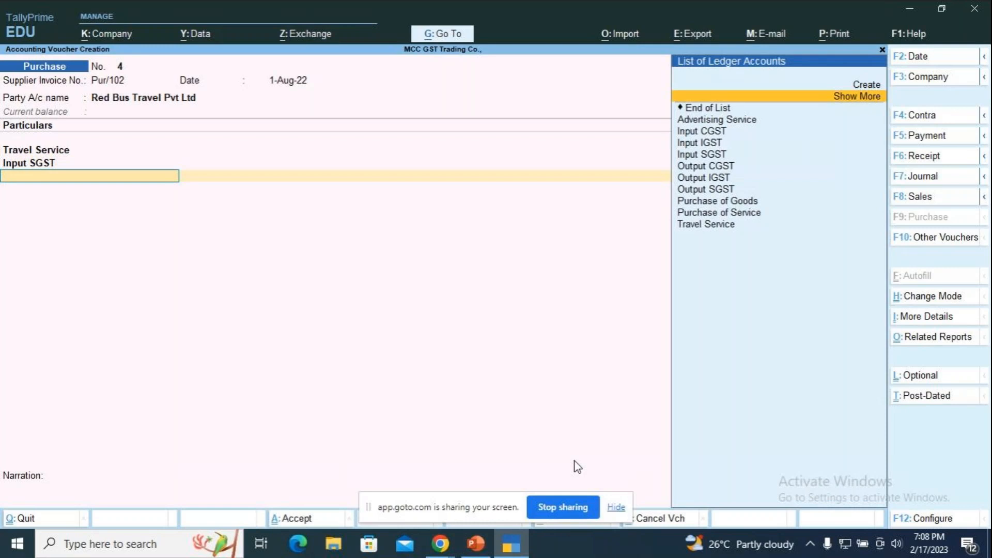
{"action": "key", "text": "Return"}
{"action": "key", "text": "Return"}
End the particulars and accept the bill-wise details for Red Bus Travel Pvt Ltd as New Ref Pur/102
{"action": "key", "text": "Return"}
{"action": "key", "text": "Return"}
{"action": "key", "text": "Return"}
{"action": "key", "text": "Return"}
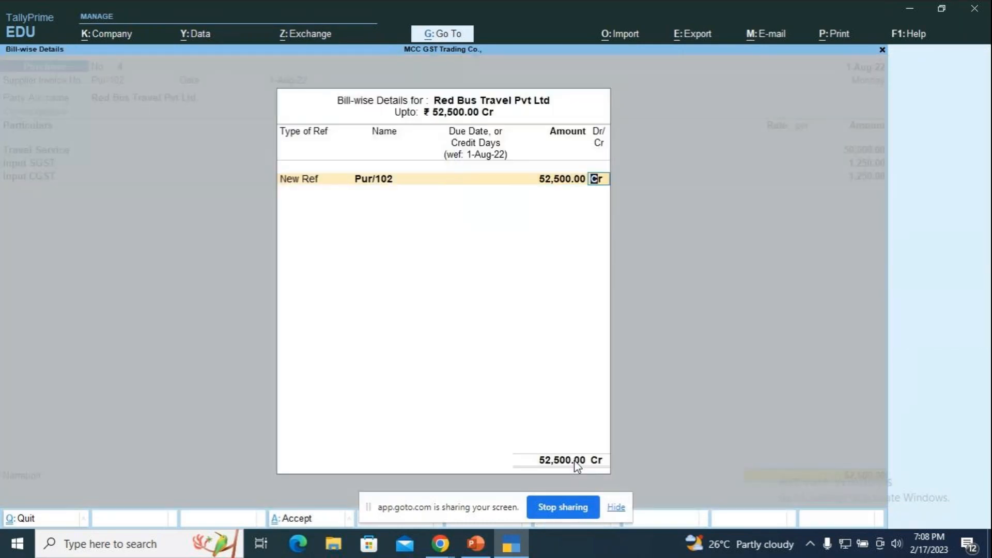
{"action": "key", "text": "Return"}
Enter the narration "being travel service purchased" and save the purchase voucher
{"action": "type", "text": "being travel service"}
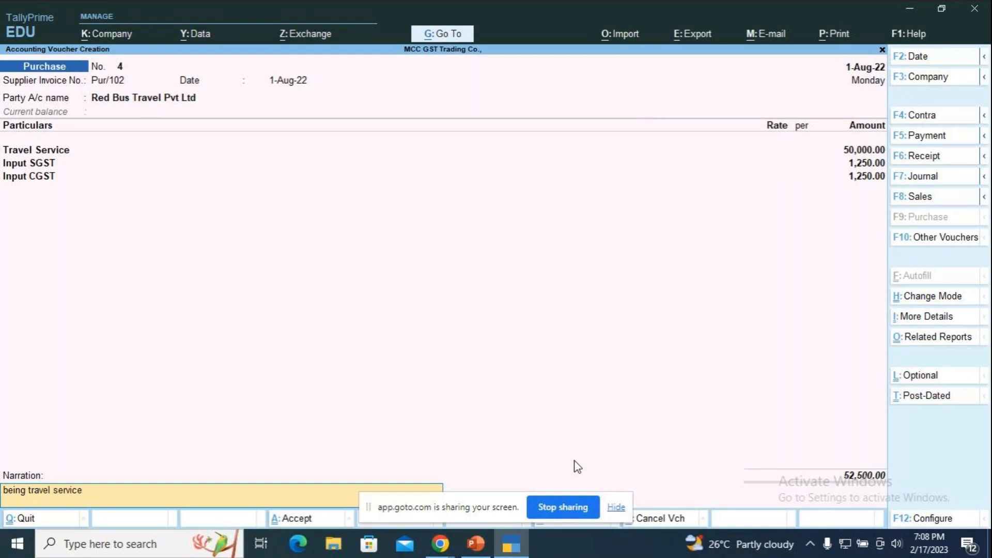
{"action": "type", "text": " purchased"}
{"action": "key", "text": "Return"}
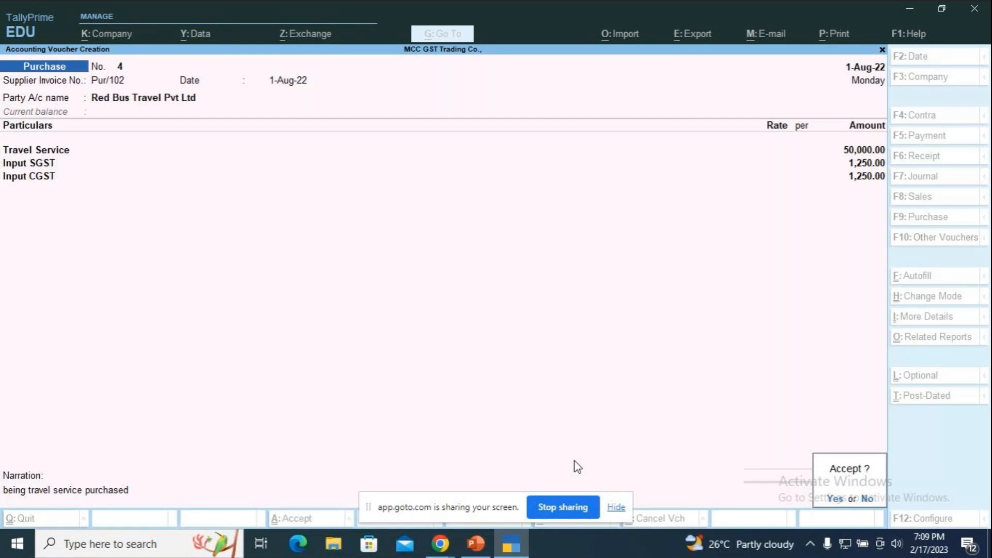
{"action": "key", "text": "Return"}
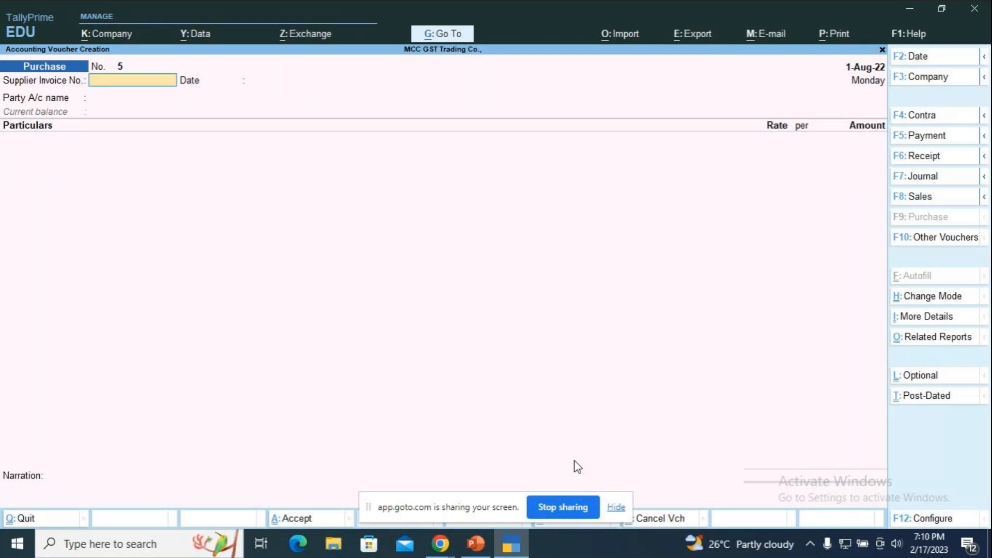
Switch to PowerPoint and read the transactions on the Accounting of Purchase of Services slide
{"action": "key", "text": "alt+Tab"}
{"action": "key", "text": "alt+Tab"}
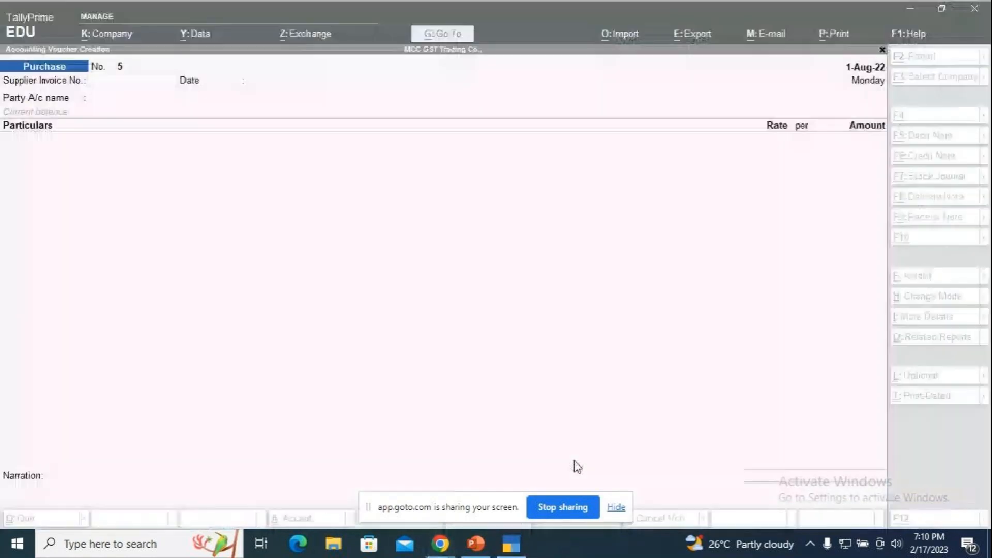
{"action": "left_click", "coordinate": [475, 544]}
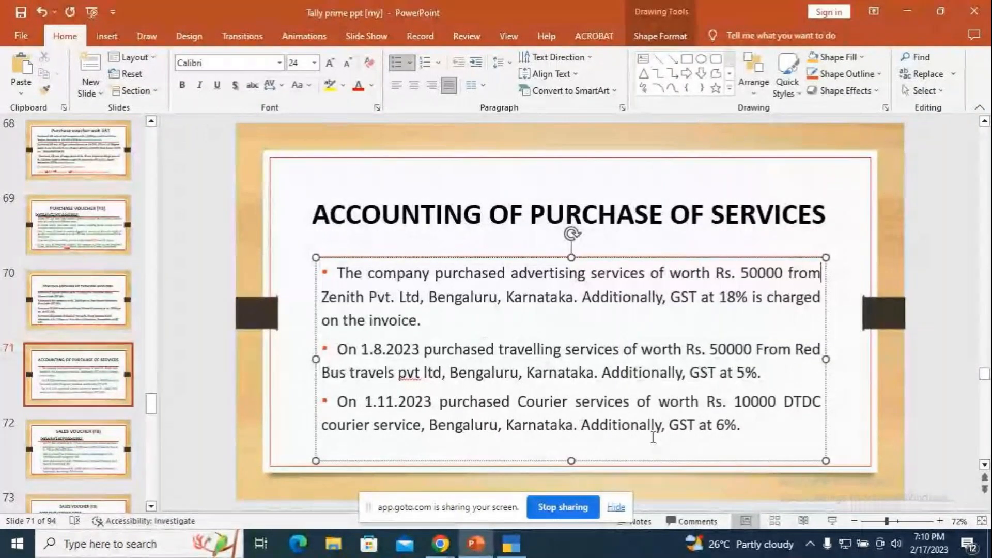
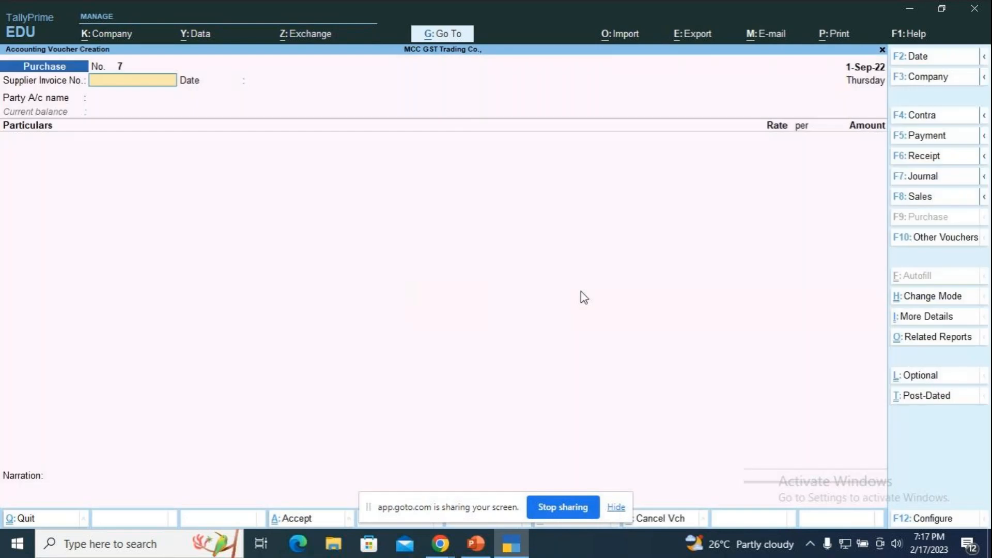
Enter supplier invoice number pur/107 in the new TallyPrime purchase voucher and keep the default invoice date
{"action": "type", "text": "pur/107"}
{"action": "key", "text": "Return"}
{"action": "key", "text": "Return"}
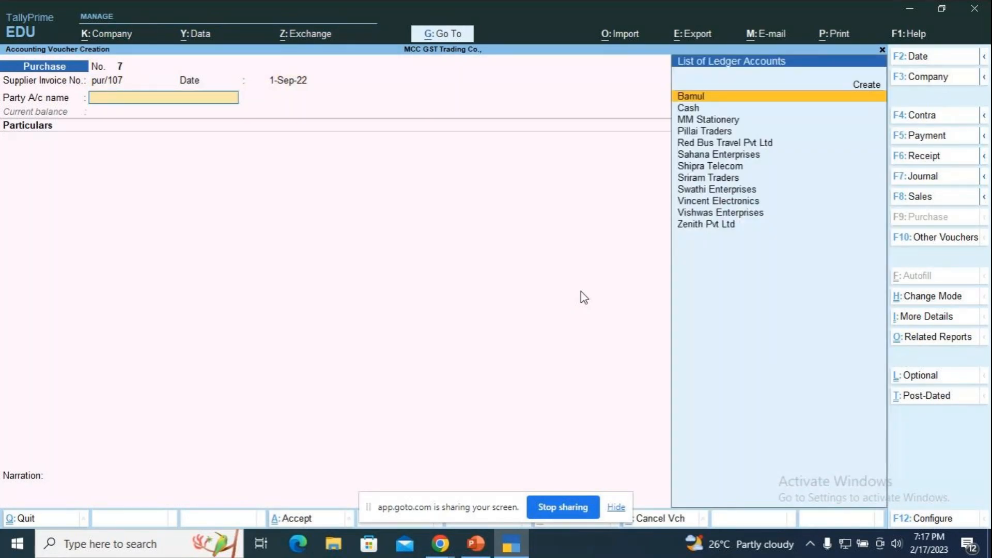
Start a new party ledger from the voucher and name it MM Consultancy Services without an alias
{"action": "key", "text": "alt+c"}
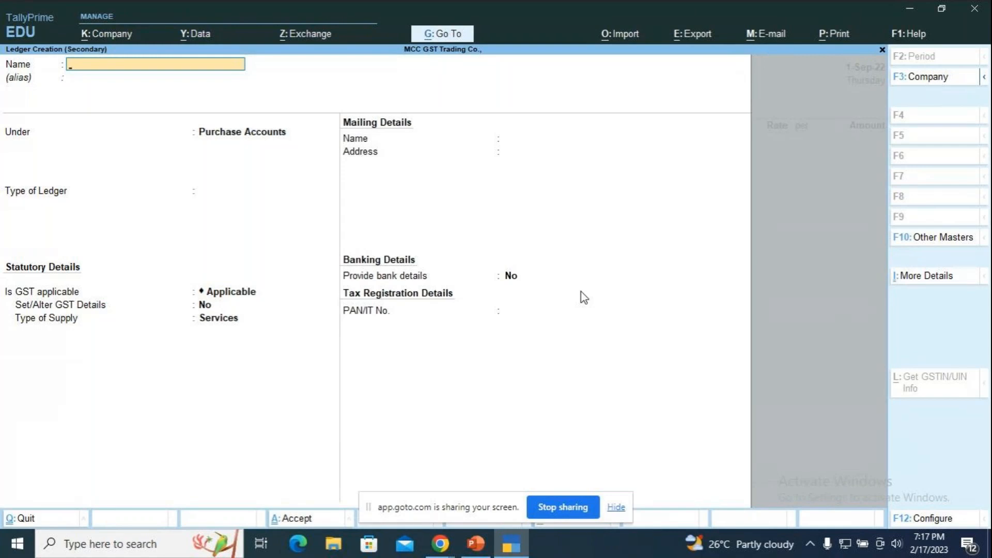
{"action": "type", "text": "MM Consultancy S"}
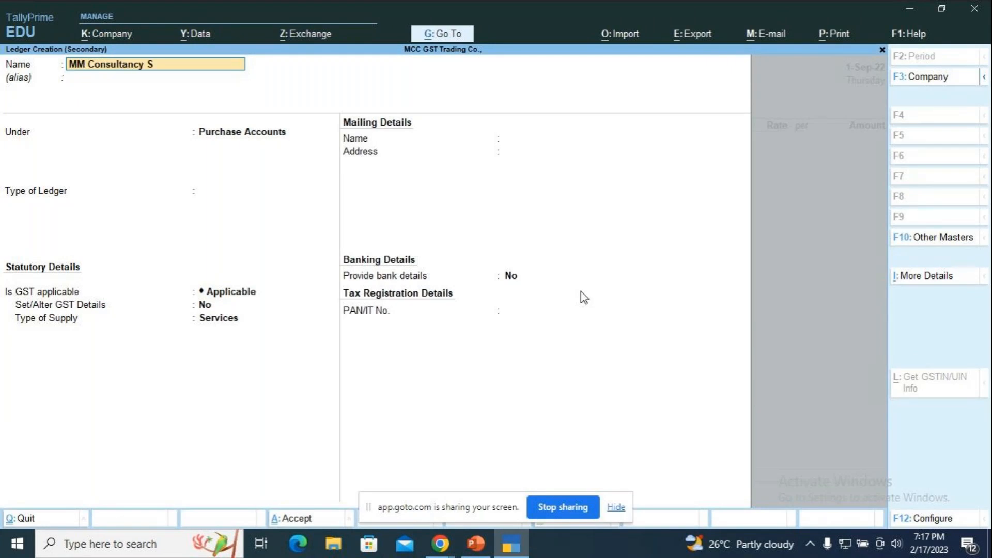
{"action": "type", "text": "ervices"}
{"action": "key", "text": "Return"}
{"action": "key", "text": "Return"}
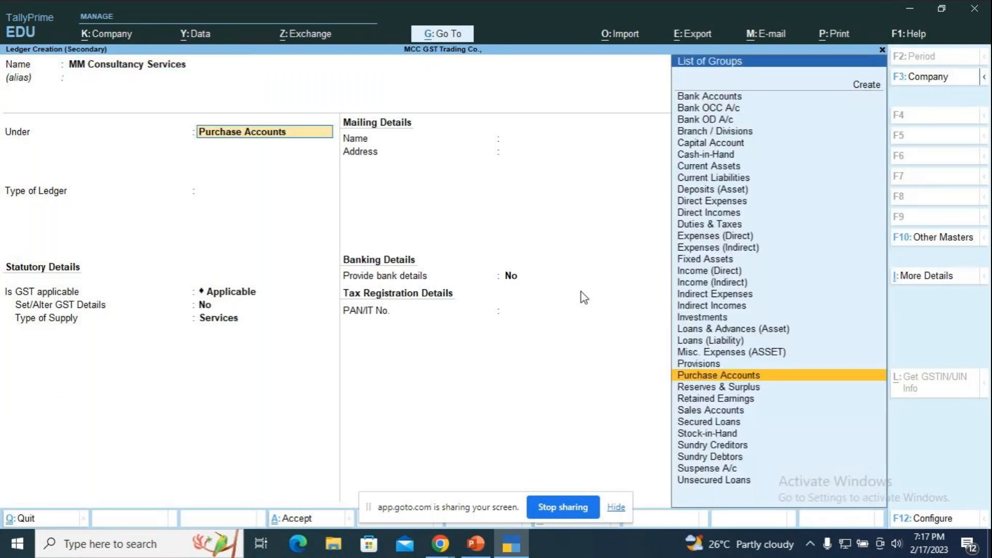
Place the MM Consultancy Services ledger under the Sundry Creditors group and keep its bill-by-bill settings
{"action": "type", "text": "S"}
{"action": "key", "text": "Down"}
{"action": "key", "text": "Down"}
{"action": "key", "text": "Return"}
{"action": "key", "text": "Return"}
{"action": "key", "text": "Return"}
{"action": "key", "text": "Return"}
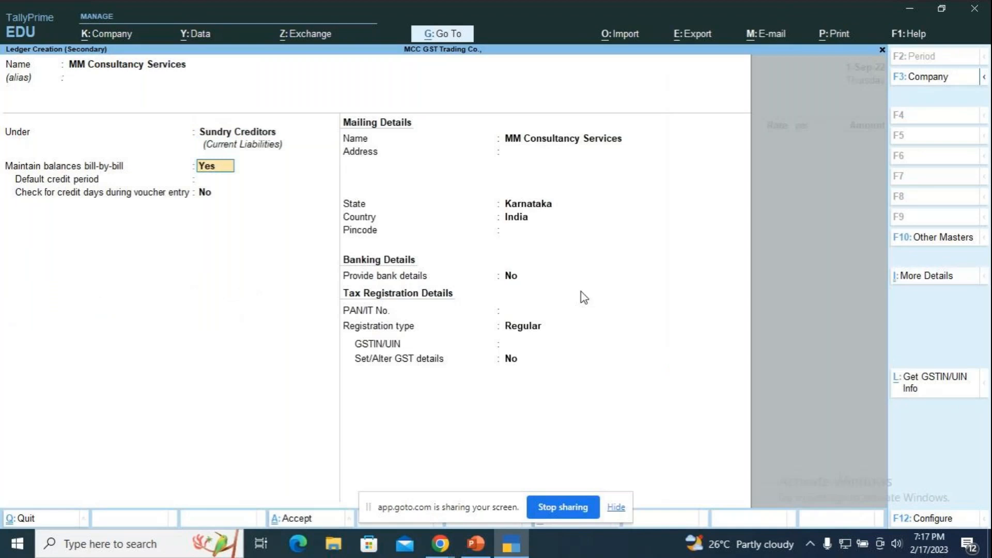
Set the party's state to Kerala, keeping India, no bank details and the Regular registration type
{"action": "key", "text": "Return"}
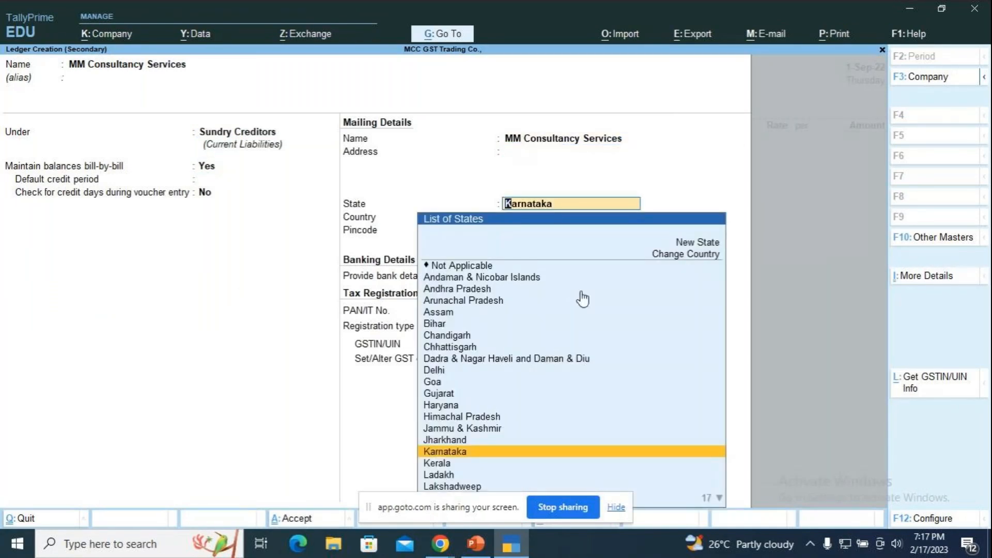
{"action": "type", "text": "Ke"}
{"action": "key", "text": "Return"}
{"action": "key", "text": "Return"}
{"action": "key", "text": "Return"}
{"action": "key", "text": "Return"}
{"action": "key", "text": "Return"}
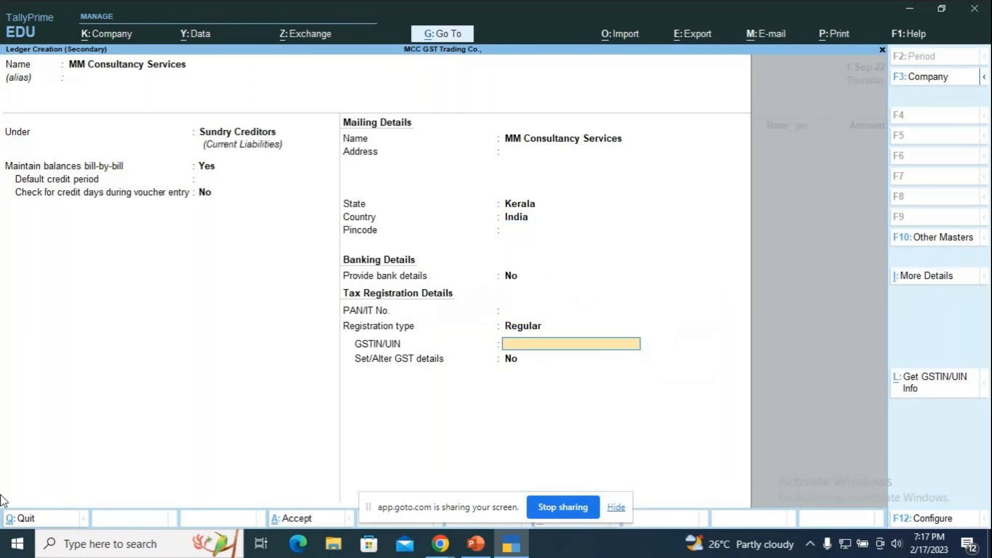
Switch to the Google page in Chrome and search for "mm consultancy service kerala gst number"
{"action": "mouse_move", "coordinate": [450, 552]}
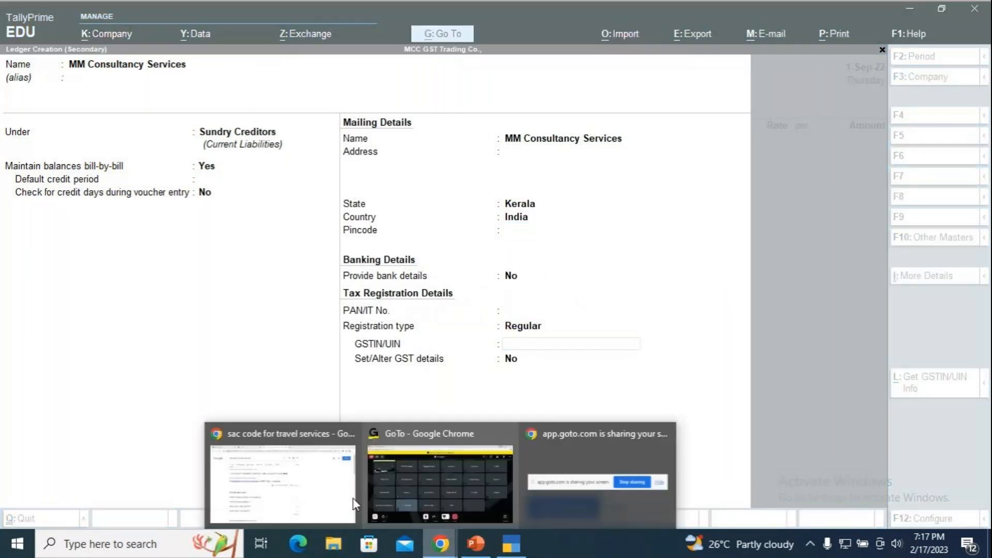
{"action": "left_click", "coordinate": [310, 472]}
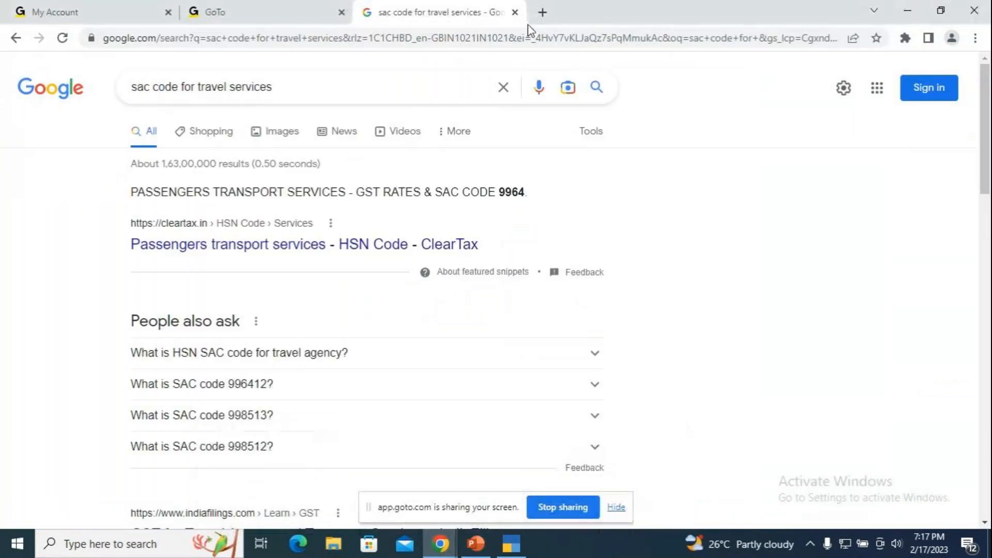
{"action": "left_click", "coordinate": [504, 88]}
{"action": "type", "text": "mm consultancy"}
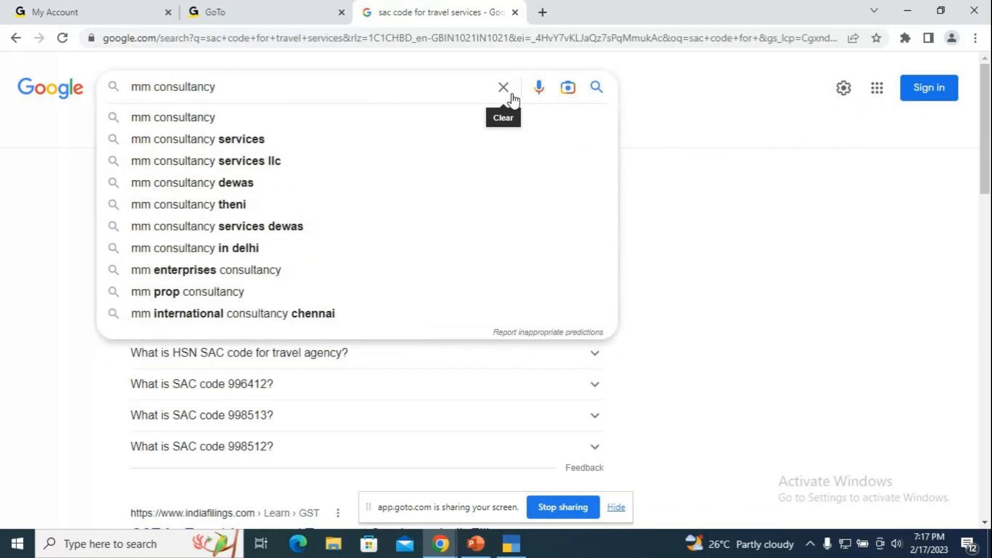
{"action": "type", "text": " se"}
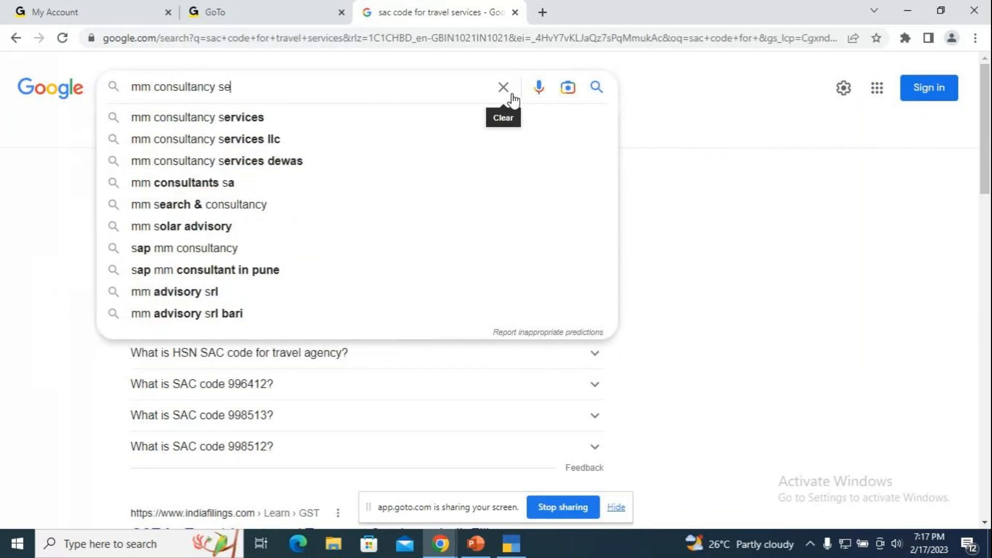
{"action": "type", "text": "rvice k"}
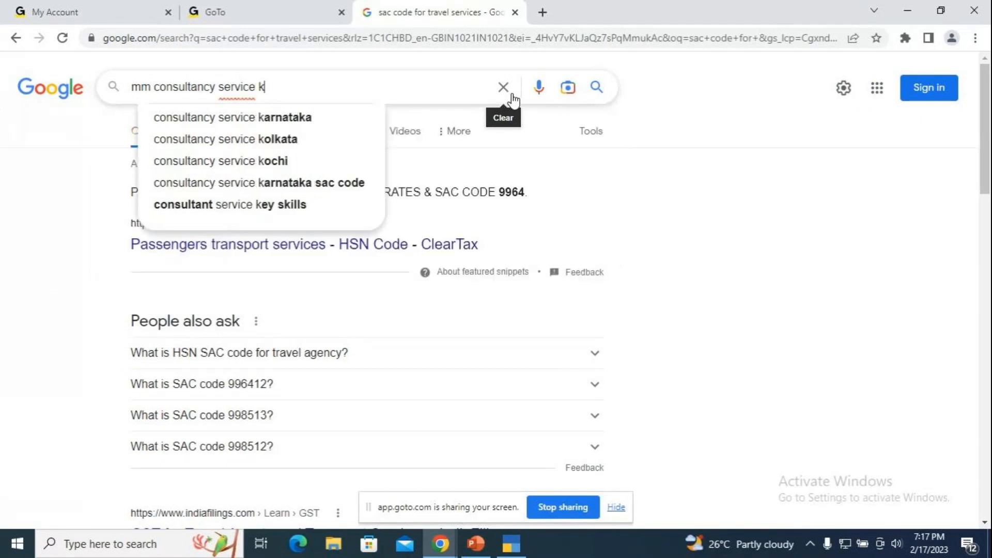
{"action": "type", "text": "erala"}
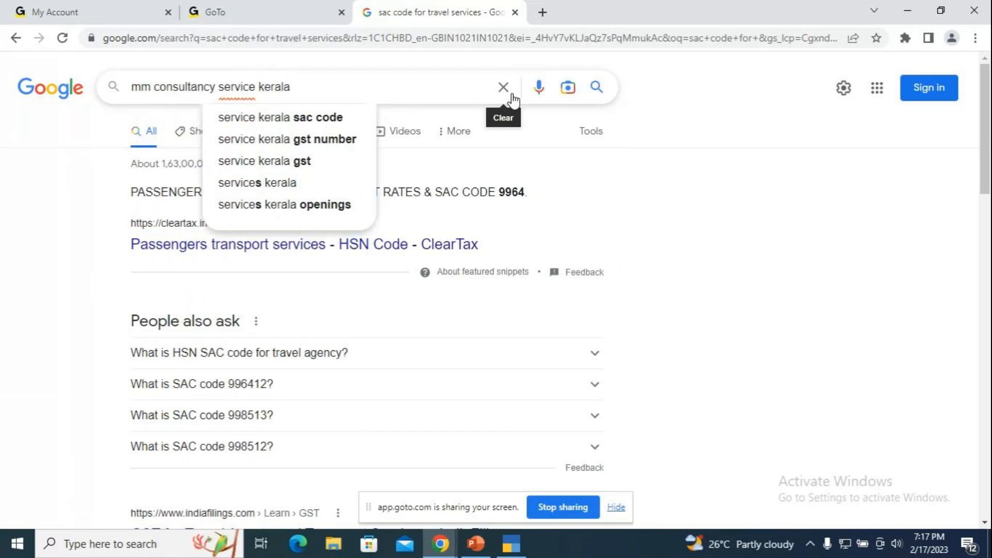
{"action": "left_click", "coordinate": [302, 145]}
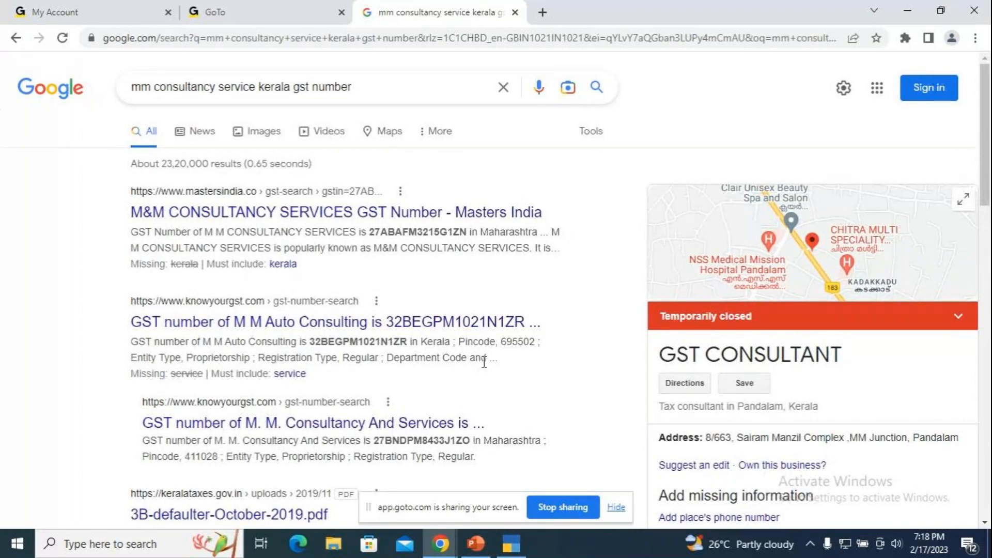
Copy the Kerala GST number from the M M Auto Consulting result and enter it as the party ledger's GSTIN/UIN in TallyPrime
{"action": "double_click", "coordinate": [356, 341]}
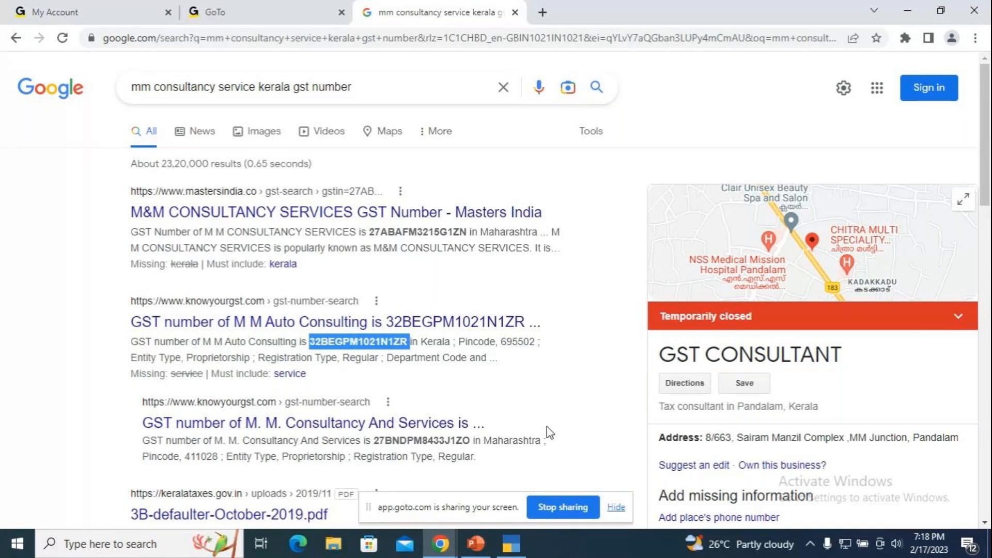
{"action": "left_click", "coordinate": [517, 545]}
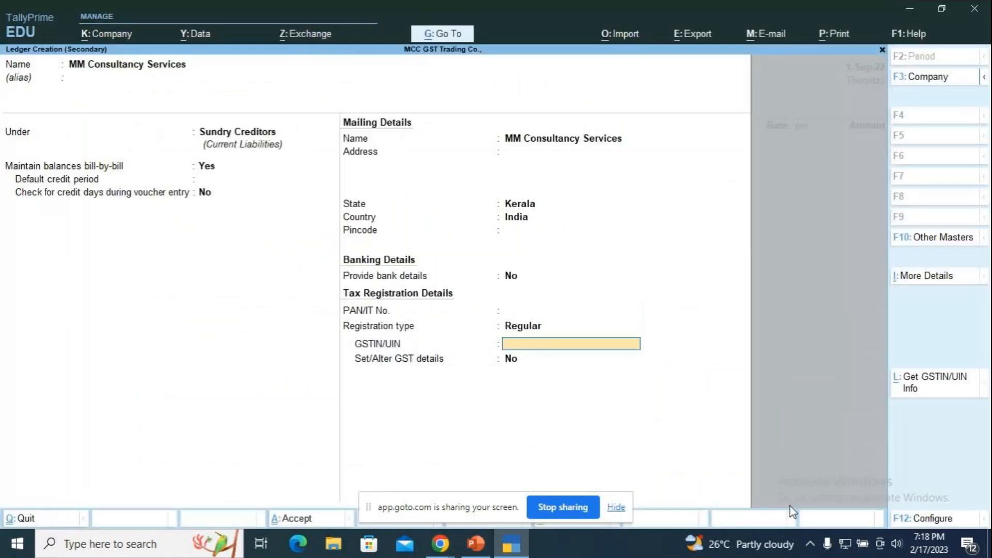
{"action": "key", "text": "ctrl+alt+v"}
{"action": "key", "text": "Return"}
{"action": "key", "text": "Return"}
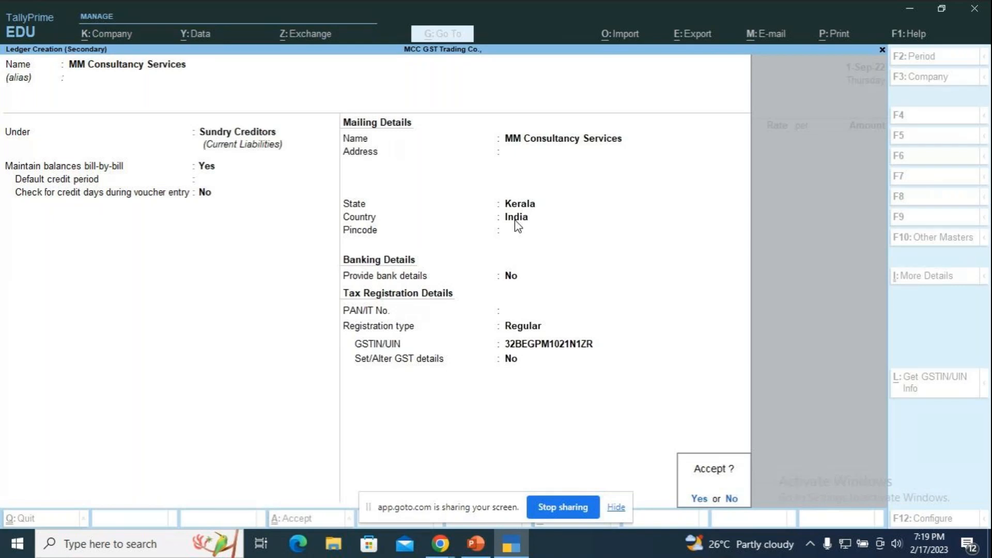
Save the MM Consultancy Services ledger and accept the blank receipt details and default party details
{"action": "key", "text": "Return"}
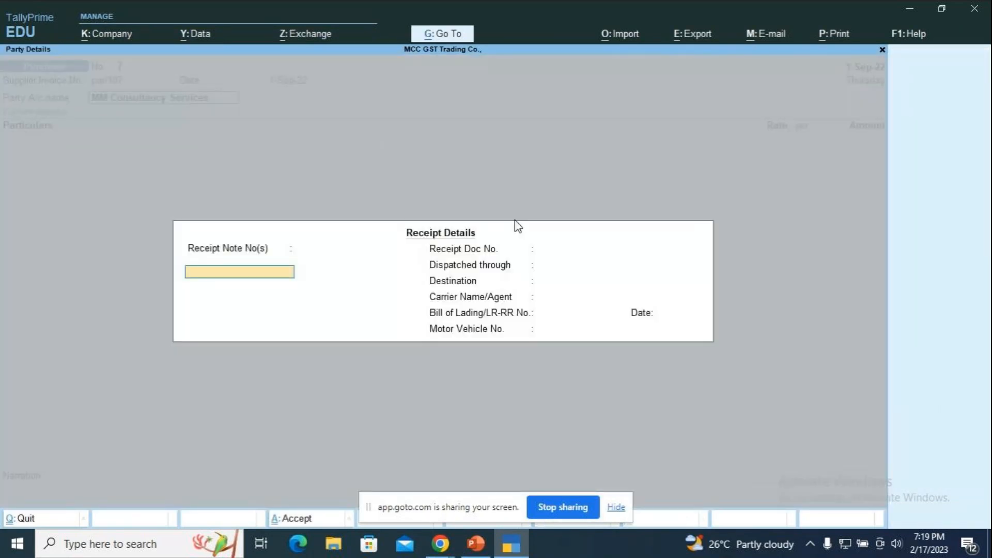
{"action": "key", "text": "Return"}
{"action": "key", "text": "Return"}
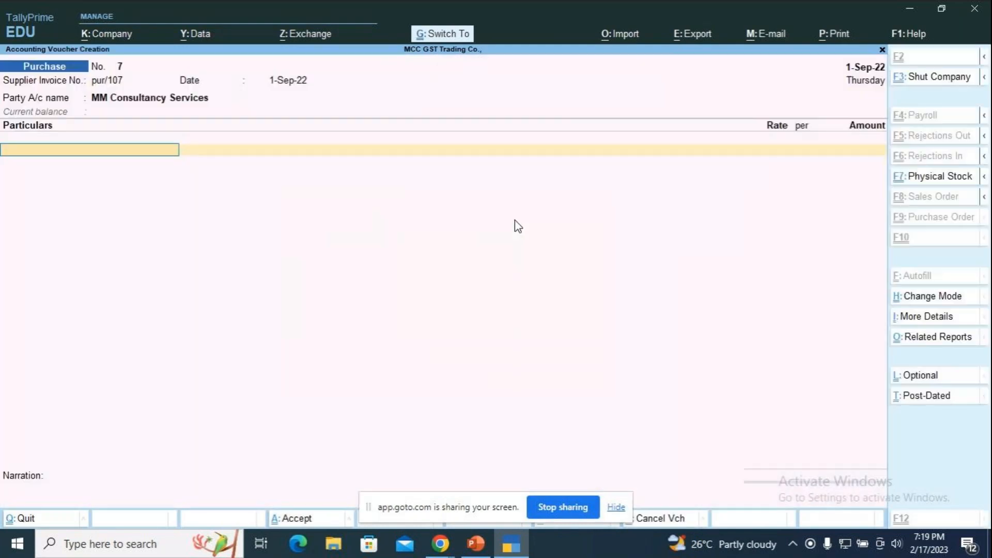
Start a new ledger for the voucher's particulars and name it Consultancy Services without an alias
{"action": "key", "text": "alt+c"}
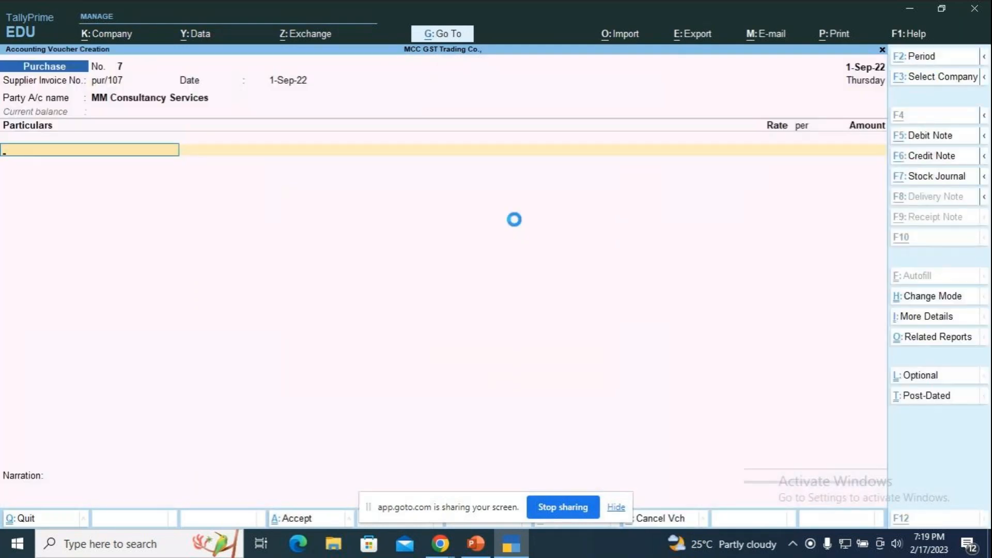
{"action": "type", "text": "Cons"}
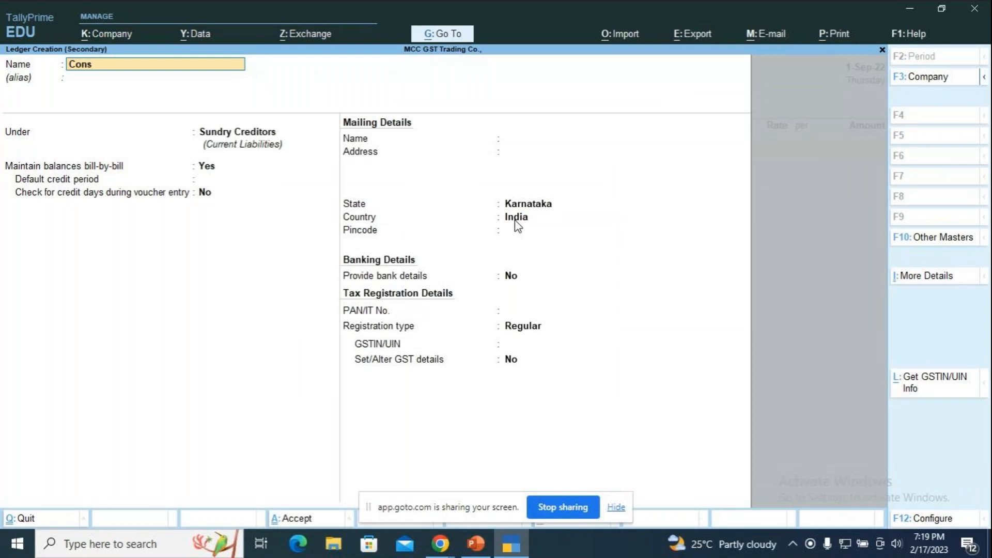
{"action": "type", "text": "ultancy Services"}
{"action": "key", "text": "Return"}
{"action": "key", "text": "Return"}
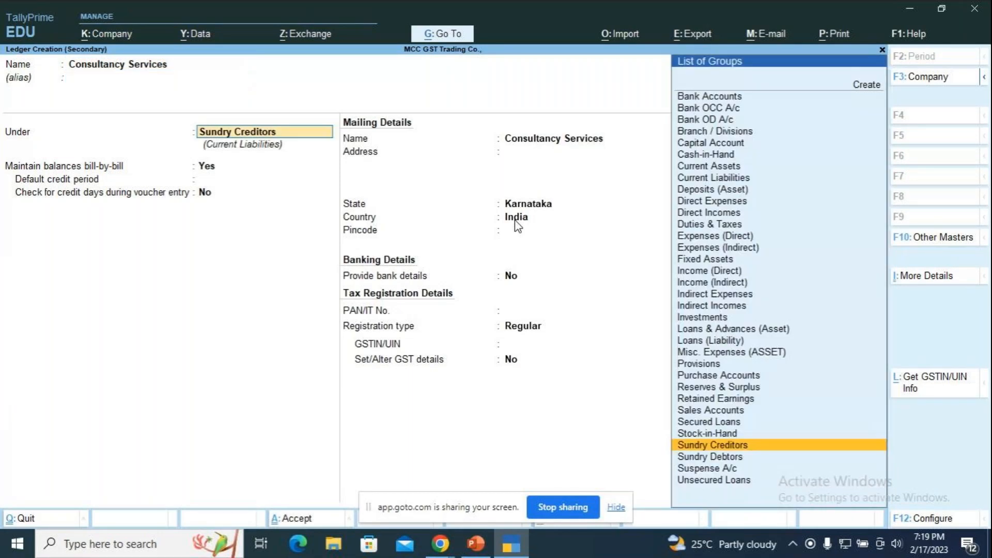
Place the ledger under Purchase Accounts, keep GST applicable, and open its GST details for setting
{"action": "type", "text": "Pur"}
{"action": "key", "text": "Return"}
{"action": "key", "text": "Return"}
{"action": "key", "text": "Return"}
{"action": "type", "text": "y"}
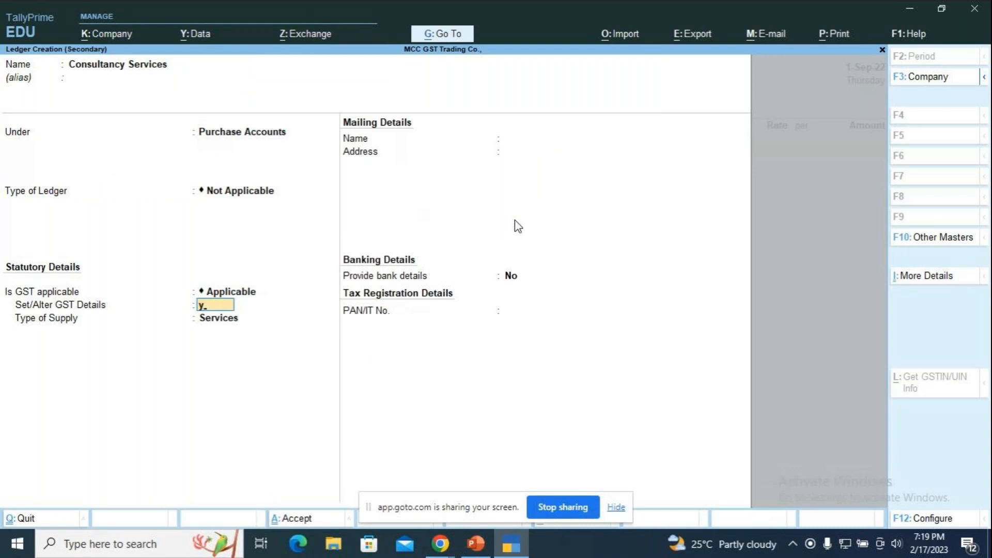
{"action": "key", "text": "Return"}
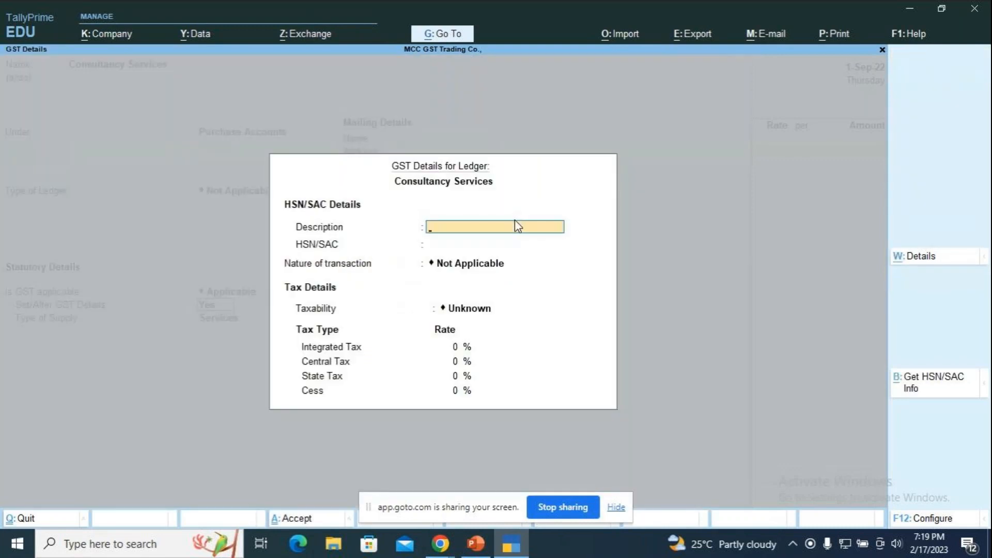
Switch to the Google page in Chrome and search for "sac code for consultancy services"
{"action": "left_click", "coordinate": [440, 544]}
{"action": "left_click", "coordinate": [277, 475]}
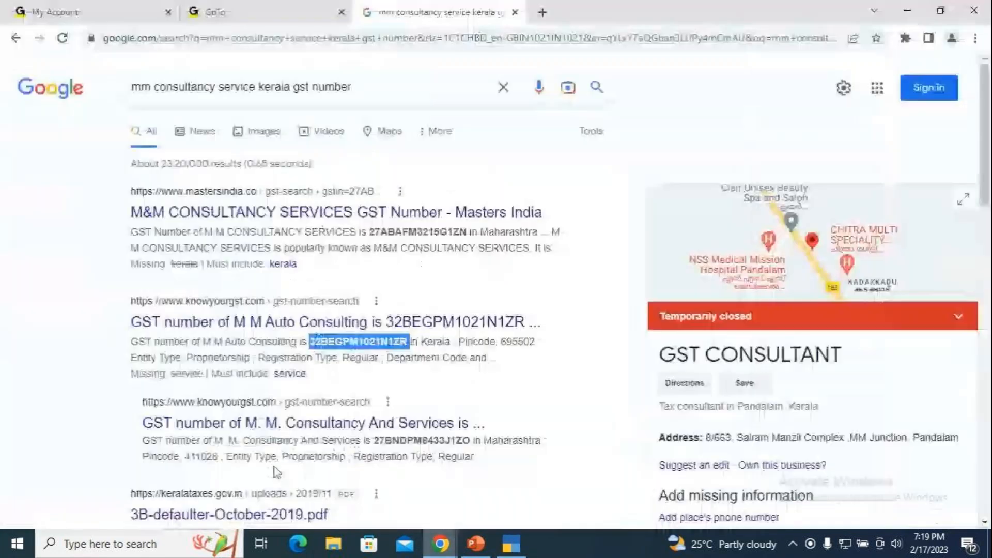
{"action": "left_click", "coordinate": [503, 89]}
{"action": "type", "text": "sc"}
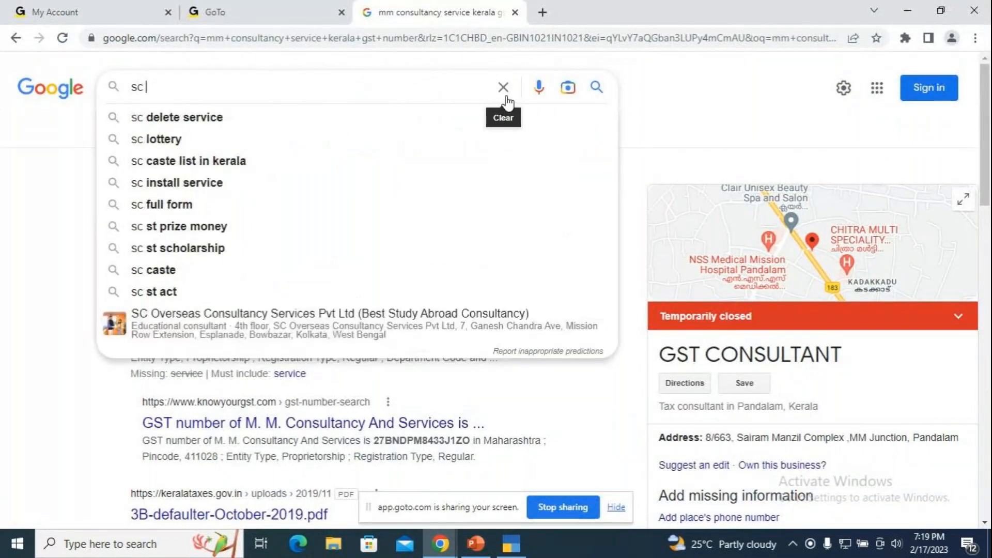
{"action": "key", "text": "BackSpace"}
{"action": "key", "text": "BackSpace"}
{"action": "type", "text": "ac code for"}
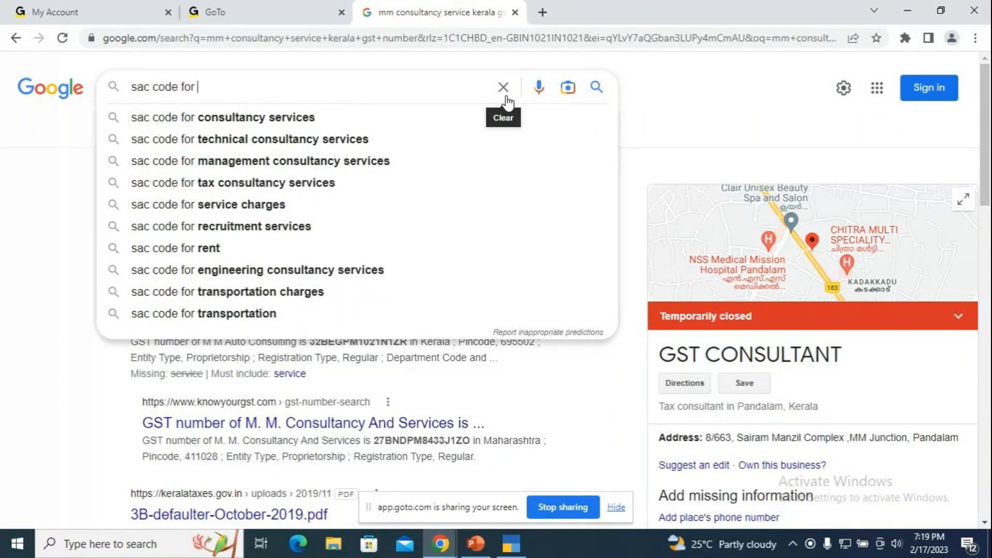
{"action": "left_click", "coordinate": [281, 118]}
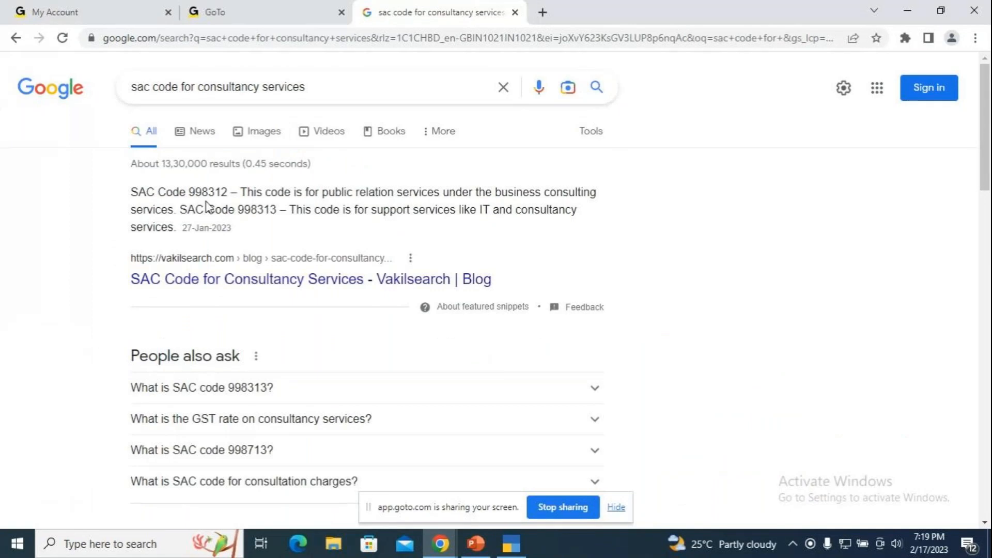
Return to TallyPrime and set the GST details' HSN/SAC to 998312 and description to Consultancy Services
{"action": "left_click", "coordinate": [511, 543]}
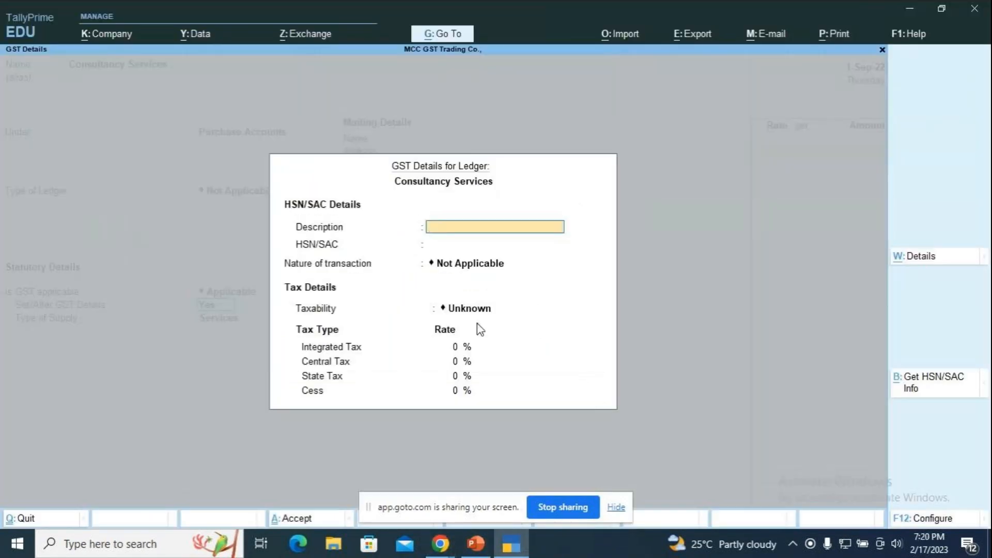
{"action": "key", "text": "Return"}
{"action": "type", "text": "99"}
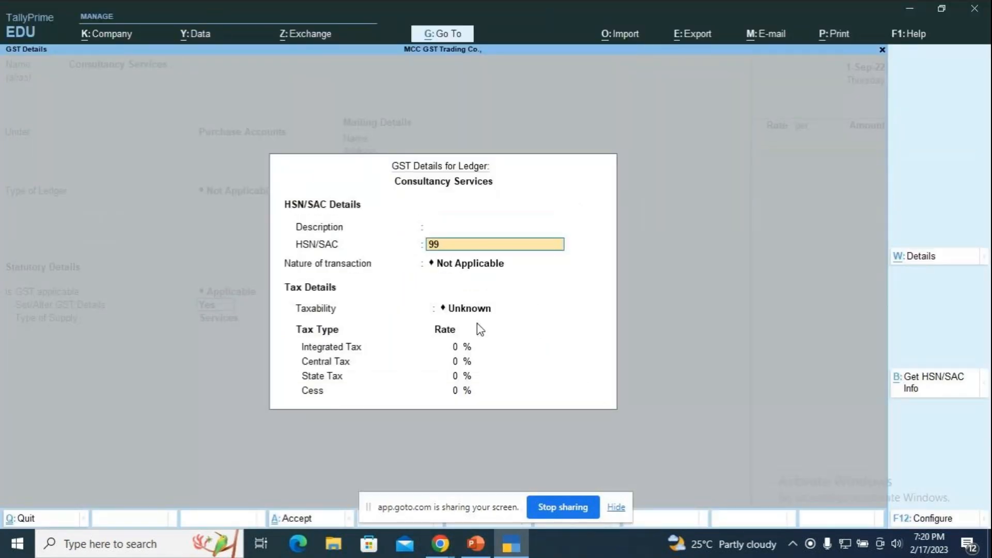
{"action": "type", "text": "8312"}
{"action": "key", "text": "shift+Tab"}
{"action": "type", "text": "Consultancy Ser"}
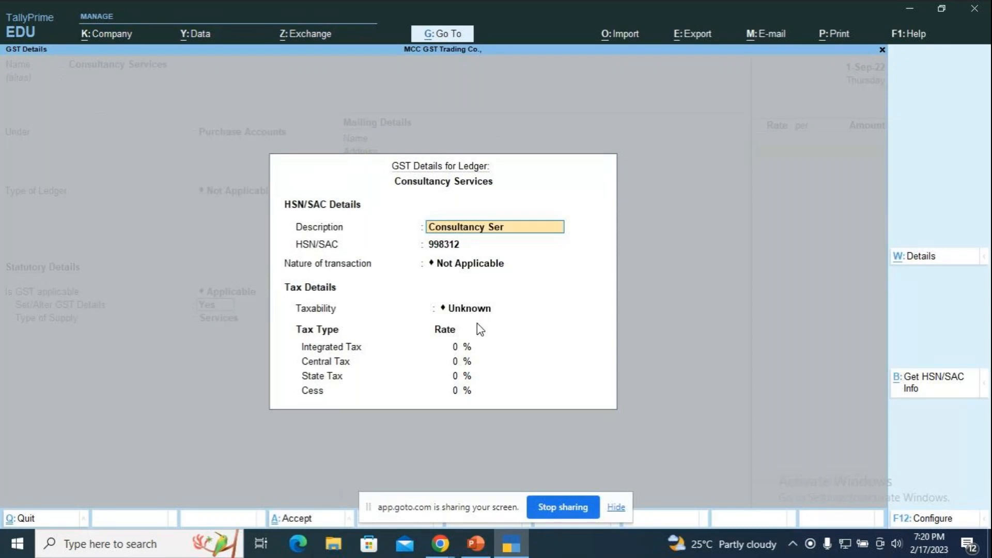
{"action": "type", "text": "vice"}
{"action": "type", "text": "s"}
{"action": "key", "text": "Return"}
{"action": "key", "text": "Return"}
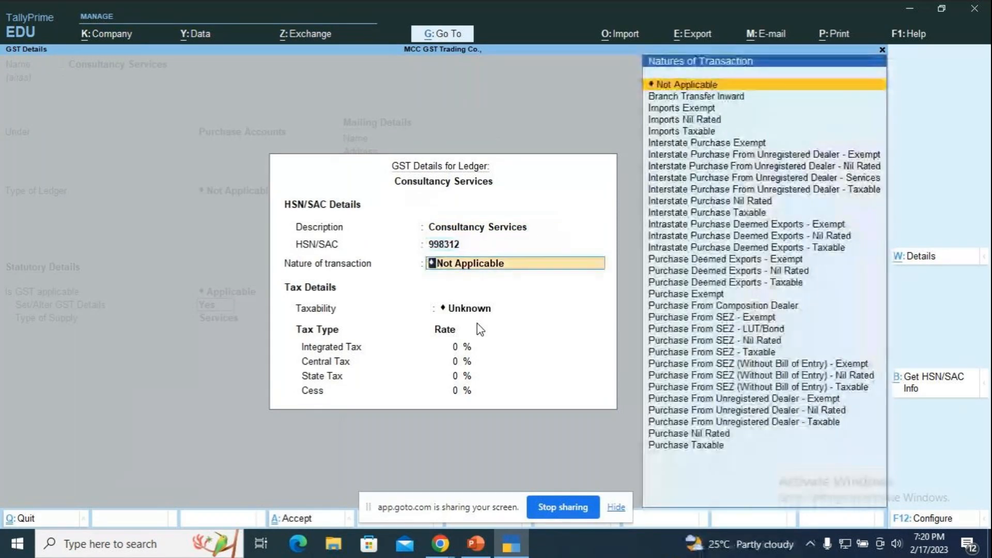
Set the nature of transaction to Purchase Taxable with 12% integrated tax and no cess
{"action": "type", "text": "Pur"}
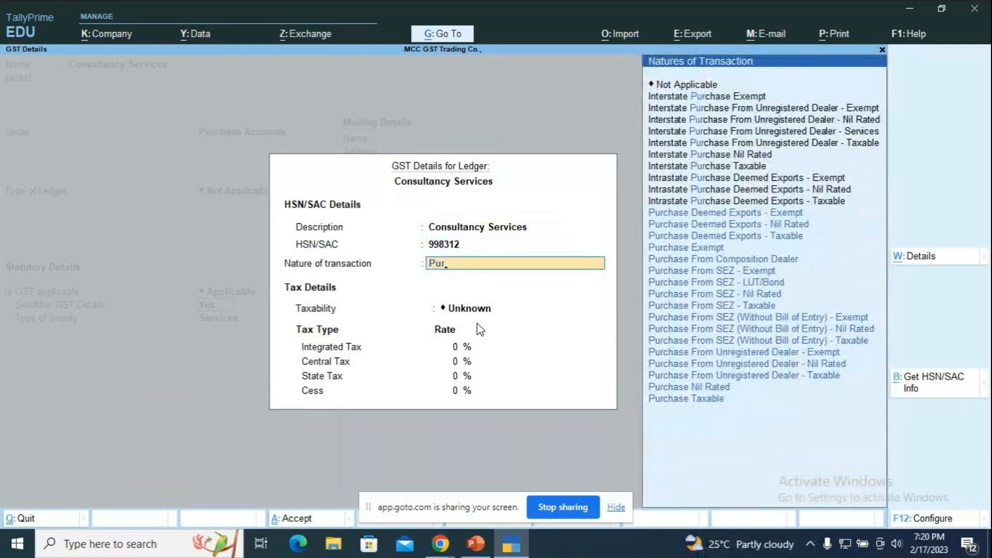
{"action": "key", "text": "End"}
{"action": "key", "text": "Return"}
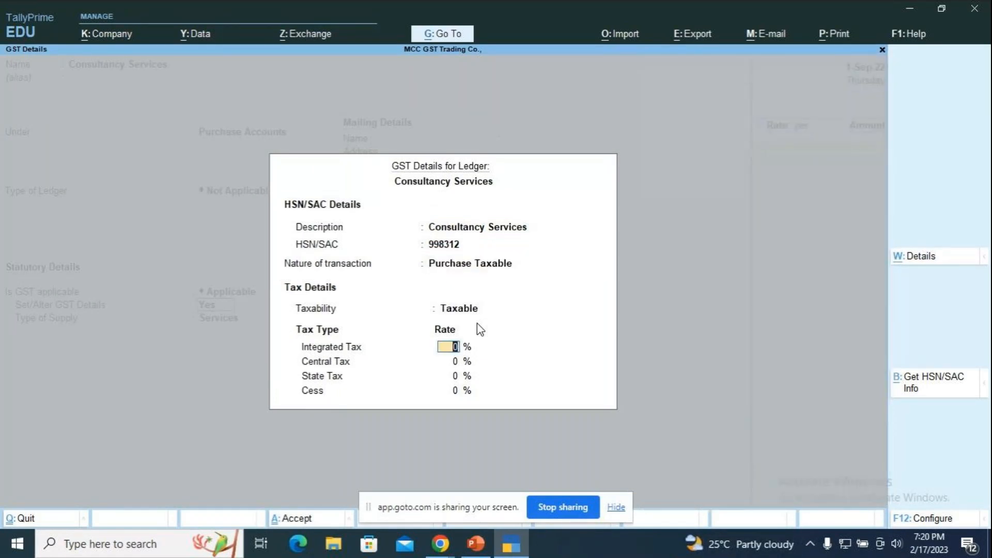
{"action": "type", "text": "12"}
{"action": "key", "text": "Return"}
{"action": "key", "text": "Return"}
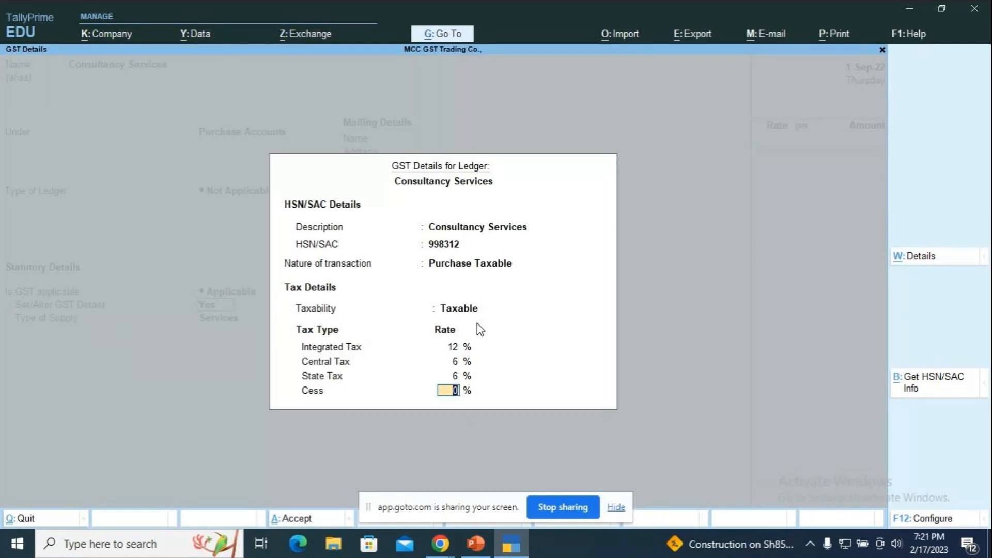
{"action": "key", "text": "Return"}
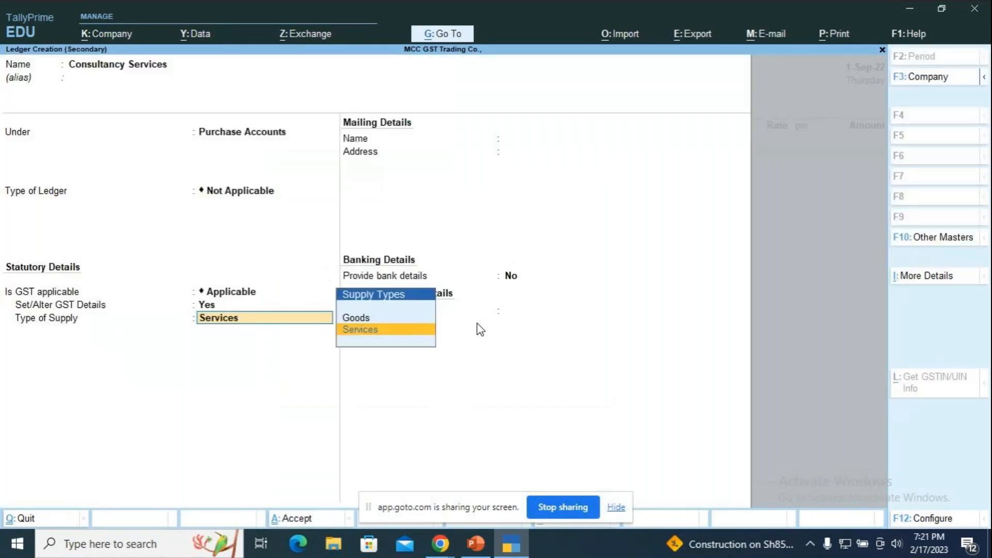
Save the ledger with Services as the supply type and enter 25000 as its voucher amount
{"action": "key", "text": "Return"}
{"action": "key", "text": "Return"}
{"action": "key", "text": "Return"}
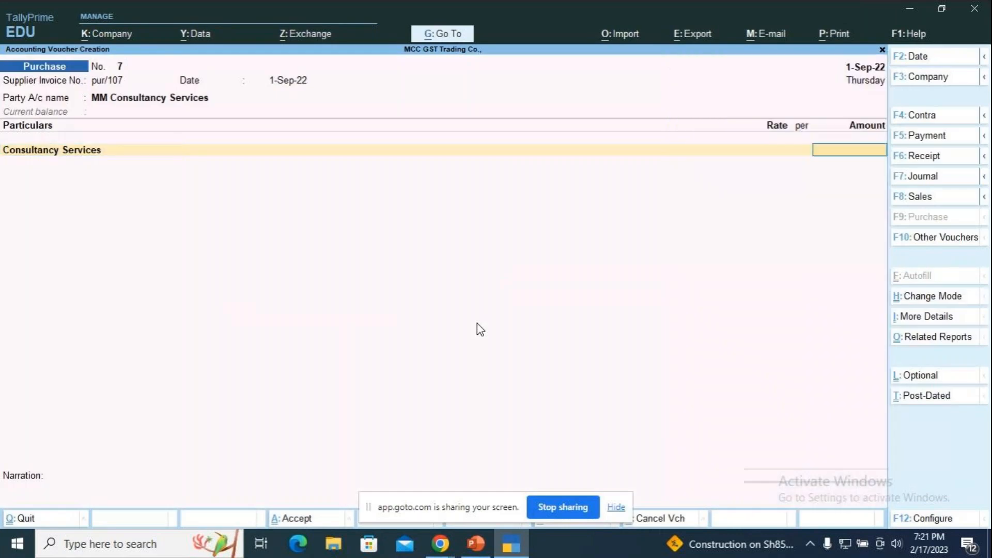
{"action": "type", "text": "25000"}
{"action": "key", "text": "Return"}
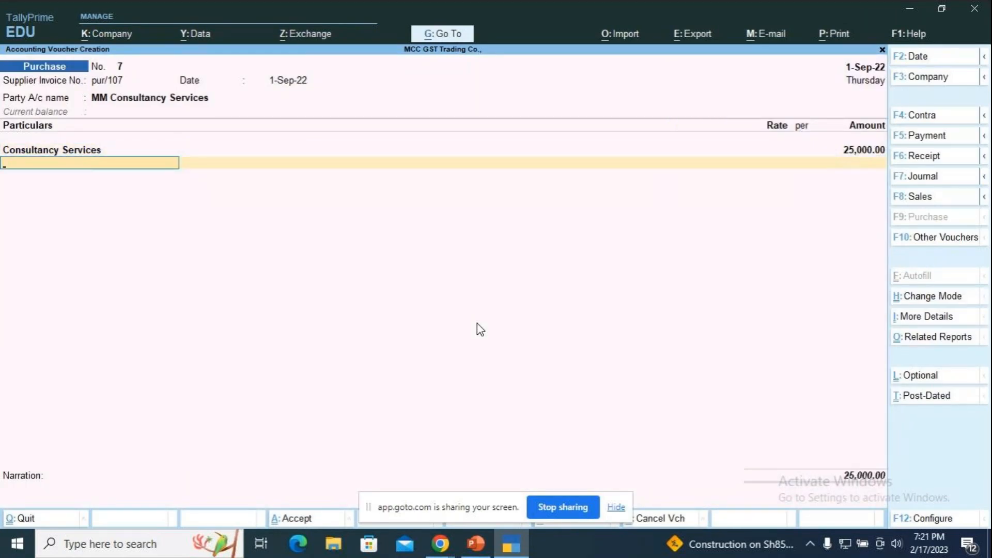
Add the Input IGST ledger as the second line of the purchase voucher
{"action": "key", "text": "Down"}
{"action": "key", "text": "Down"}
{"action": "key", "text": "Down"}
{"action": "key", "text": "Down"}
{"action": "key", "text": "Down"}
{"action": "key", "text": "Down"}
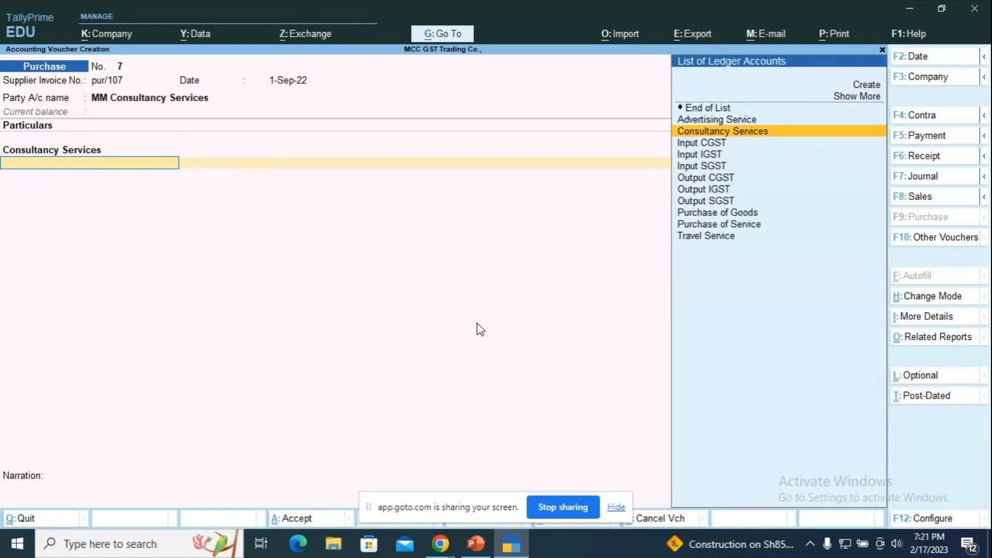
{"action": "key", "text": "Return"}
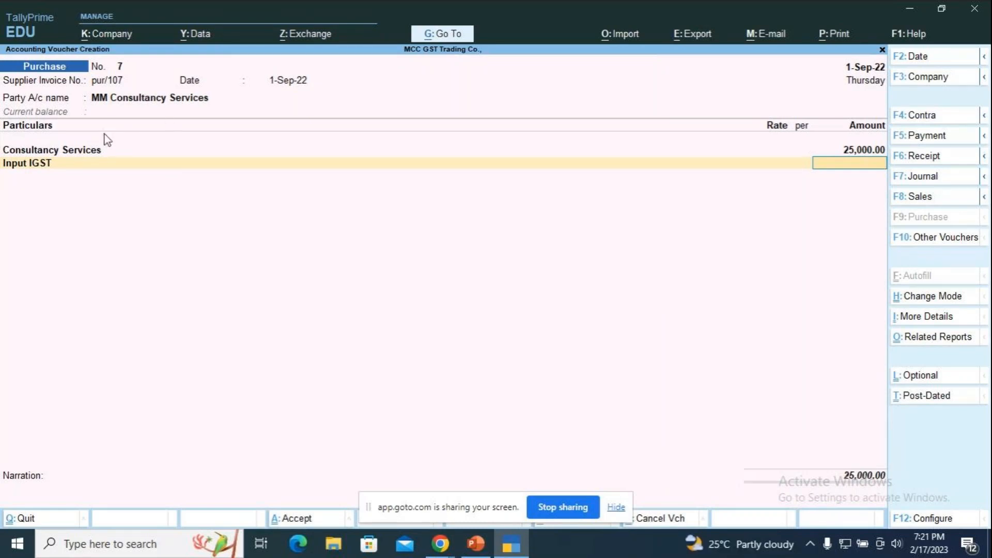
Open the MM Consultancy Services party ledger from the voucher, check its state and tax registration details, and return to the particulars
{"action": "left_click", "coordinate": [111, 101]}
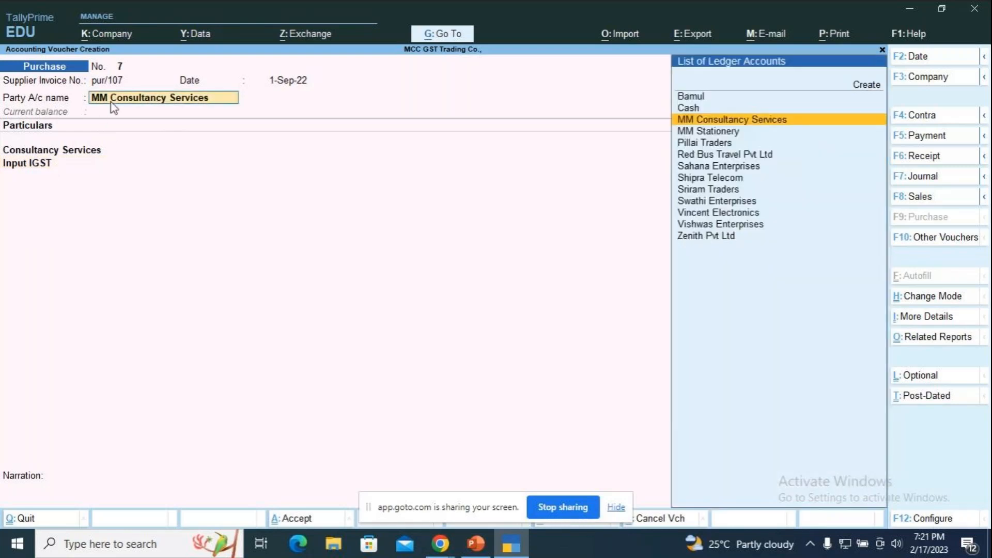
{"action": "key", "text": "ctrl+Return"}
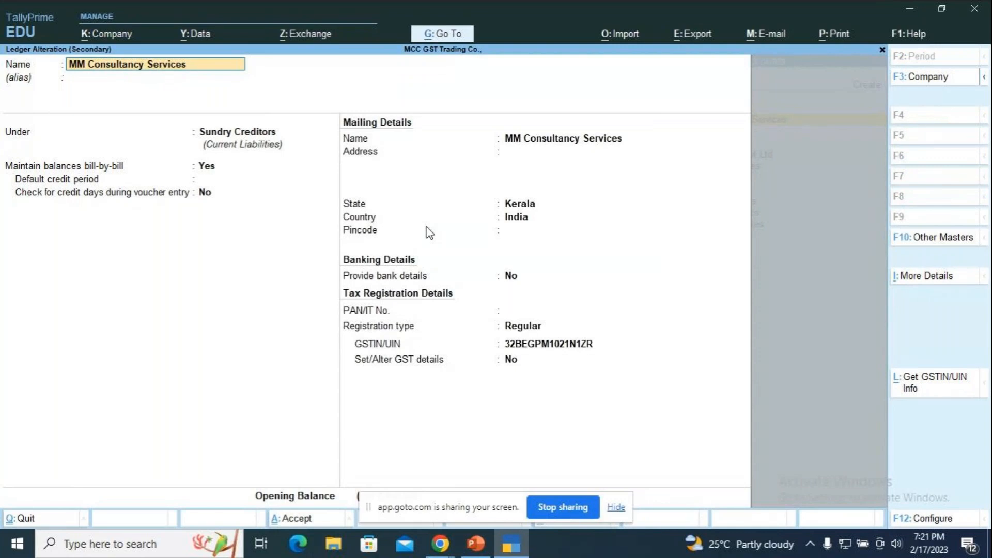
{"action": "key", "text": "Return"}
{"action": "key", "text": "Return"}
{"action": "key", "text": "Return"}
{"action": "key", "text": "Return"}
{"action": "key", "text": "Return"}
{"action": "key", "text": "Return"}
{"action": "key", "text": "Return"}
{"action": "key", "text": "Return"}
{"action": "key", "text": "Return"}
{"action": "key", "text": "Return"}
{"action": "key", "text": "Return"}
{"action": "key", "text": "Return"}
{"action": "key", "text": "Return"}
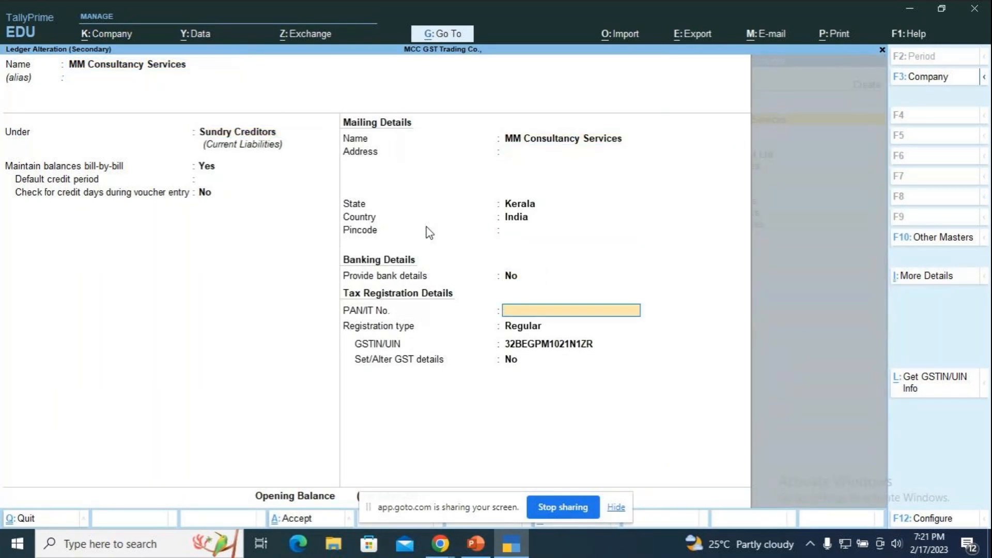
{"action": "key", "text": "Return"}
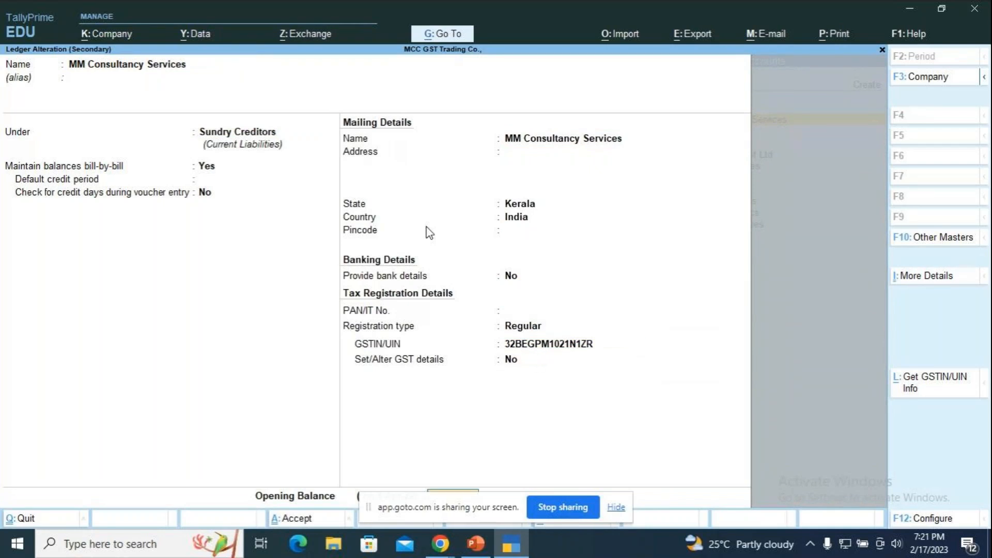
{"action": "key", "text": "Return"}
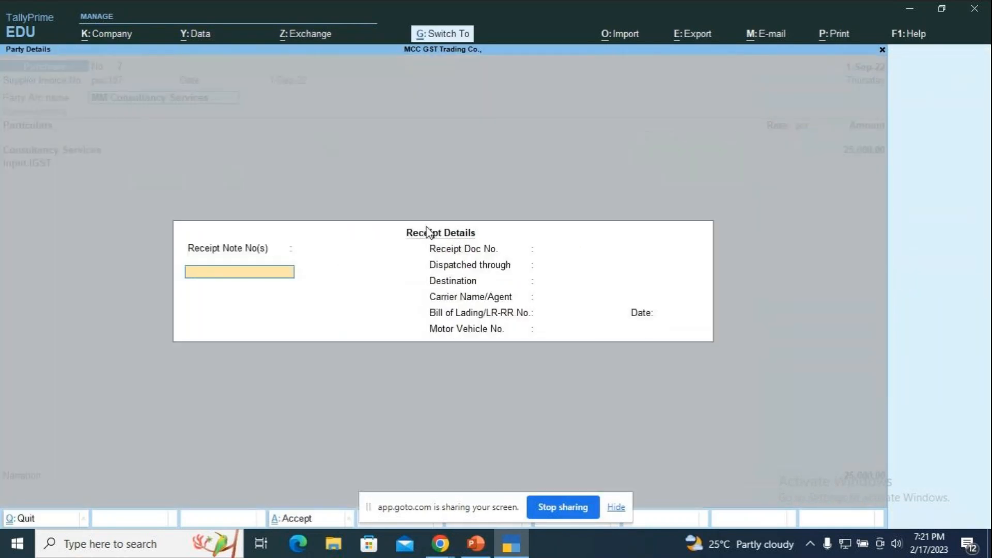
{"action": "key", "text": "ctrl+a"}
{"action": "key", "text": "ctrl+a"}
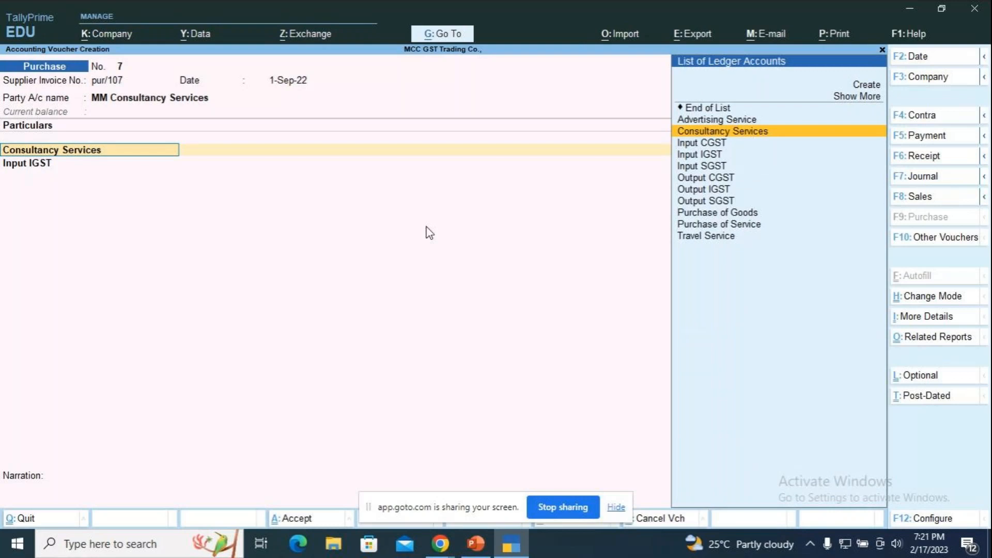
Open the Consultancy Services ledger from the voucher's first line and bring up its GST details
{"action": "key", "text": "ctrl+Return"}
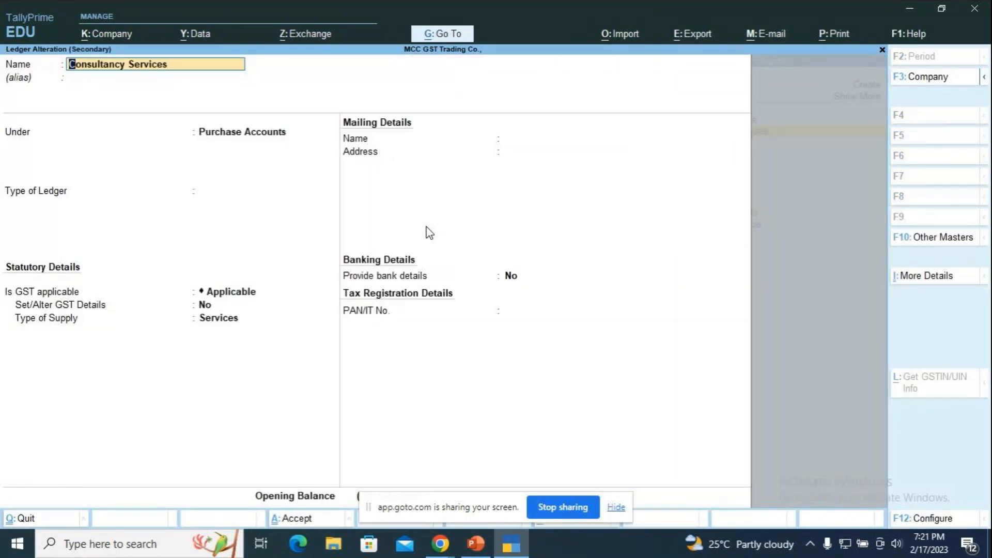
{"action": "key", "text": "Return"}
{"action": "key", "text": "Return"}
{"action": "key", "text": "Return"}
{"action": "key", "text": "Return"}
{"action": "key", "text": "Return"}
{"action": "key", "text": "y"}
{"action": "key", "text": "Return"}
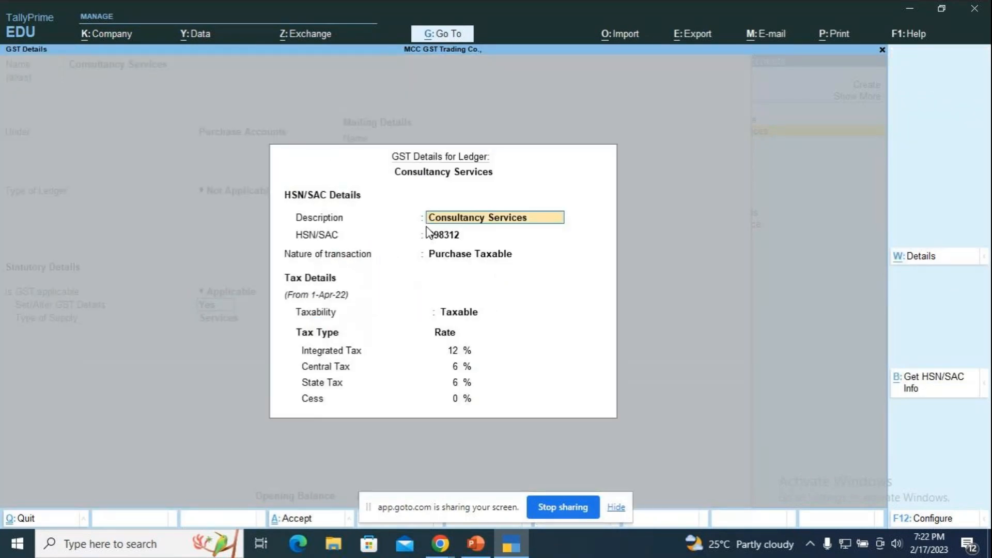
Check the HSN/SAC code, nature of transaction and tax rates, keep the Services supply type, and save the ledger
{"action": "key", "text": "Return"}
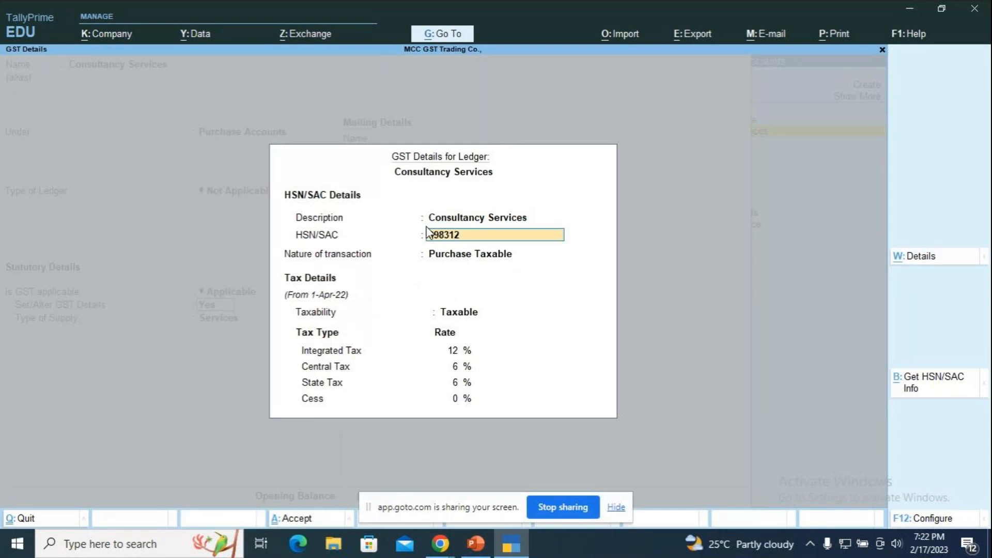
{"action": "key", "text": "Return"}
{"action": "key", "text": "Return"}
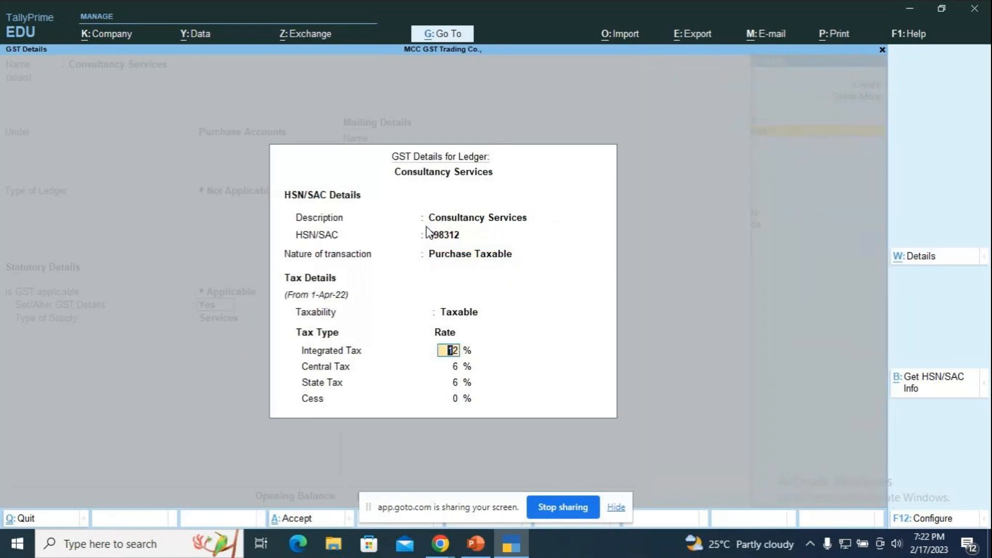
{"action": "key", "text": "Return"}
{"action": "key", "text": "Return"}
{"action": "key", "text": "Return"}
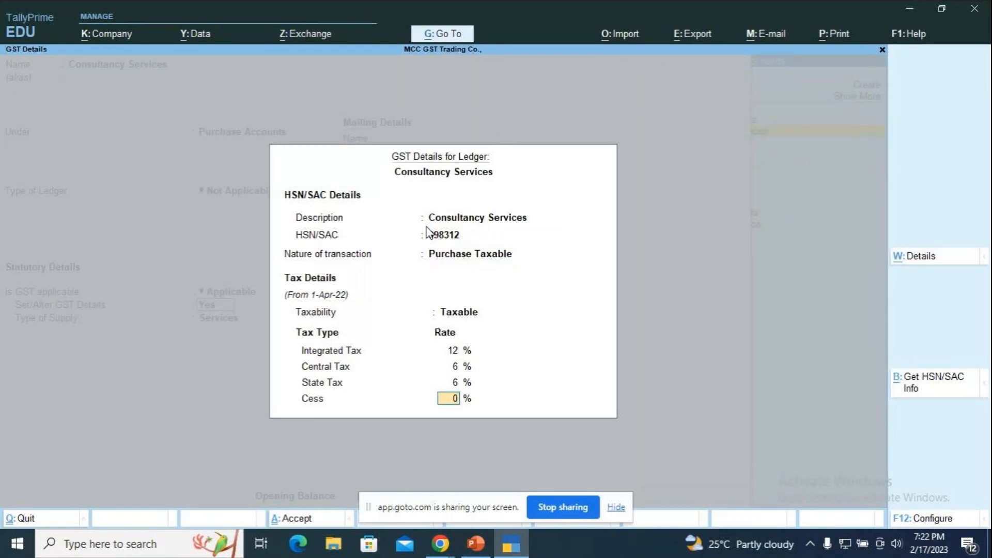
{"action": "key", "text": "Return"}
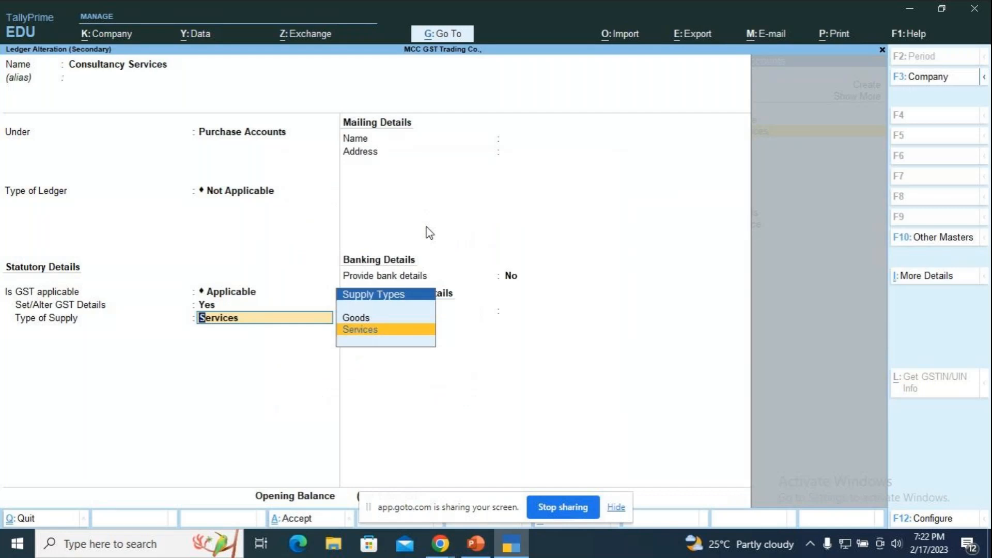
{"action": "key", "text": "Return"}
{"action": "key", "text": "Return"}
{"action": "key", "text": "Return"}
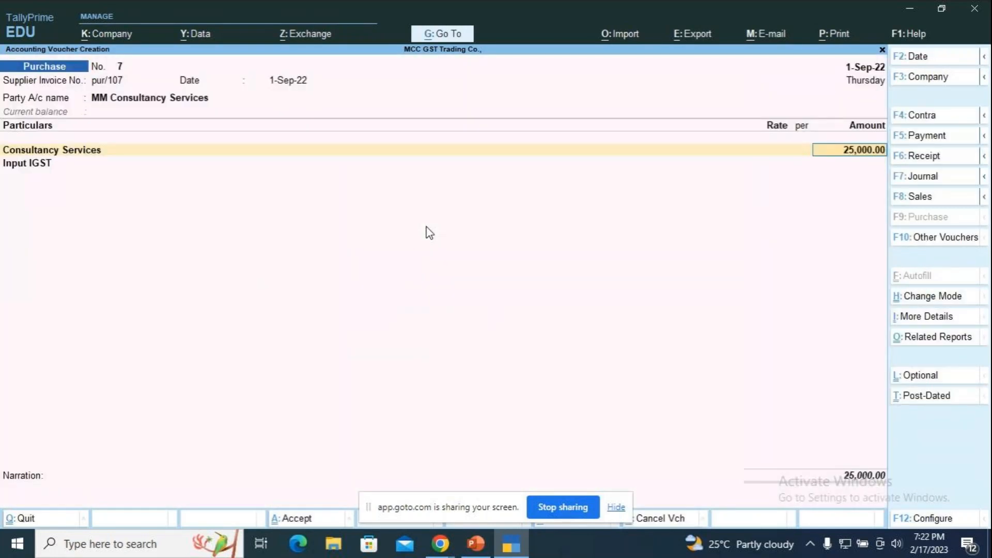
Try Input SGST in place of Input IGST as the second line of the purchase voucher
{"action": "key", "text": "Return"}
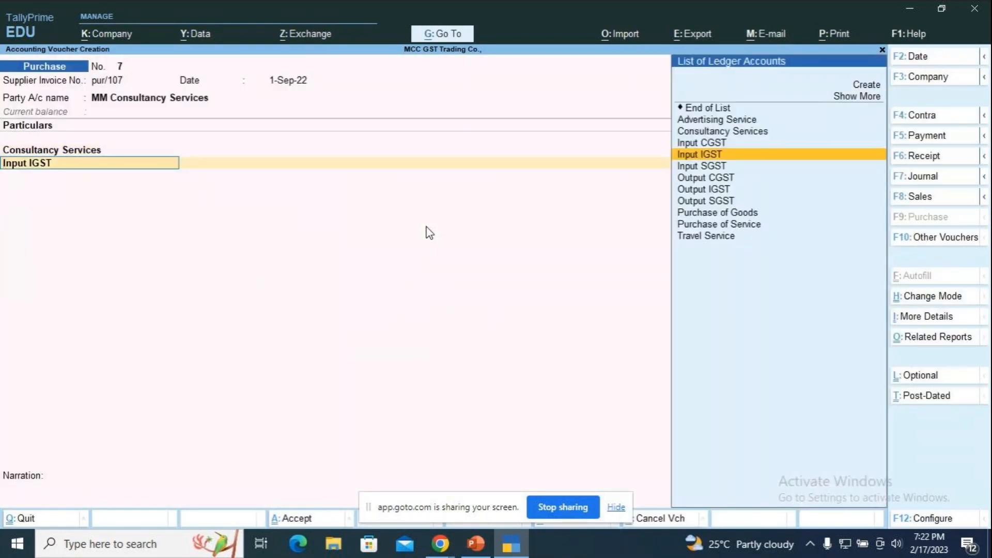
{"action": "key", "text": "Down"}
{"action": "key", "text": "Down"}
{"action": "key", "text": "Up"}
{"action": "key", "text": "Return"}
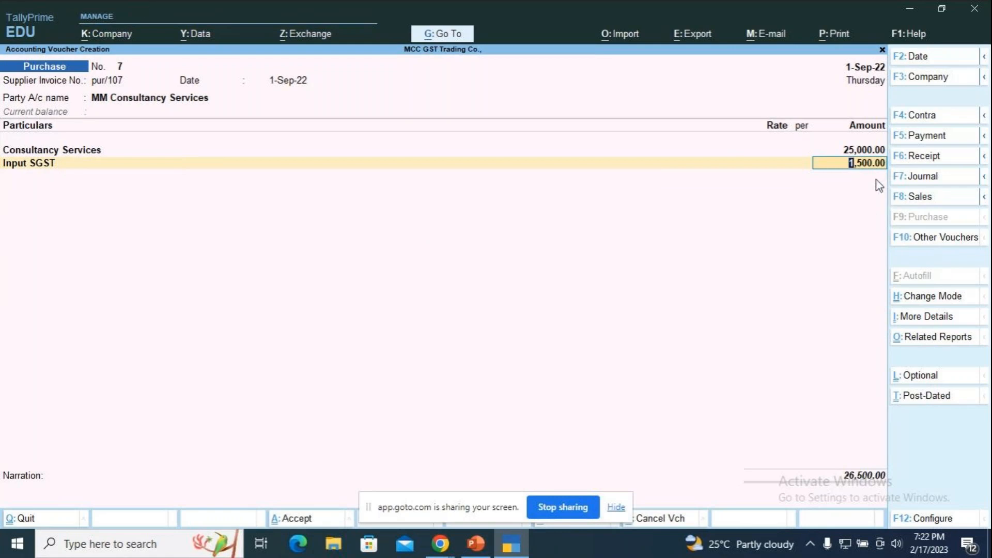
Switch to Chrome and search Google for "kerala gst number"
{"action": "left_click", "coordinate": [145, 100]}
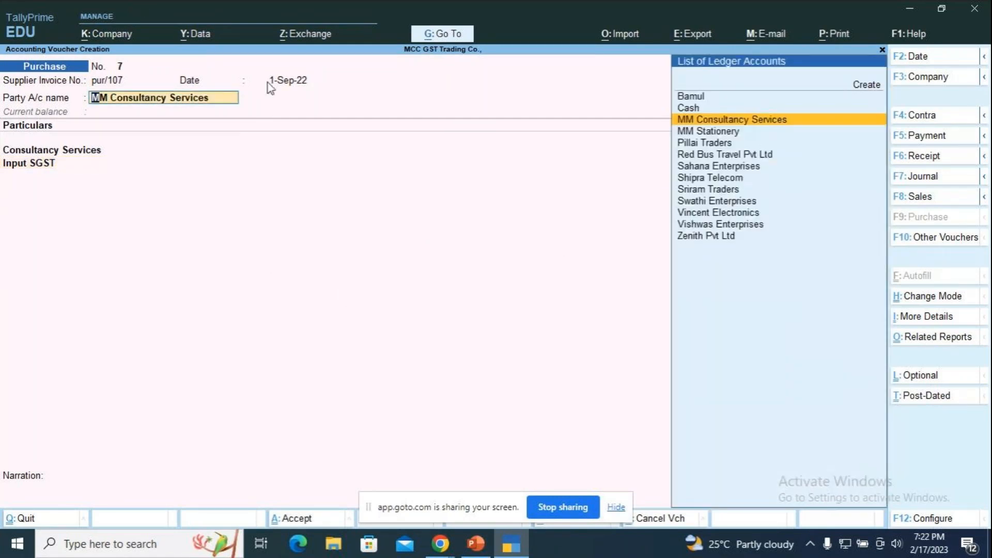
{"action": "mouse_move", "coordinate": [439, 544]}
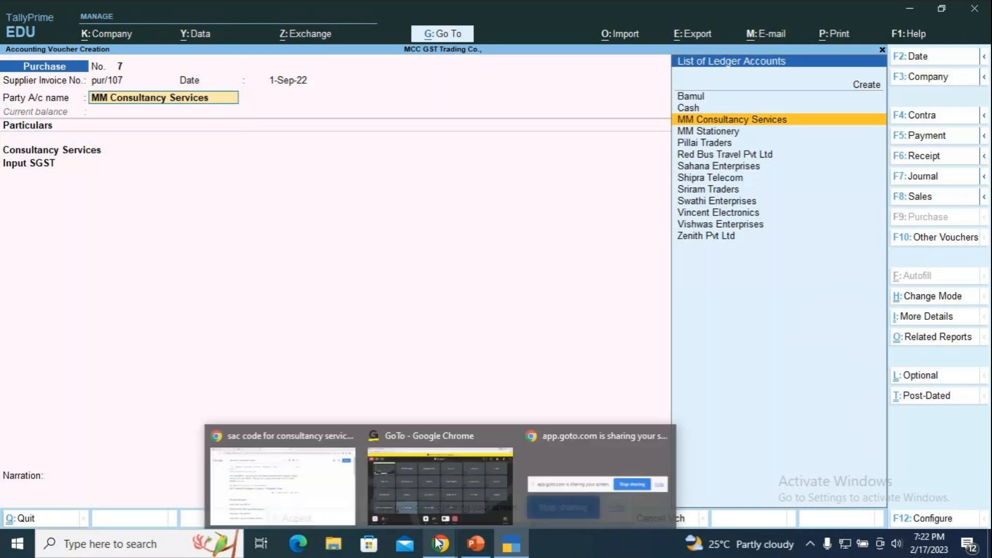
{"action": "left_click", "coordinate": [303, 446]}
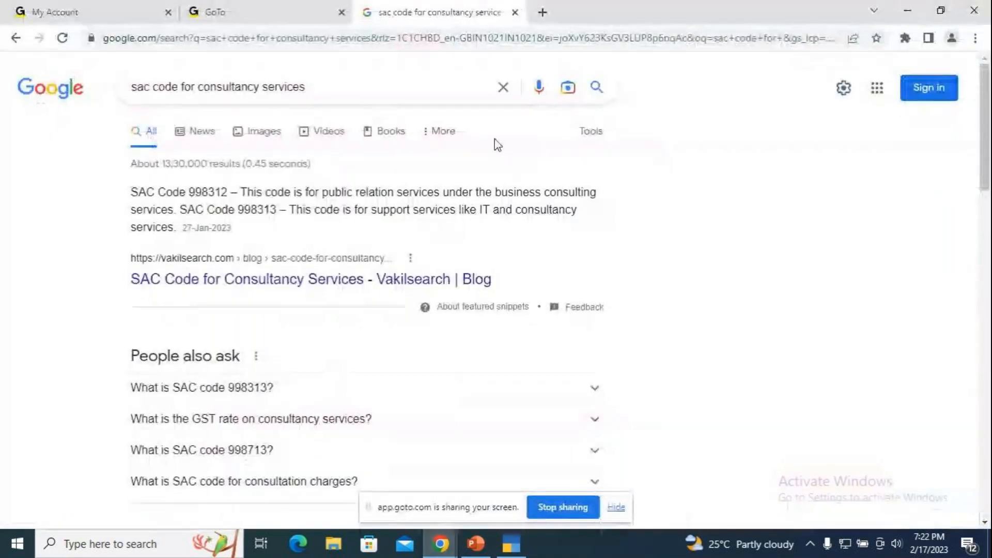
{"action": "left_click", "coordinate": [503, 87]}
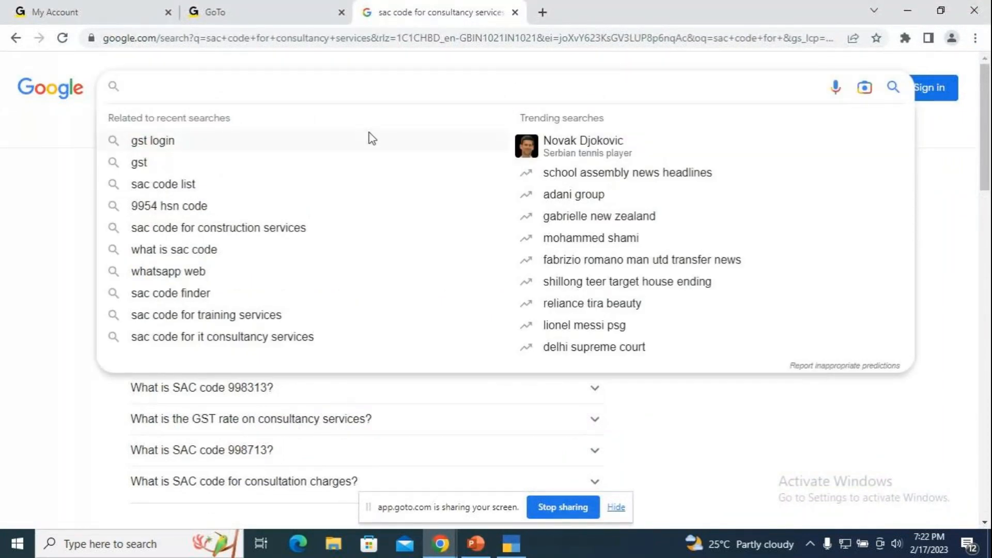
{"action": "type", "text": "kerala"}
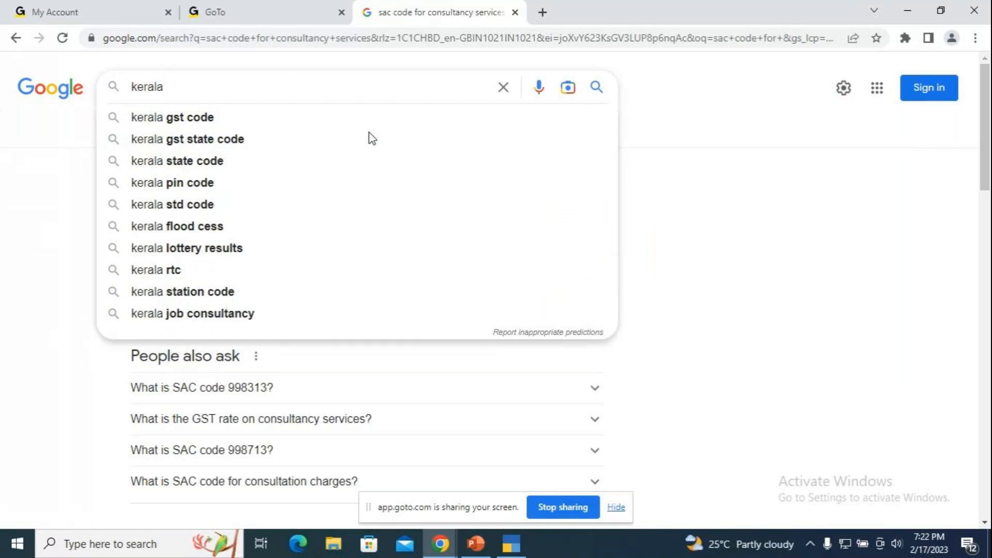
{"action": "type", "text": "gst number"}
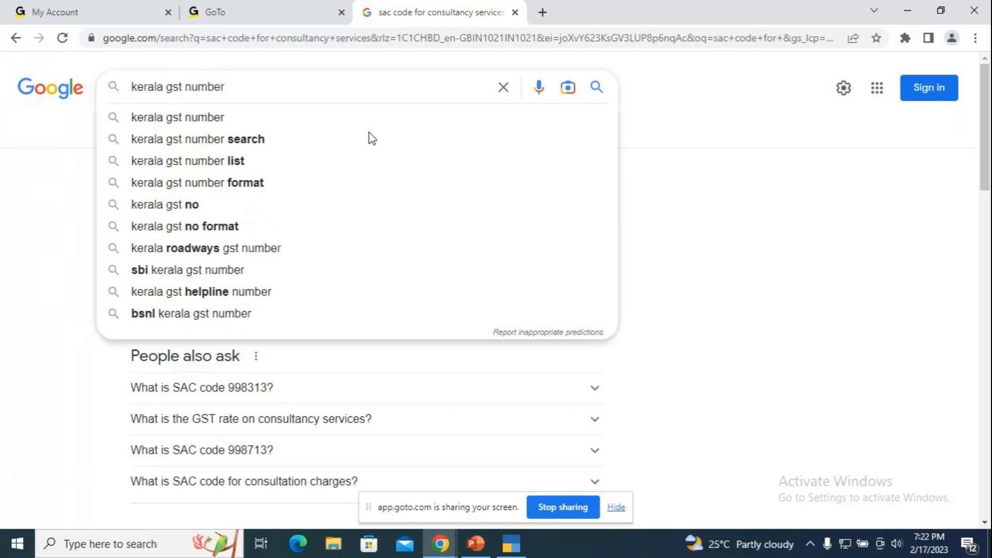
{"action": "key", "text": "Return"}
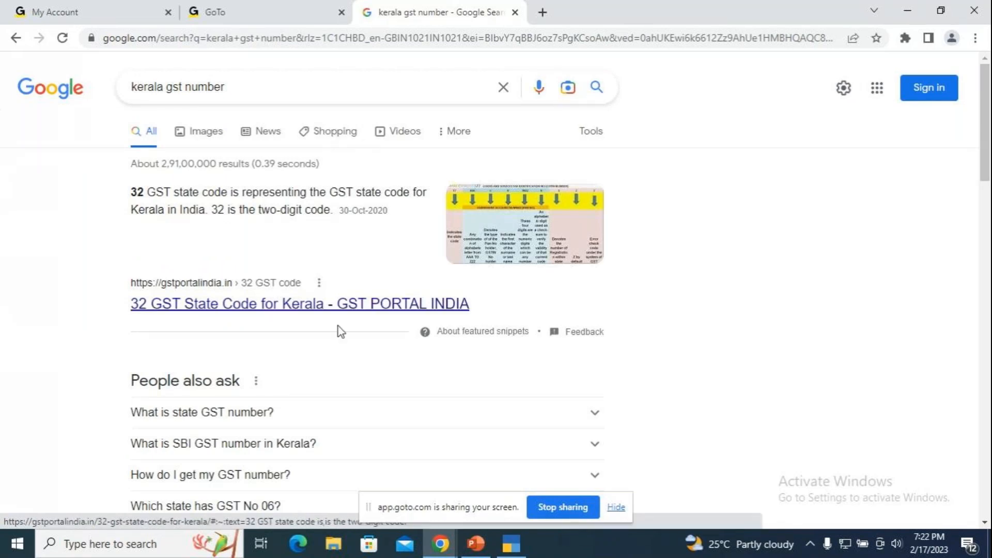
Find the Infoparks Kerala entry in the search results and copy its GST number
{"action": "scroll", "coordinate": [335, 368], "scroll_direction": "down", "scroll_amount": 3}
{"action": "scroll", "coordinate": [336, 370], "scroll_direction": "down", "scroll_amount": 3}
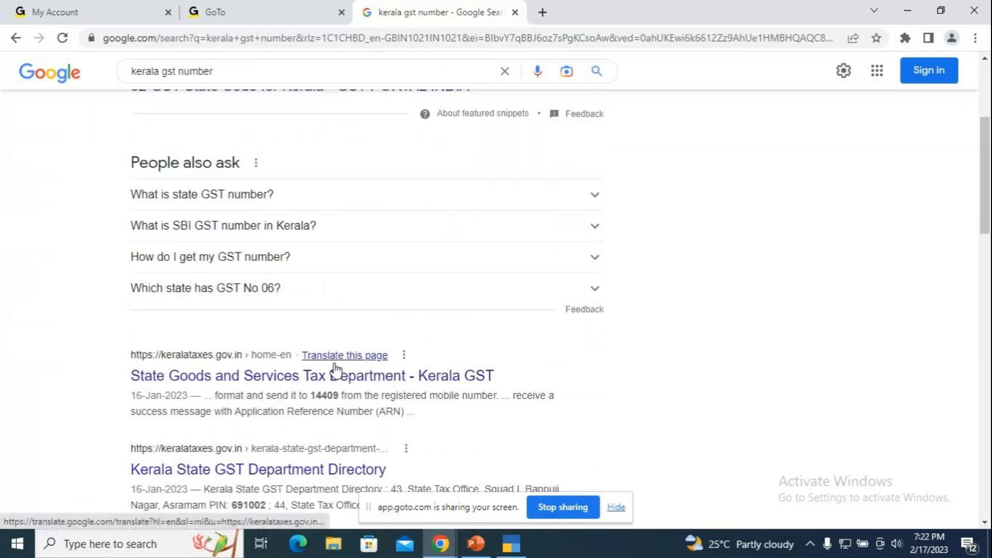
{"action": "scroll", "coordinate": [335, 368], "scroll_direction": "down", "scroll_amount": 1}
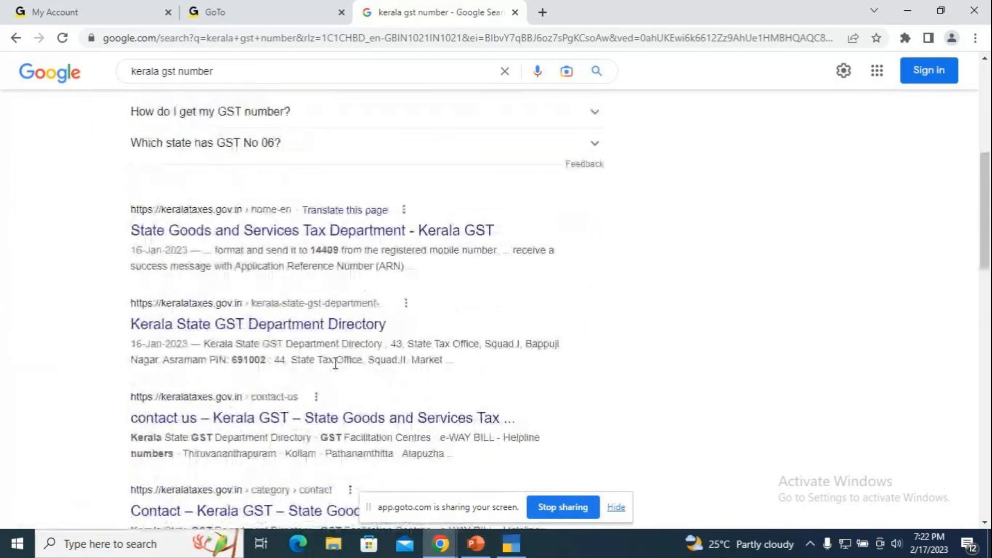
{"action": "scroll", "coordinate": [335, 363], "scroll_direction": "down", "scroll_amount": 4}
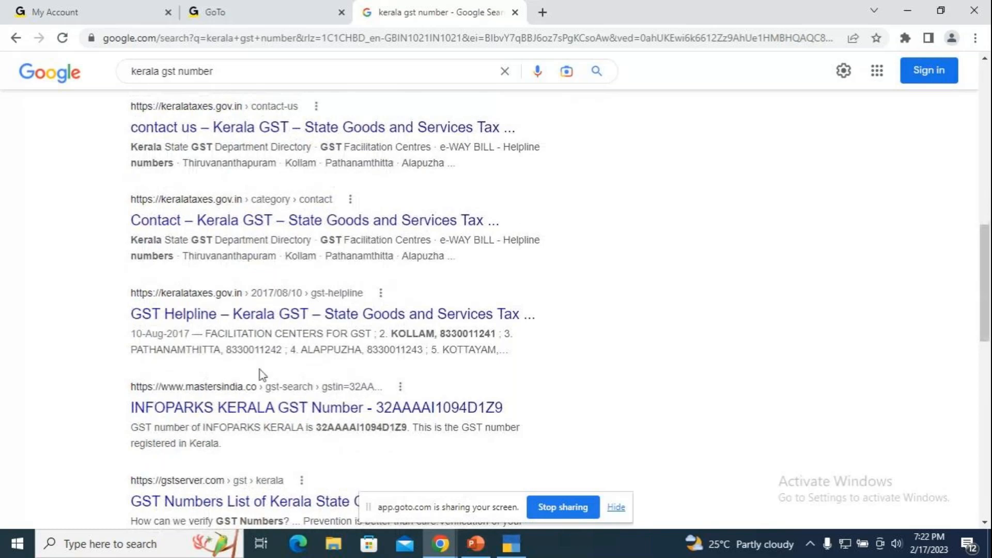
{"action": "double_click", "coordinate": [352, 430]}
{"action": "key", "text": "ctrl+c"}
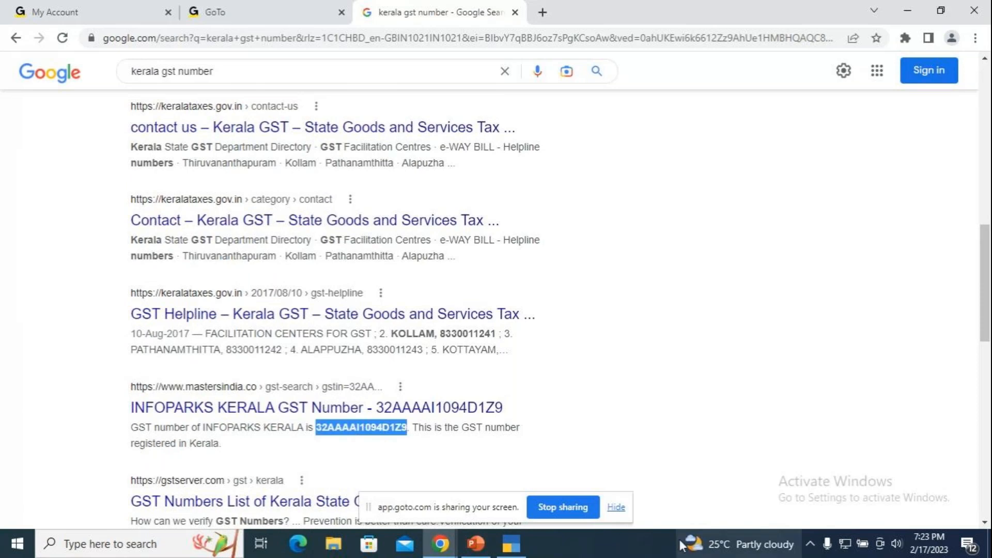
Switch back to TallyPrime and open the MM Consultancy Services party ledger to edit its tax registration details
{"action": "left_click", "coordinate": [511, 545]}
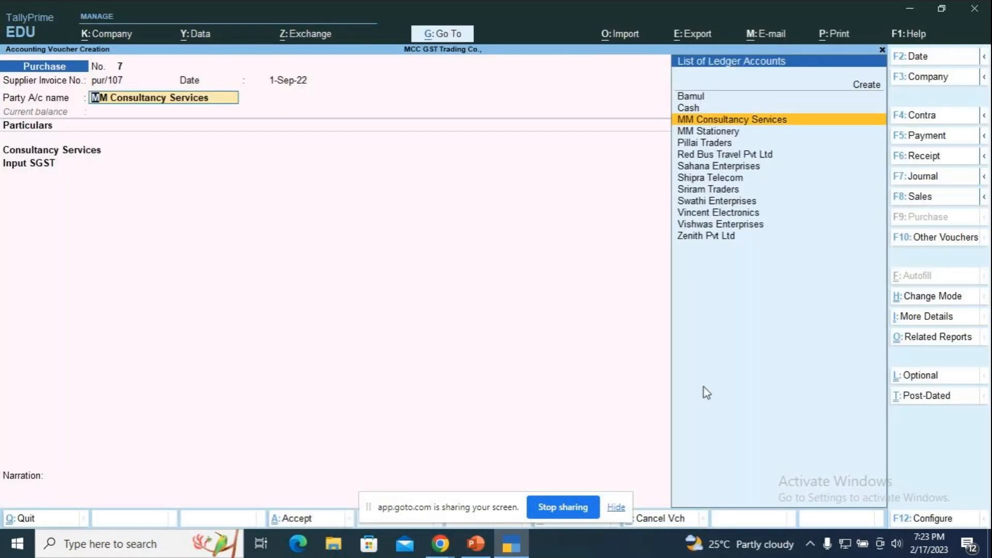
{"action": "key", "text": "ctrl+Return"}
{"action": "key", "text": "Return"}
{"action": "key", "text": "Return"}
{"action": "key", "text": "Return"}
{"action": "key", "text": "Return"}
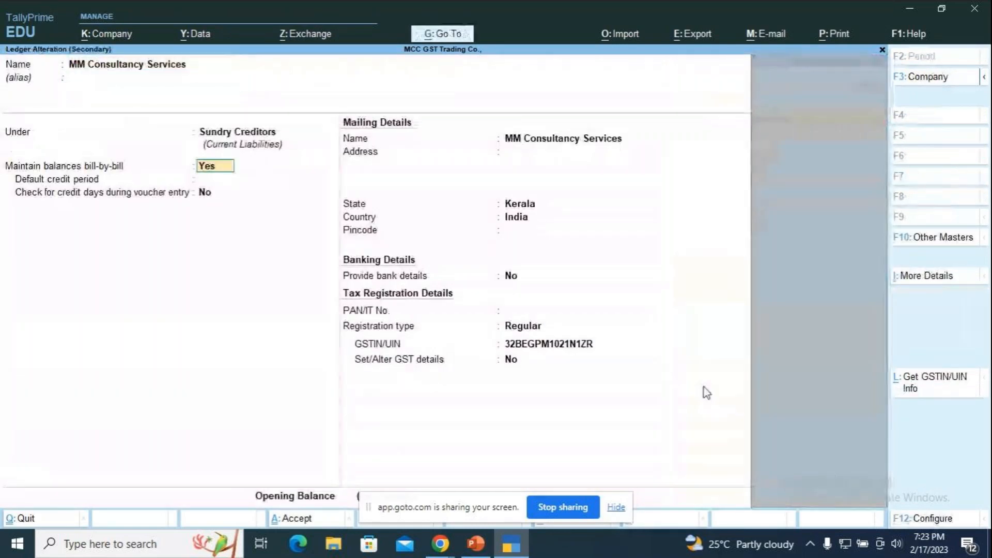
{"action": "key", "text": "Return"}
{"action": "key", "text": "Return"}
{"action": "key", "text": "Return"}
{"action": "key", "text": "Return"}
{"action": "key", "text": "Return"}
{"action": "key", "text": "Return"}
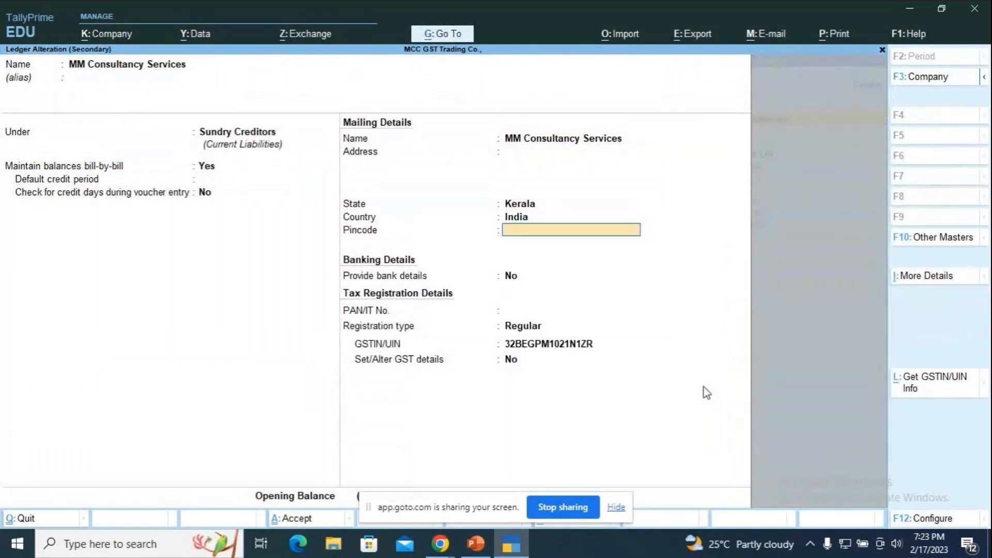
{"action": "key", "text": "Return"}
Replace the party ledger's GSTIN/UIN with the copied Kerala GST number and save the ledger
{"action": "key", "text": "Delete"}
{"action": "key", "text": "Delete"}
{"action": "key", "text": "Delete"}
{"action": "key", "text": "Delete"}
{"action": "key", "text": "Delete"}
{"action": "key", "text": "Delete"}
{"action": "key", "text": "Delete"}
{"action": "key", "text": "Delete"}
{"action": "key", "text": "Delete"}
{"action": "key", "text": "Delete"}
{"action": "key", "text": "Delete"}
{"action": "key", "text": "Delete"}
{"action": "key", "text": "Delete"}
{"action": "key", "text": "Delete"}
{"action": "key", "text": "Delete"}
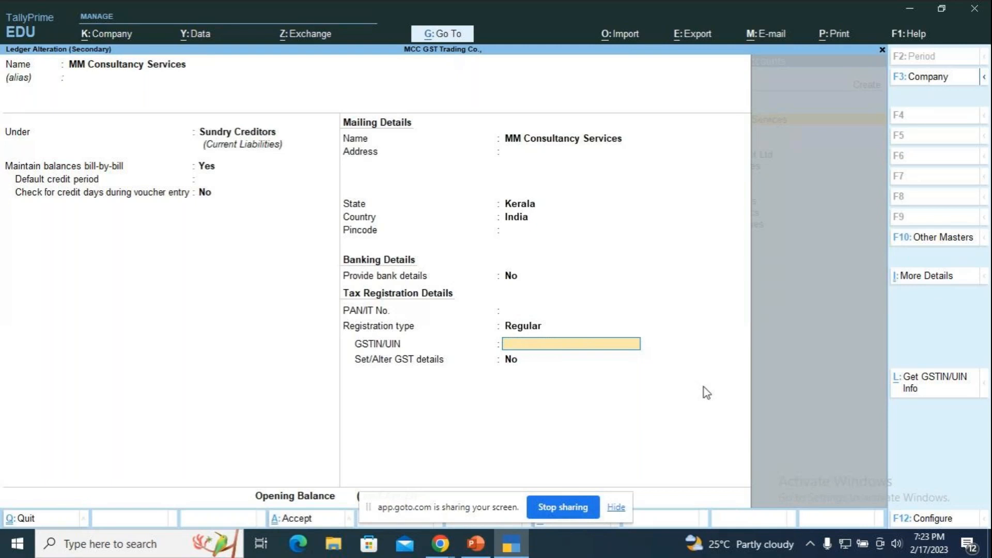
{"action": "key", "text": "ctrl+v"}
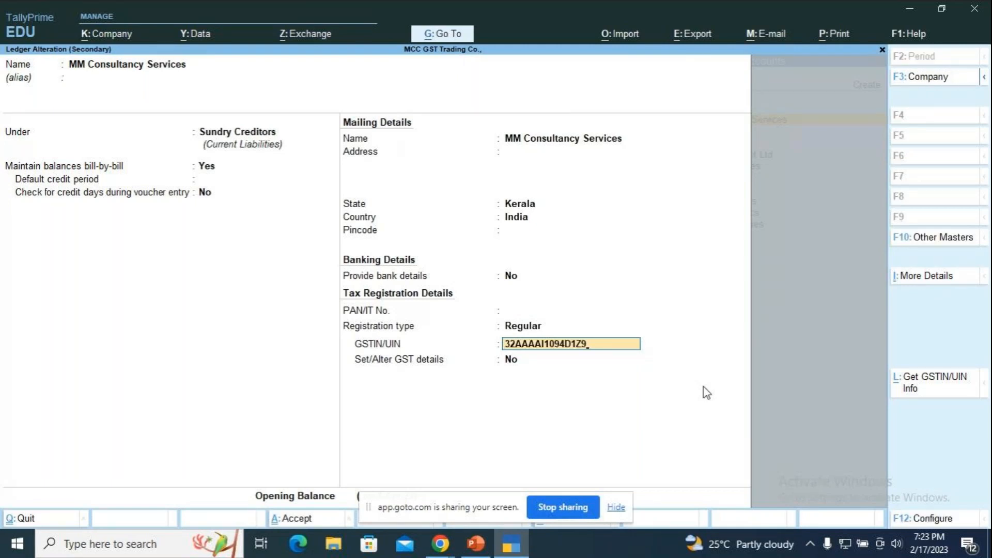
{"action": "key", "text": "Return"}
{"action": "key", "text": "Return"}
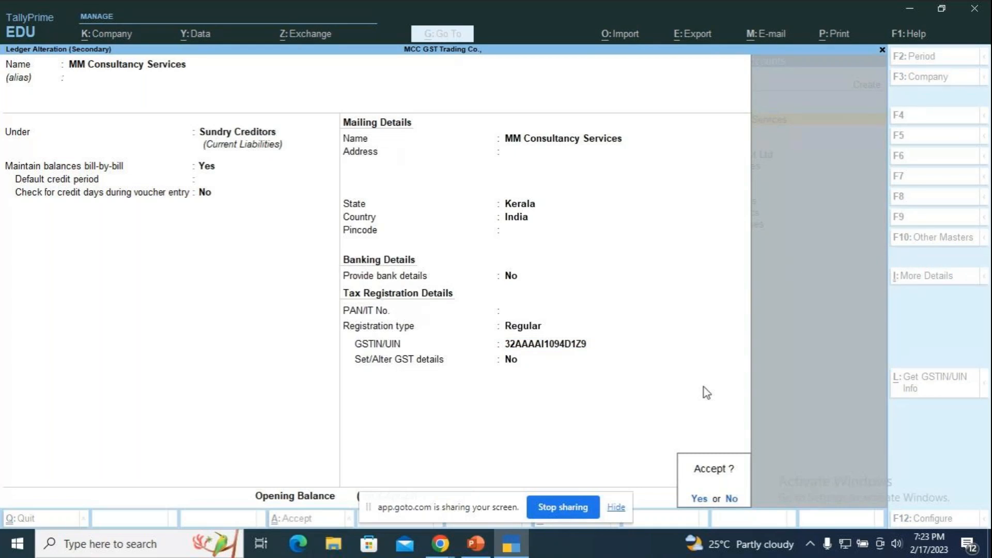
{"action": "key", "text": "Return"}
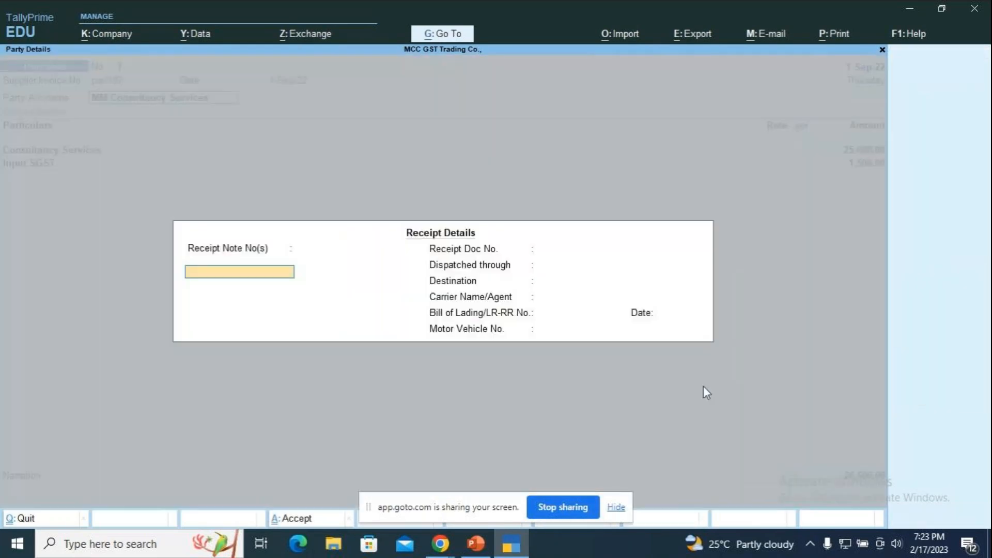
Accept the receipt and party details for MM Consultancy Services and return to the voucher particulars
{"action": "key", "text": "ctrl+a"}
{"action": "key", "text": "ctrl+a"}
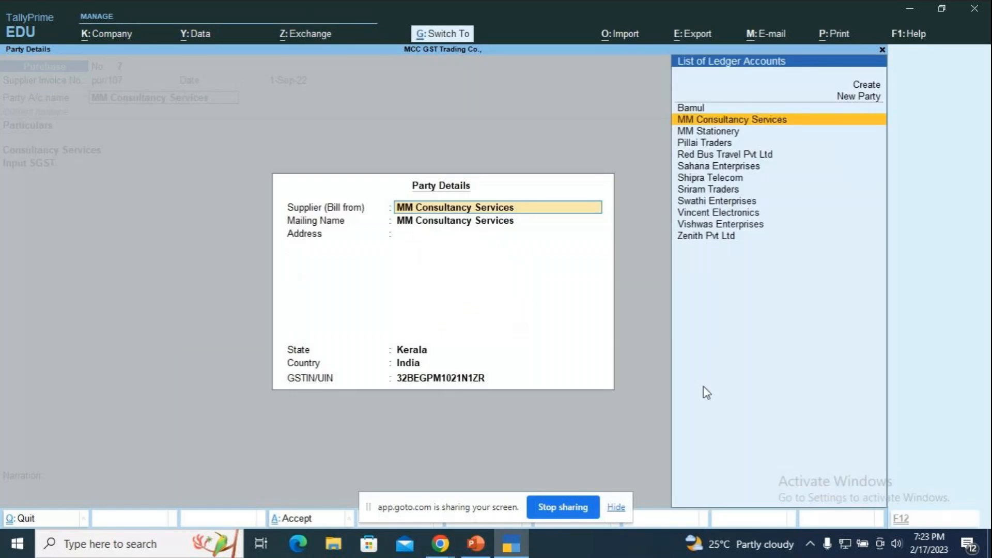
{"action": "key", "text": "Return"}
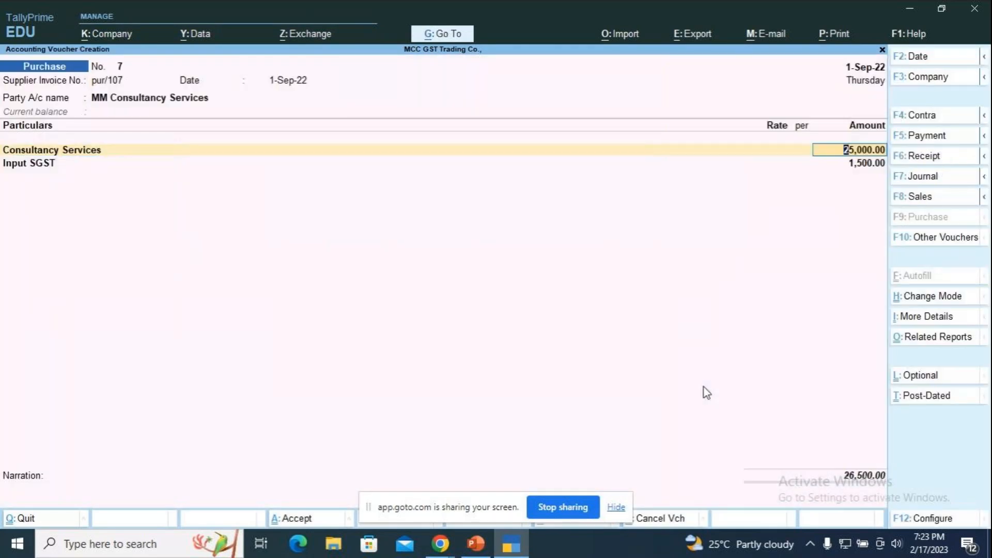
{"action": "key", "text": "shift+Tab"}
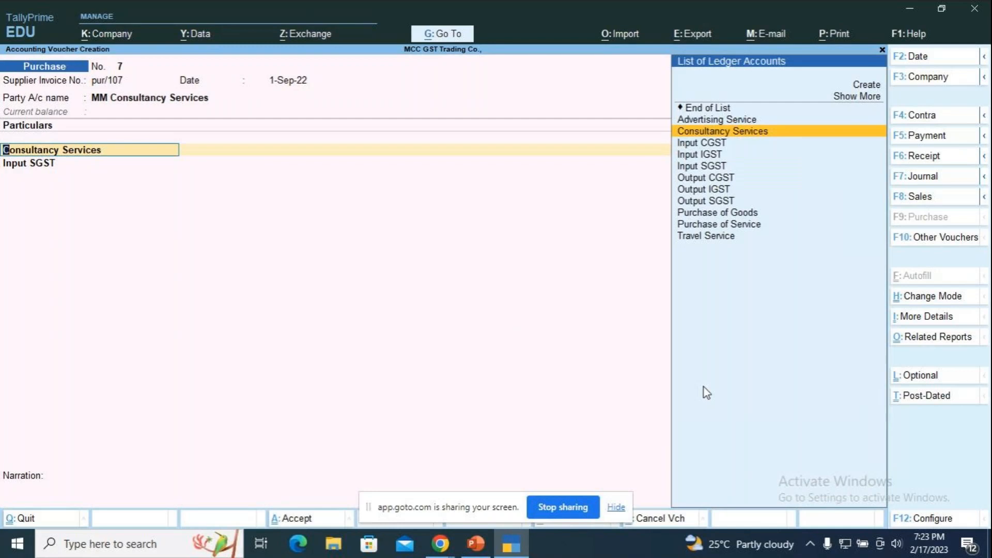
{"action": "key", "text": "ctrl+Return"}
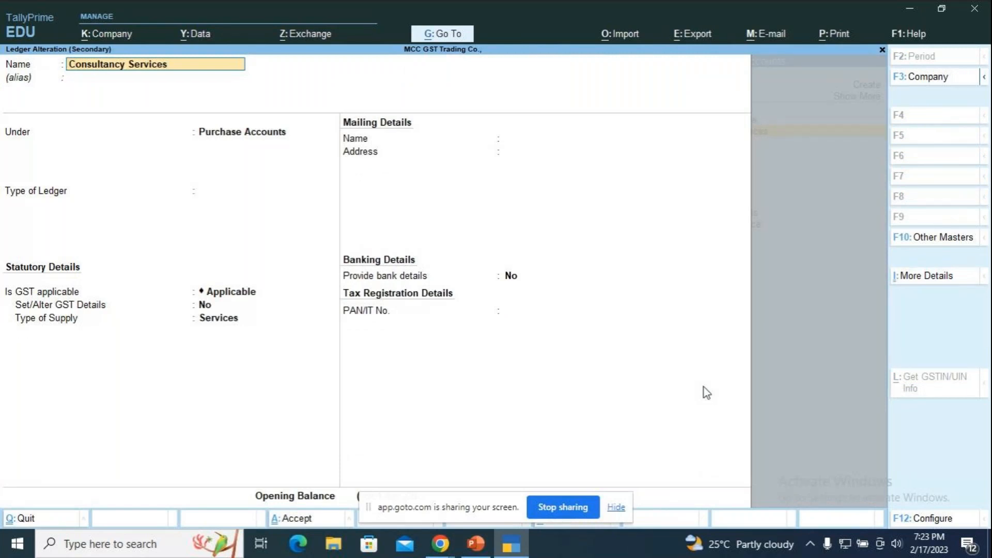
{"action": "key", "text": "BackSpace"}
{"action": "key", "text": "Escape"}
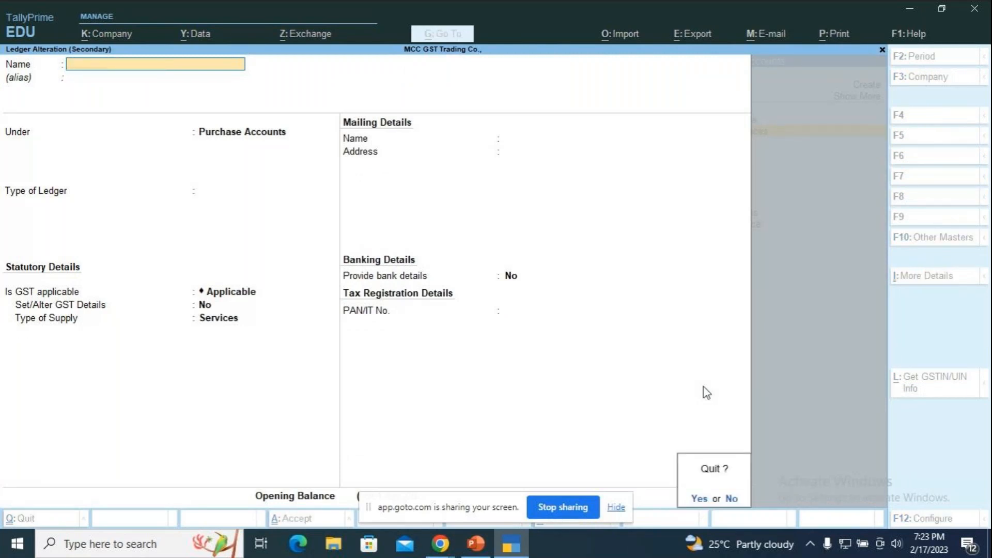
{"action": "key", "text": "y"}
{"action": "key", "text": "Return"}
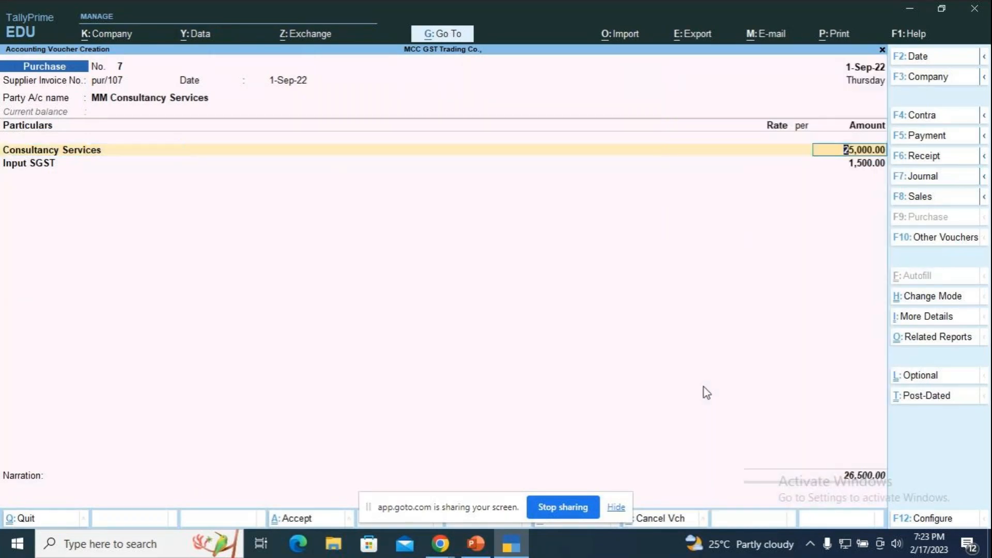
Replace the Input SGST tax line under Consultancy Services with the Input IGST ledger
{"action": "key", "text": "Return"}
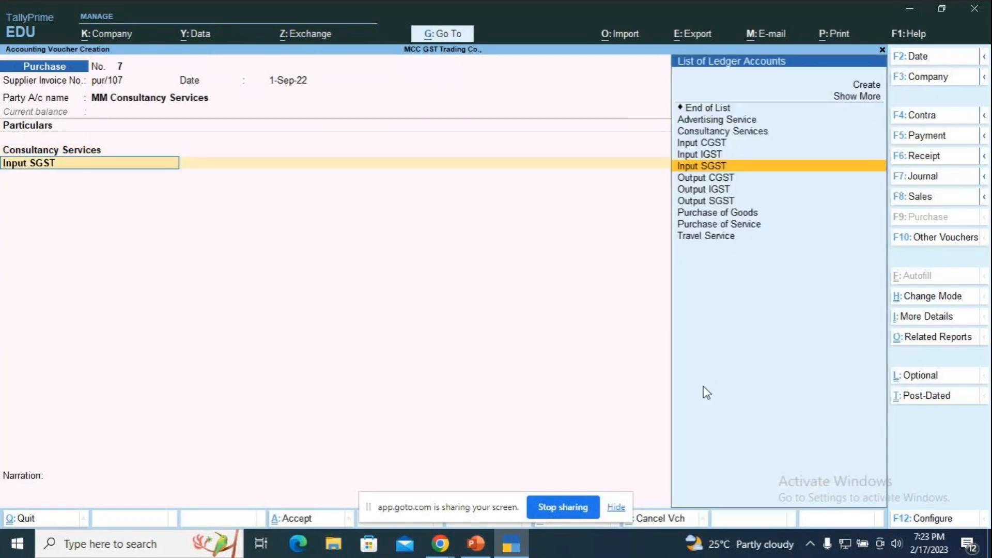
{"action": "key", "text": "BackSpace"}
{"action": "key", "text": "Down"}
{"action": "key", "text": "Down"}
{"action": "key", "text": "Down"}
{"action": "key", "text": "Down"}
{"action": "key", "text": "Down"}
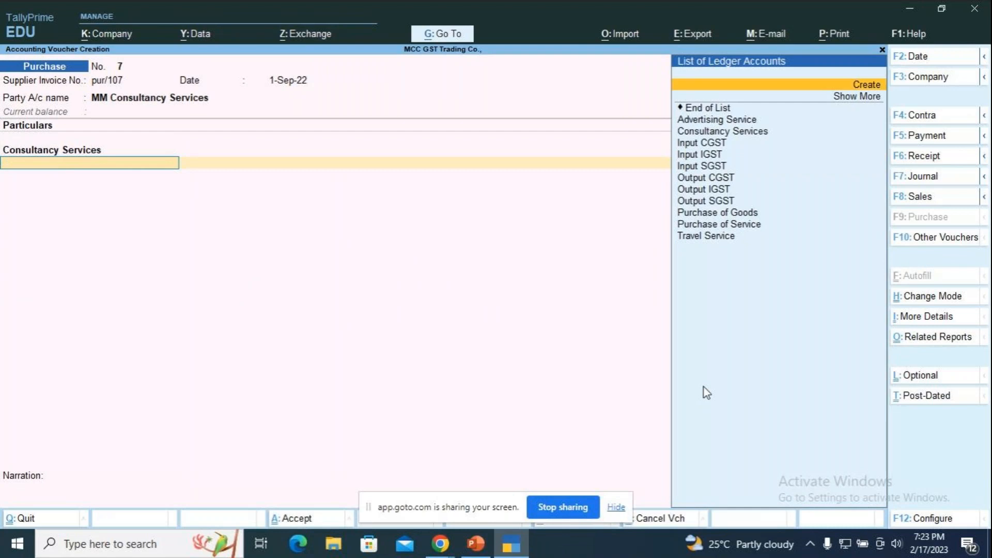
{"action": "key", "text": "Down"}
{"action": "key", "text": "Return"}
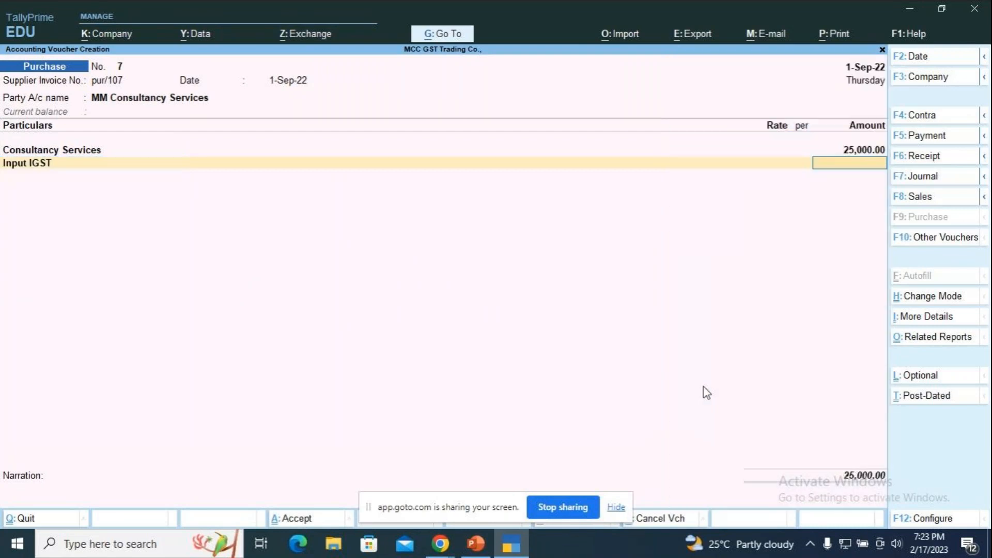
Open the Input IGST ledger from the voucher, review its duty type, tax type and percentage settings, and return to the voucher
{"action": "key", "text": "BackSpace"}
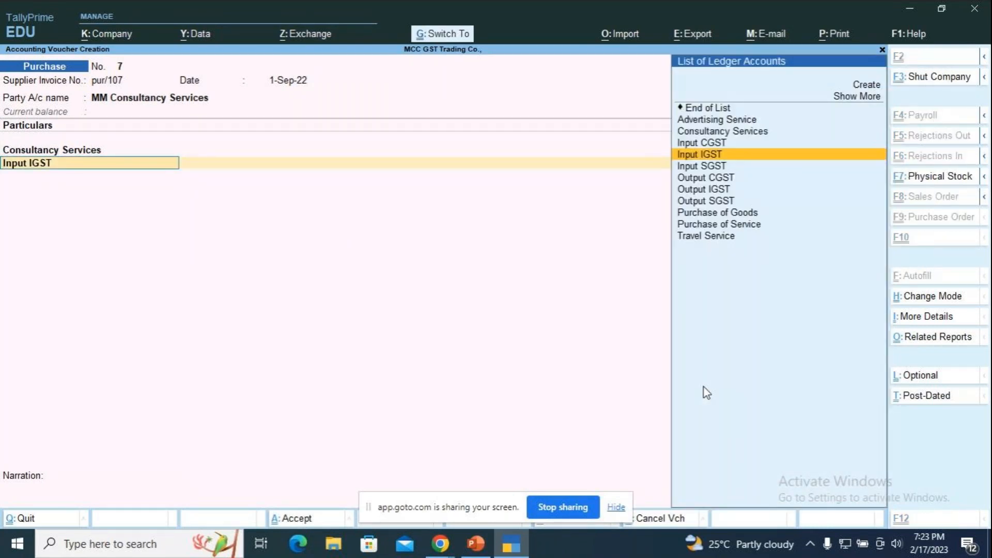
{"action": "key", "text": "ctrl+Return"}
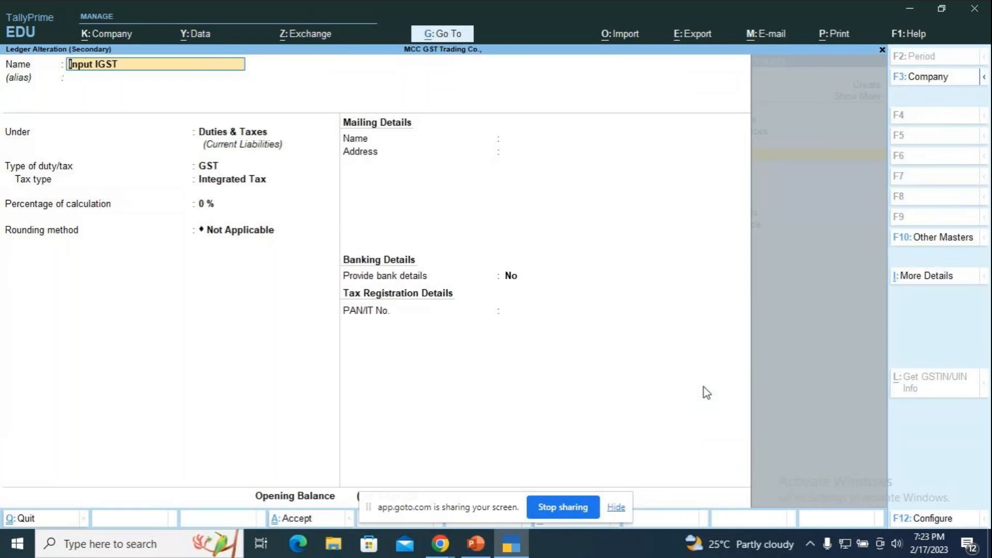
{"action": "key", "text": "Return"}
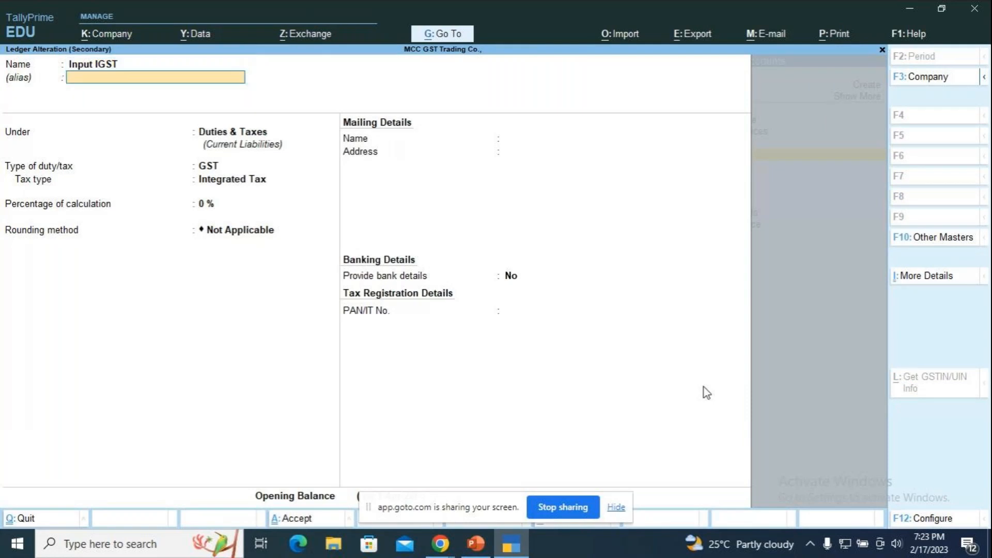
{"action": "key", "text": "Return"}
{"action": "key", "text": "Return"}
{"action": "key", "text": "Return"}
{"action": "key", "text": "Return"}
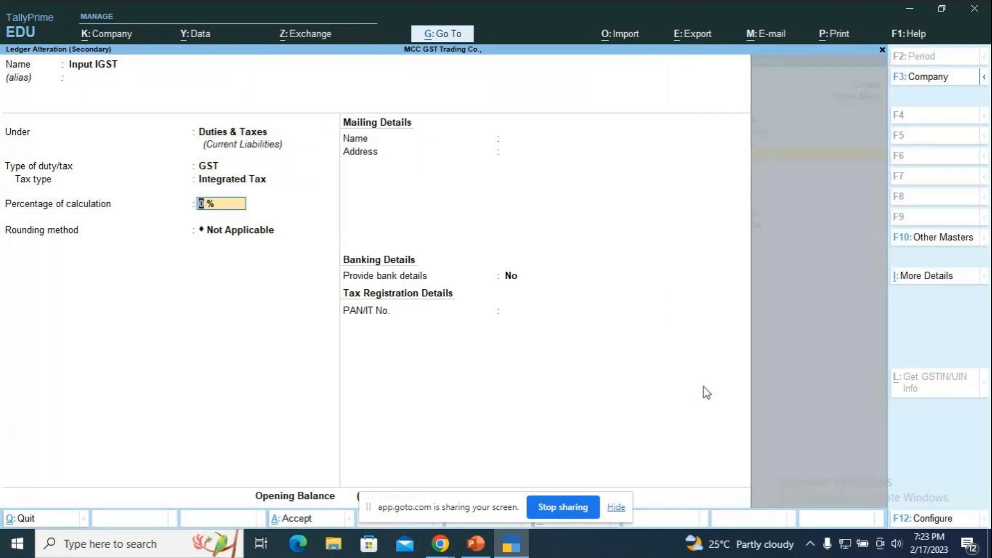
{"action": "key", "text": "Return"}
{"action": "key", "text": "Return"}
{"action": "key", "text": "Return"}
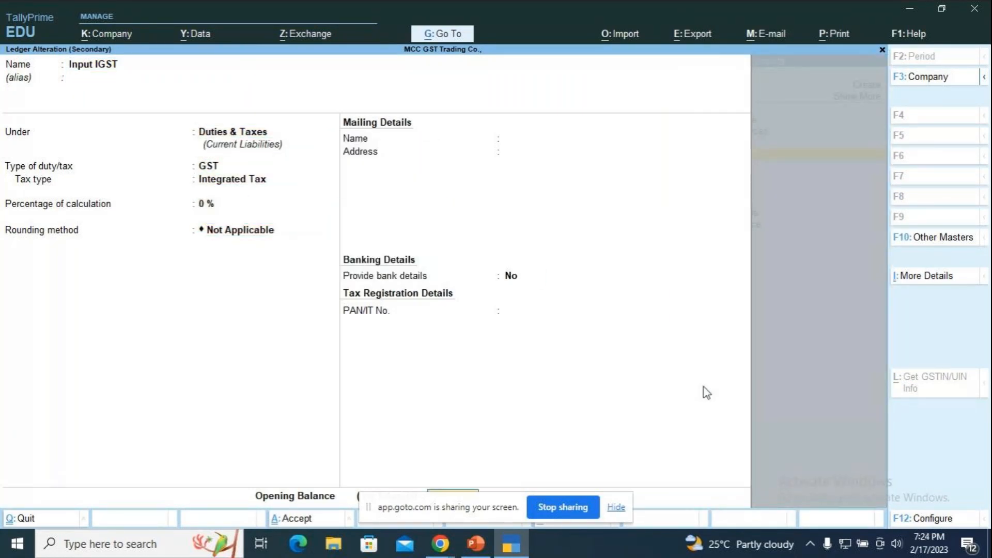
{"action": "key", "text": "Return"}
{"action": "key", "text": "Return"}
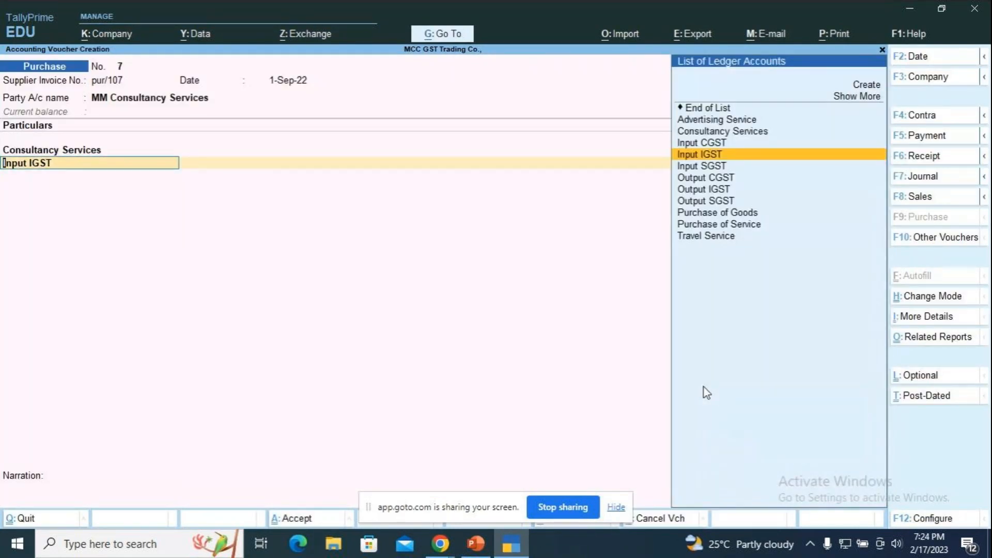
Change the Input IGST line back to Input SGST and add an Input CGST line below it
{"action": "key", "text": "Down"}
{"action": "key", "text": "Down"}
{"action": "key", "text": "Down"}
{"action": "key", "text": "Up"}
{"action": "key", "text": "Up"}
{"action": "key", "text": "Up"}
{"action": "key", "text": "Down"}
{"action": "key", "text": "Return"}
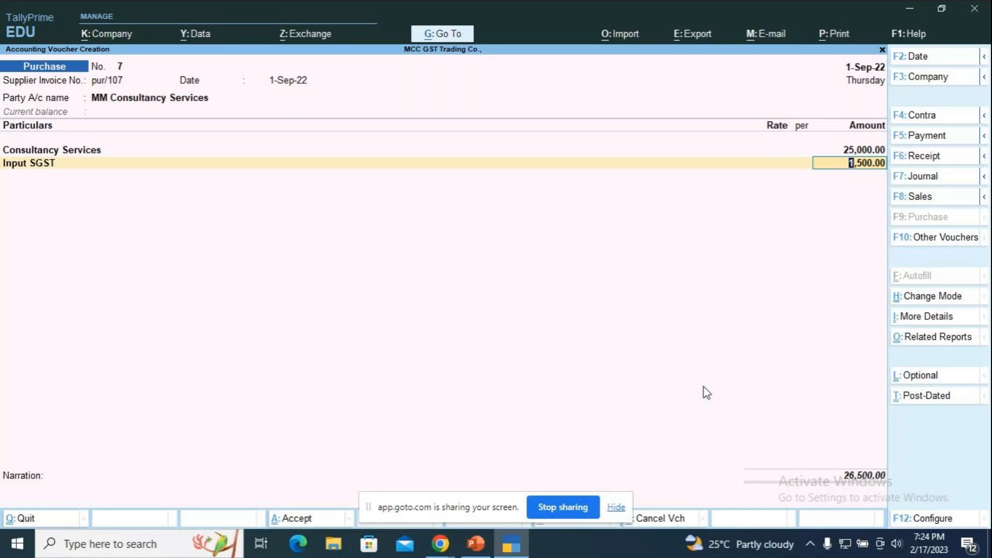
{"action": "key", "text": "Return"}
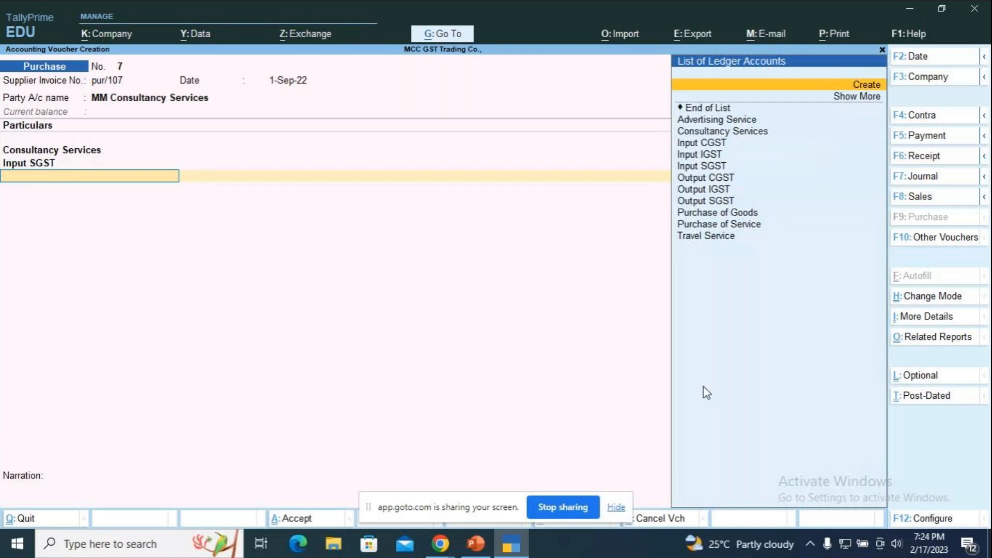
{"action": "key", "text": "Down"}
{"action": "key", "text": "Down"}
{"action": "key", "text": "Down"}
{"action": "key", "text": "Return"}
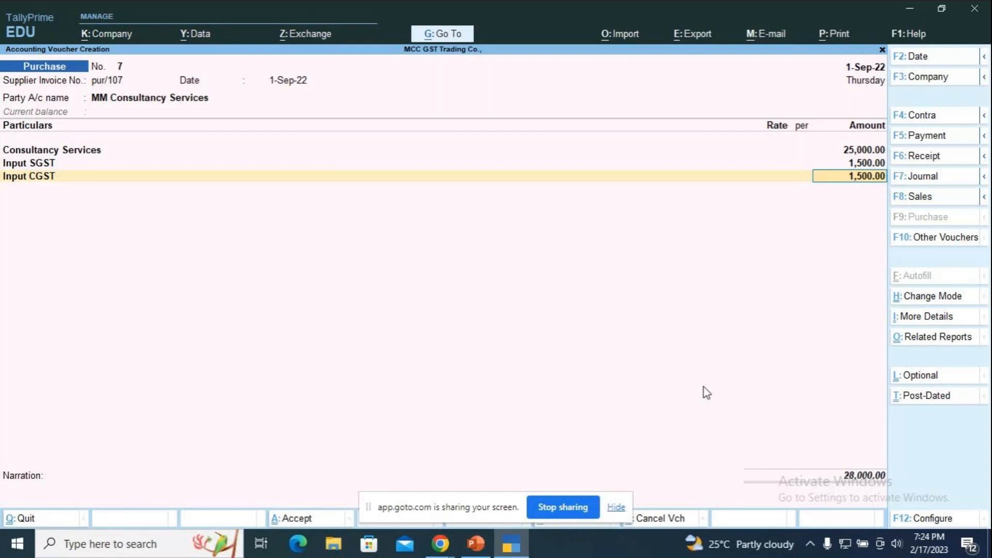
Read the consultancy services transaction on the Accounting of Supply of Services slide in PowerPoint and return to the TallyPrime voucher
{"action": "key", "text": "alt+Tab"}
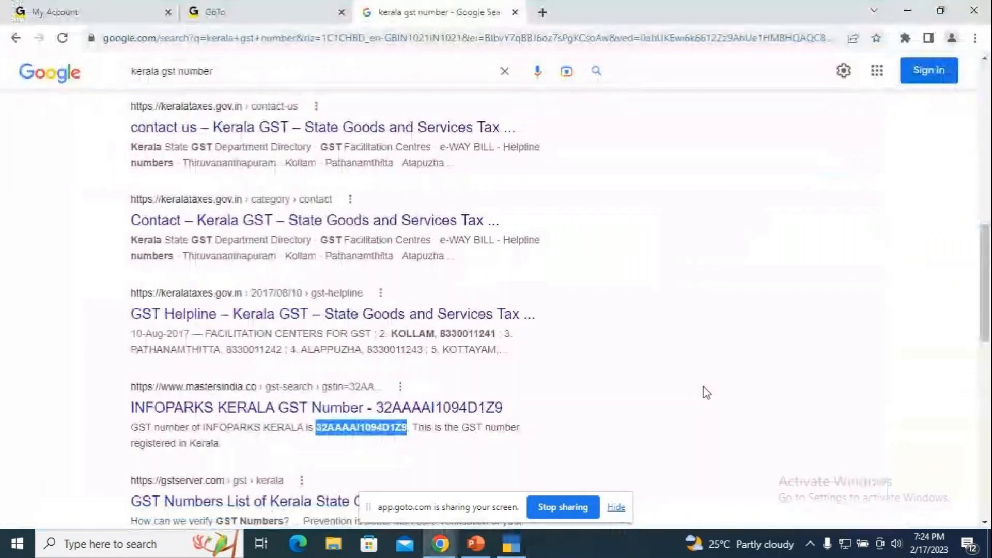
{"action": "left_click", "coordinate": [476, 544]}
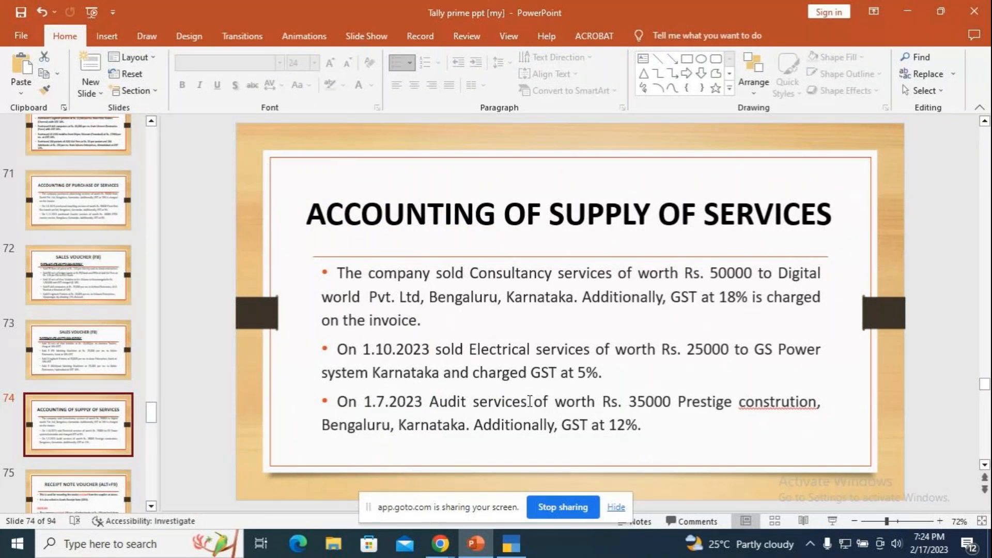
{"action": "key", "text": "alt+Tab"}
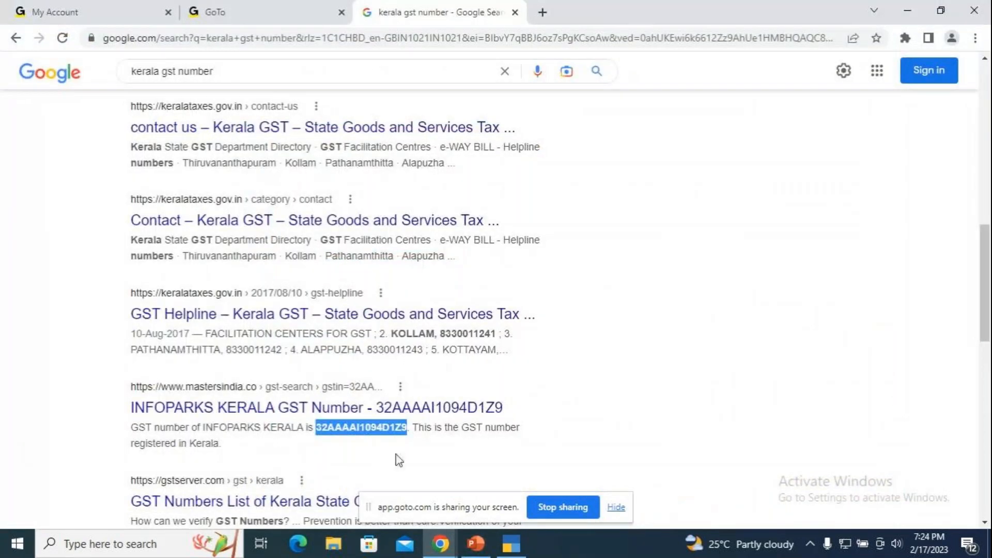
{"action": "left_click", "coordinate": [517, 543]}
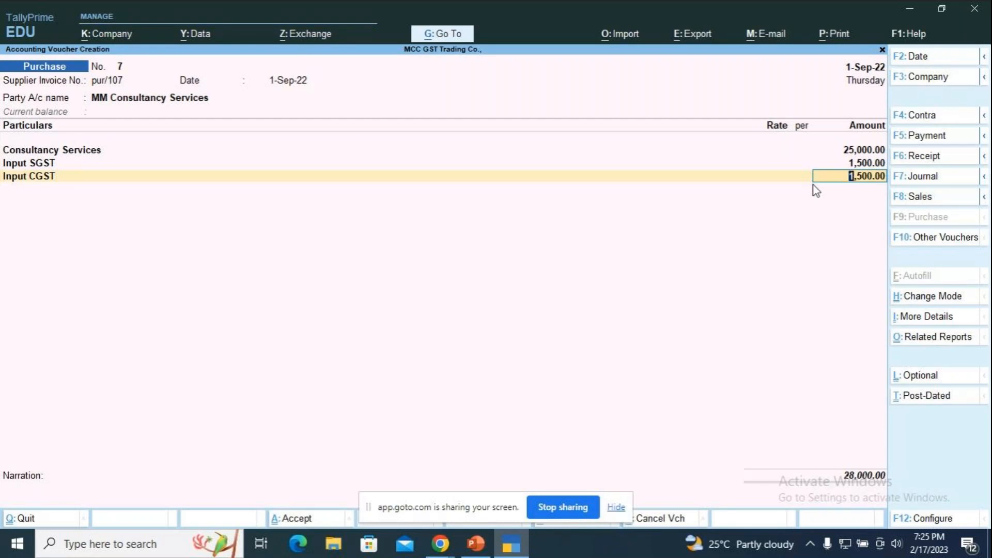
{"action": "key", "text": "alt+Tab"}
{"action": "key", "text": "alt+Tab"}
{"action": "left_click", "coordinate": [477, 543]}
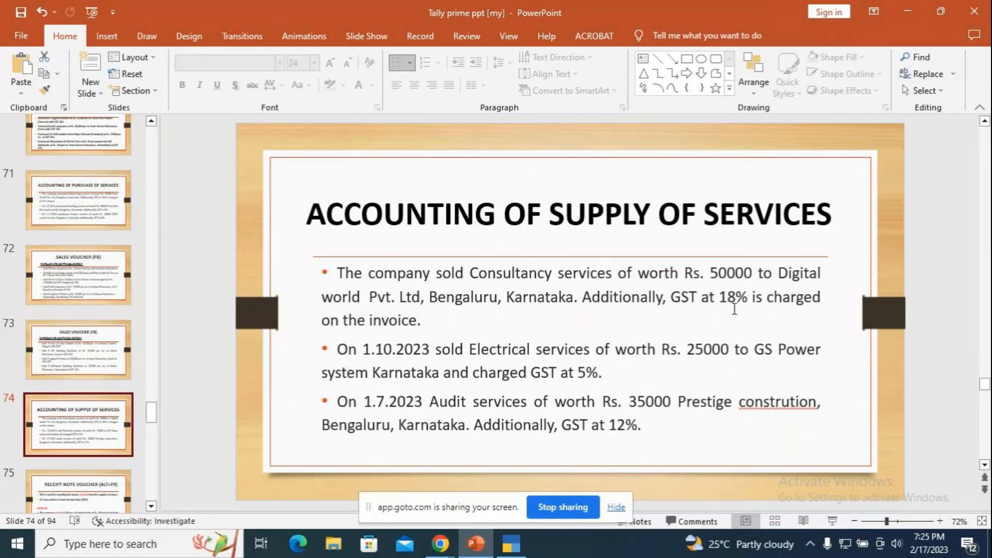
{"action": "key", "text": "alt+Tab"}
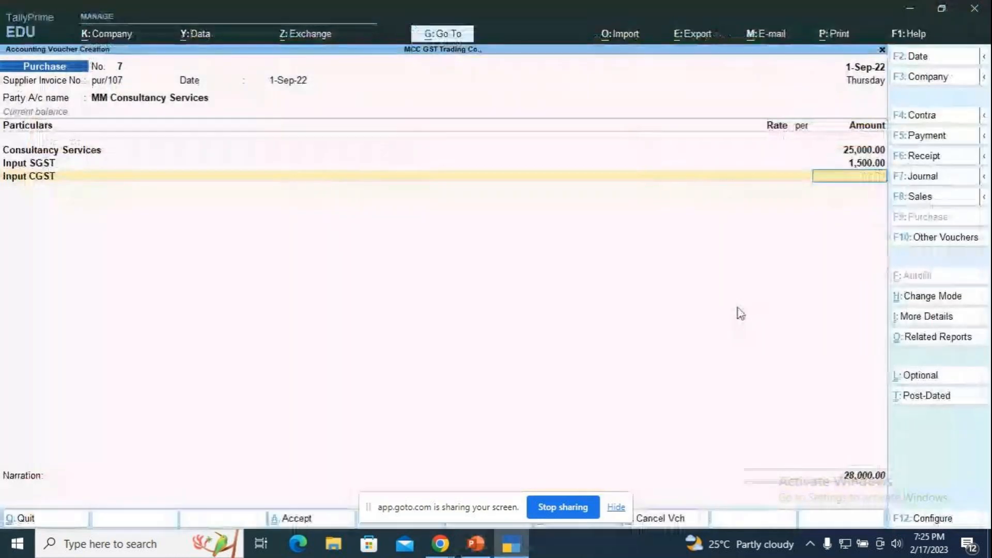
Discard the unfinished purchase voucher and start a sales voucher dated 1-Oct-22
{"action": "key", "text": "Escape"}
{"action": "key", "text": "y"}
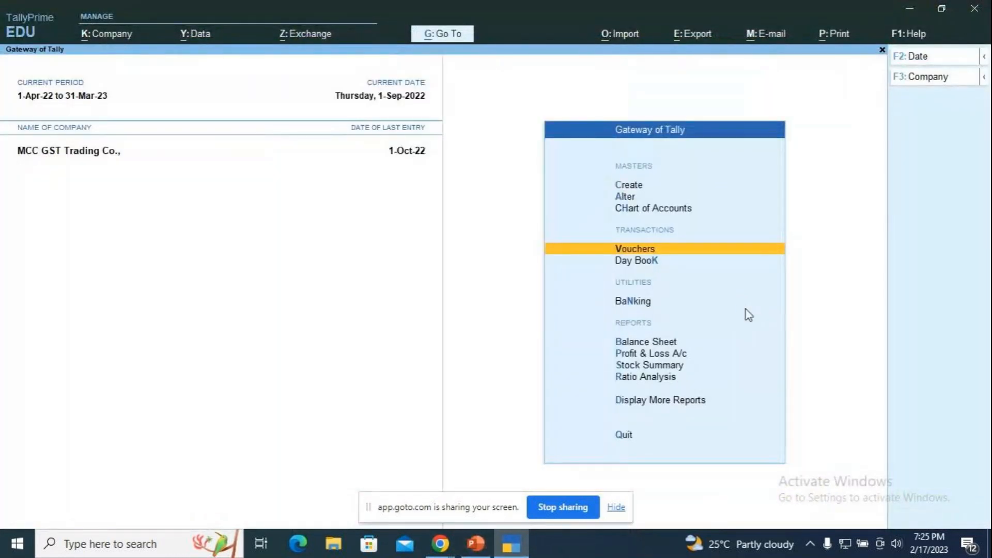
{"action": "key", "text": "Return"}
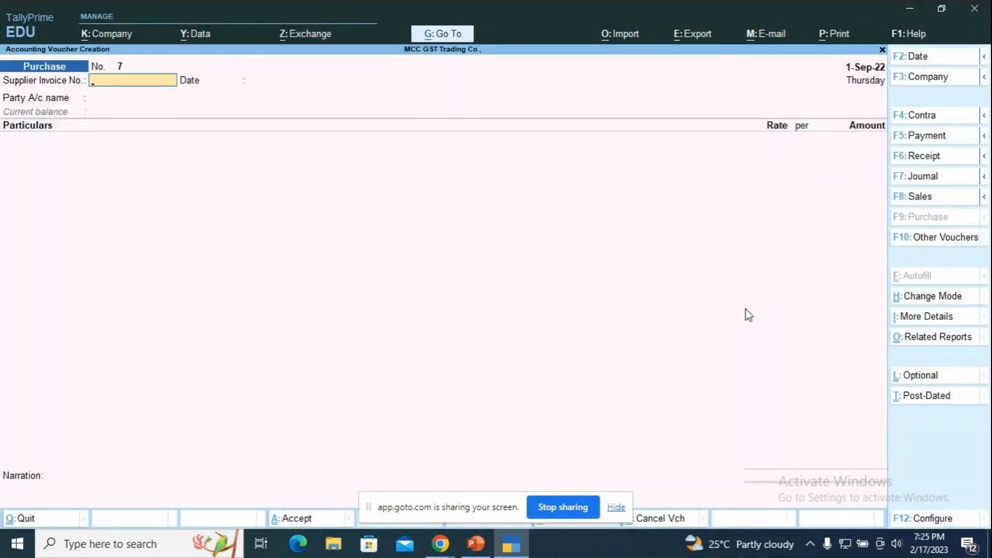
{"action": "key", "text": "F8"}
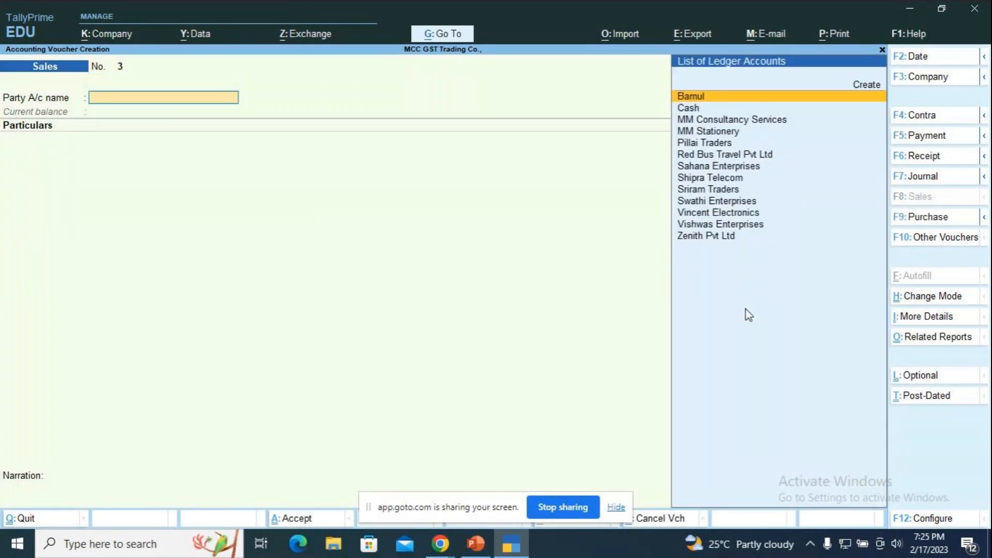
{"action": "key", "text": "F2"}
{"action": "type", "text": "1.10"}
{"action": "key", "text": "Return"}
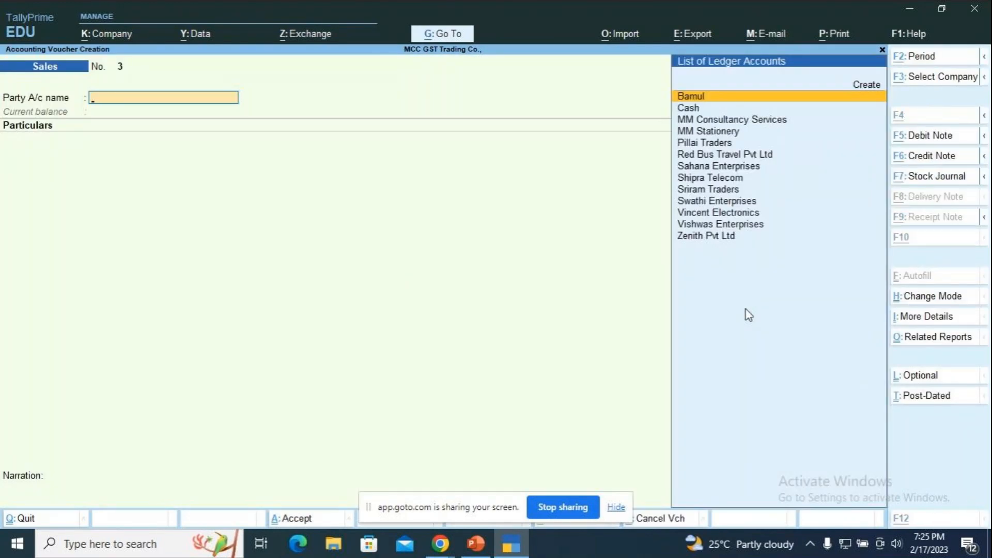
Start a new party ledger from the sales voucher and name it Digital World Pvt Ltd
{"action": "key", "text": "alt+Tab"}
{"action": "key", "text": "alt+Tab"}
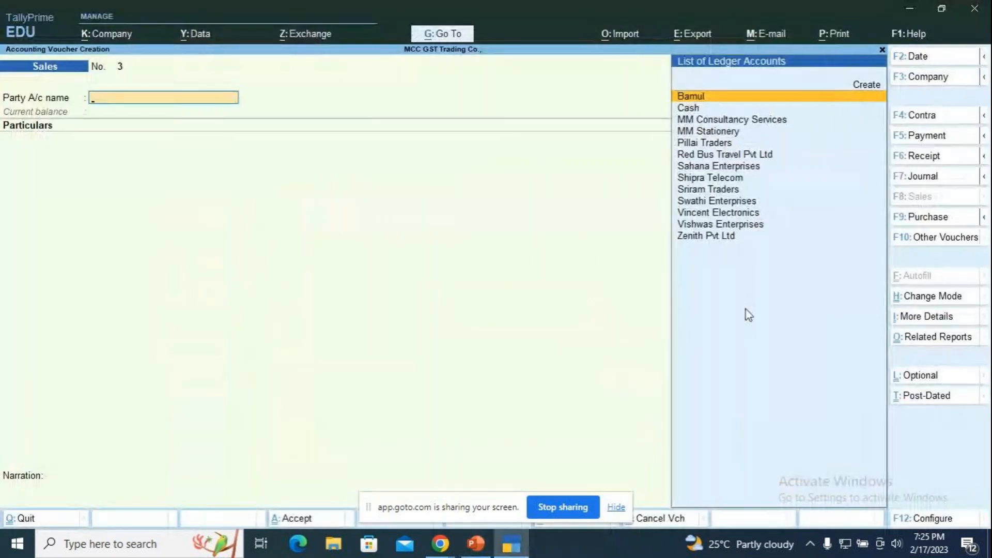
{"action": "key", "text": "alt+c"}
{"action": "type", "text": "D"}
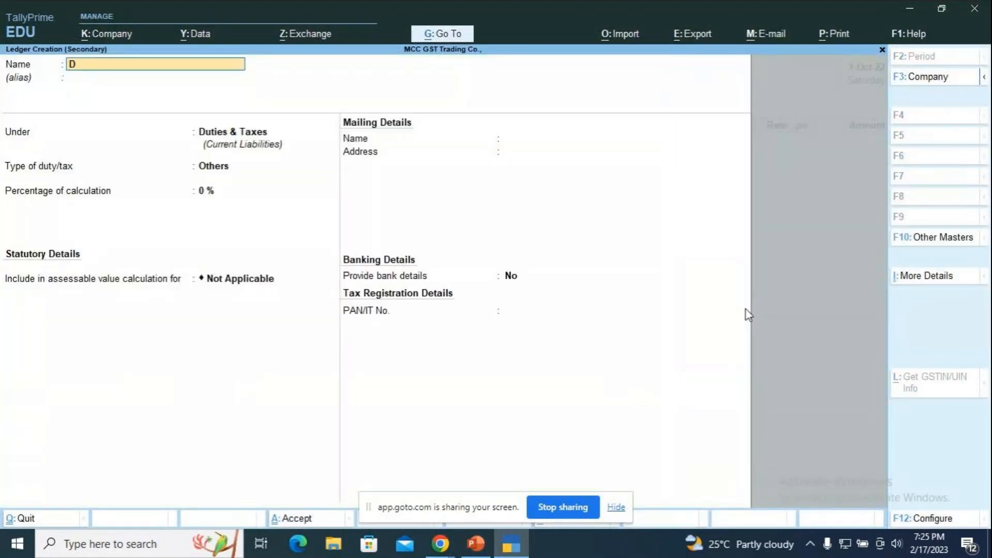
{"action": "type", "text": "igital World Pvt Lt"}
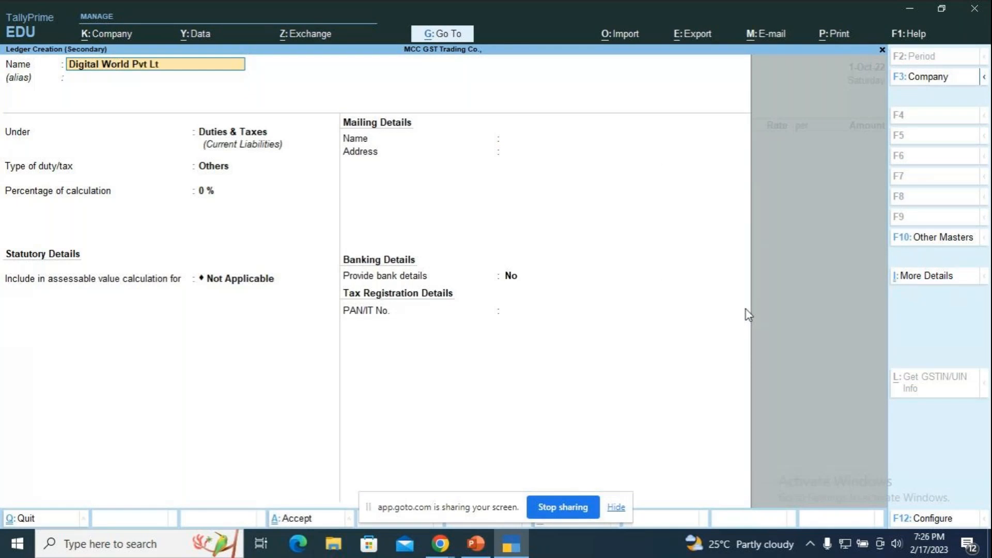
{"action": "type", "text": "d"}
{"action": "key", "text": "Return"}
Place the Digital World Pvt Ltd ledger under the Sundry Debtors group
{"action": "type", "text": "S"}
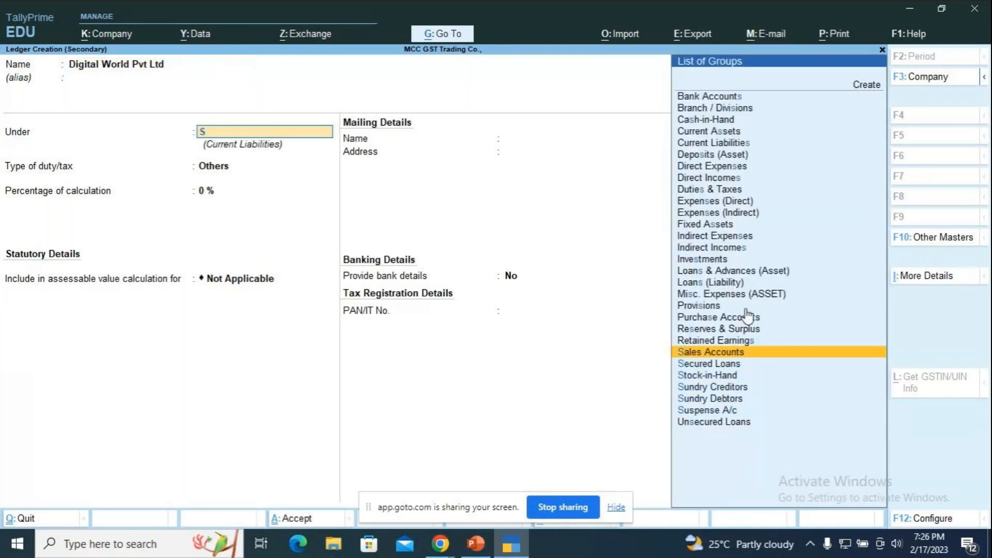
{"action": "key", "text": "Down"}
{"action": "key", "text": "Down"}
{"action": "key", "text": "Down"}
{"action": "key", "text": "Down"}
{"action": "key", "text": "Return"}
{"action": "key", "text": "Return"}
{"action": "key", "text": "Return"}
{"action": "key", "text": "Return"}
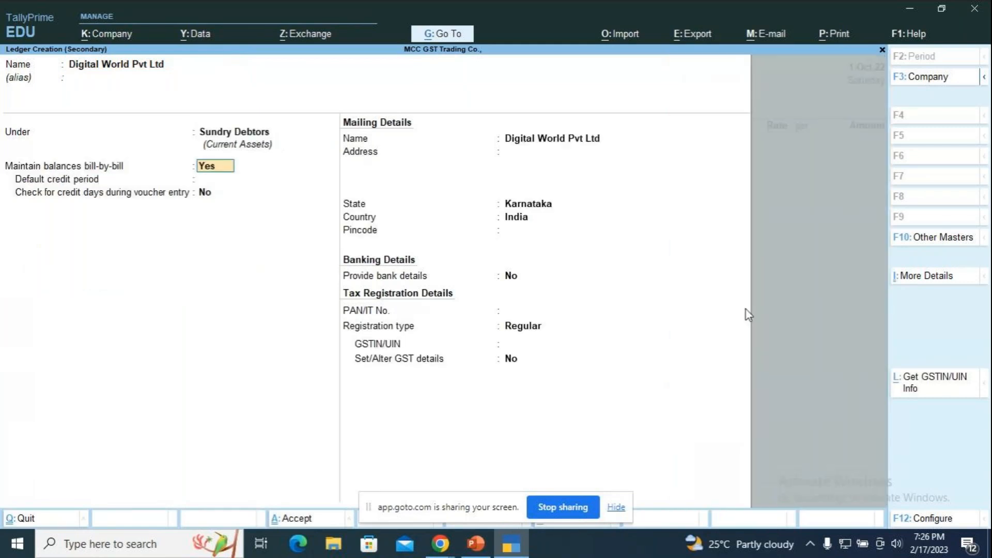
Accept bill-by-bill balances, the Karnataka, India mailing details and Regular registration for the party, continuing to its GSTIN/UIN
{"action": "key", "text": "Return"}
{"action": "key", "text": "Return"}
{"action": "key", "text": "Return"}
{"action": "key", "text": "Return"}
{"action": "key", "text": "Return"}
{"action": "key", "text": "Return"}
{"action": "key", "text": "Return"}
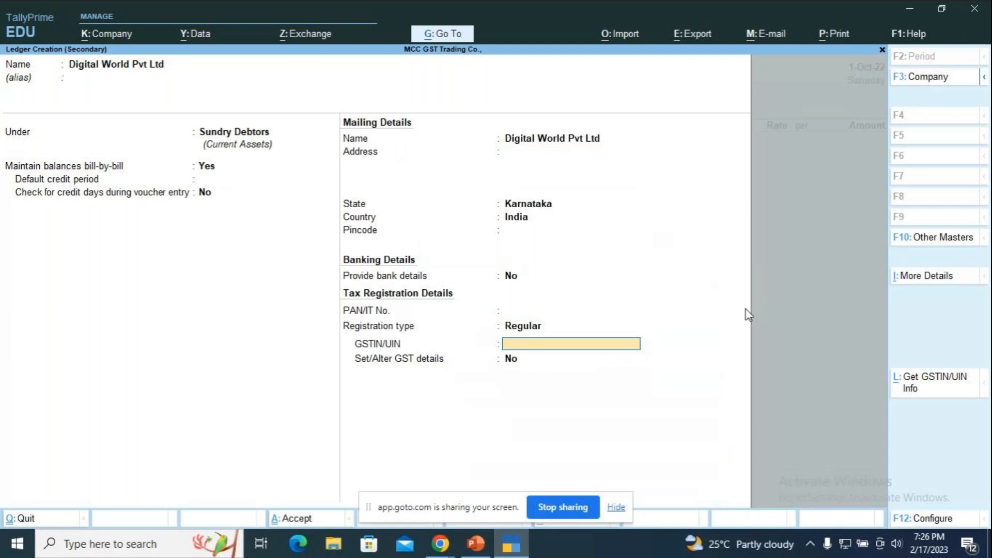
Switch to Chrome and search Google for "digital world pvt ltd karnataka gst number"
{"action": "mouse_move", "coordinate": [442, 549]}
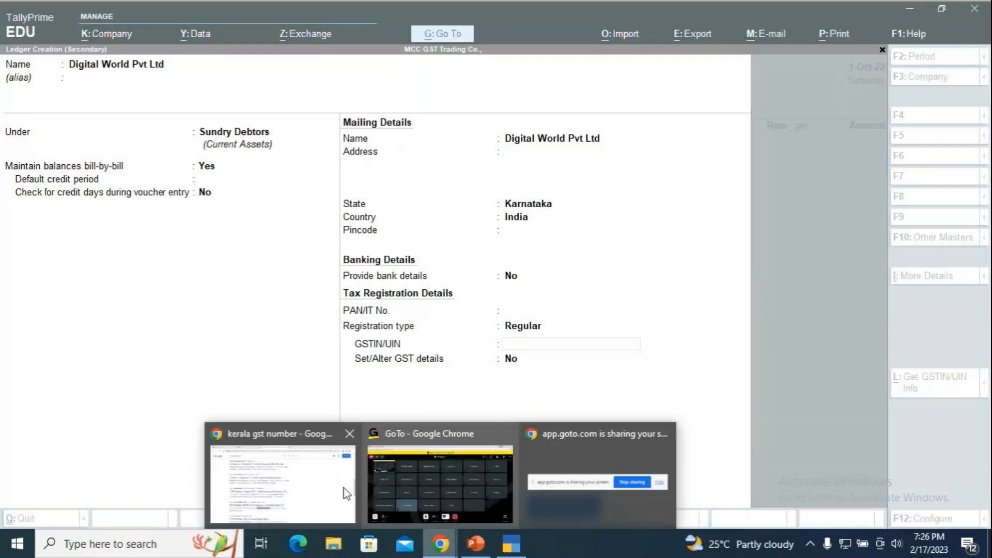
{"action": "left_click", "coordinate": [341, 489]}
{"action": "left_click", "coordinate": [505, 71]}
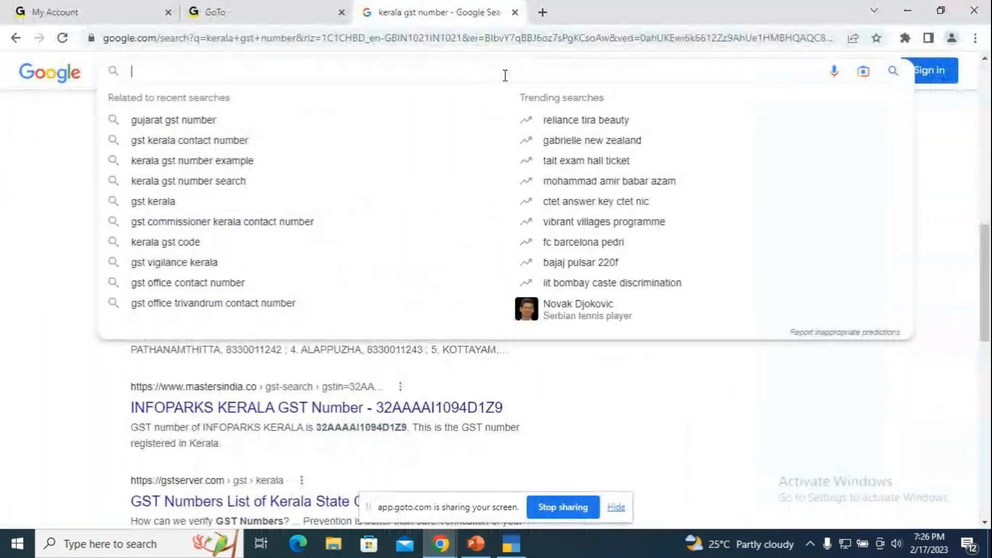
{"action": "type", "text": "digita"}
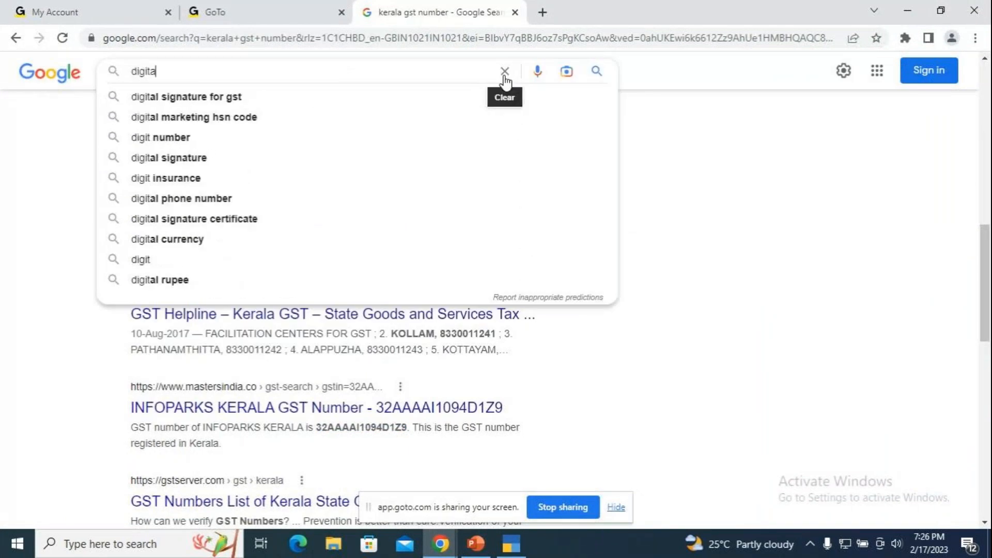
{"action": "type", "text": "l world "}
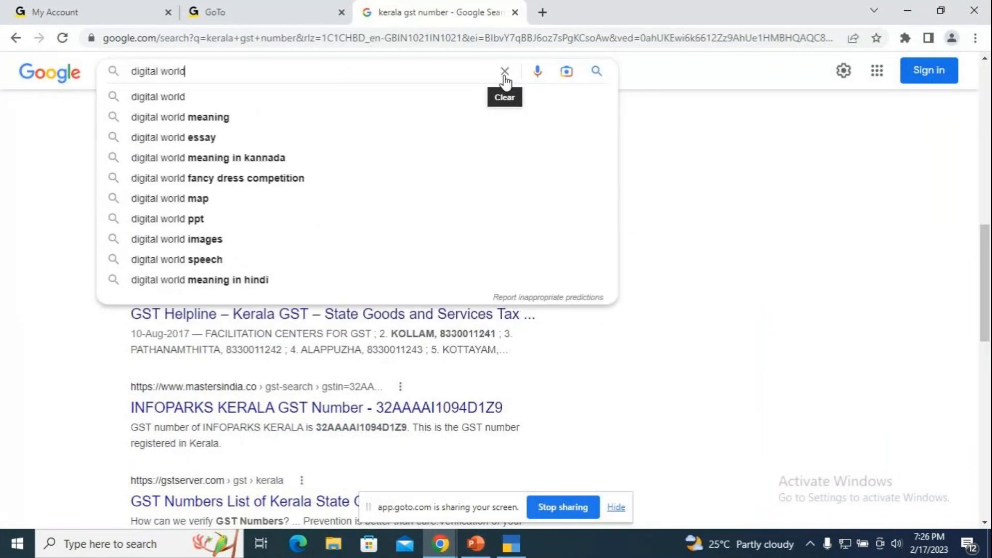
{"action": "type", "text": "pvt "}
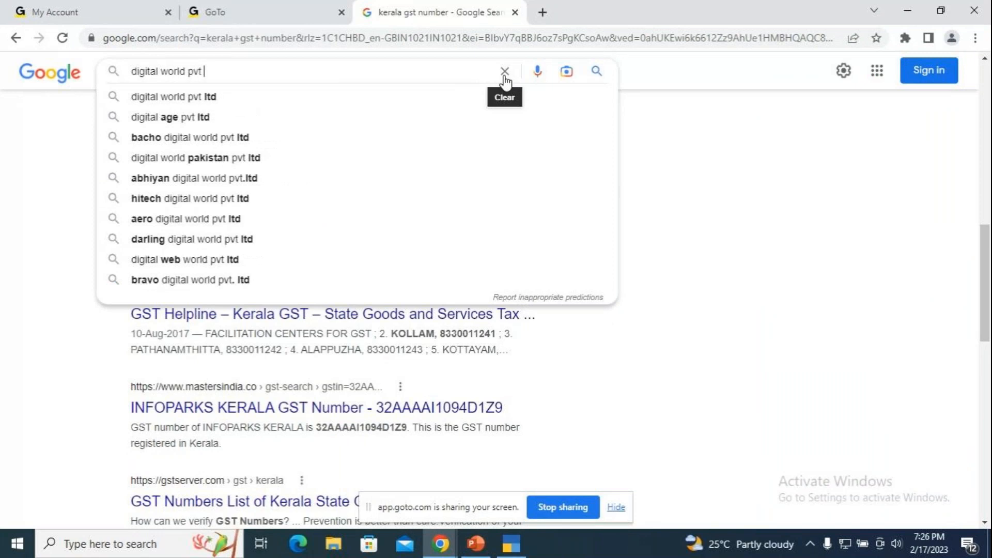
{"action": "type", "text": "ltd karnata"}
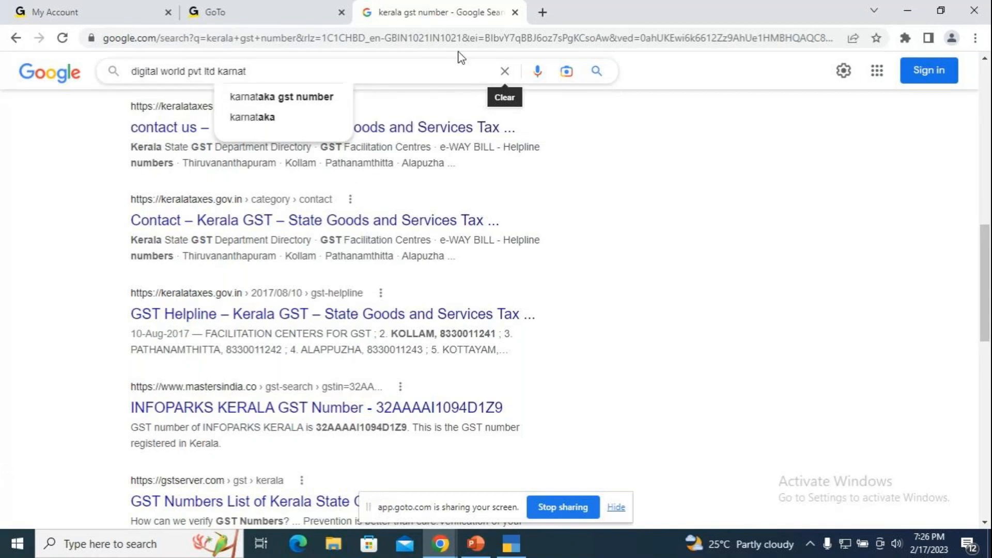
{"action": "left_click", "coordinate": [285, 103]}
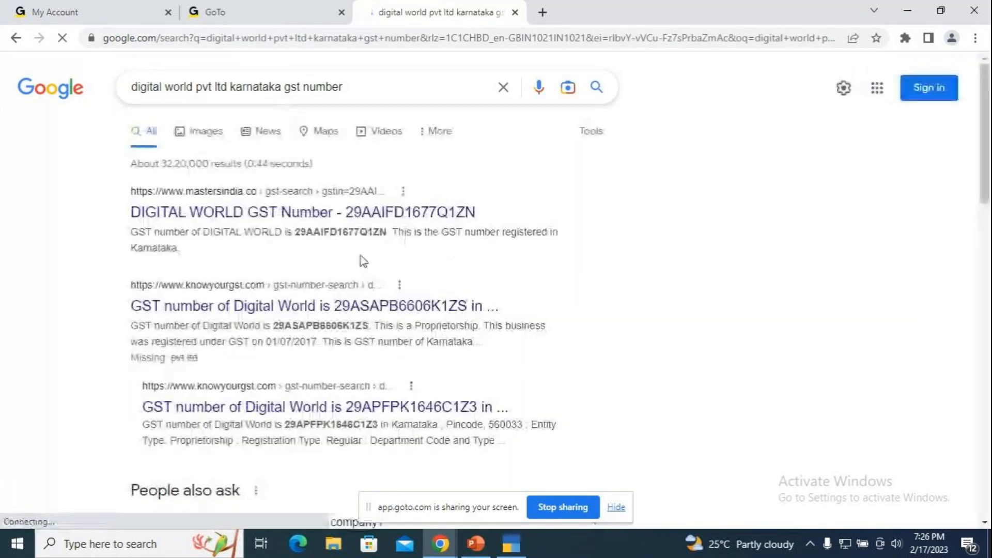
Copy the GST number from the first search result into the GSTIN/UIN of the Digital World Pvt Ltd ledger in TallyPrime
{"action": "double_click", "coordinate": [352, 231]}
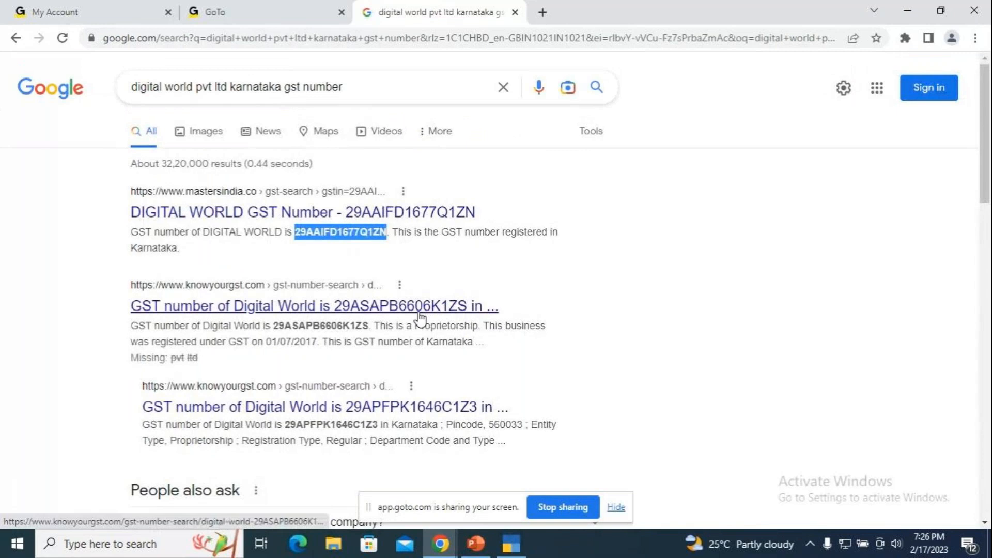
{"action": "left_click", "coordinate": [512, 544]}
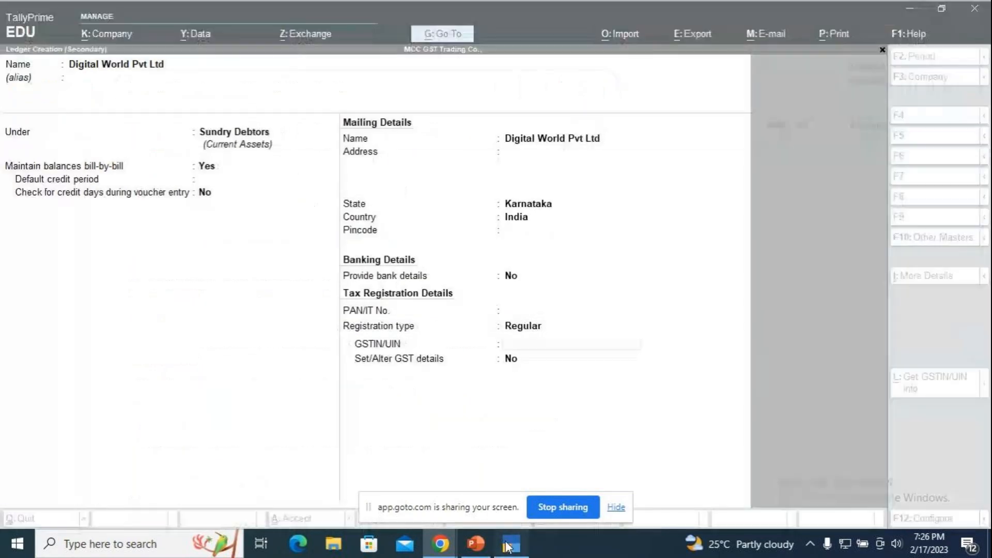
{"action": "key", "text": "ctrl+alt+v"}
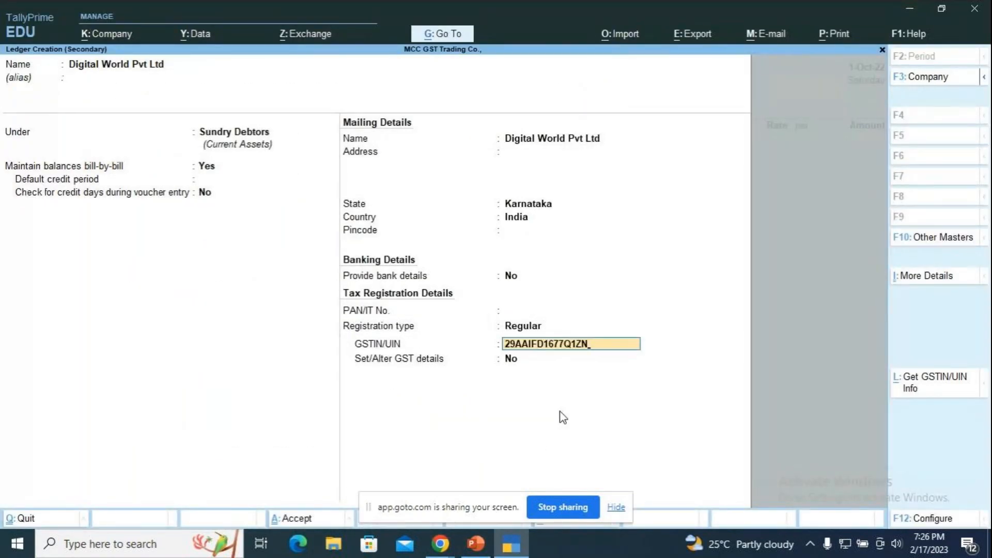
Save the Digital World Pvt Ltd ledger and accept the sales voucher's blank dispatch details and default party details
{"action": "key", "text": "Return"}
{"action": "key", "text": "Return"}
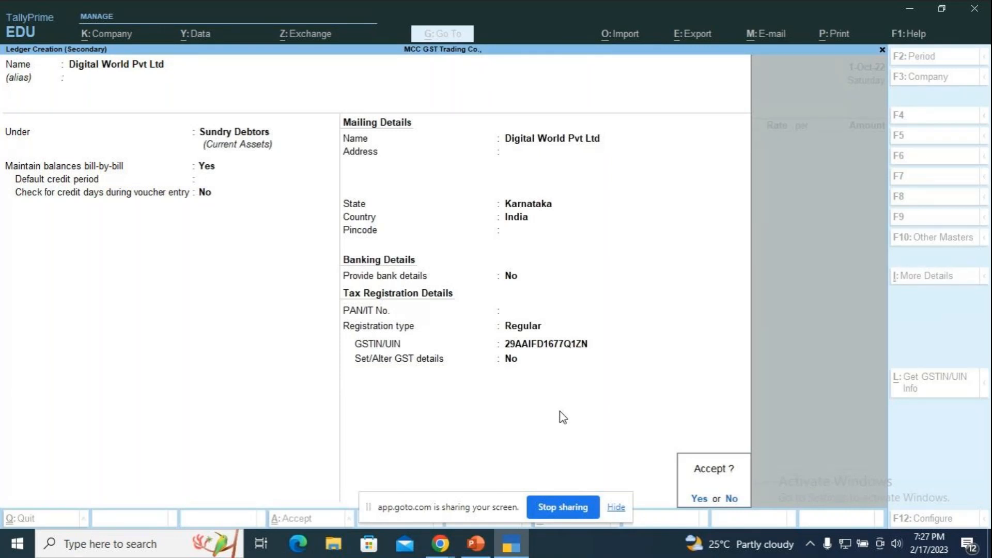
{"action": "key", "text": "Return"}
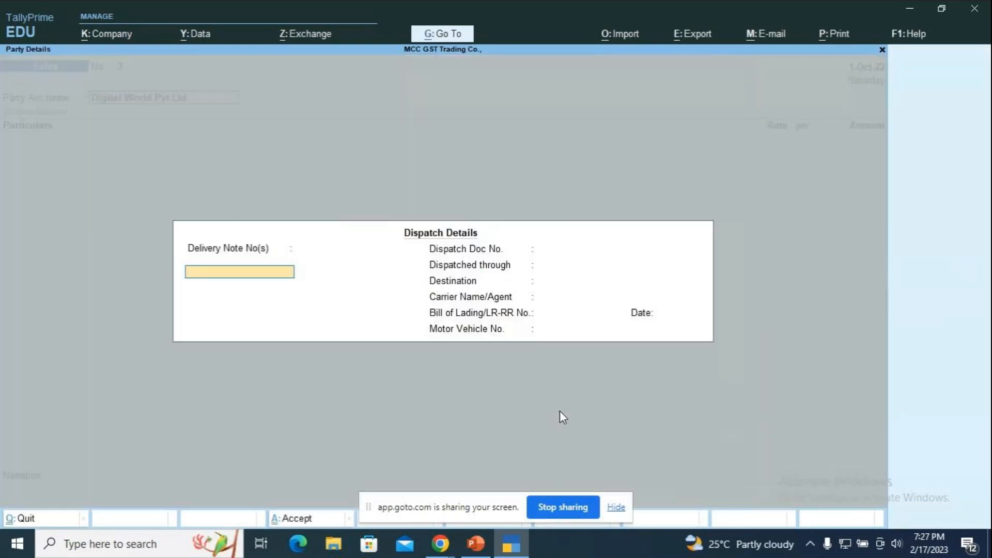
{"action": "key", "text": "ctrl+a"}
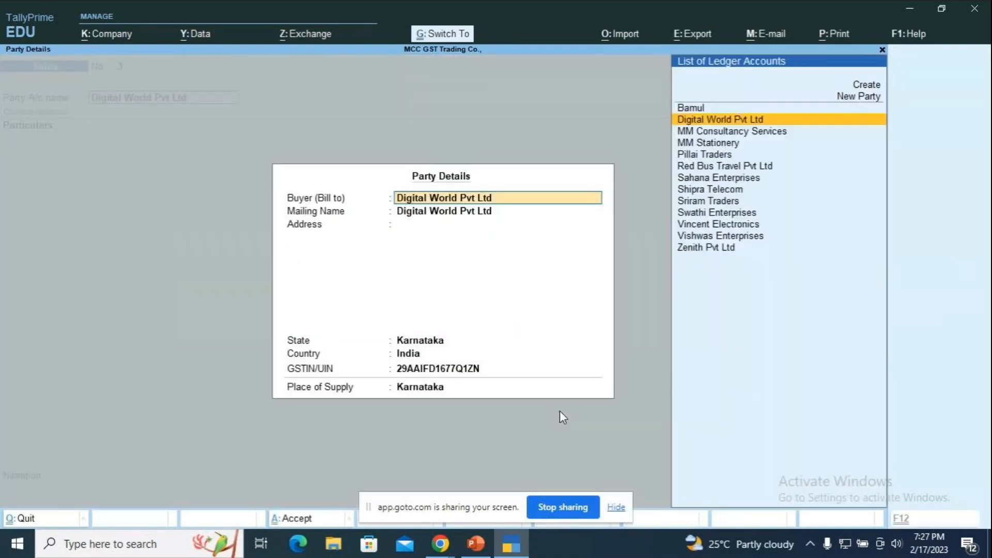
{"action": "key", "text": "ctrl+a"}
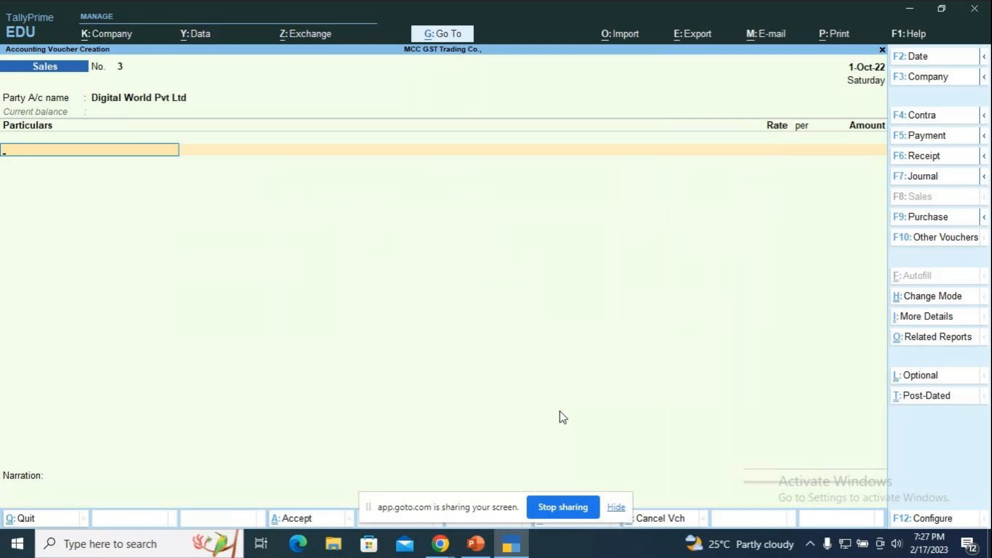
Start a new ledger from the voucher's particulars and name it "Consultancy Services - Sales", without an alias
{"action": "key", "text": "alt+c"}
{"action": "type", "text": "Consultancy Se"}
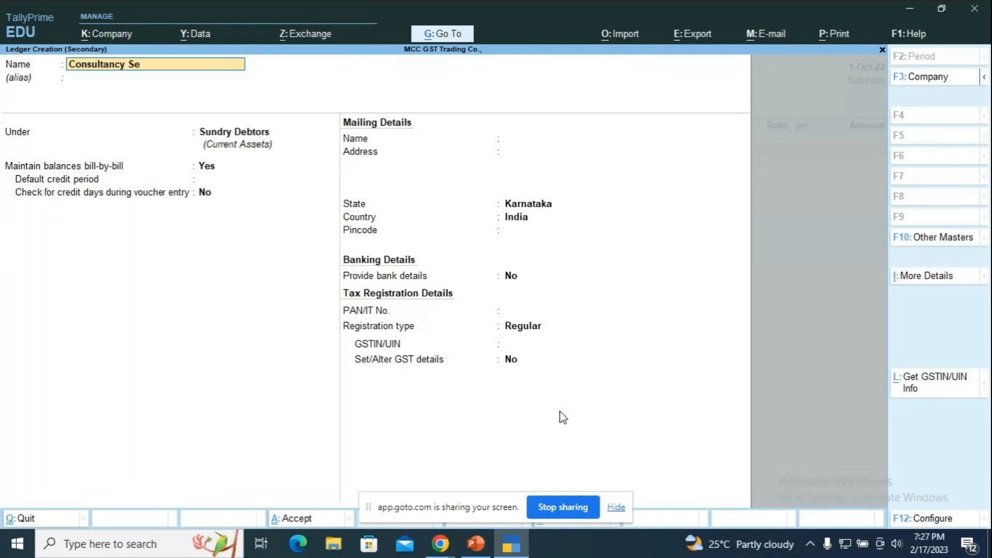
{"action": "type", "text": "rvices - Sales"}
{"action": "key", "text": "Return"}
{"action": "key", "text": "Return"}
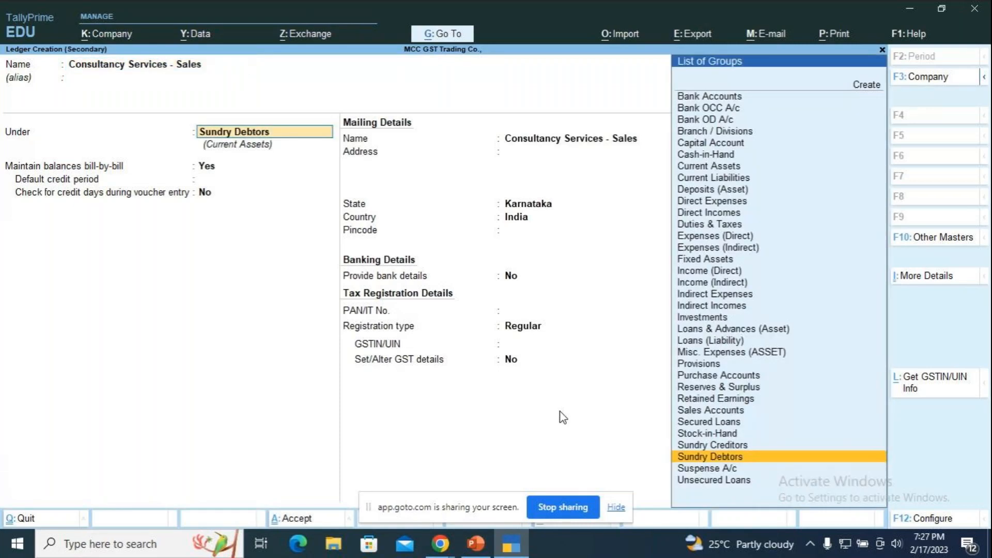
Put the ledger under Sales Accounts and set Set/Alter GST Details to Yes to open its GST details
{"action": "type", "text": "S"}
{"action": "key", "text": "Down"}
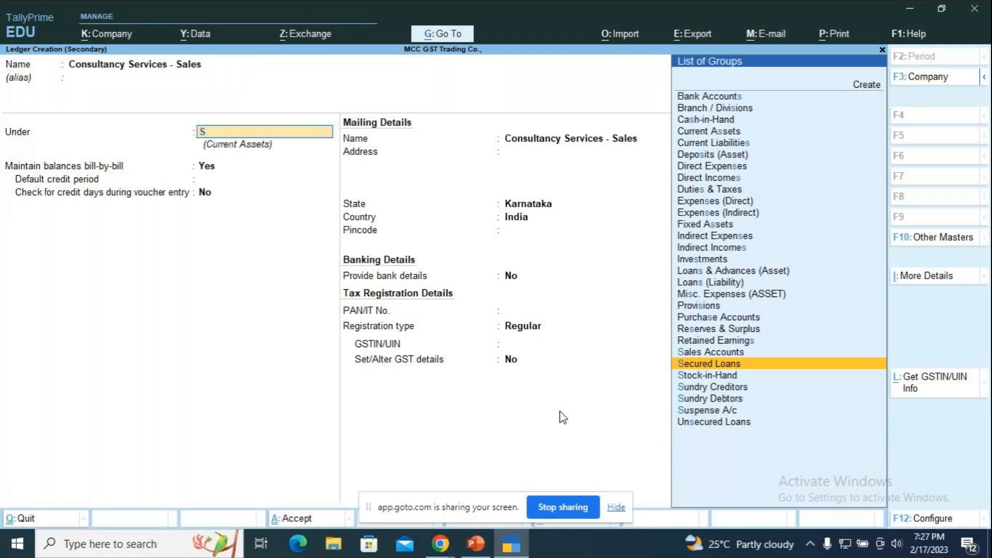
{"action": "key", "text": "Up"}
{"action": "key", "text": "Return"}
{"action": "key", "text": "Return"}
{"action": "type", "text": "y"}
{"action": "key", "text": "Return"}
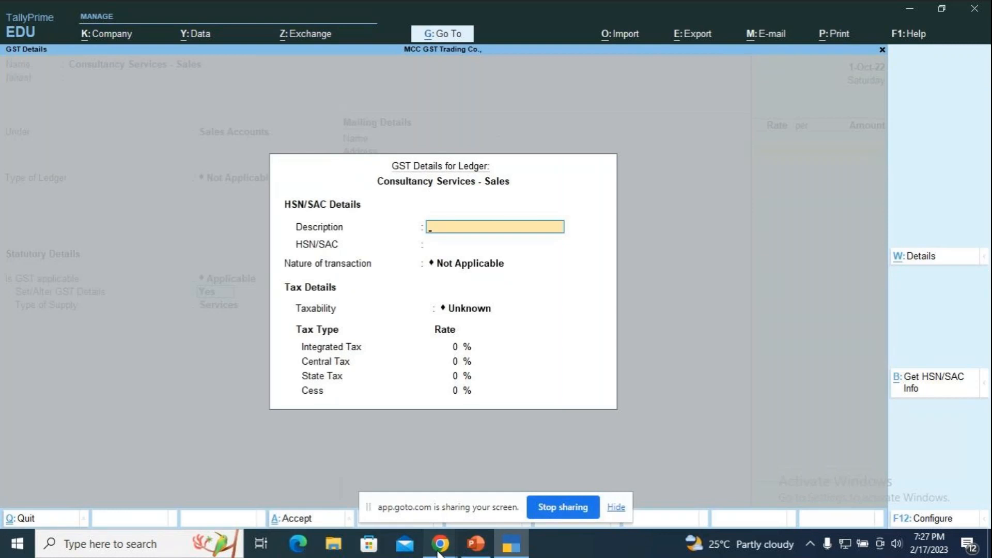
Switch to Chrome and search Google for "sac code for consultancy services"
{"action": "mouse_move", "coordinate": [439, 552]}
{"action": "left_click", "coordinate": [309, 475]}
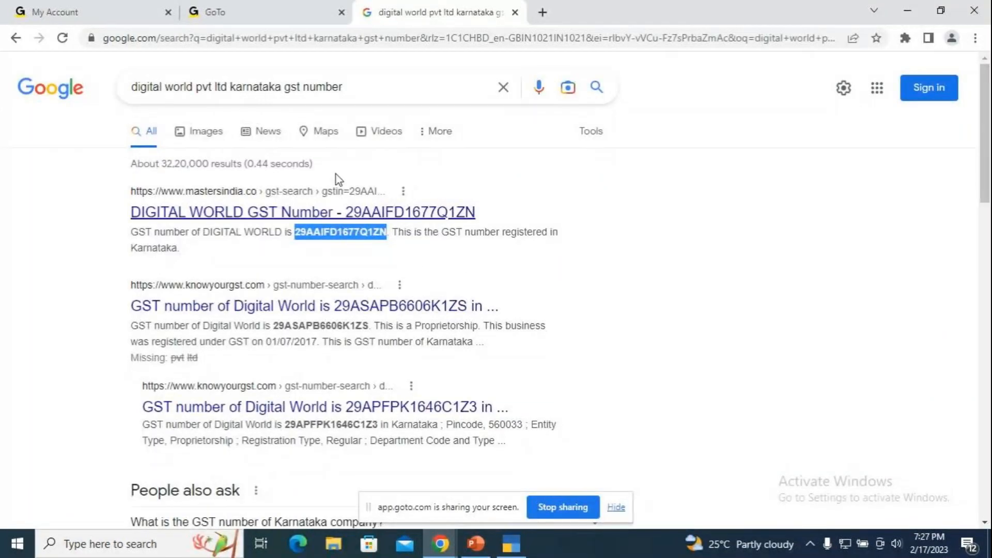
{"action": "left_click", "coordinate": [503, 87]}
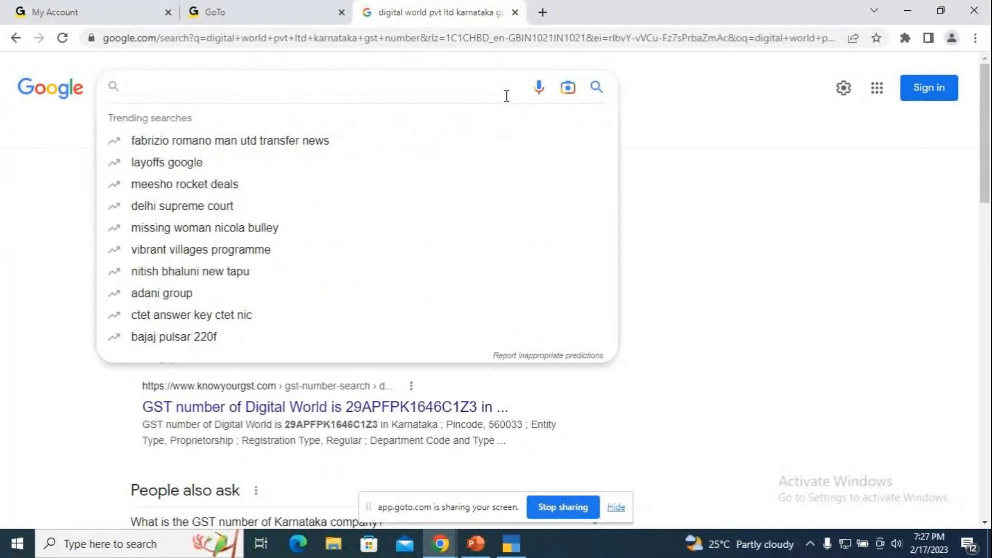
{"action": "type", "text": "sac code for con"}
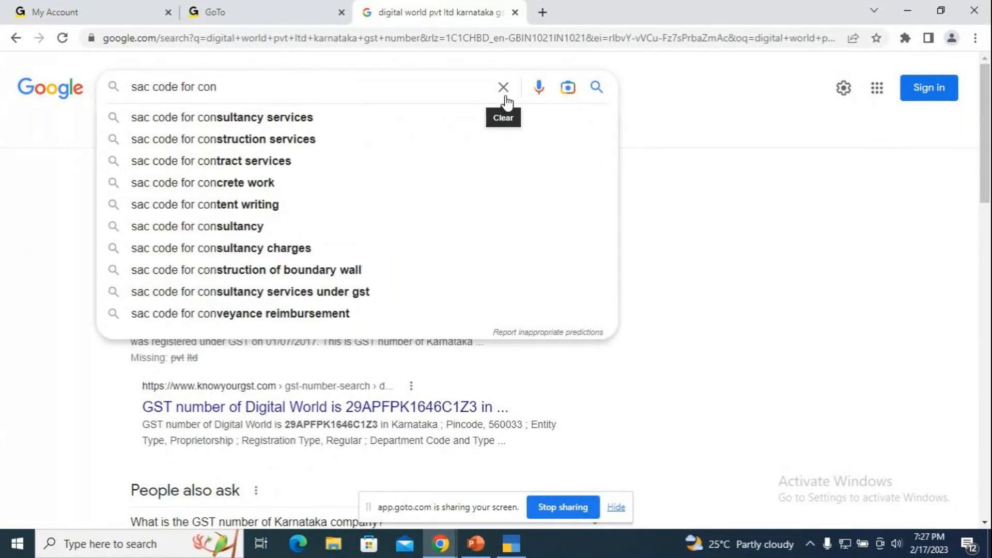
{"action": "left_click", "coordinate": [233, 117]}
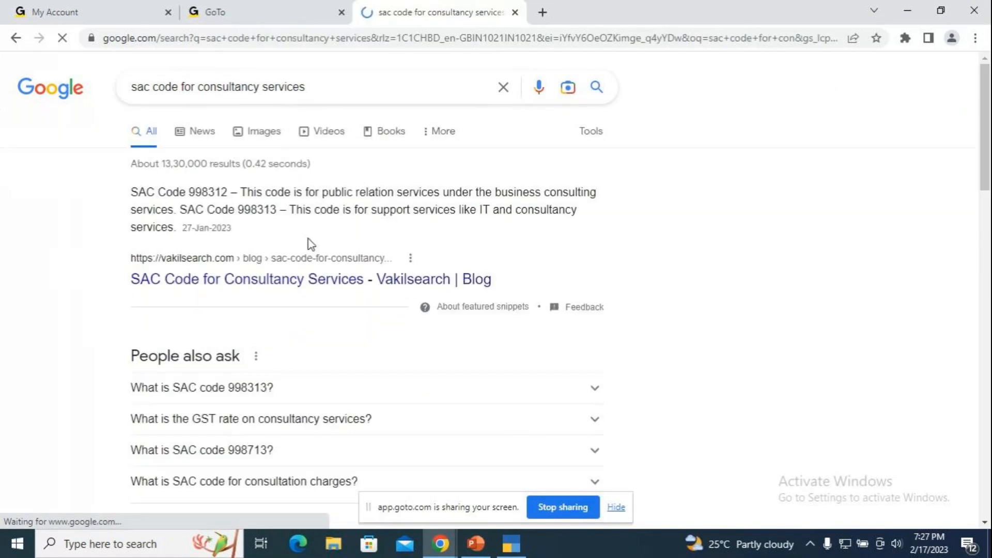
Return to TallyPrime and fill the ledger's HSN/SAC details with description "Consultancy Service" and code 998312
{"action": "left_click", "coordinate": [520, 550]}
{"action": "key", "text": "Return"}
{"action": "type", "text": "998312"}
{"action": "key", "text": "Up"}
{"action": "type", "text": "Consultancy Service"}
{"action": "key", "text": "Return"}
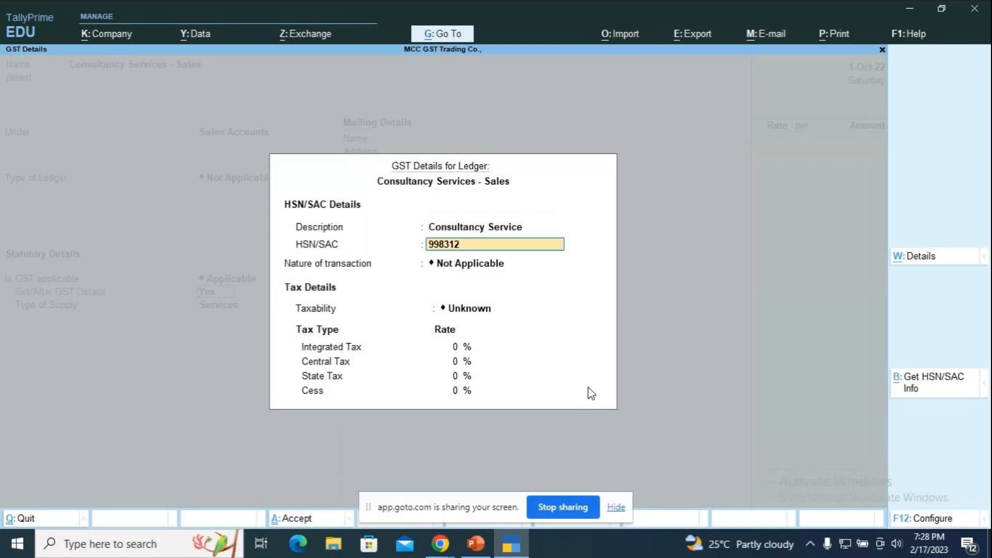
Set the nature of transaction in the ledger's GST details to Sales Taxable
{"action": "key", "text": "Return"}
{"action": "key", "text": "Return"}
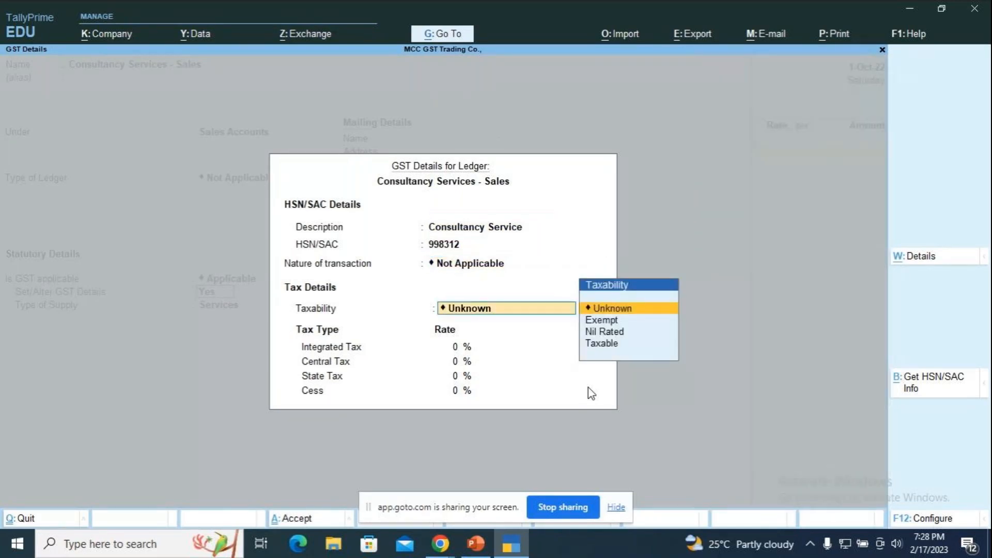
{"action": "key", "text": "BackSpace"}
{"action": "type", "text": "S"}
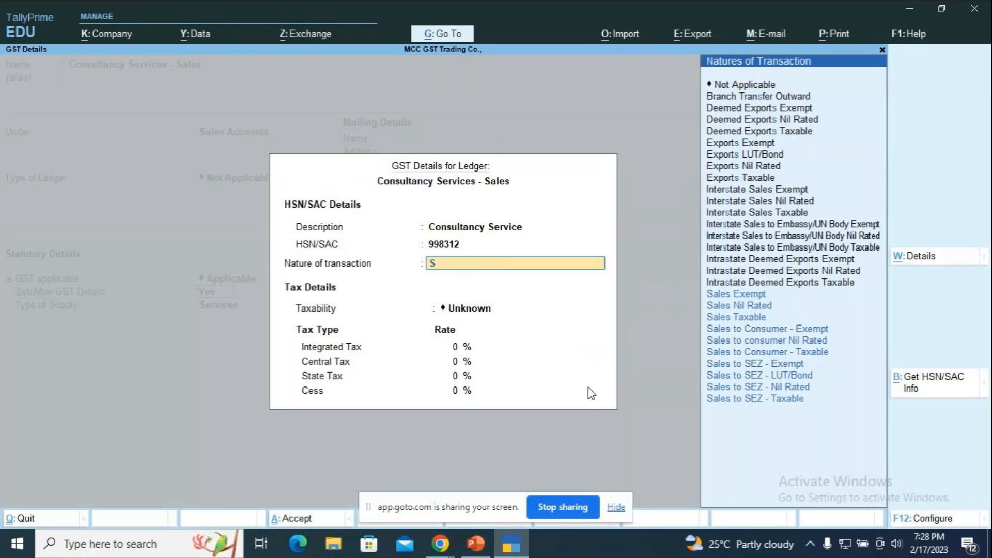
{"action": "key", "text": "Down"}
{"action": "key", "text": "Down"}
{"action": "key", "text": "Down"}
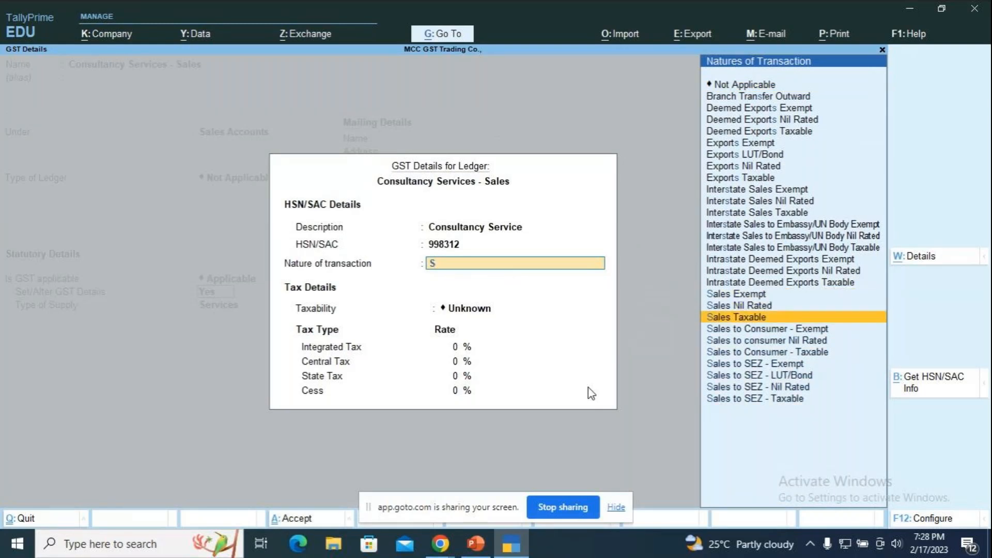
{"action": "key", "text": "Return"}
Set the integrated tax rate to 18%, keep the cess at 0%, and accept the GST details
{"action": "type", "text": "18"}
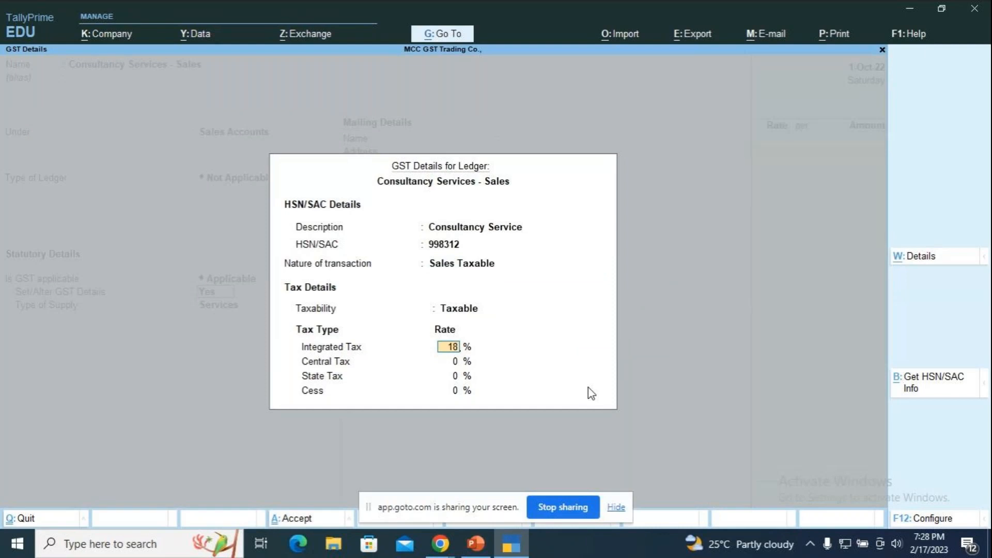
{"action": "key", "text": "Return"}
{"action": "key", "text": "Return"}
{"action": "key", "text": "Return"}
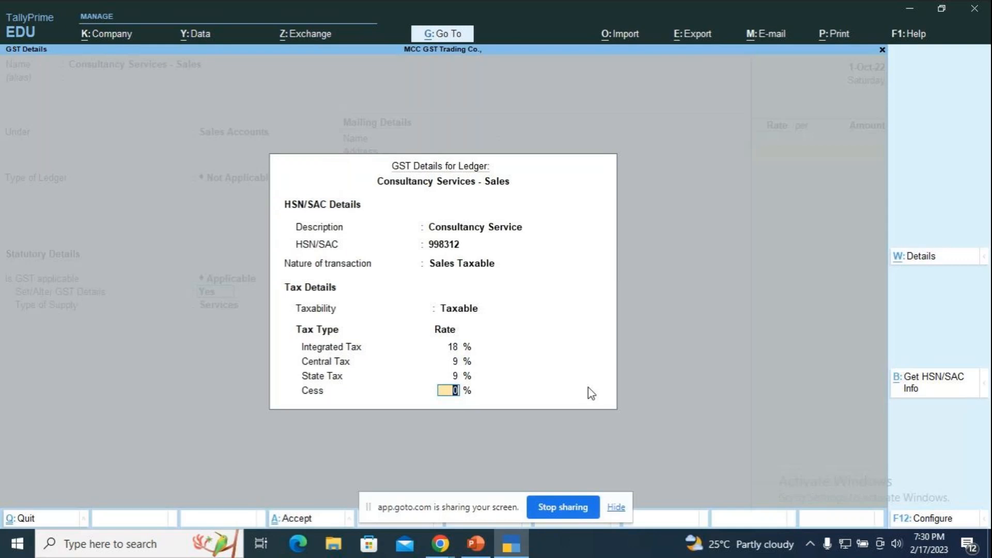
{"action": "key", "text": "Return"}
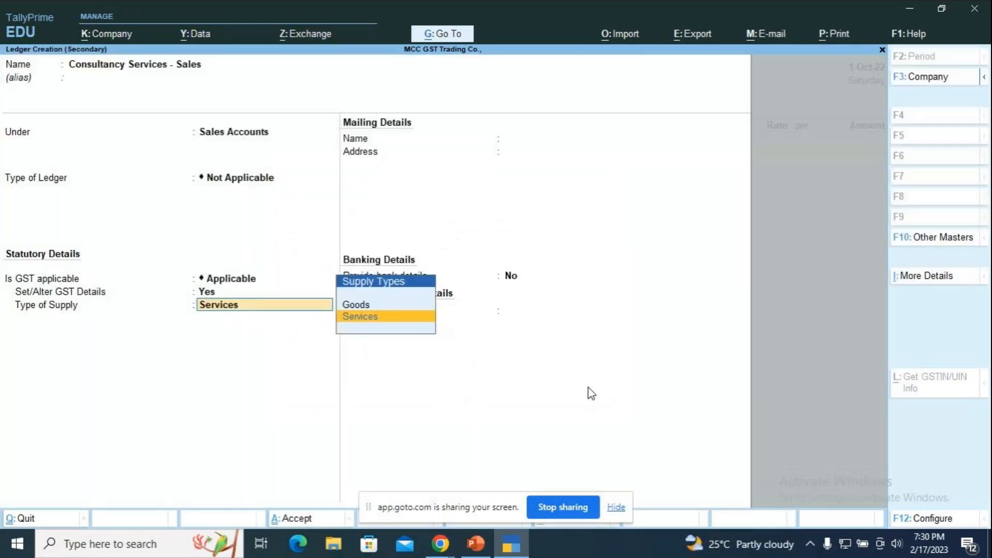
Save the ledger with Services as the type of supply and enter 50000 as its amount in the sales voucher
{"action": "key", "text": "Return"}
{"action": "key", "text": "Return"}
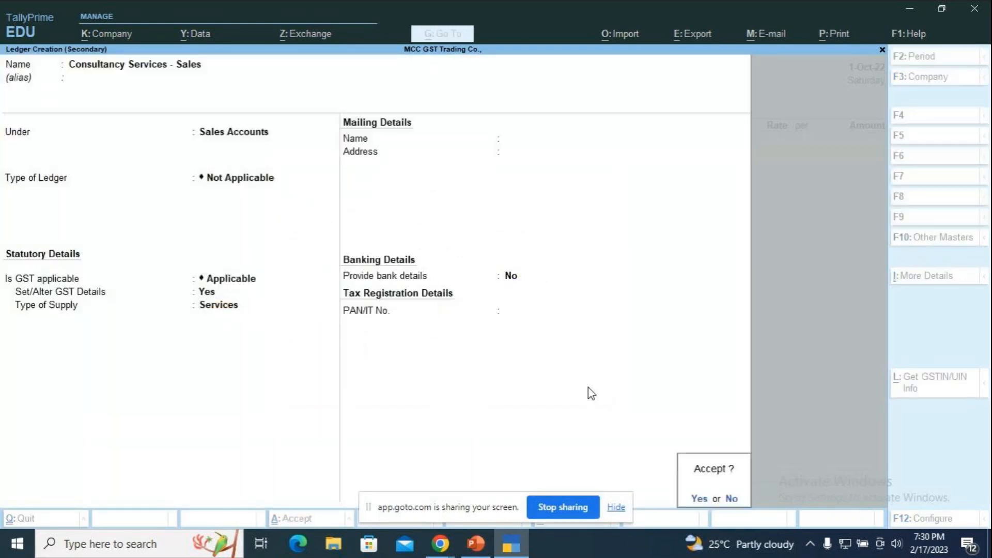
{"action": "key", "text": "Return"}
{"action": "type", "text": "50000"}
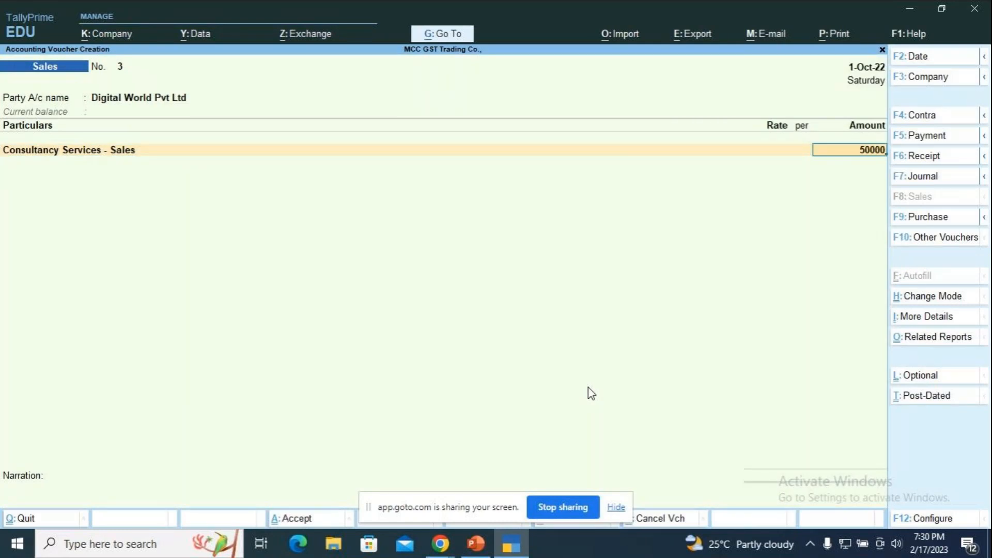
{"action": "key", "text": "Return"}
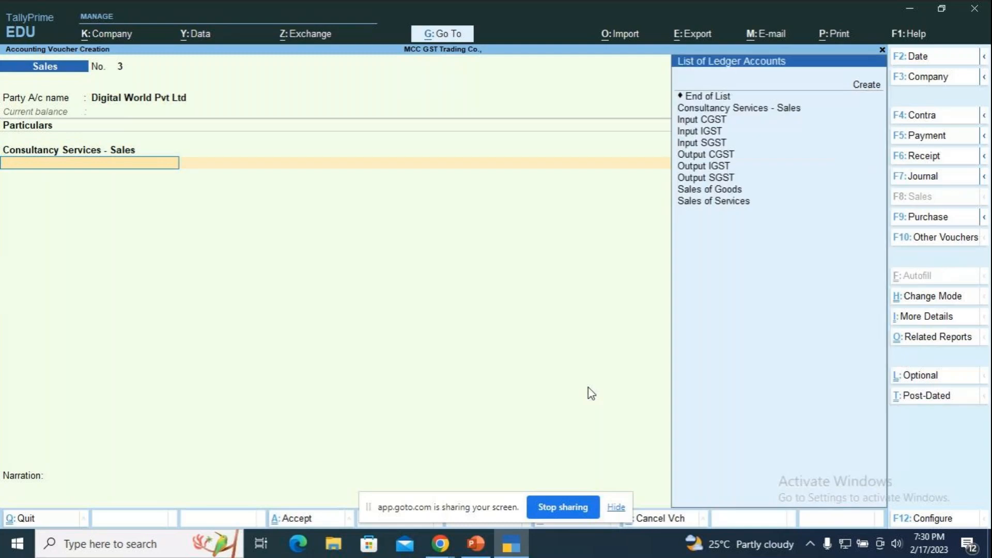
Add Output SGST as the next line of the sales voucher, accepting its calculated amount
{"action": "key", "text": "Down"}
{"action": "key", "text": "Down"}
{"action": "key", "text": "Down"}
{"action": "key", "text": "Down"}
{"action": "key", "text": "Down"}
{"action": "key", "text": "Down"}
{"action": "key", "text": "Down"}
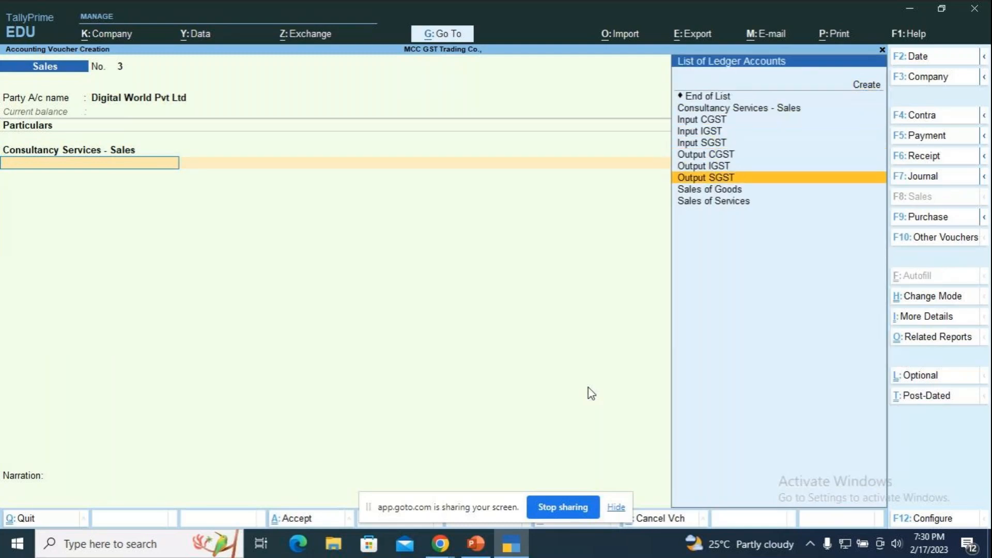
{"action": "key", "text": "Return"}
{"action": "key", "text": "Return"}
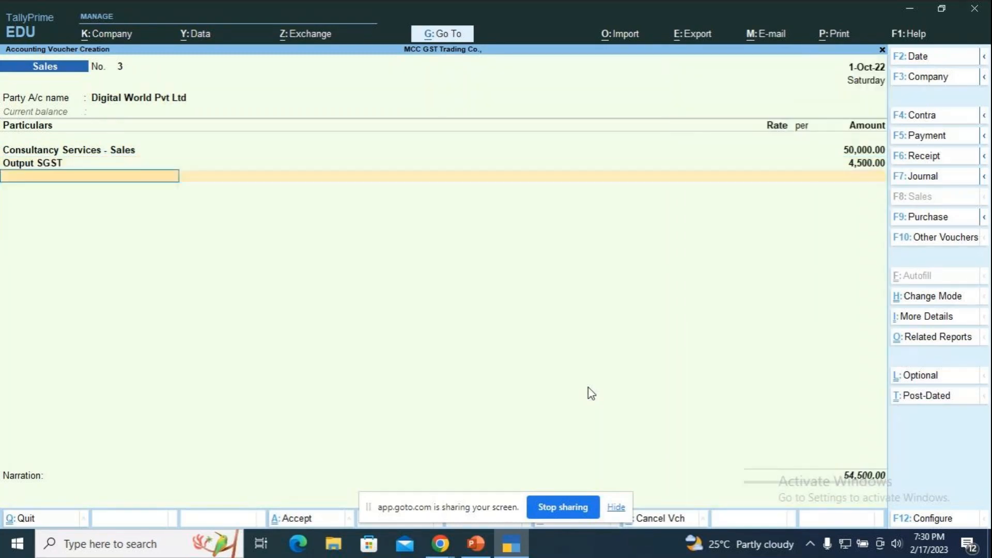
Add Output CGST as the last tax line of the sales voucher, accepting its calculated amount
{"action": "key", "text": "Down"}
{"action": "key", "text": "Down"}
{"action": "key", "text": "Down"}
{"action": "key", "text": "Down"}
{"action": "key", "text": "Down"}
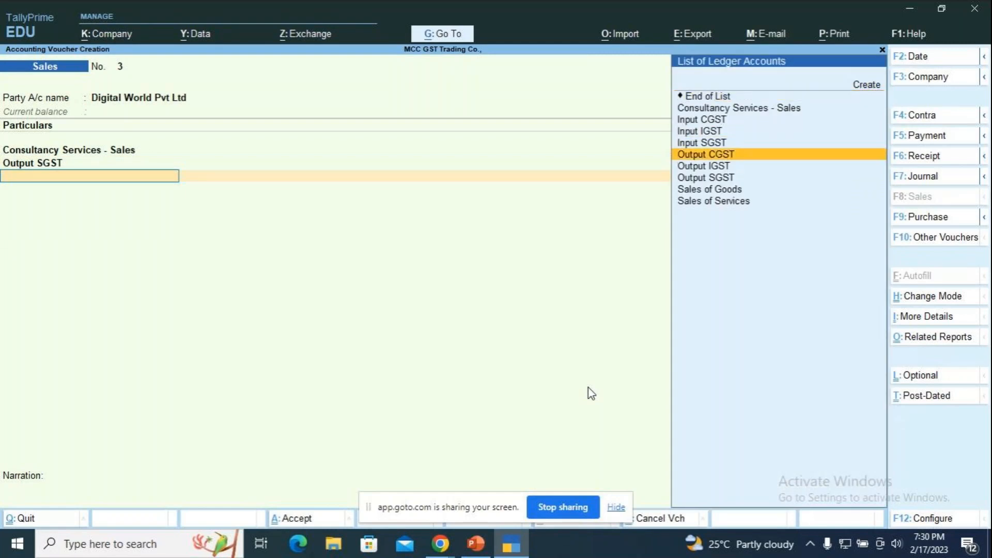
{"action": "key", "text": "Return"}
{"action": "key", "text": "Return"}
{"action": "key", "text": "Return"}
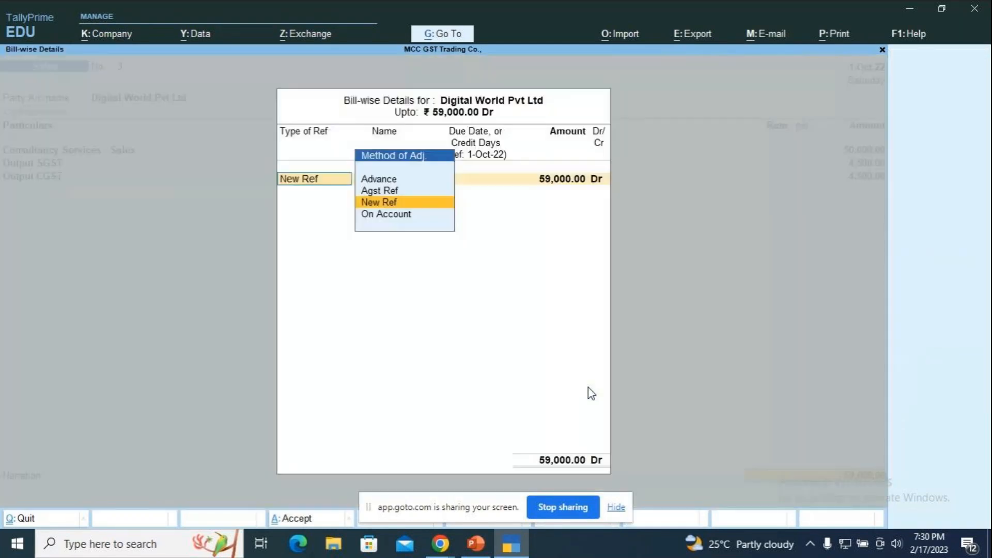
Accept the bill-wise details for Digital World Pvt Ltd as a New Ref and save the sales voucher without narration
{"action": "key", "text": "Return"}
{"action": "key", "text": "Return"}
{"action": "key", "text": "Return"}
{"action": "key", "text": "Return"}
{"action": "key", "text": "Return"}
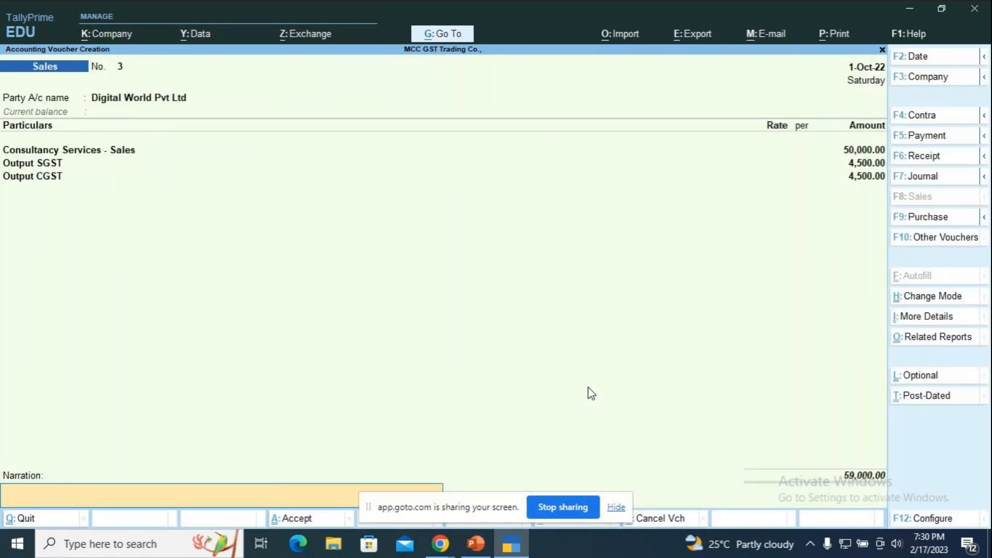
{"action": "key", "text": "Return"}
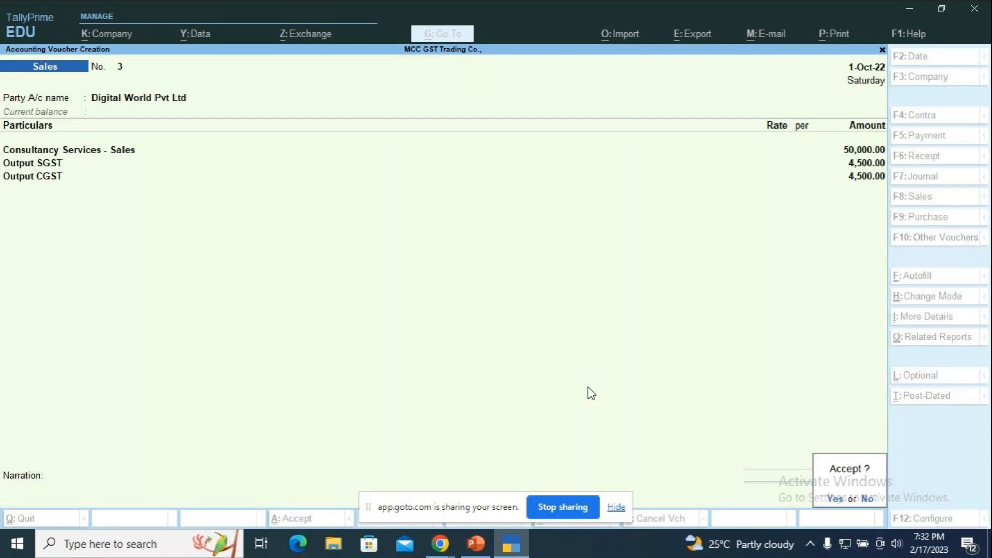
{"action": "key", "text": "Return"}
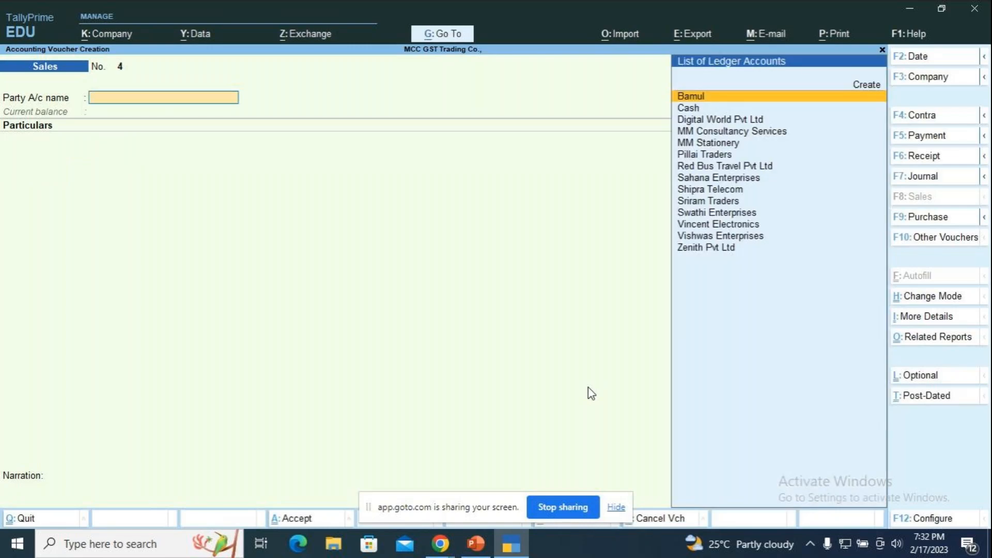
Check the electrical services exercise on the PowerPoint slide and set the new sales voucher's date to 1.11 in TallyPrime
{"action": "key", "text": "alt+Tab"}
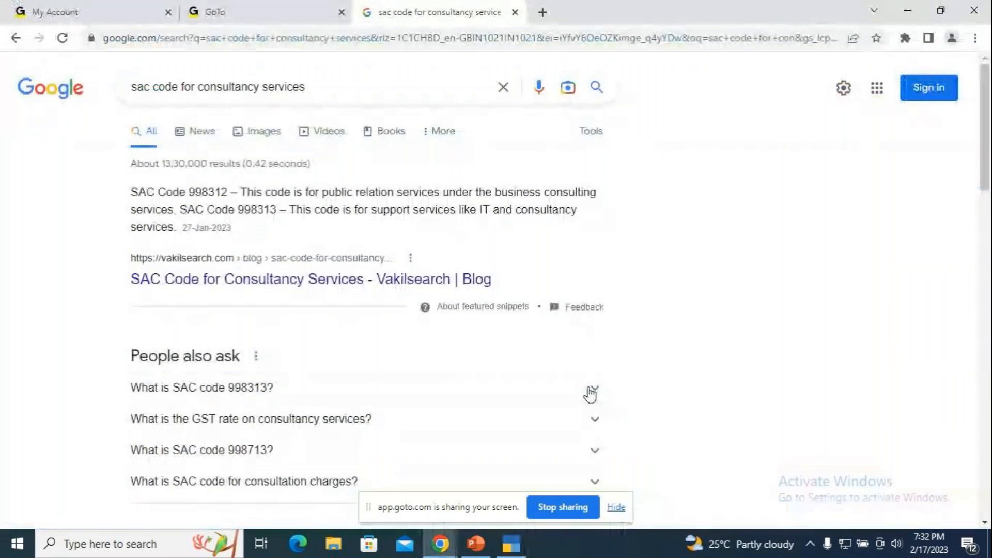
{"action": "key", "text": "alt+Tab"}
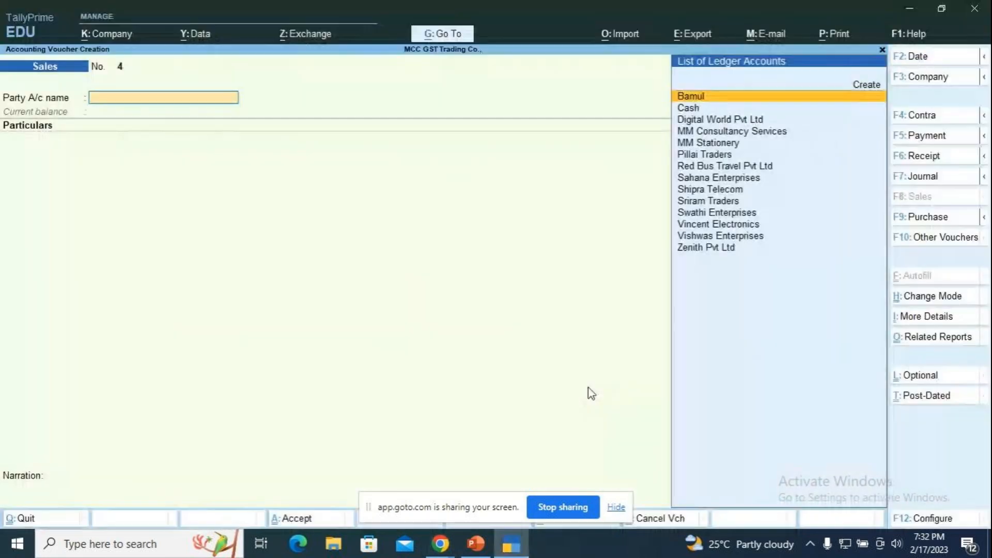
{"action": "left_click", "coordinate": [478, 550]}
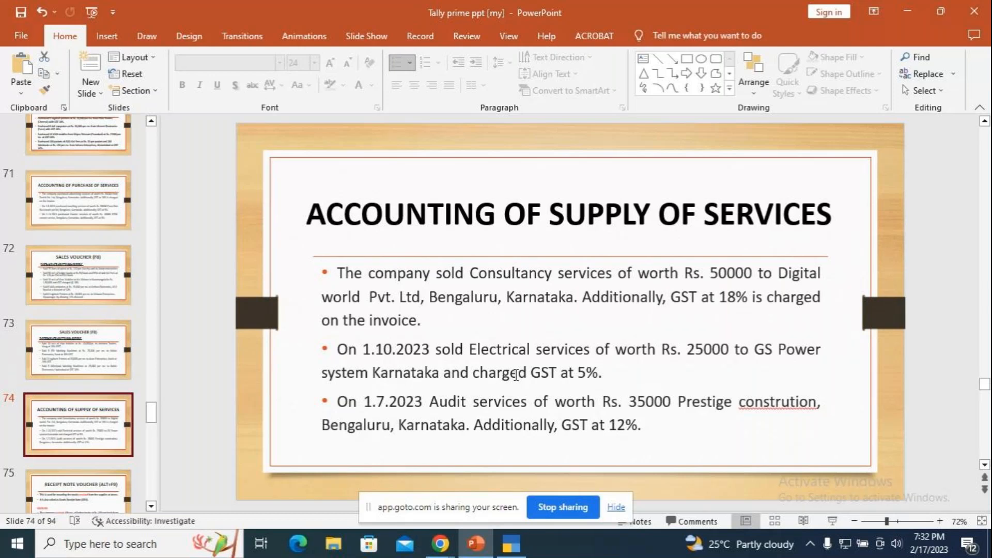
{"action": "key", "text": "alt+Tab"}
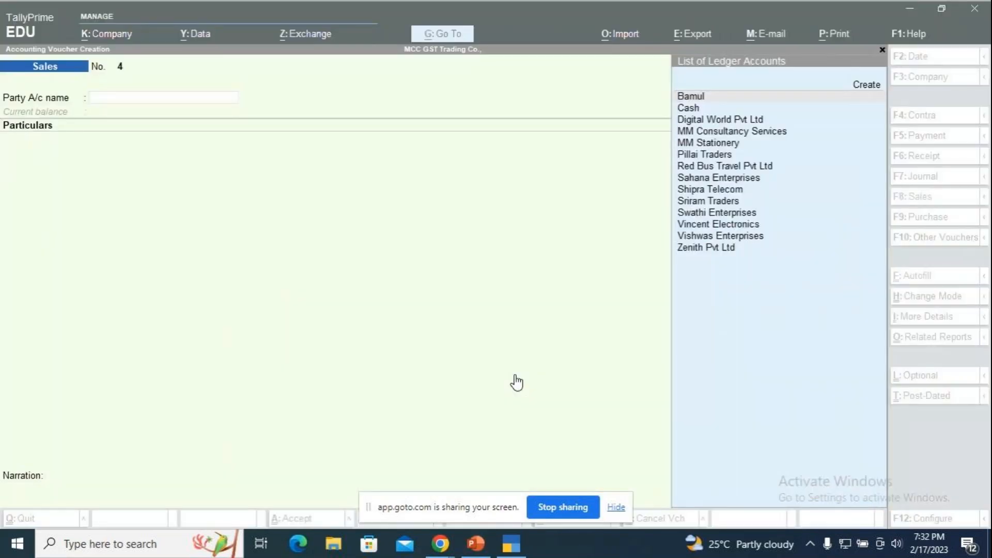
{"action": "key", "text": "F2"}
{"action": "type", "text": "1.11"}
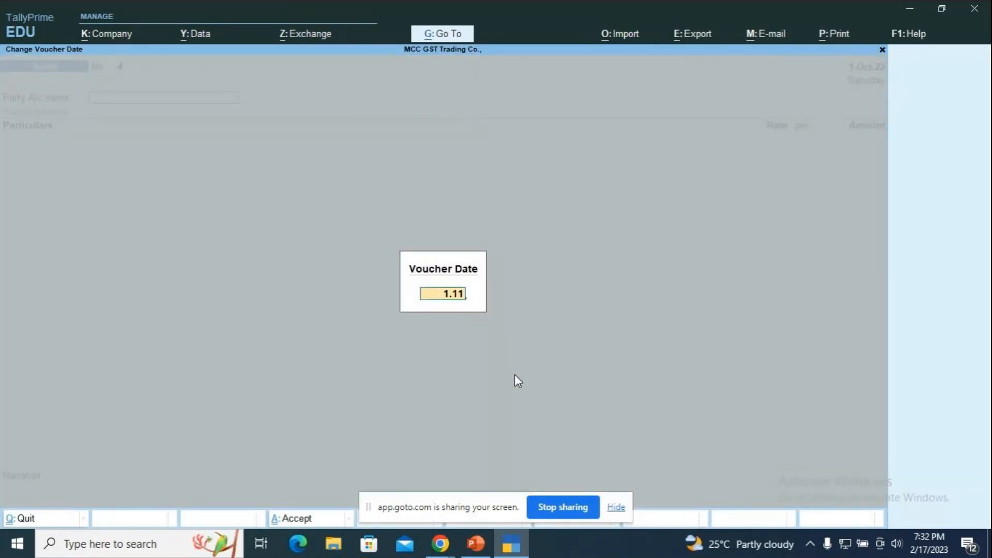
{"action": "key", "text": "Return"}
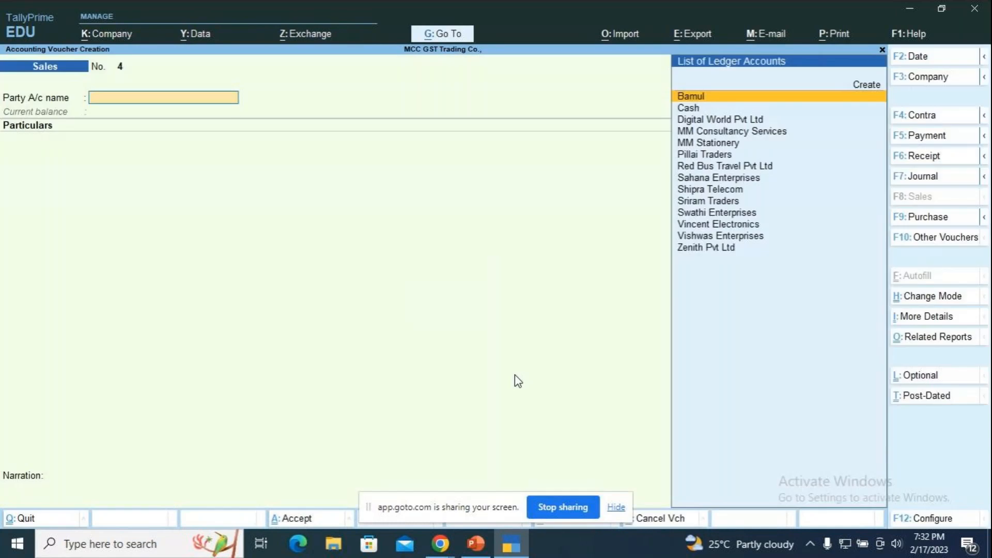
Create a new party ledger from the sales voucher and name it GS Power System
{"action": "key", "text": "alt+Tab"}
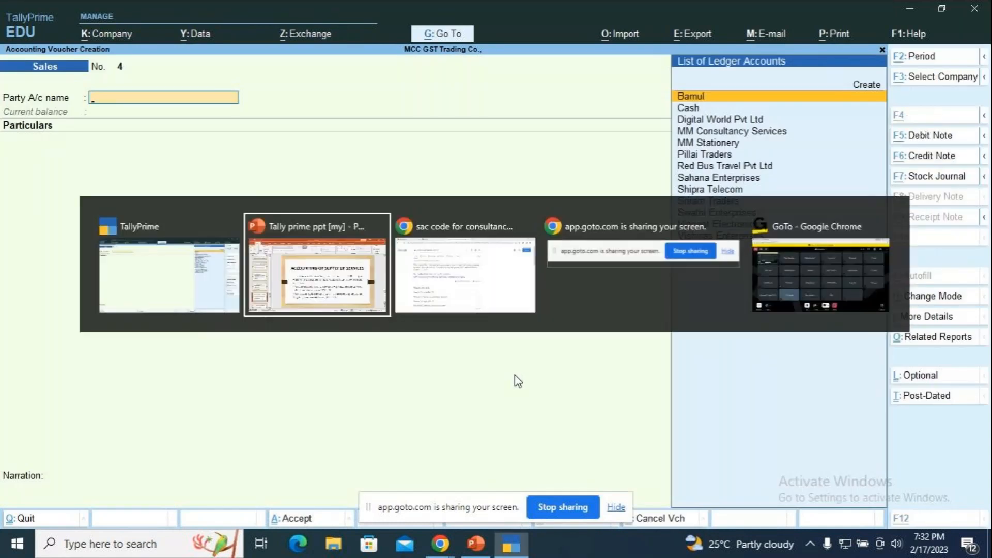
{"action": "key", "text": "alt+Tab"}
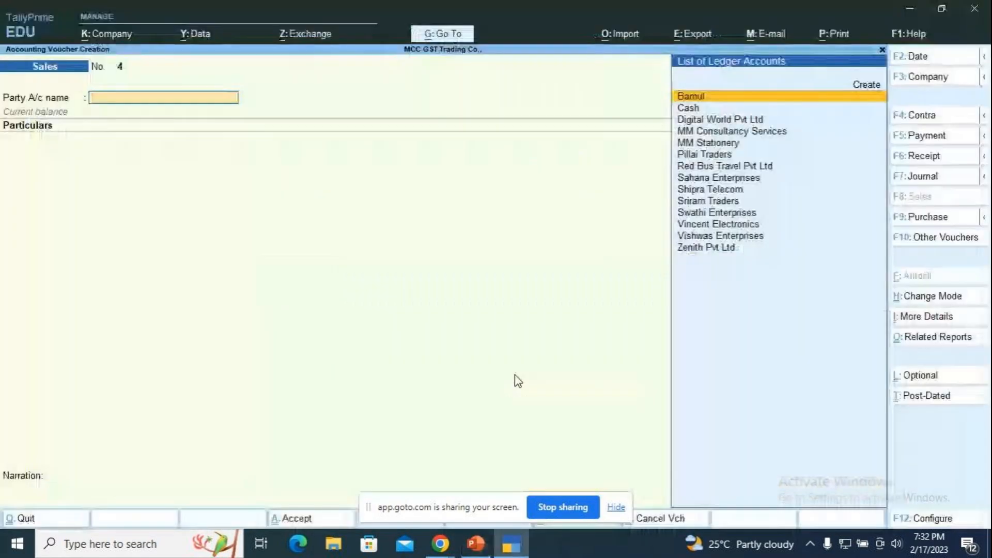
{"action": "key", "text": "alt+c"}
{"action": "type", "text": "GS"}
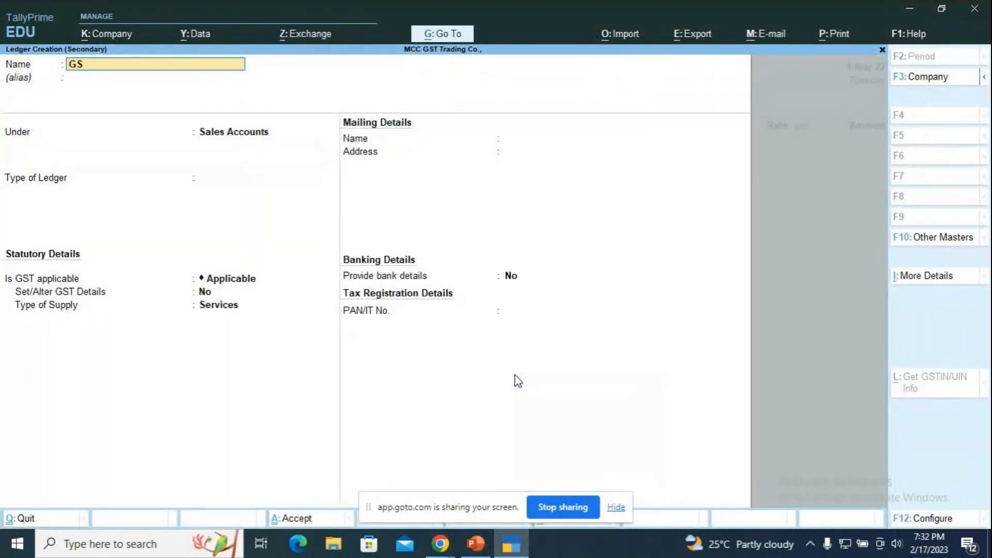
{"action": "type", "text": " Power System"}
{"action": "key", "text": "Return"}
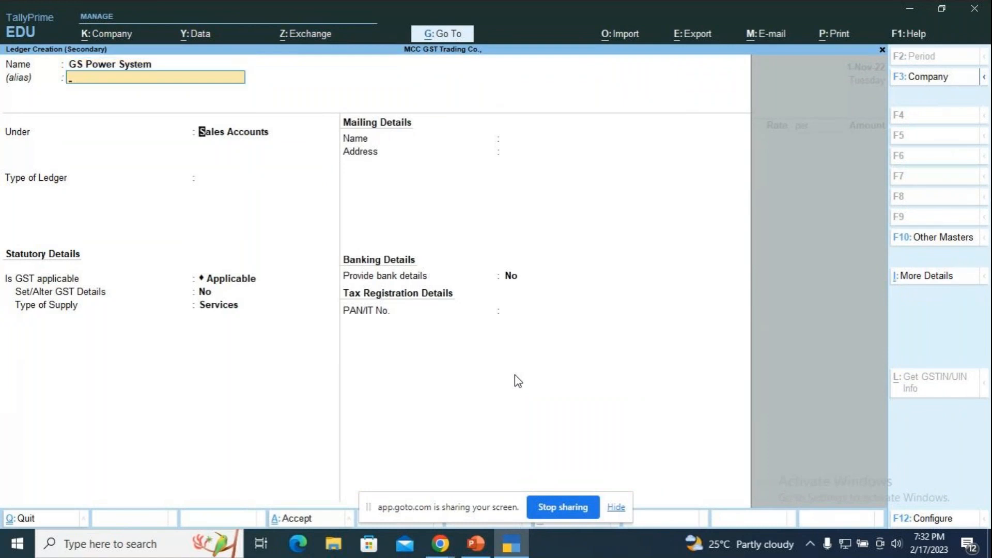
Place the GS Power System ledger under Sundry Debtors, keeping bill-by-bill balances on and the credit period blank
{"action": "type", "text": "S"}
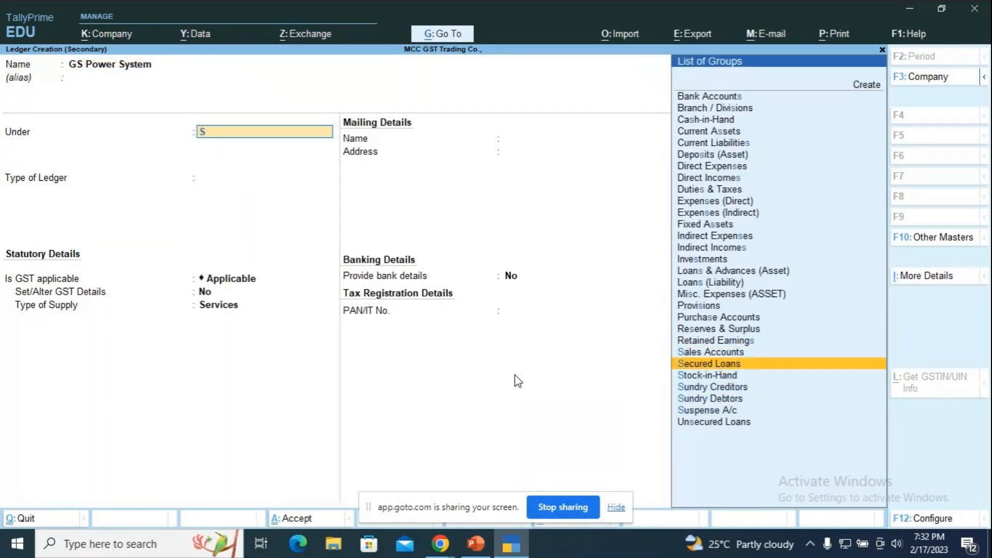
{"action": "key", "text": "Down"}
{"action": "key", "text": "Down"}
{"action": "key", "text": "Down"}
{"action": "key", "text": "Down"}
{"action": "key", "text": "Return"}
{"action": "key", "text": "Return"}
{"action": "key", "text": "Return"}
{"action": "key", "text": "Return"}
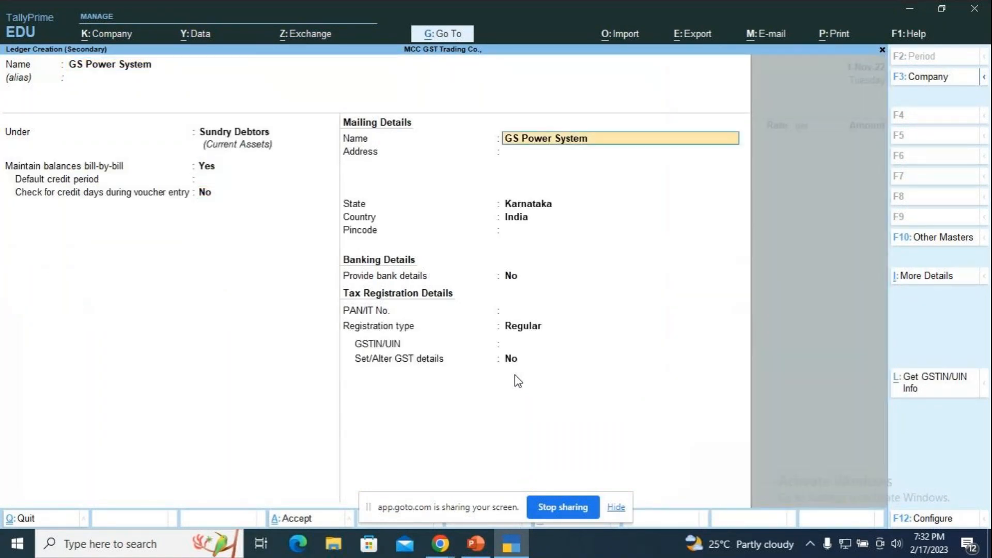
Keep the ledger's mailing details with Karnataka, India, no bank details, and Regular as the registration type
{"action": "key", "text": "Return"}
{"action": "key", "text": "Return"}
{"action": "key", "text": "Return"}
{"action": "key", "text": "Return"}
{"action": "key", "text": "Return"}
{"action": "key", "text": "Return"}
{"action": "key", "text": "Return"}
{"action": "key", "text": "Return"}
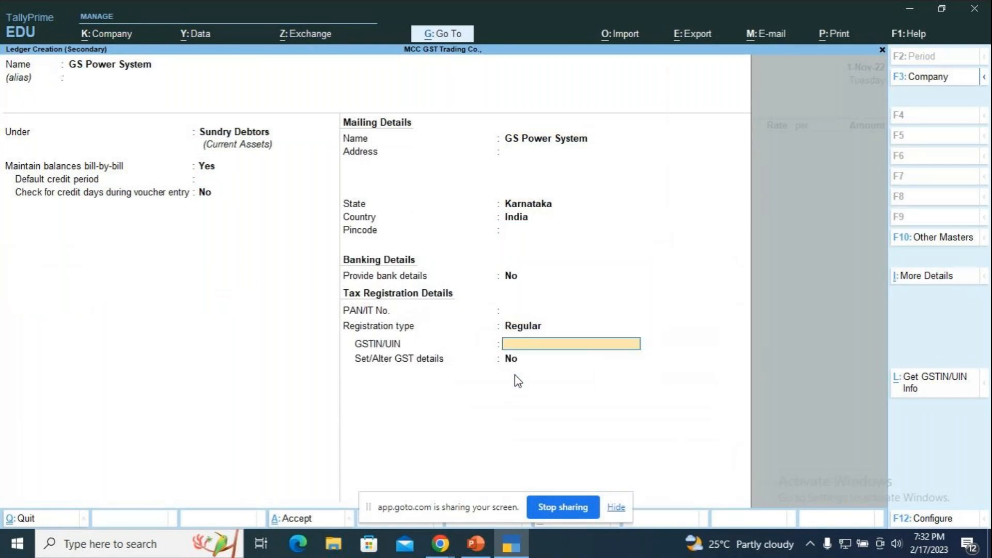
Search Google in Chrome for "gs power systems karnataka gst number" and copy the company's Karnataka GSTIN from the results
{"action": "left_click", "coordinate": [439, 544]}
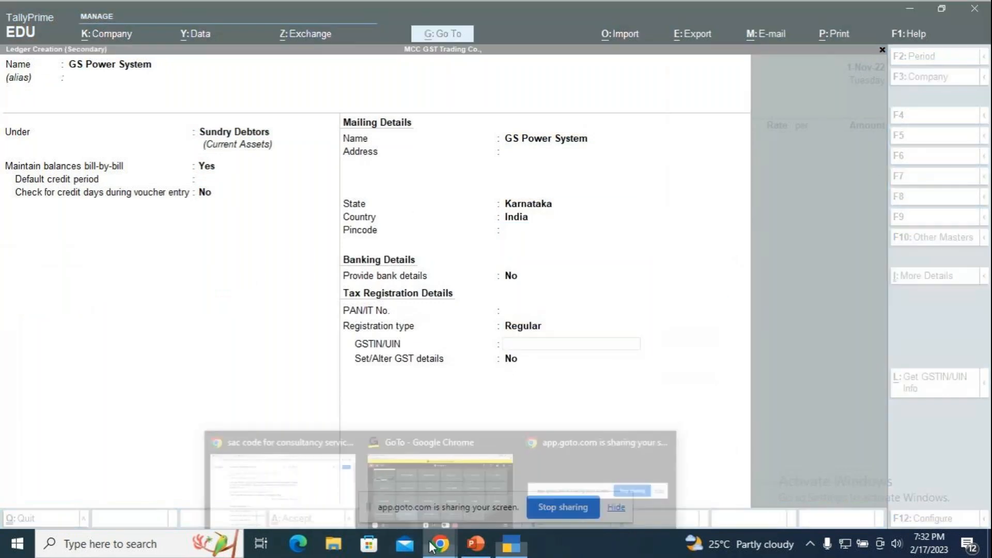
{"action": "left_click", "coordinate": [344, 486]}
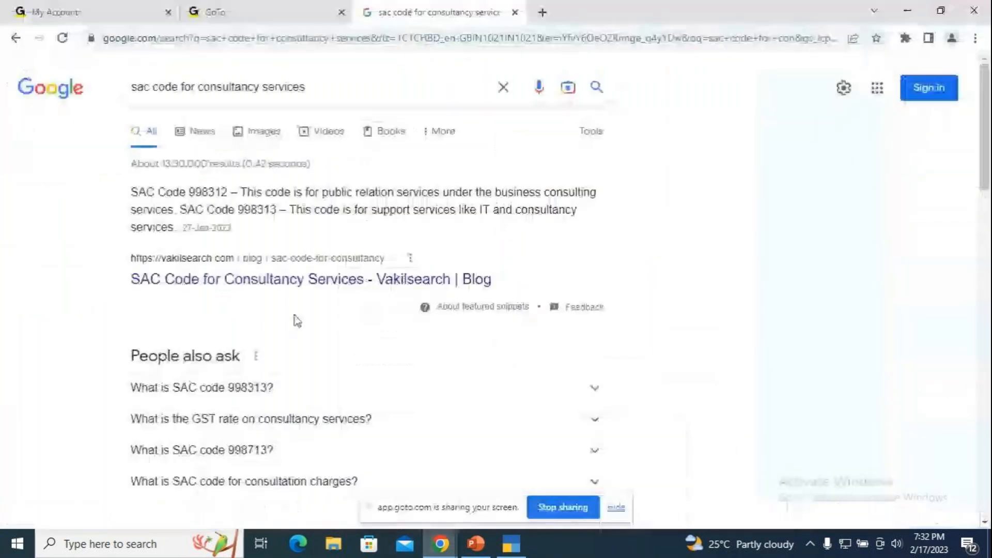
{"action": "left_click", "coordinate": [502, 89]}
{"action": "type", "text": "gs power system"}
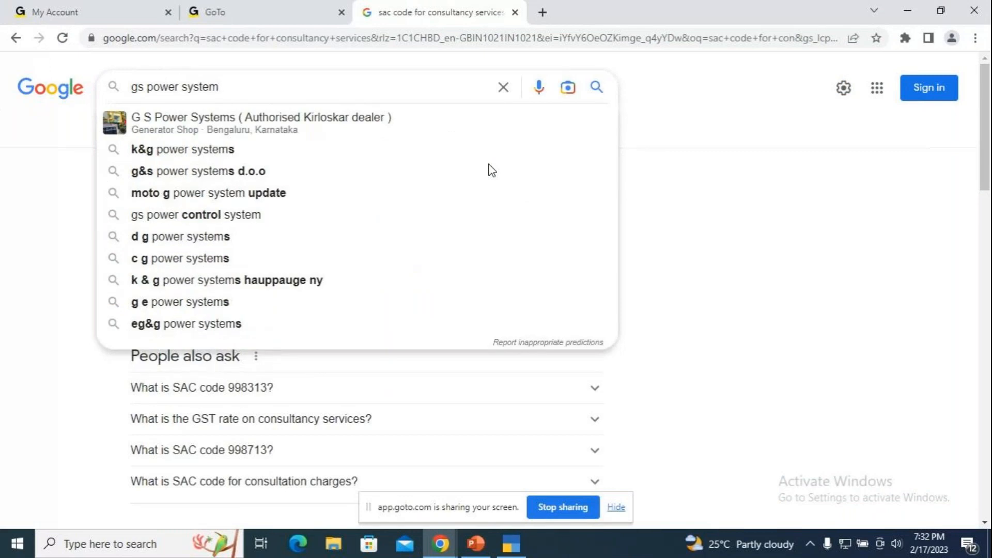
{"action": "type", "text": "s"}
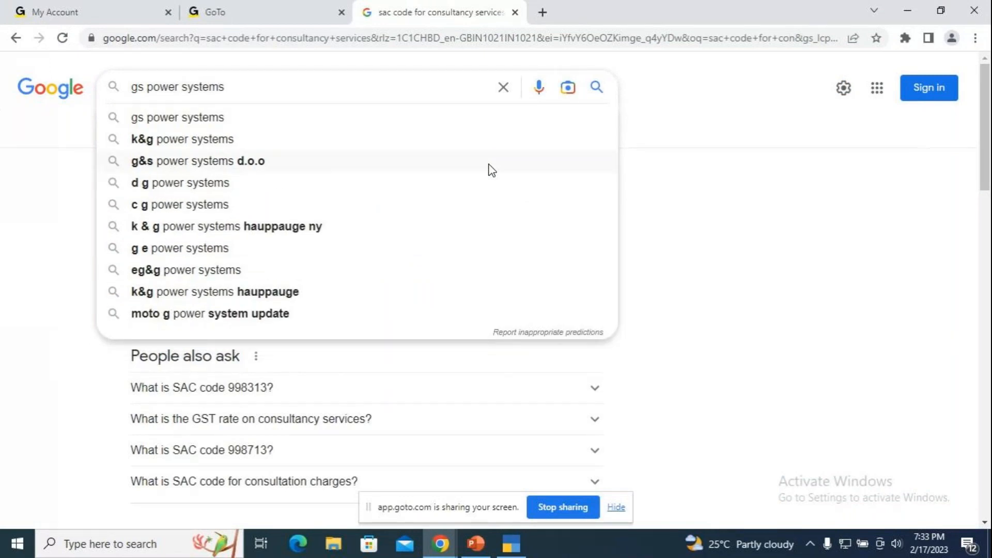
{"action": "type", "text": " karna"}
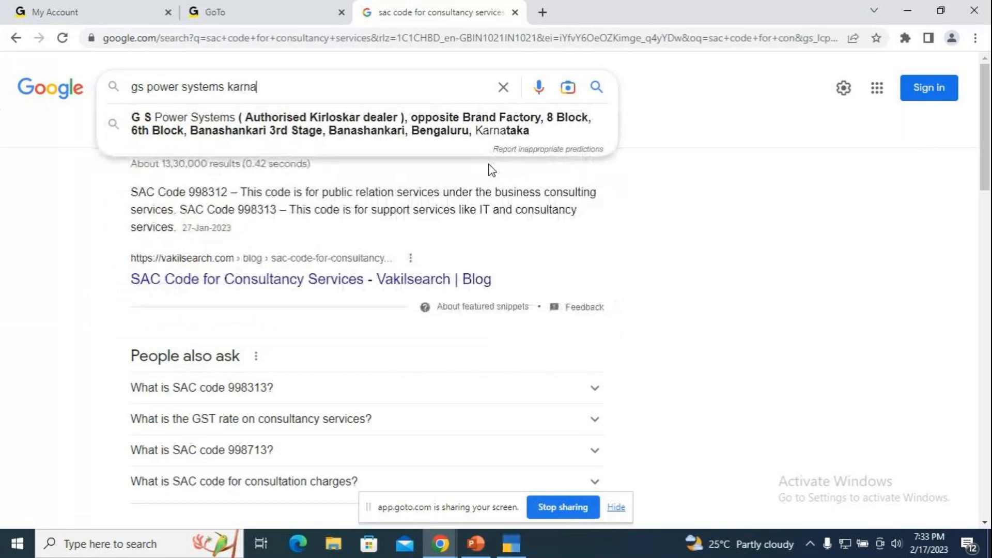
{"action": "type", "text": "taka gs"}
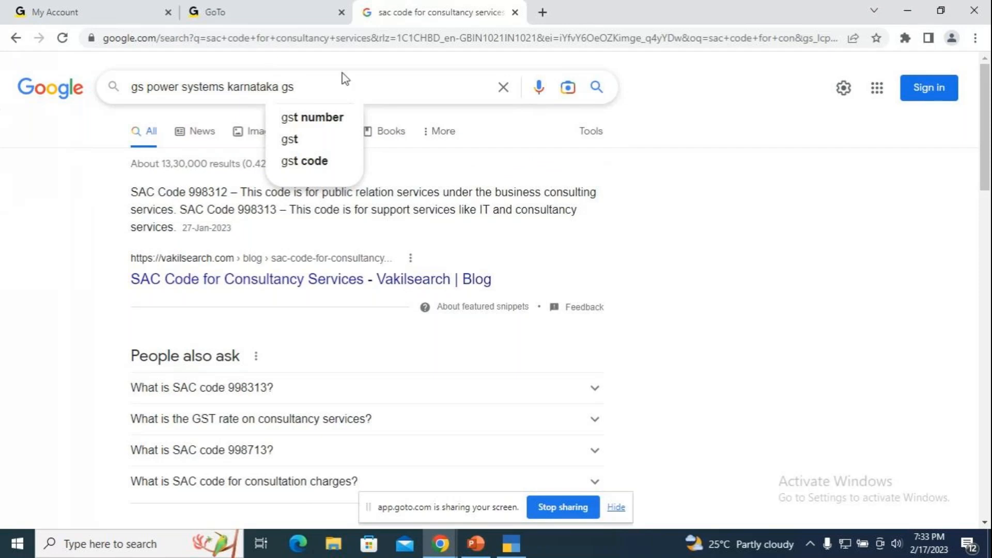
{"action": "left_click", "coordinate": [306, 115]}
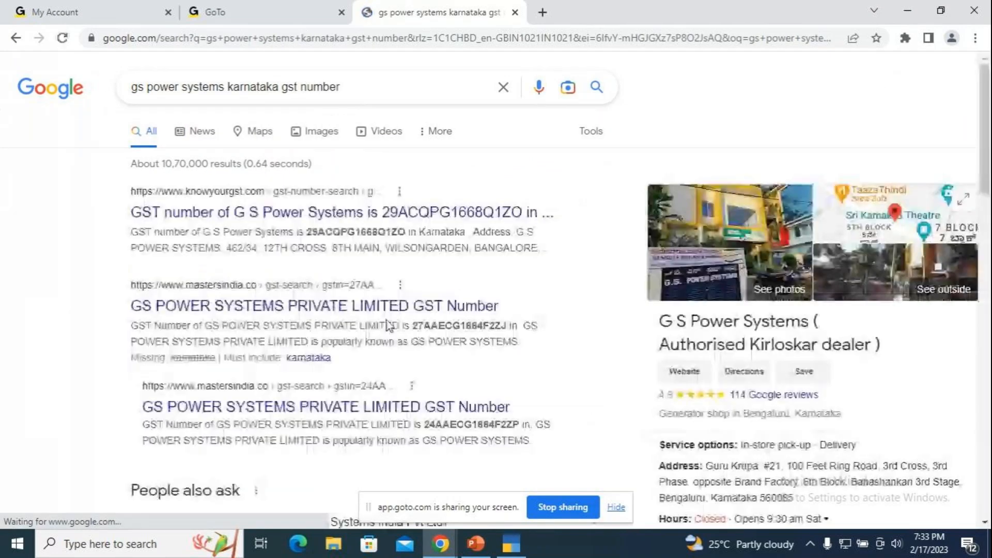
{"action": "double_click", "coordinate": [363, 232]}
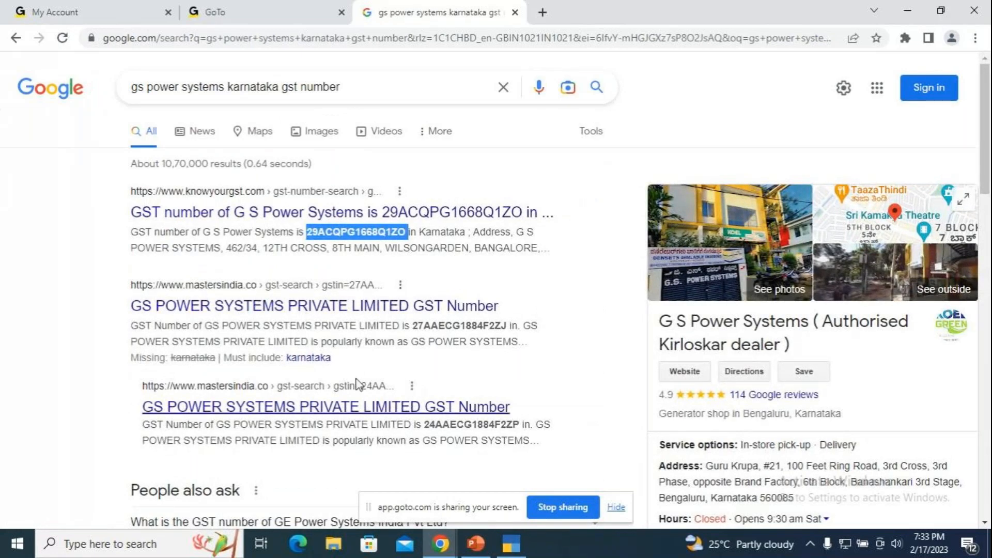
Return to TallyPrime, paste the copied GSTIN into the GS Power System ledger and save the ledger
{"action": "left_click", "coordinate": [510, 544]}
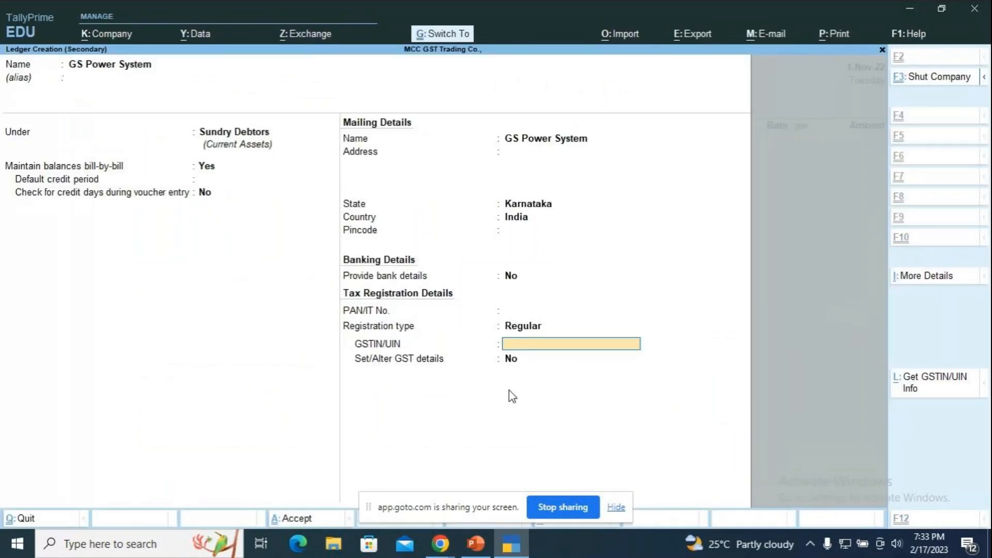
{"action": "key", "text": "ctrl+alt+v"}
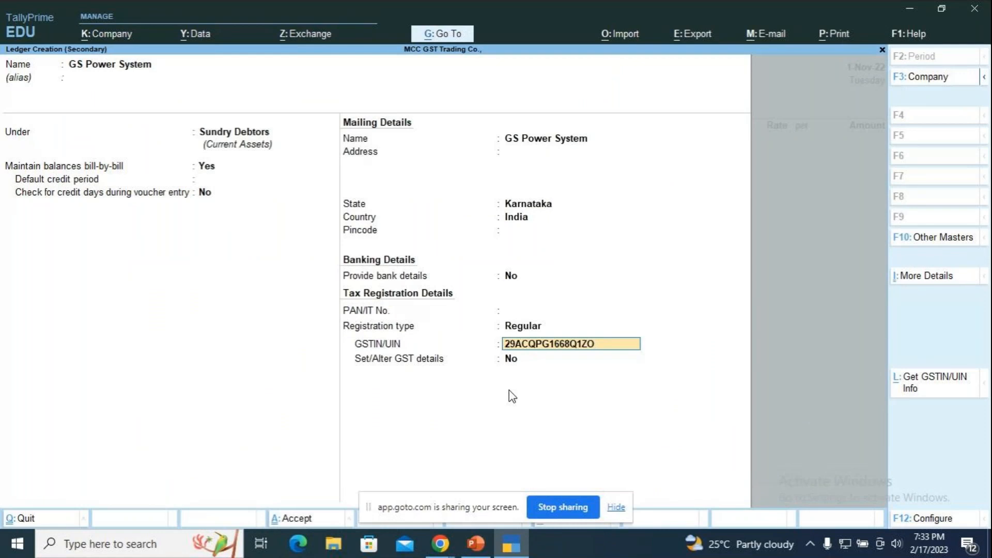
{"action": "key", "text": "Return"}
{"action": "key", "text": "Return"}
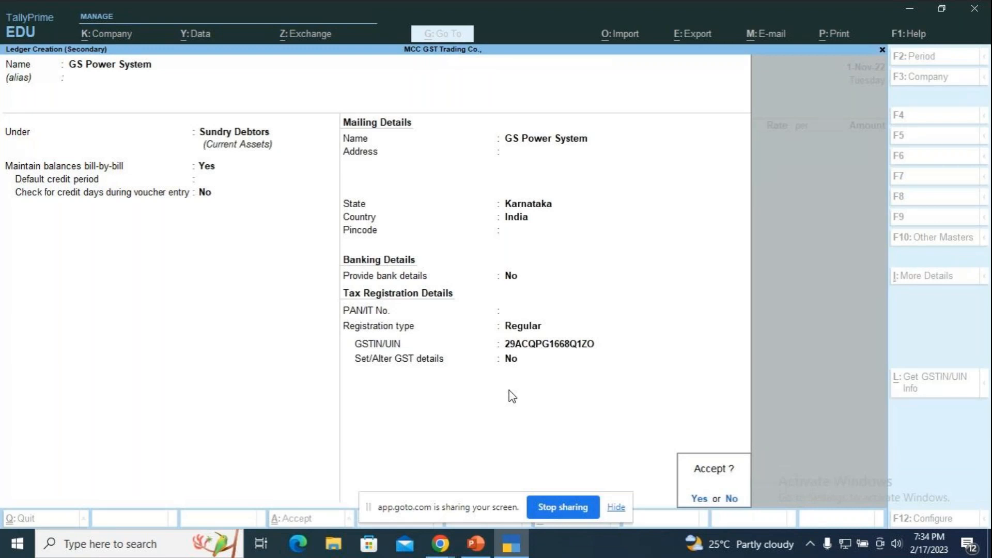
{"action": "key", "text": "Return"}
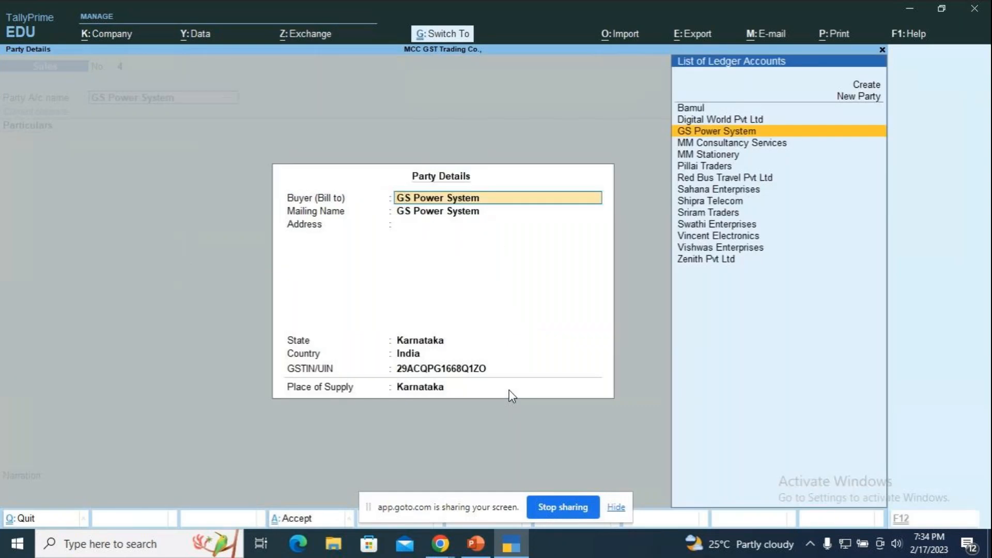
Accept the party details for GS Power System and review the electrical services exercise on the PowerPoint slide
{"action": "key", "text": "ctrl+a"}
{"action": "key", "text": "alt"}
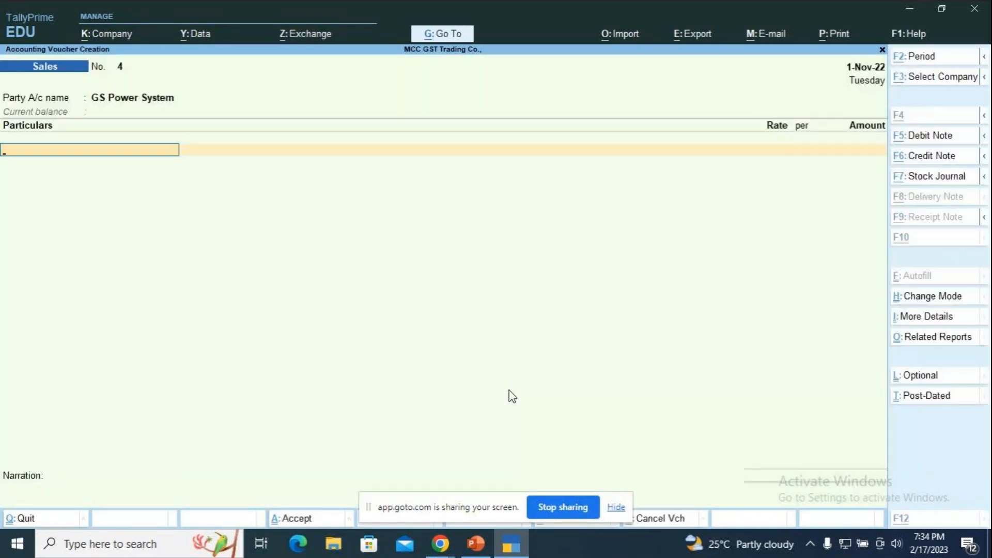
{"action": "key", "text": "alt+Tab"}
{"action": "key", "text": "alt+Tab"}
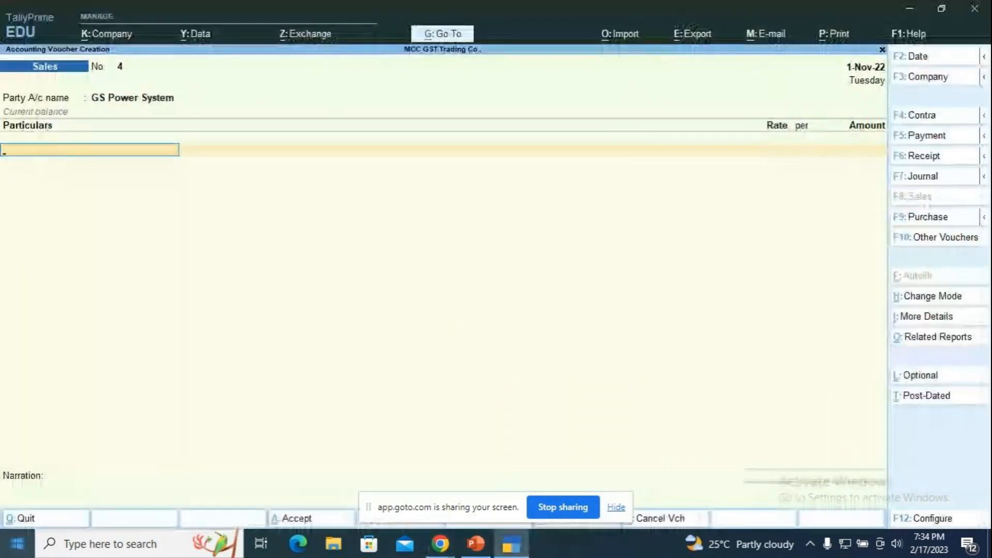
{"action": "left_click", "coordinate": [481, 549]}
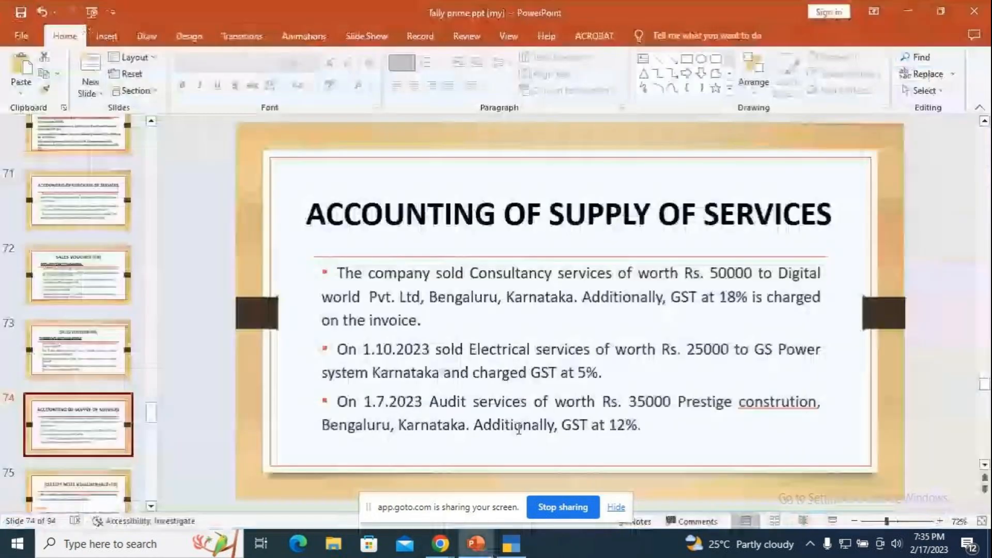
{"action": "key", "text": "alt+Tab"}
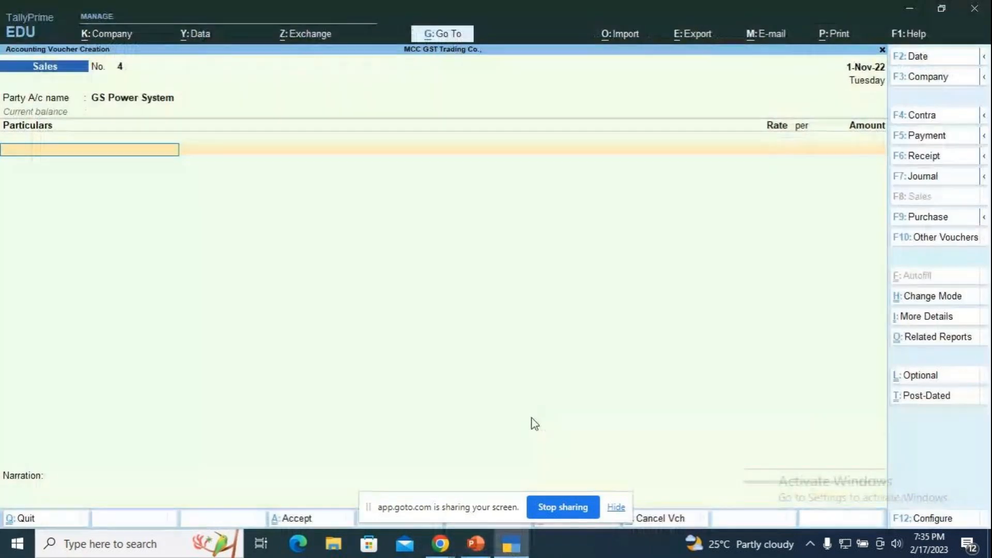
Start creating a new ledger from the sales voucher's particulars and name it Electrical Service
{"action": "key", "text": "alt"}
{"action": "key", "text": "alt+c"}
{"action": "type", "text": "Eke"}
{"action": "key", "text": "BackSpace"}
{"action": "key", "text": "BackSpace"}
{"action": "type", "text": "lect"}
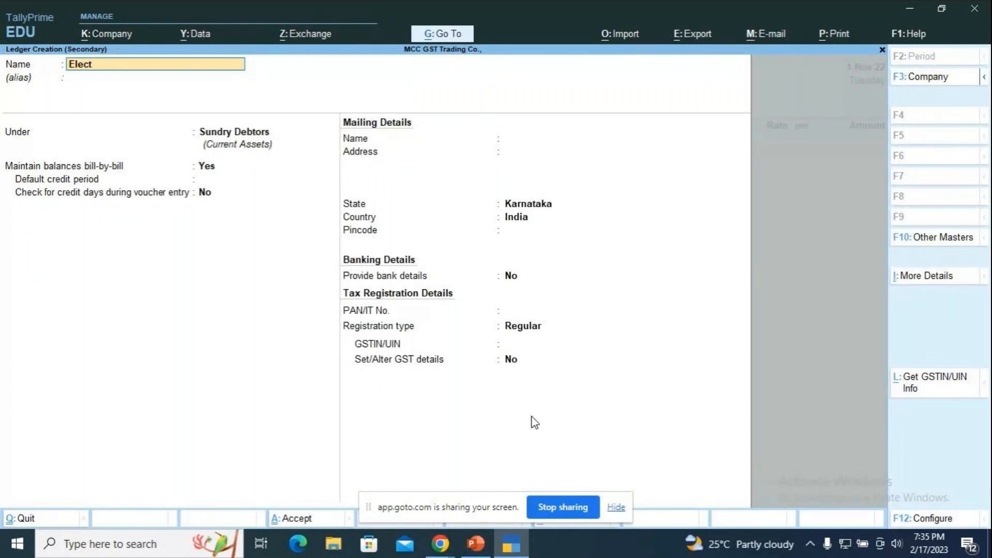
{"action": "type", "text": "rical Service"}
{"action": "key", "text": "Return"}
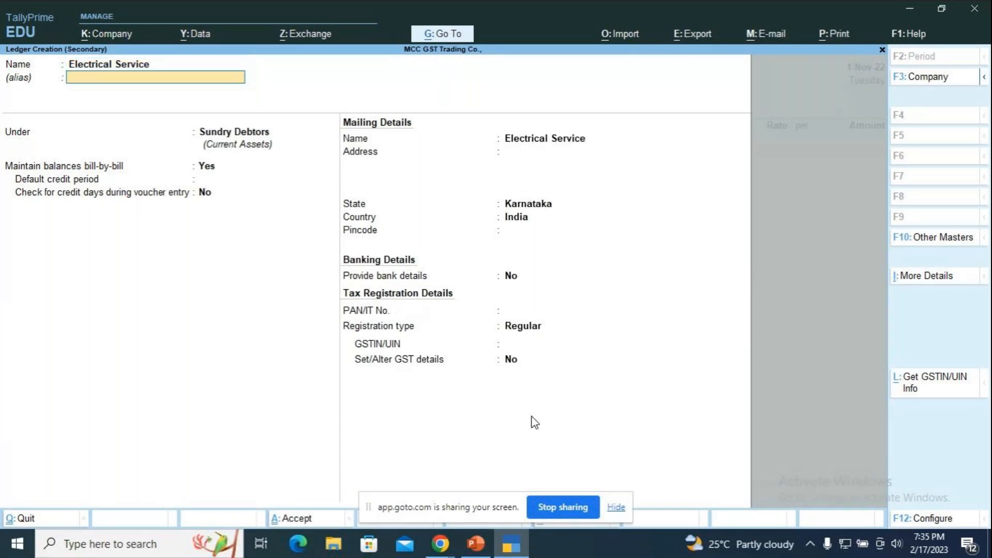
Extend the ledger name to Electrical Service - Sales and group it under Sales Accounts
{"action": "key", "text": "Return"}
{"action": "type", "text": "S"}
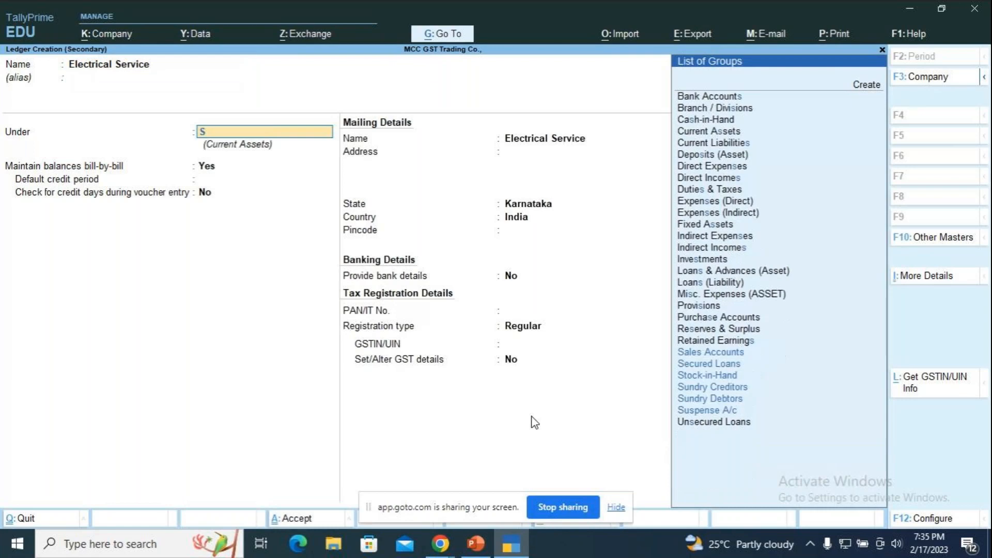
{"action": "key", "text": "BackSpace"}
{"action": "key", "text": "BackSpace"}
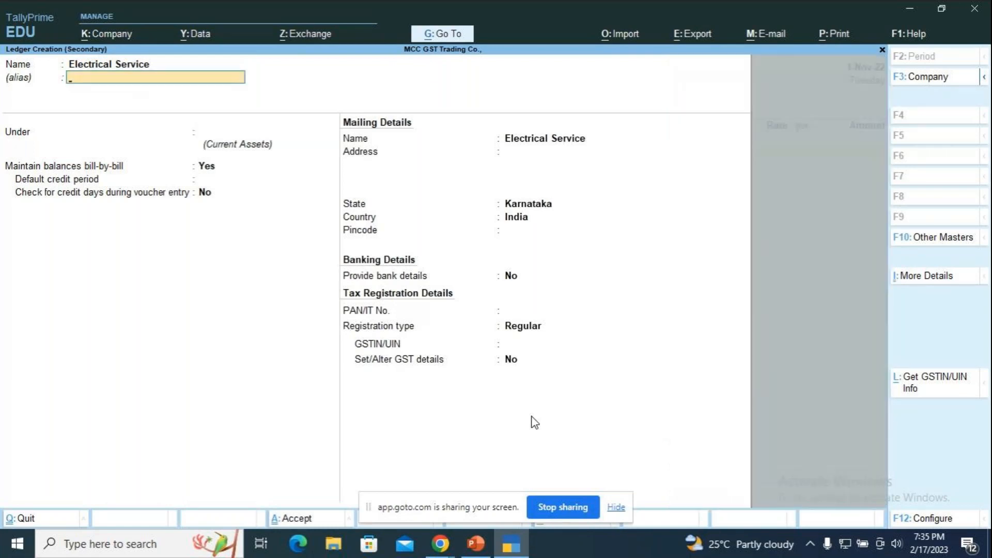
{"action": "key", "text": "BackSpace"}
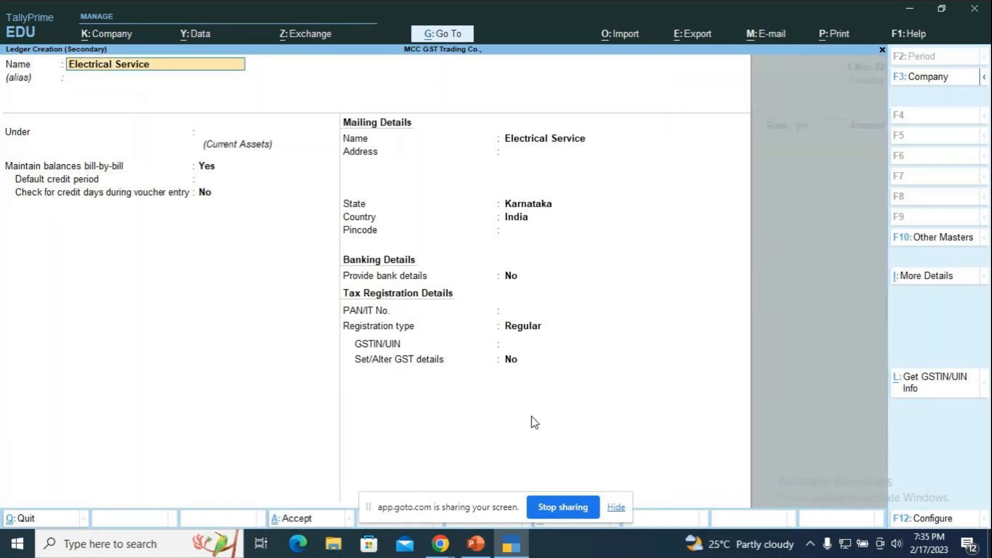
{"action": "type", "text": "- Sales"}
{"action": "key", "text": "Return"}
{"action": "key", "text": "Return"}
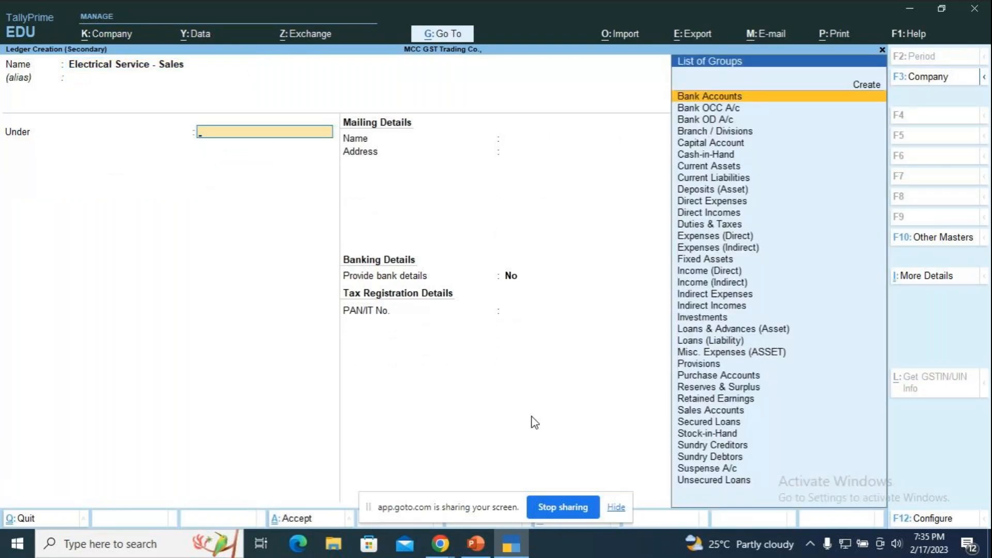
{"action": "type", "text": "Sa"}
{"action": "key", "text": "Return"}
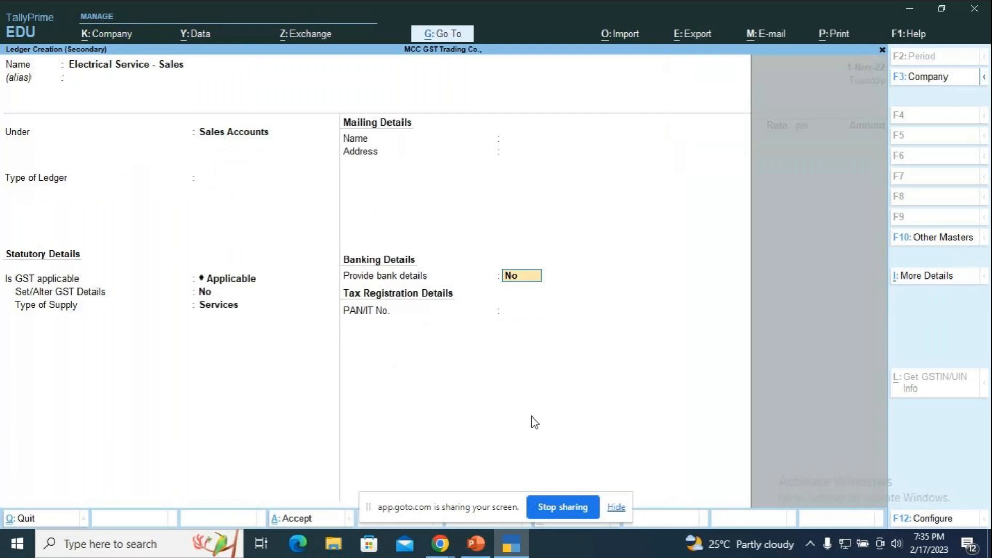
Enable Set/Alter GST Details for the ledger and enter Electrical Services as the HSN/SAC description
{"action": "key", "text": "BackSpace"}
{"action": "key", "text": "BackSpace"}
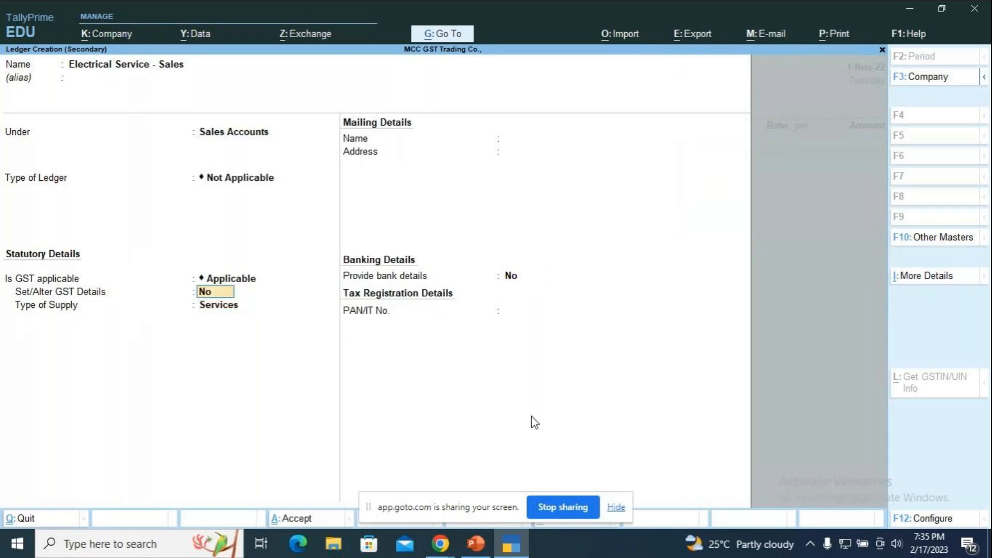
{"action": "type", "text": "y"}
{"action": "key", "text": "Return"}
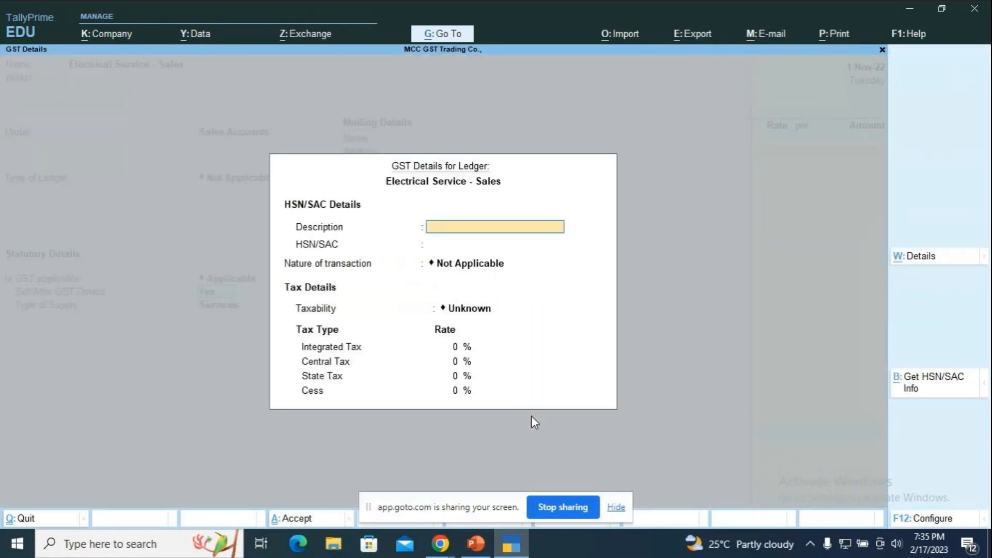
{"action": "type", "text": "Electrical Services"}
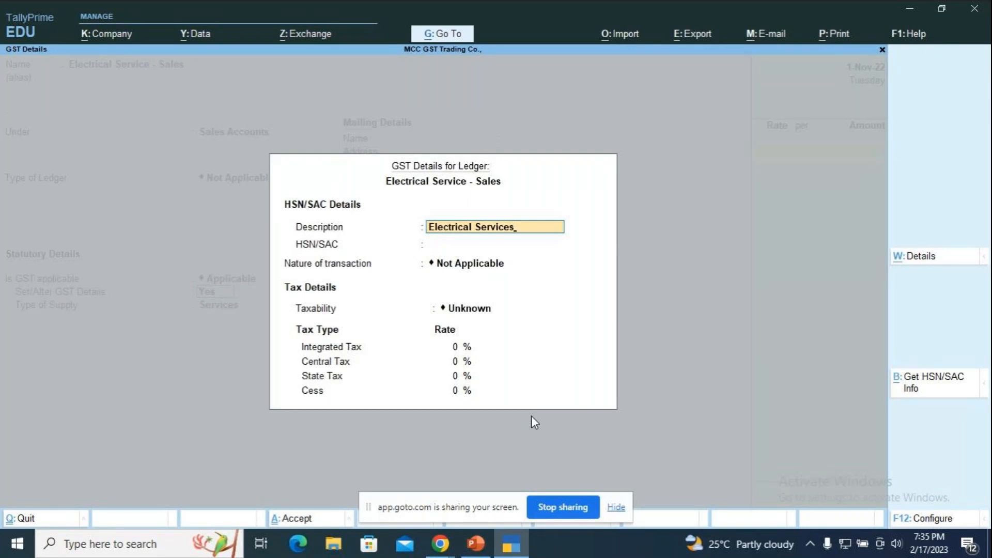
Switch to Chrome and search Google for "sac code for electrical services"
{"action": "left_click", "coordinate": [441, 544]}
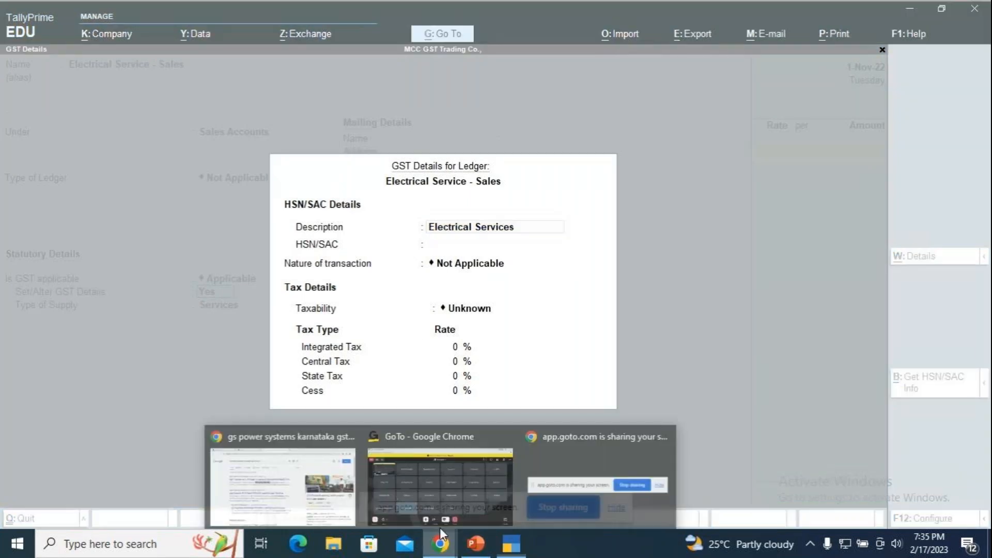
{"action": "left_click", "coordinate": [312, 461]}
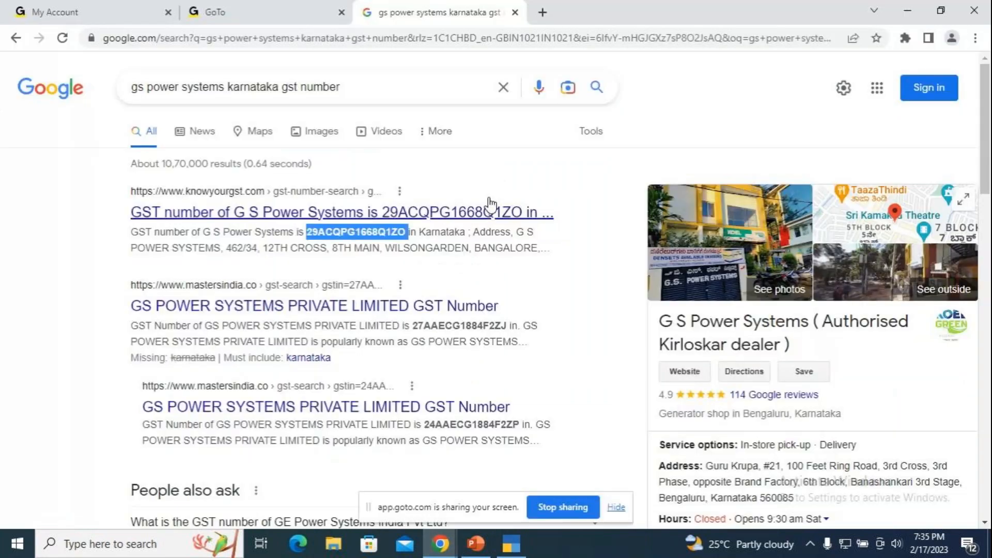
{"action": "left_click", "coordinate": [504, 87]}
{"action": "type", "text": "sac co"}
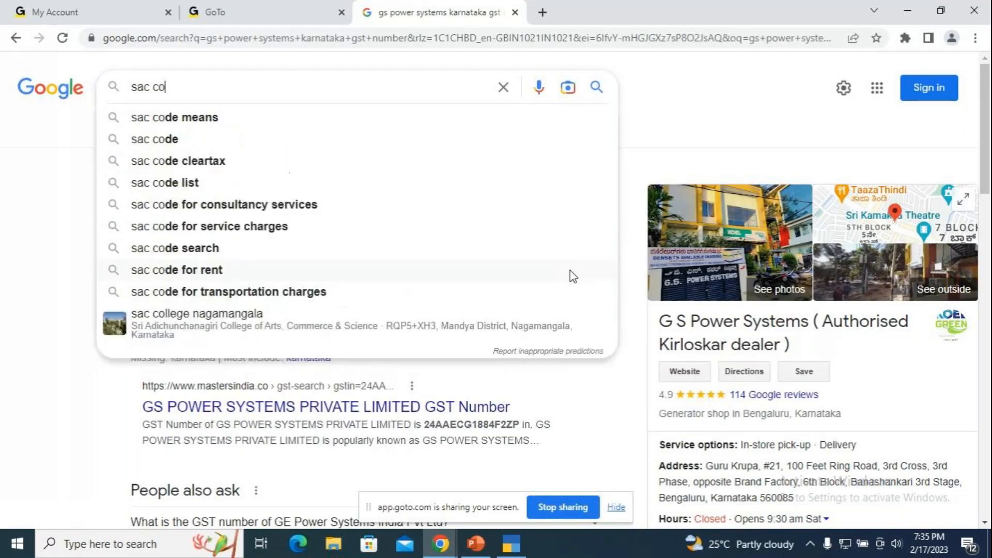
{"action": "type", "text": "de for "}
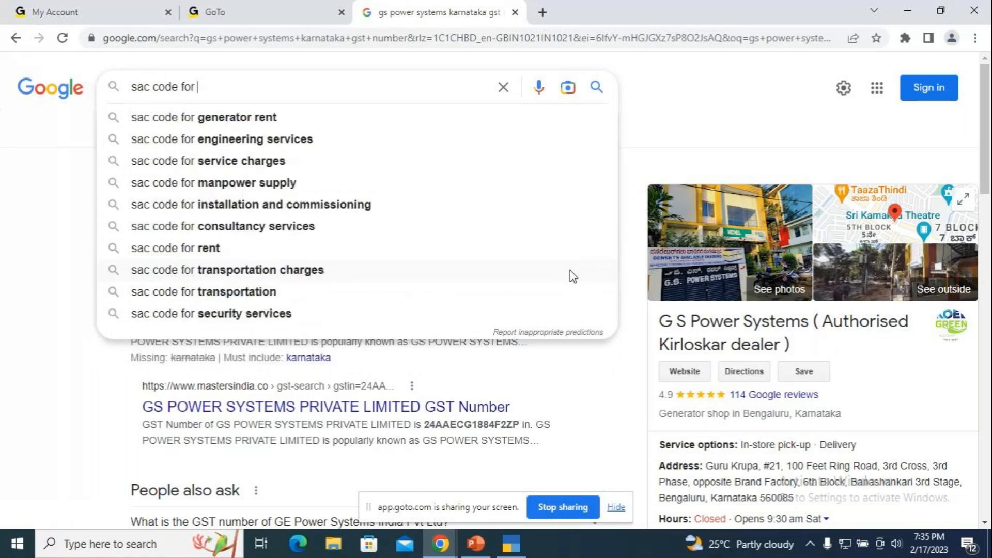
{"action": "type", "text": "electrical"}
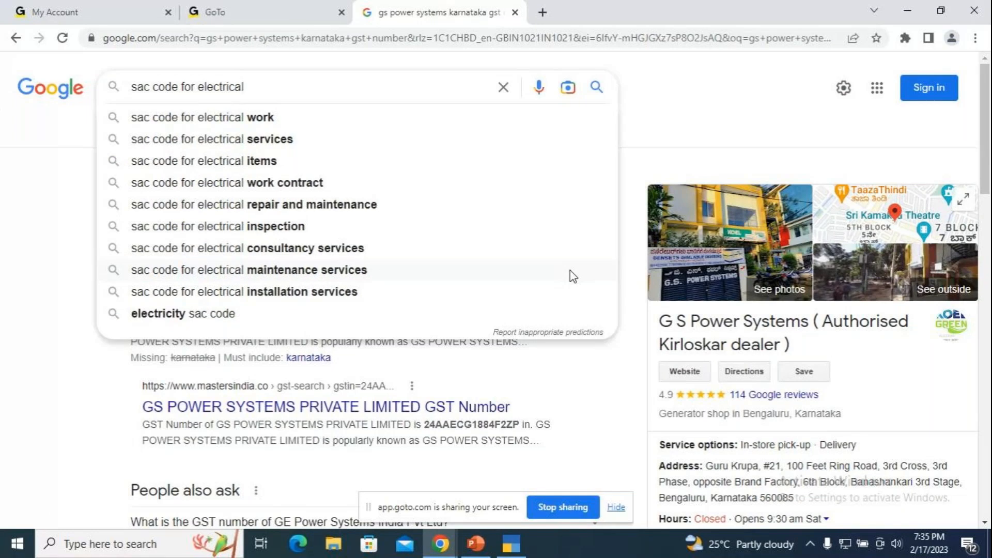
{"action": "left_click", "coordinate": [279, 138]}
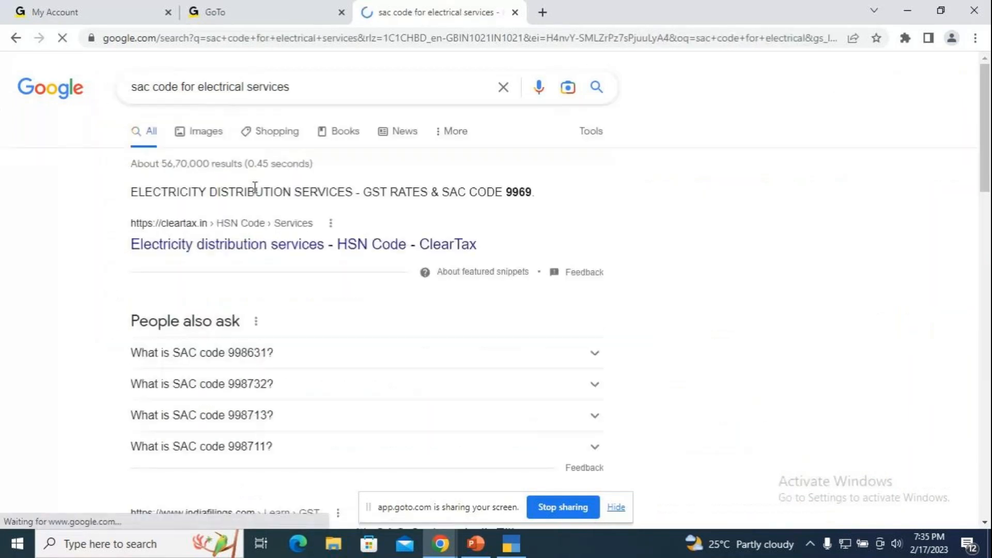
Return to TallyPrime, enter 9969 as the HSN/SAC and choose Sales Taxable as the nature of transaction
{"action": "key", "text": "alt+Tab"}
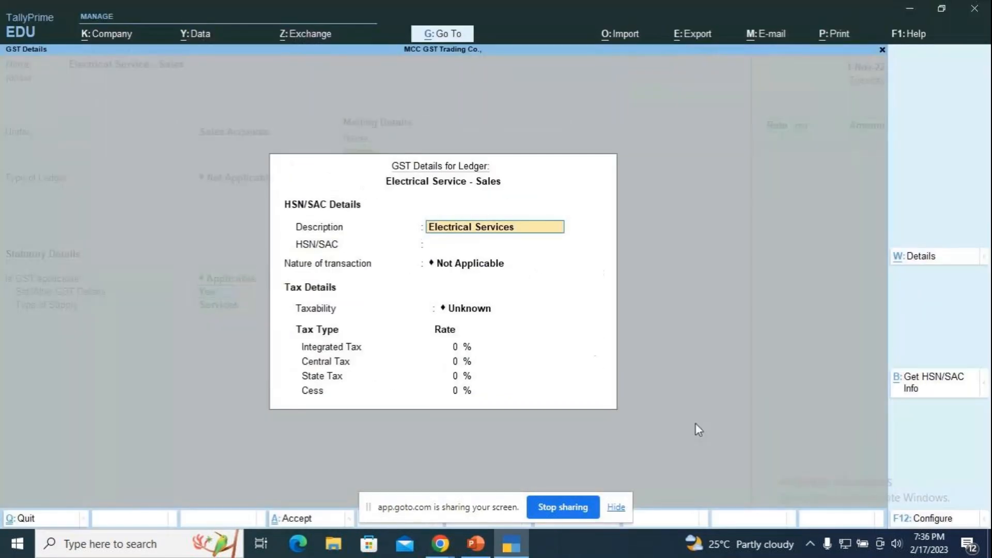
{"action": "key", "text": "Return"}
{"action": "type", "text": "9969"}
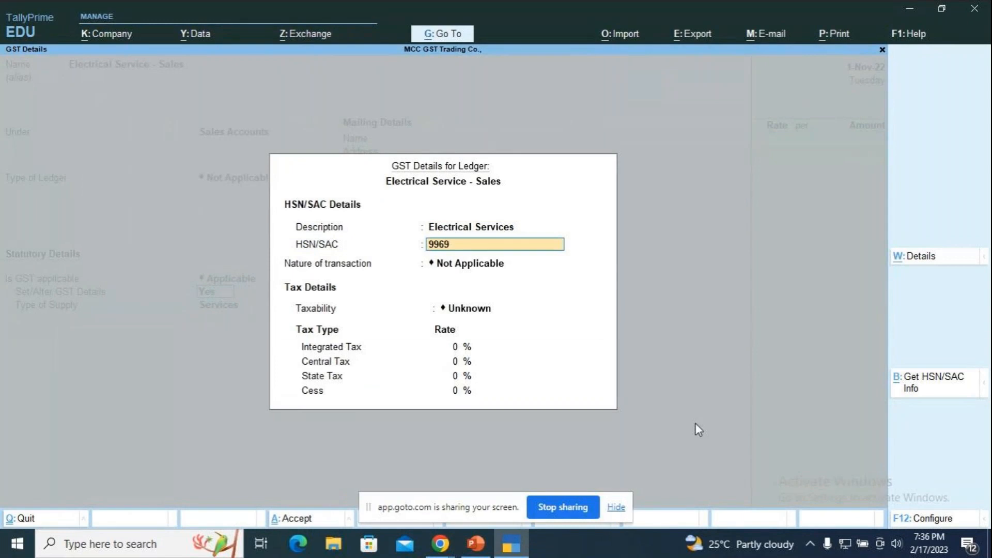
{"action": "key", "text": "Return"}
{"action": "type", "text": "Sa"}
{"action": "key", "text": "Down"}
{"action": "key", "text": "Down"}
{"action": "key", "text": "Return"}
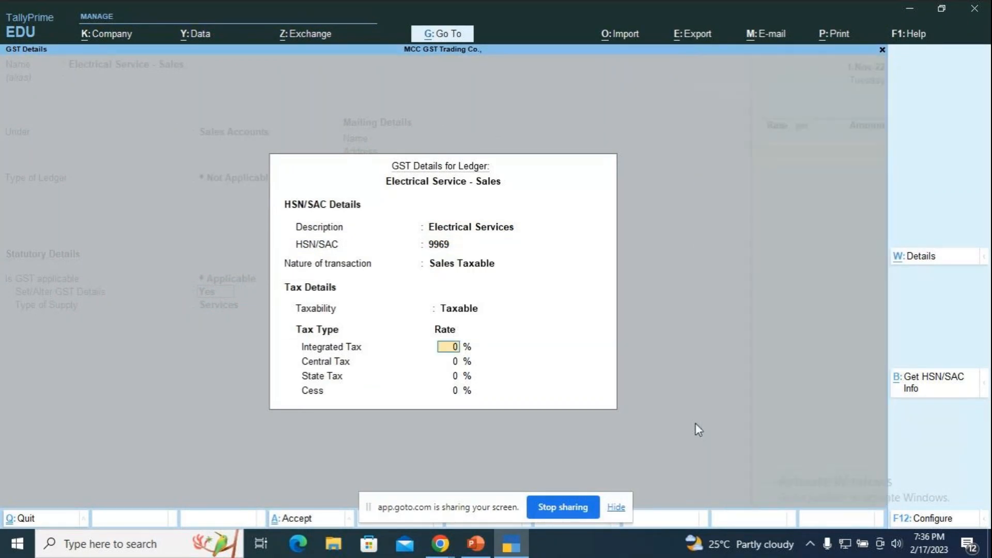
Check the GST rate on the PowerPoint slide, then set Integrated Tax to 5% in TallyPrime and accept the GST details
{"action": "left_click", "coordinate": [476, 543]}
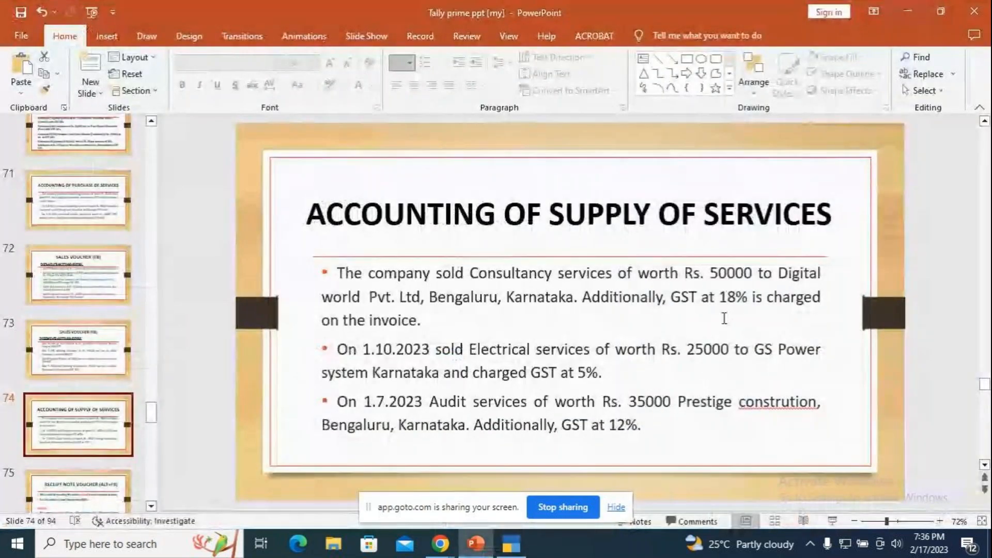
{"action": "left_click", "coordinate": [511, 544]}
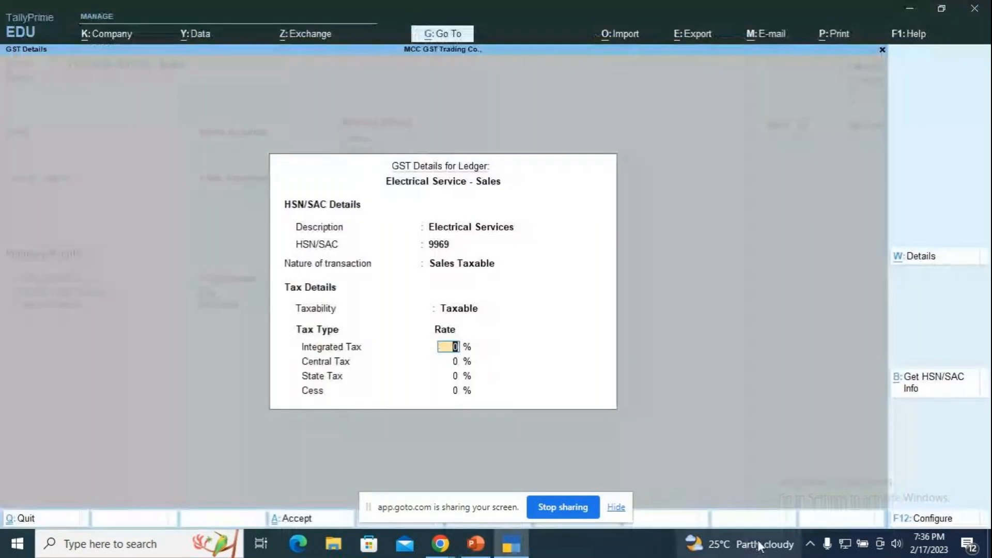
{"action": "mouse_move", "coordinate": [759, 546]}
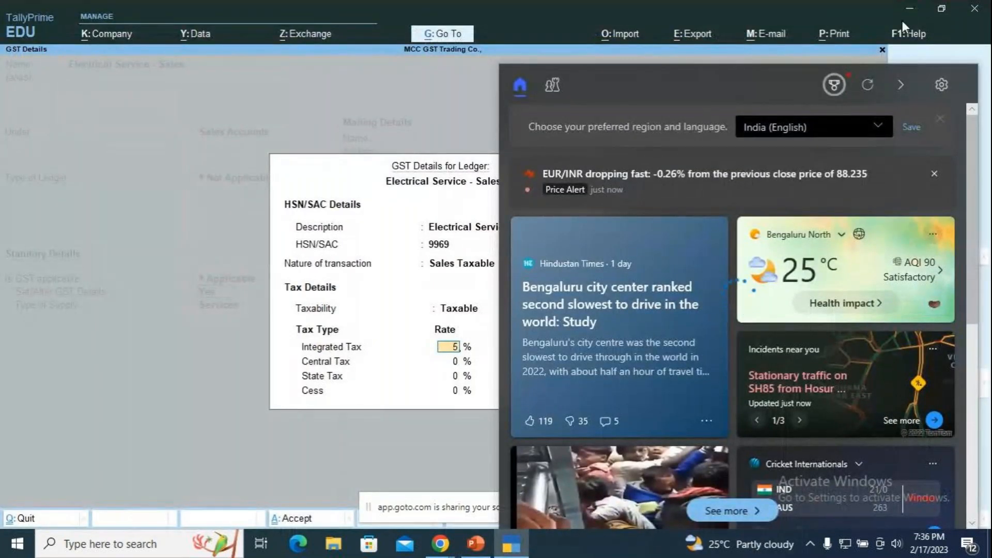
{"action": "left_click", "coordinate": [935, 178]}
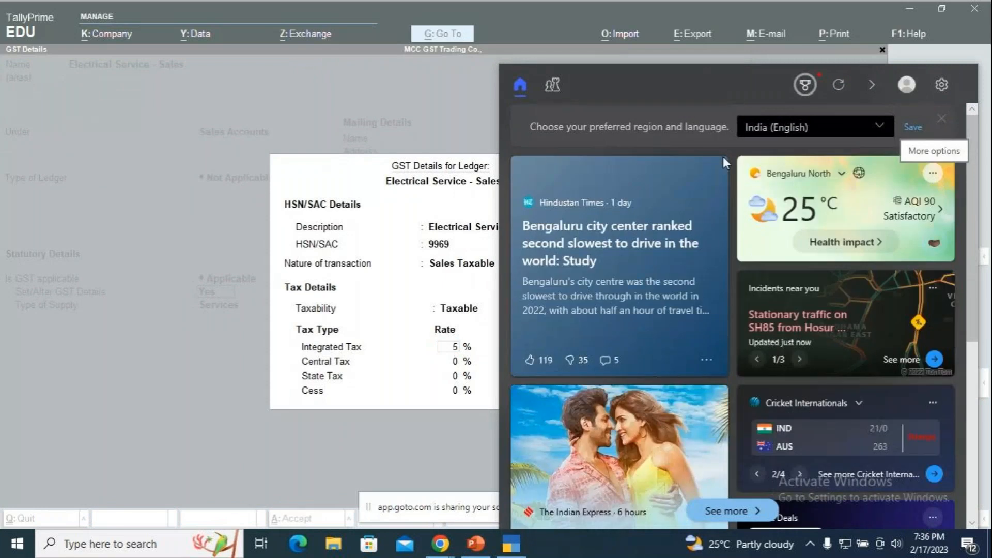
{"action": "key", "text": "Escape"}
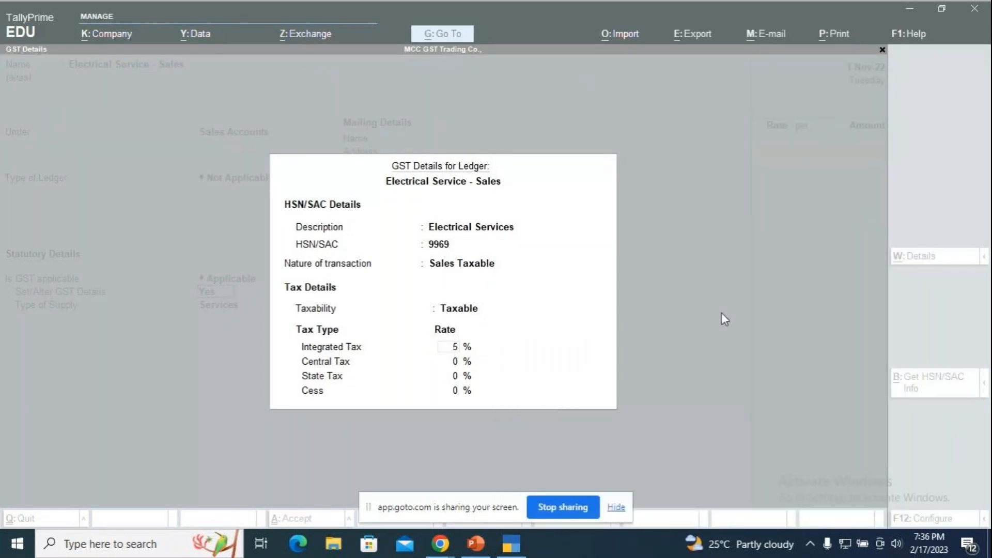
{"action": "left_click", "coordinate": [445, 349]}
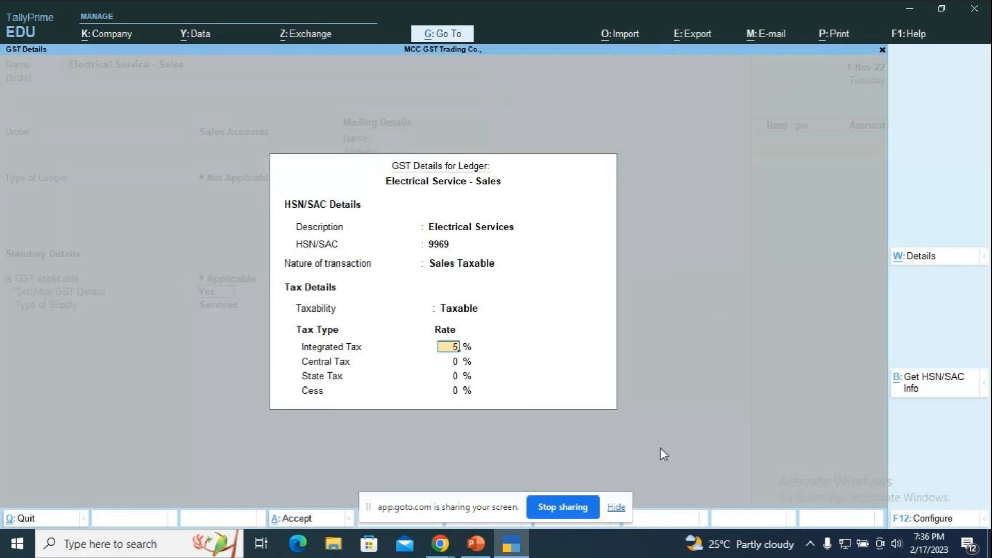
{"action": "key", "text": "Return"}
{"action": "key", "text": "Return"}
{"action": "key", "text": "Return"}
{"action": "key", "text": "Return"}
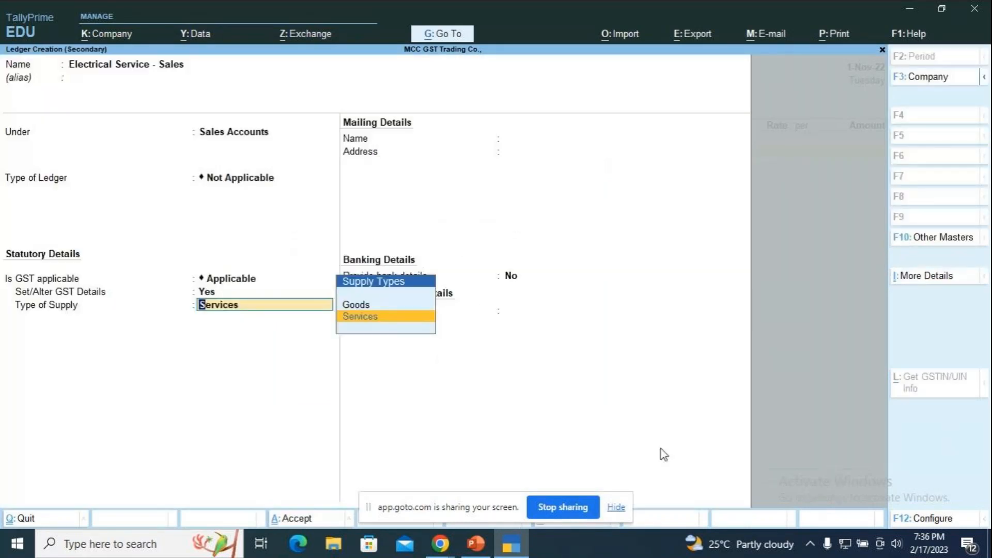
Reopen the Electrical Service - Sales ledger's GST details and review the SAC, taxability and tax rates
{"action": "key", "text": "BackSpace"}
{"action": "key", "text": "Return"}
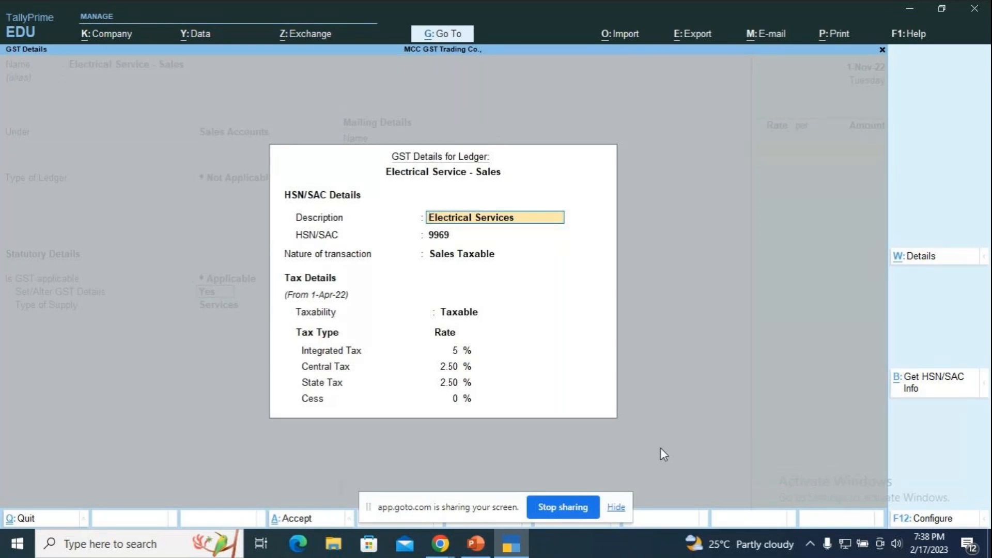
{"action": "key", "text": "Return"}
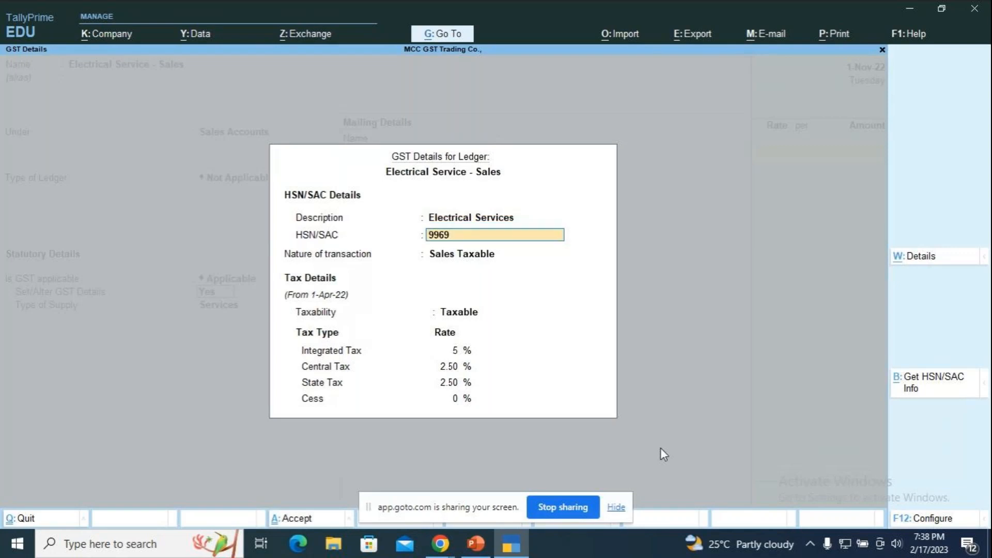
{"action": "key", "text": "Return"}
{"action": "key", "text": "Return"}
{"action": "key", "text": "Return"}
{"action": "key", "text": "Return"}
{"action": "key", "text": "Return"}
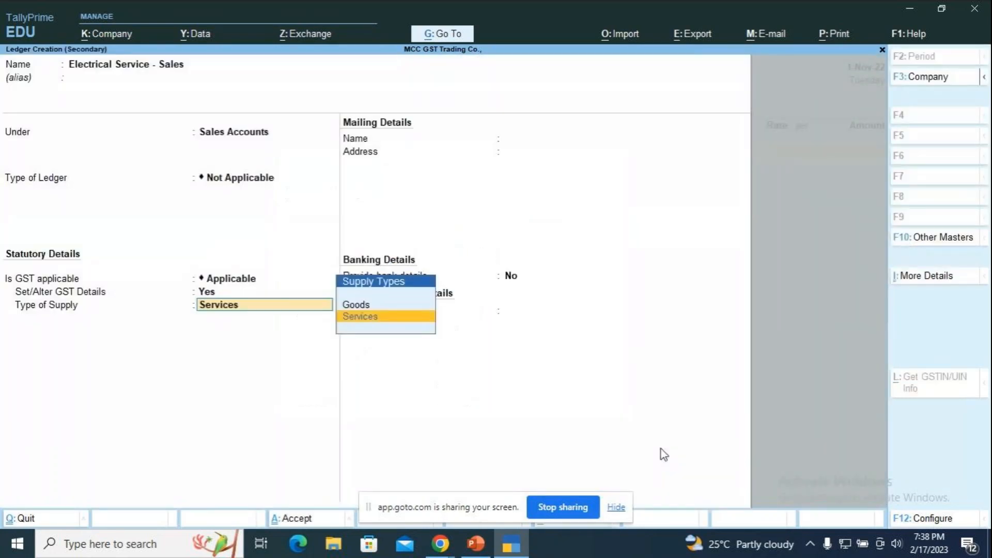
Keep Services as the type of supply, without bank details, and save the Electrical Service - Sales ledger
{"action": "key", "text": "Return"}
{"action": "key", "text": "Return"}
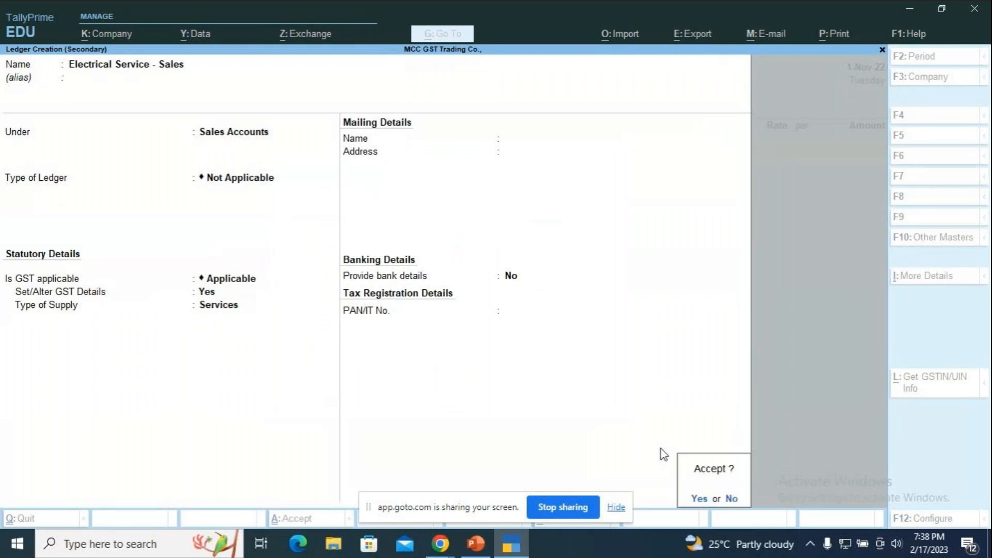
{"action": "key", "text": "Return"}
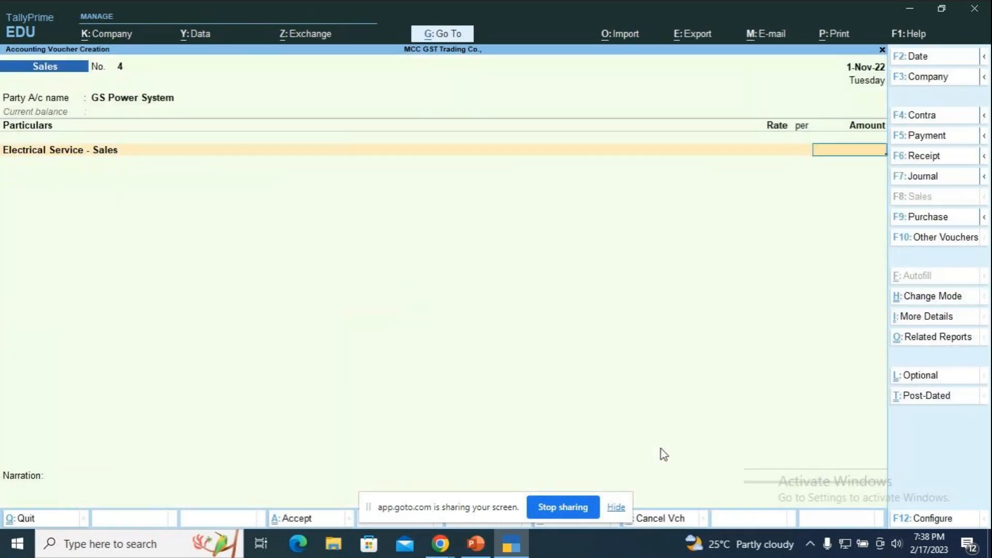
Check the electrical services amount on the PowerPoint slide and enter 25000 for Electrical Service - Sales in TallyPrime
{"action": "left_click", "coordinate": [475, 545]}
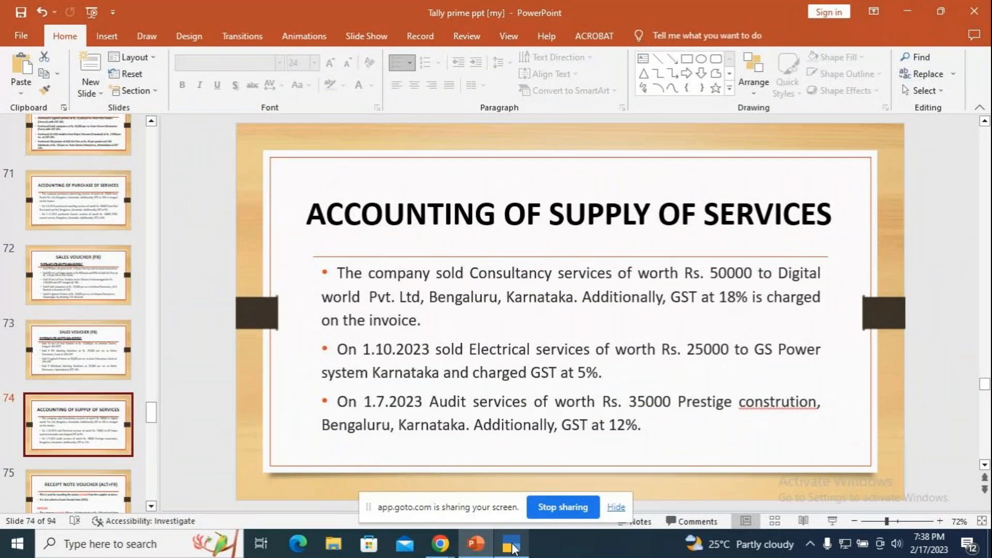
{"action": "left_click", "coordinate": [514, 546]}
{"action": "type", "text": "25000"}
{"action": "key", "text": "Return"}
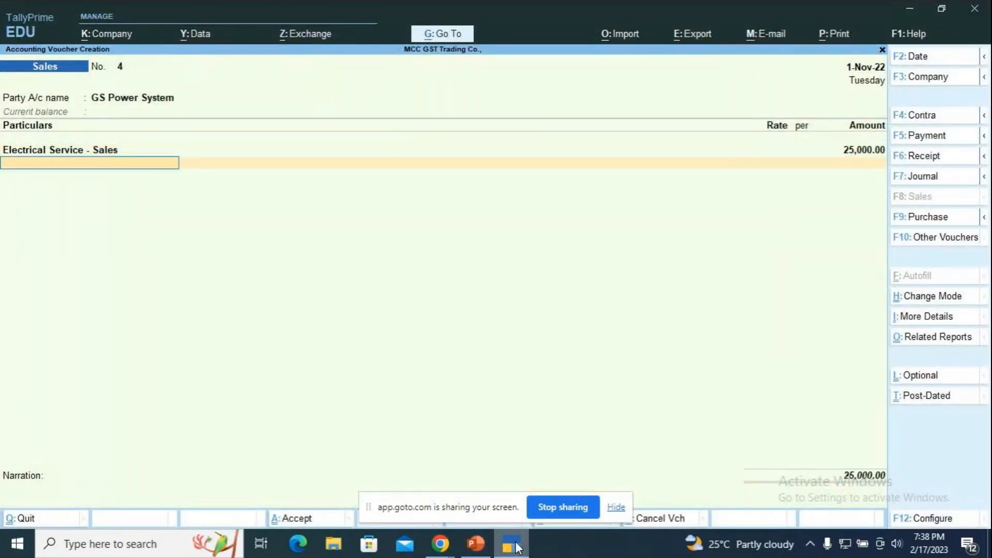
Add the Output SGST ledger below the electrical service line and accept its calculated amount
{"action": "key", "text": "Down"}
{"action": "key", "text": "Down"}
{"action": "key", "text": "Down"}
{"action": "key", "text": "Down"}
{"action": "key", "text": "Down"}
{"action": "key", "text": "Down"}
{"action": "key", "text": "Down"}
{"action": "key", "text": "Down"}
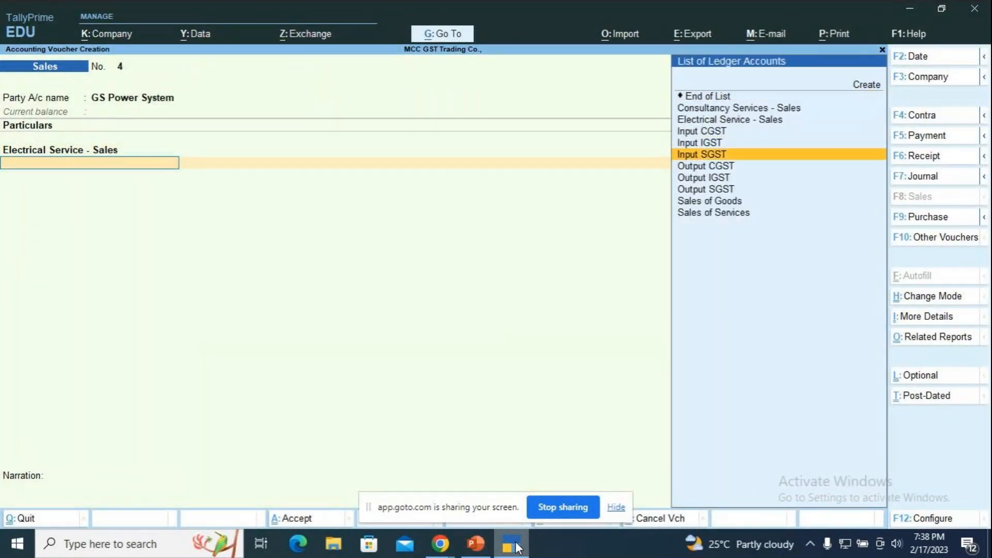
{"action": "key", "text": "Return"}
{"action": "key", "text": "Return"}
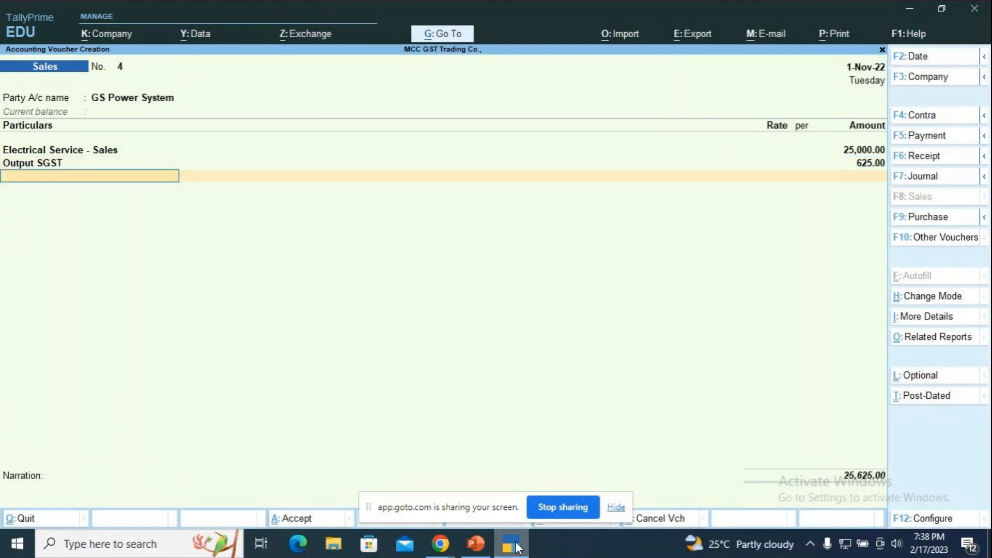
Add the Output CGST ledger below the Output SGST line and accept its calculated amount
{"action": "key", "text": "Down"}
{"action": "key", "text": "Down"}
{"action": "key", "text": "Down"}
{"action": "key", "text": "Down"}
{"action": "key", "text": "Down"}
{"action": "key", "text": "Down"}
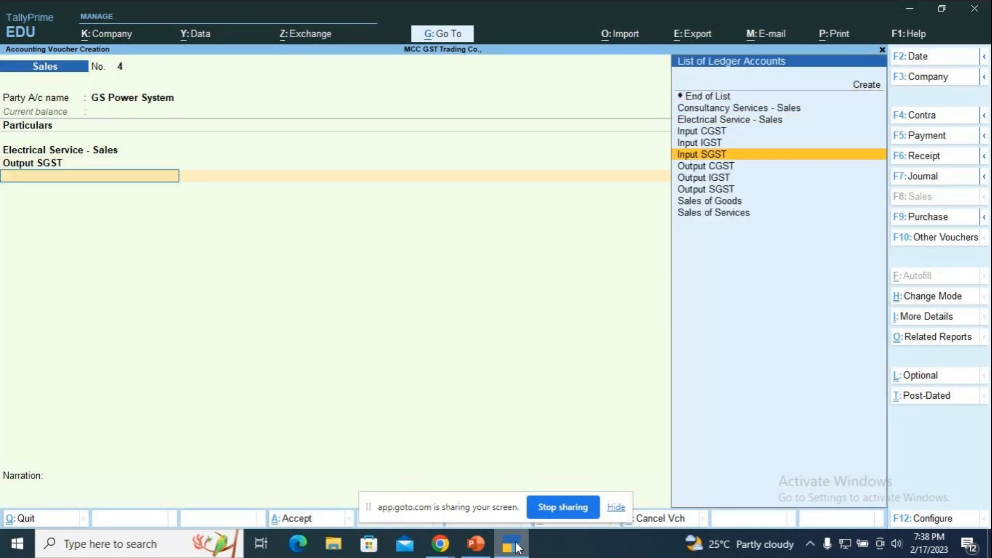
{"action": "key", "text": "Return"}
{"action": "key", "text": "Return"}
{"action": "key", "text": "Return"}
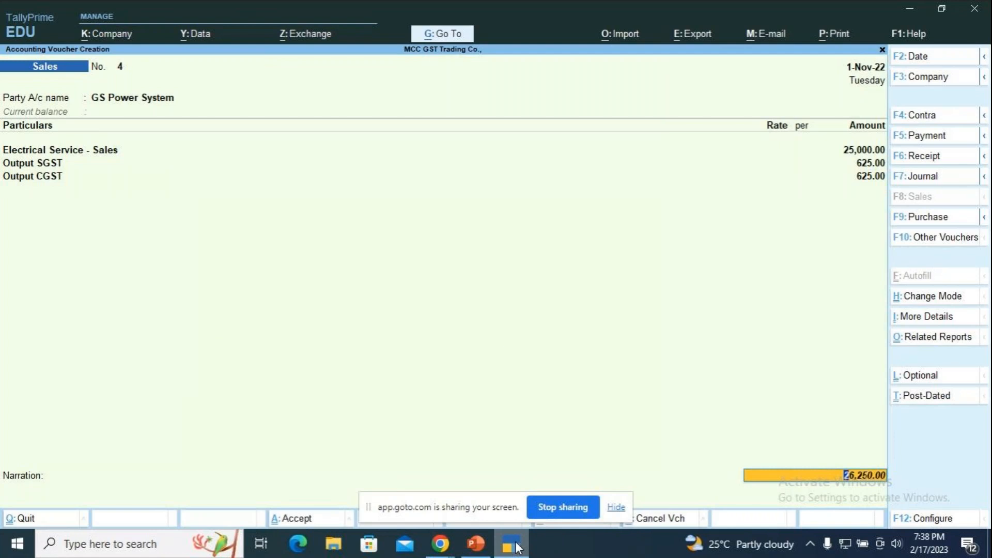
Accept the voucher total and record GS Power System's bill-wise details as New Ref 4 for the full amount
{"action": "key", "text": "Return"}
{"action": "key", "text": "Return"}
{"action": "key", "text": "Return"}
{"action": "key", "text": "Return"}
{"action": "key", "text": "Return"}
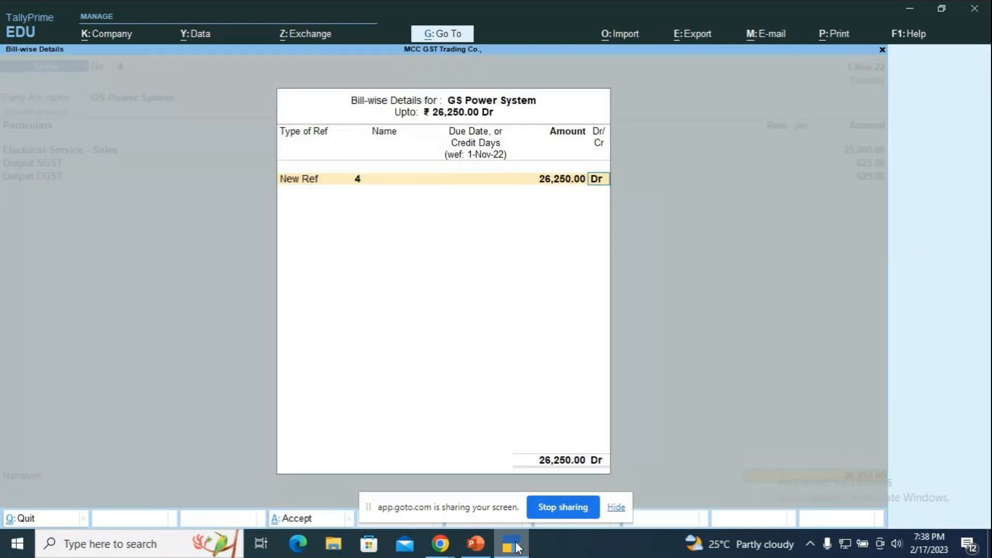
{"action": "key", "text": "Return"}
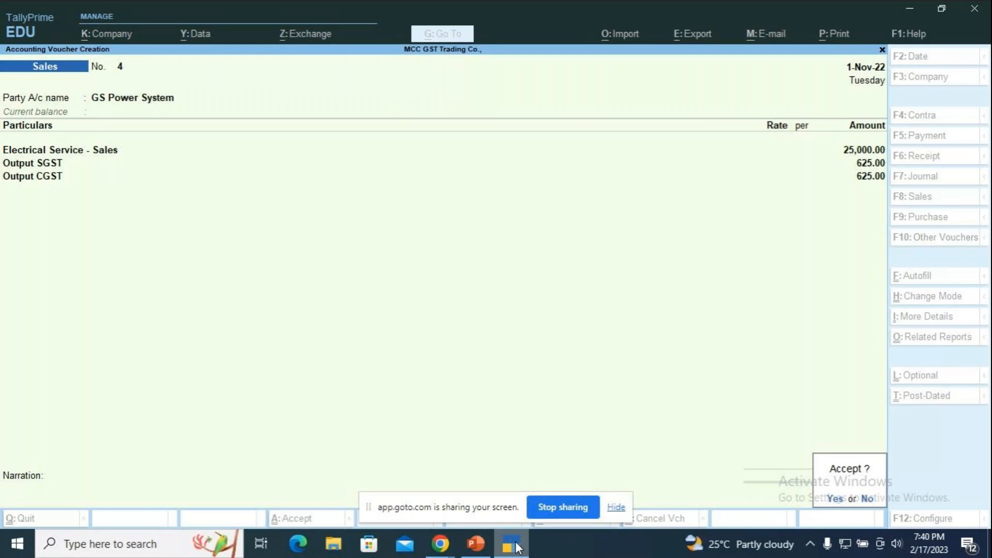
Return to the party field, accept the dispatch and party details again, and save the GS Power System sales voucher
{"action": "mouse_move", "coordinate": [739, 544]}
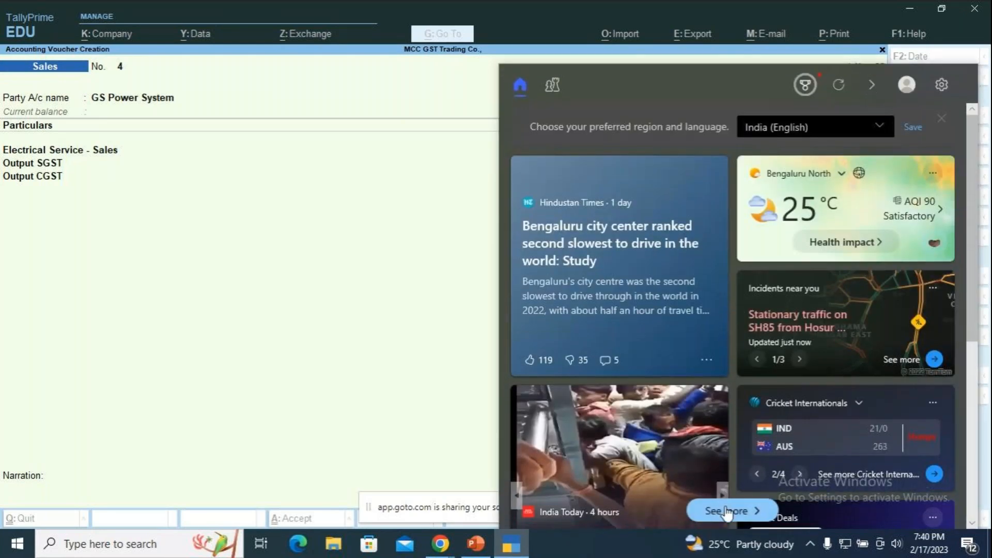
{"action": "key", "text": "Escape"}
{"action": "key", "text": "Escape"}
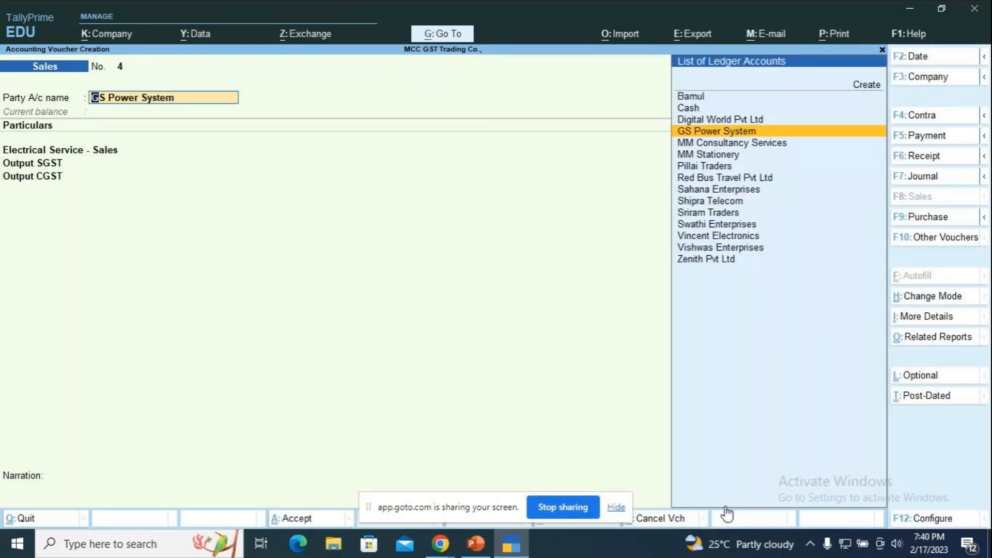
{"action": "key", "text": "Return"}
{"action": "key", "text": "Return"}
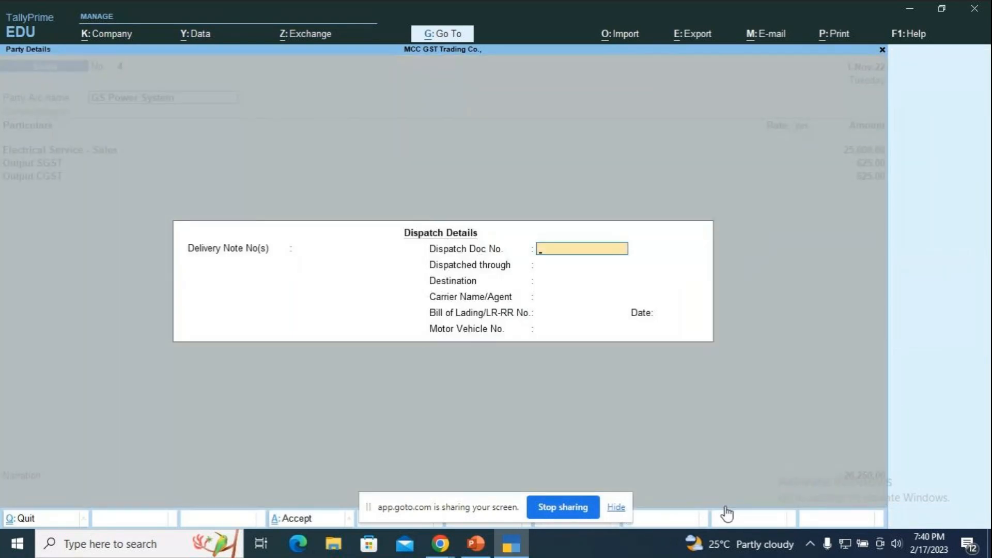
{"action": "key", "text": "ctrl+a"}
{"action": "key", "text": "ctrl+a"}
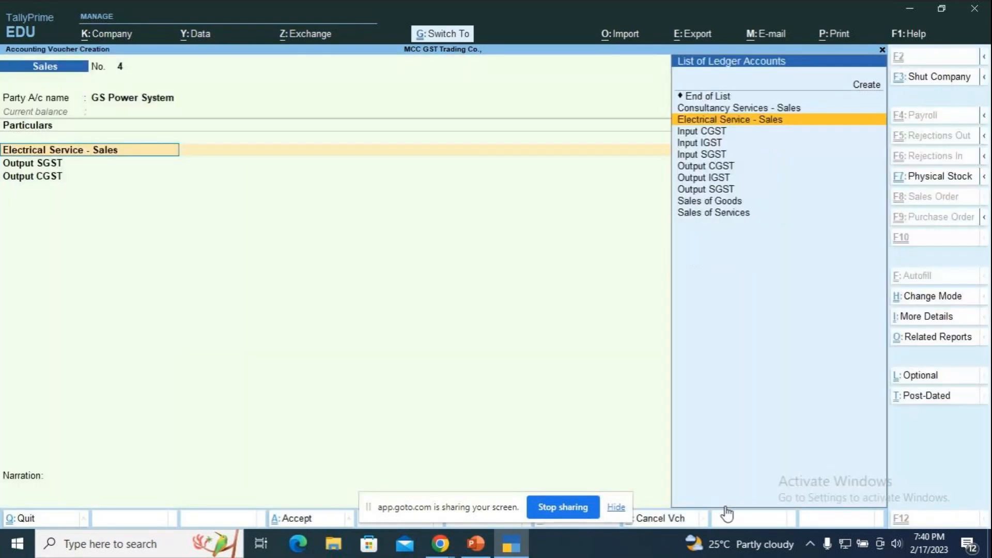
{"action": "key", "text": "Return"}
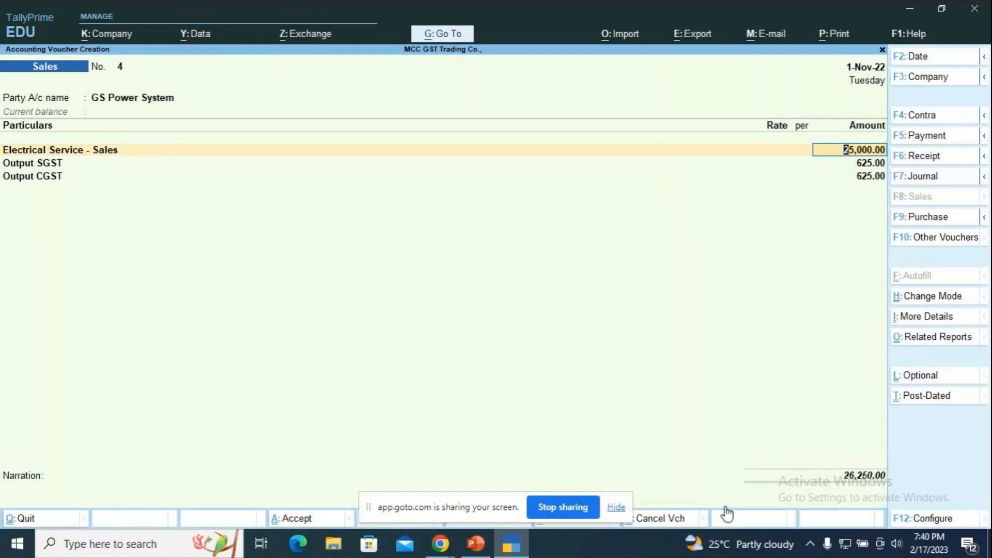
{"action": "key", "text": "ctrl"}
{"action": "key", "text": "ctrl+a"}
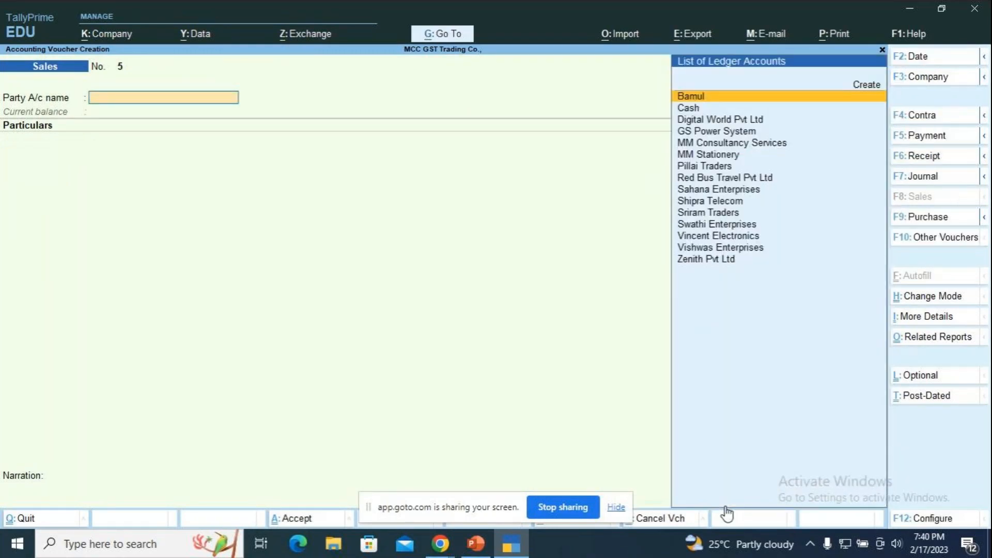
Switch to the PowerPoint slide, correct "constrution" to "construction" and insert "sold" before Audit services in the third bullet
{"action": "key", "text": "alt+Tab"}
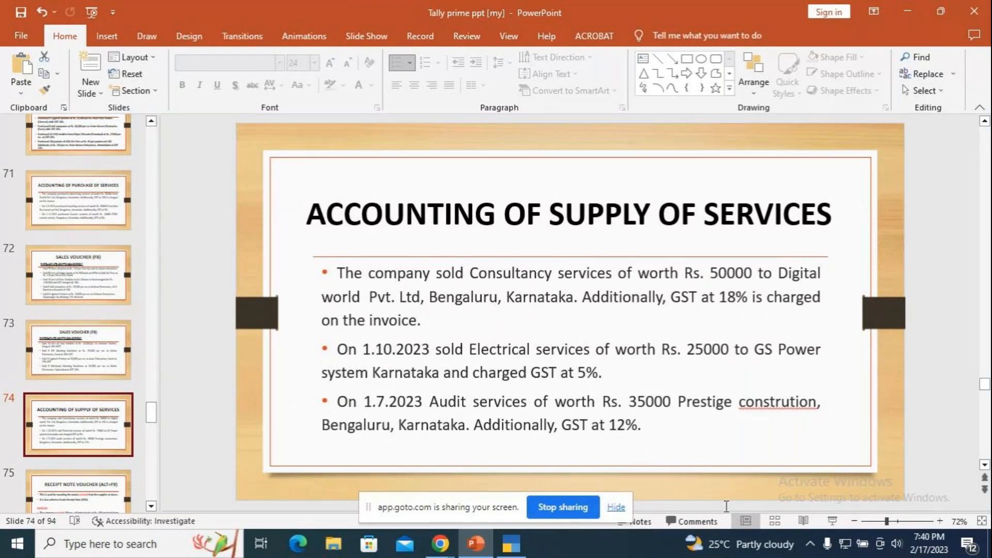
{"action": "left_click", "coordinate": [790, 406]}
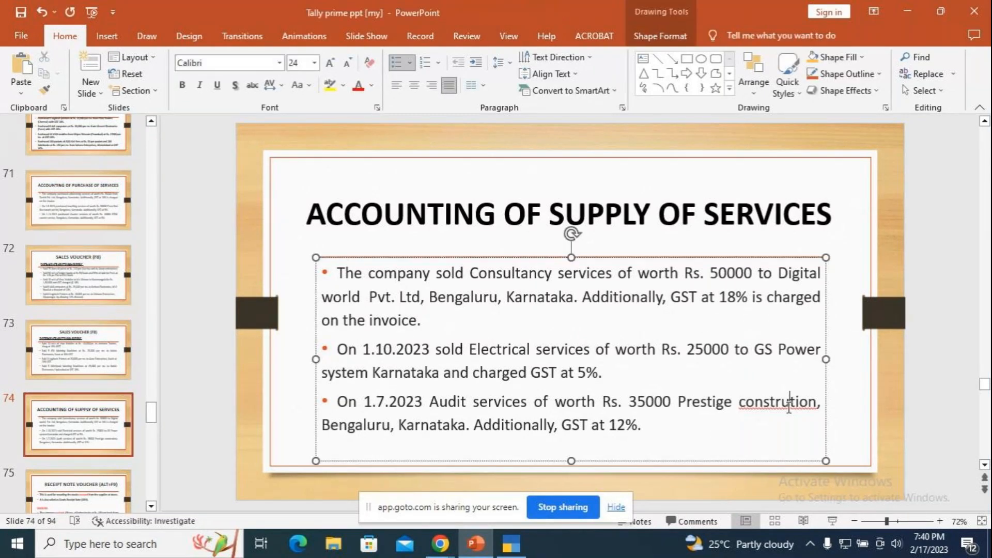
{"action": "type", "text": "c"}
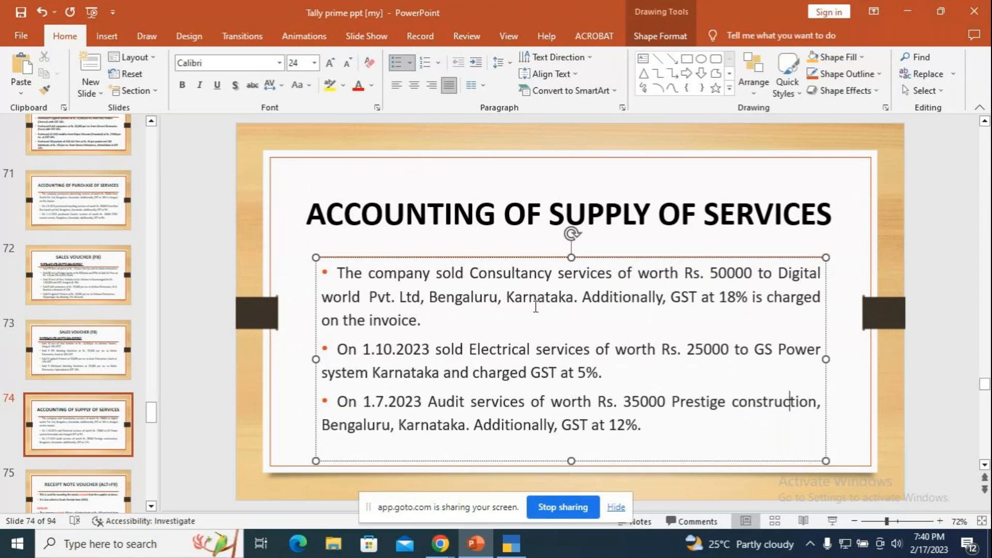
{"action": "left_click", "coordinate": [431, 406]}
{"action": "type", "text": "sold"}
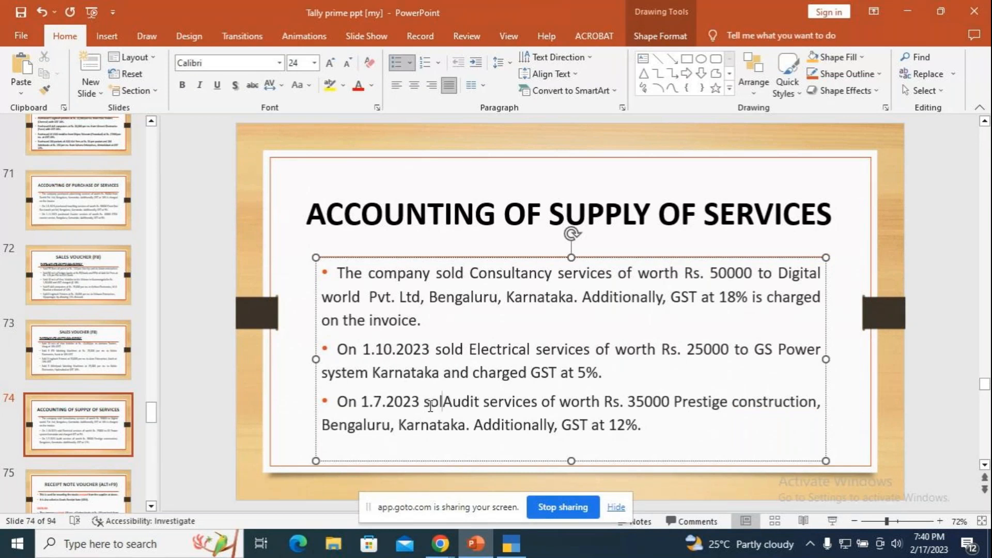
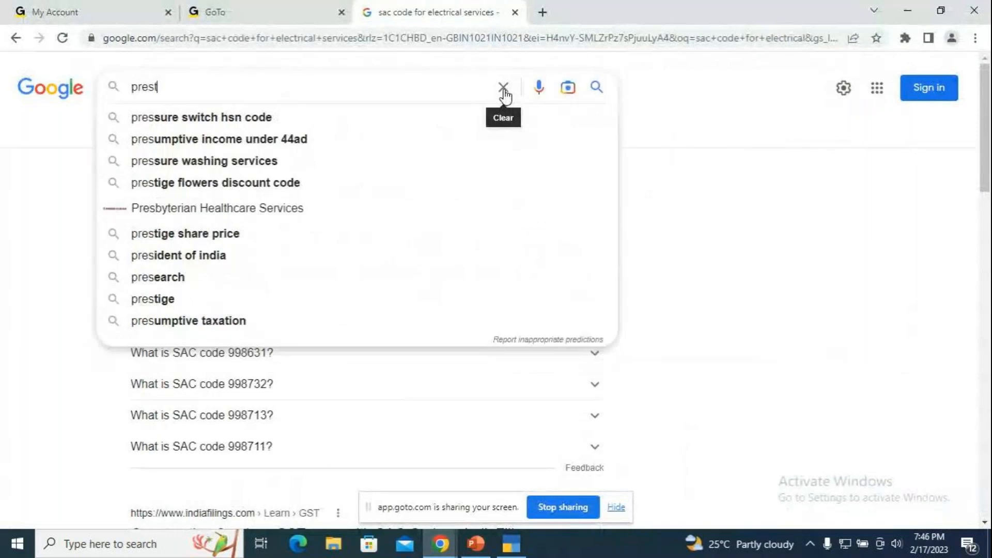
Search Google for "prestige constructions karnataka gst number"
{"action": "type", "text": "stu"}
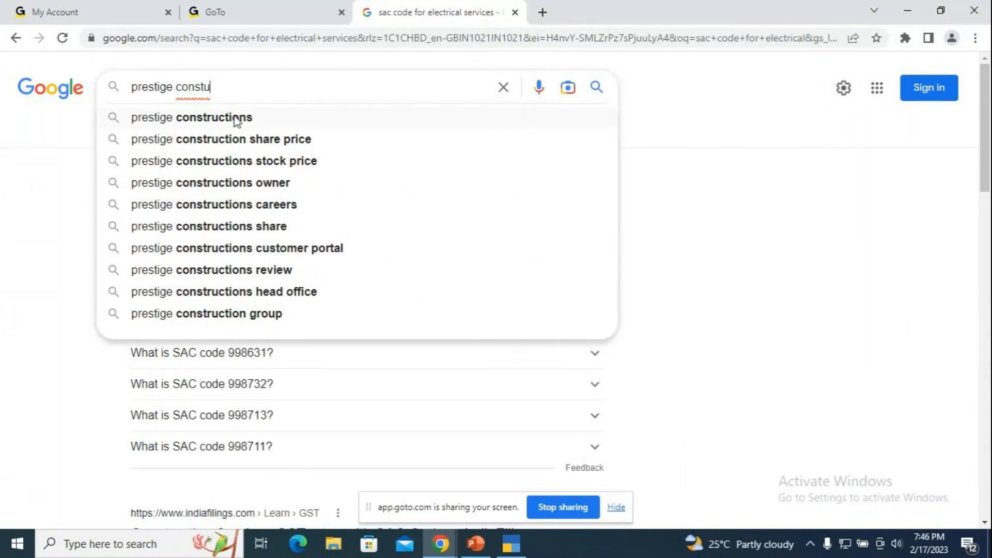
{"action": "left_click", "coordinate": [250, 121]}
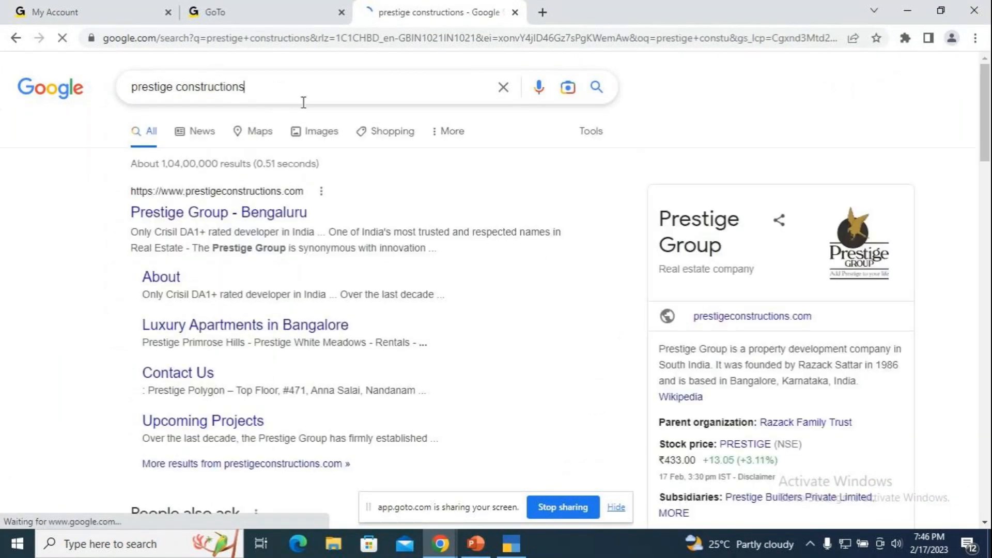
{"action": "left_click", "coordinate": [302, 102]}
{"action": "type", "text": "karnata"}
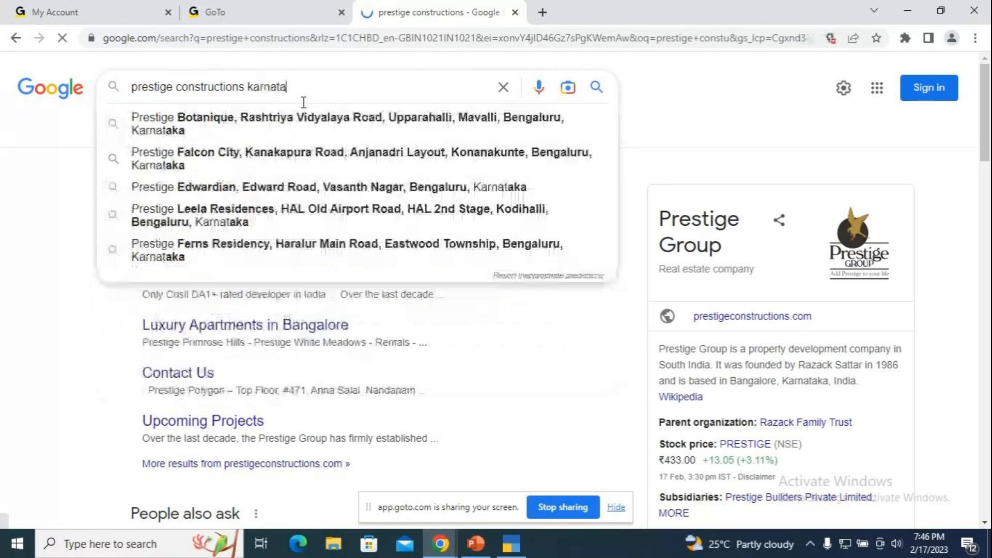
{"action": "type", "text": "ka gst"}
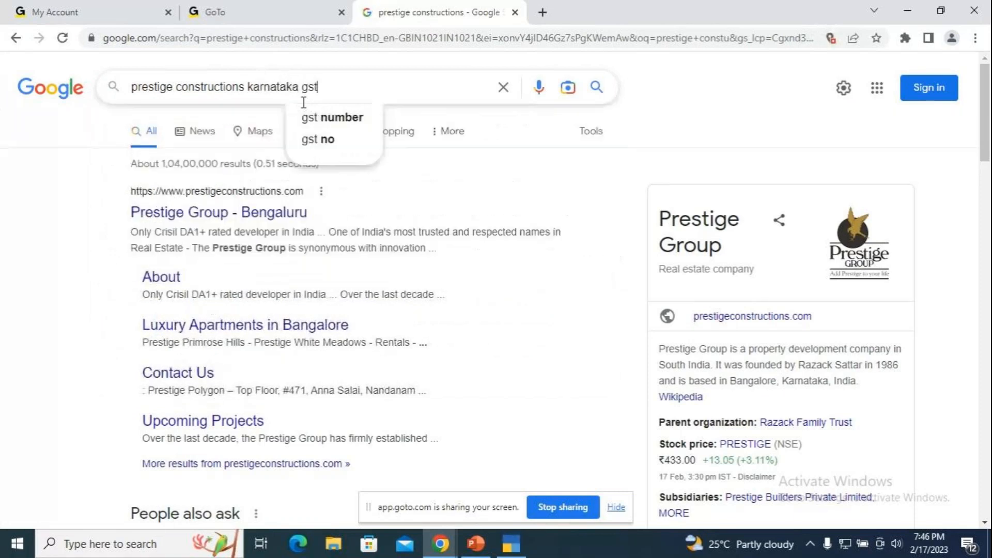
{"action": "left_click", "coordinate": [335, 119]}
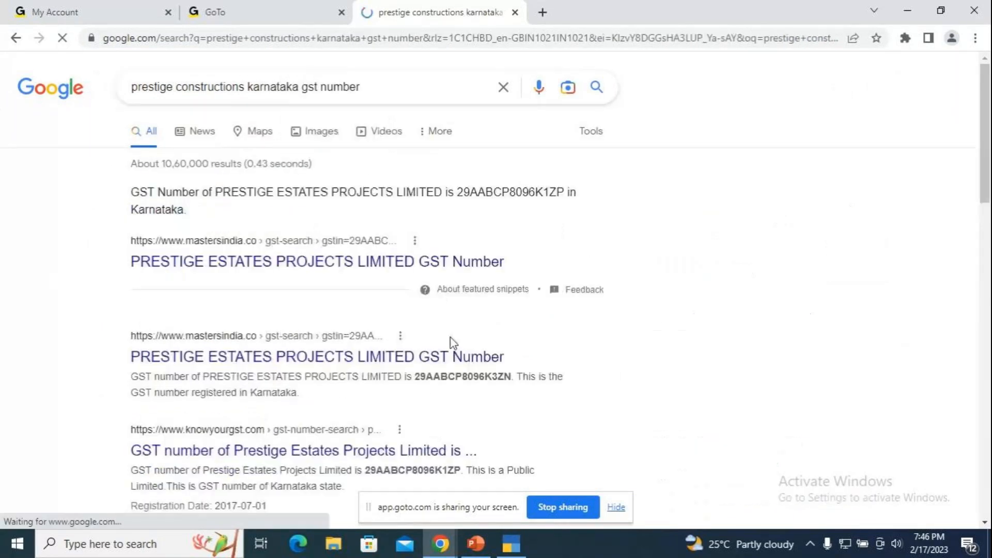
Copy the company's GST number from the top search result into the Prestige Construction ledger's GSTIN/UIN in TallyPrime, without altering GST details
{"action": "double_click", "coordinate": [521, 192]}
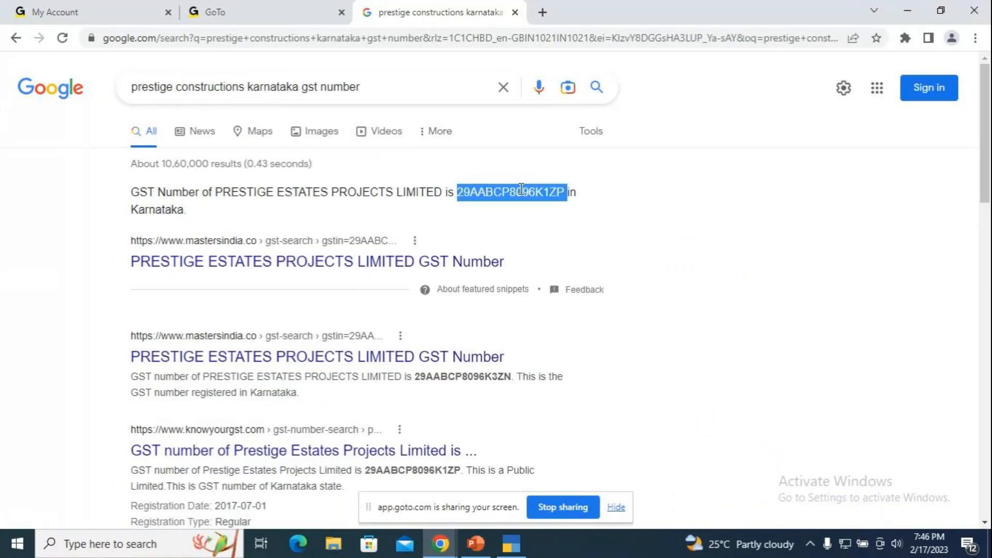
{"action": "left_click", "coordinate": [520, 540]}
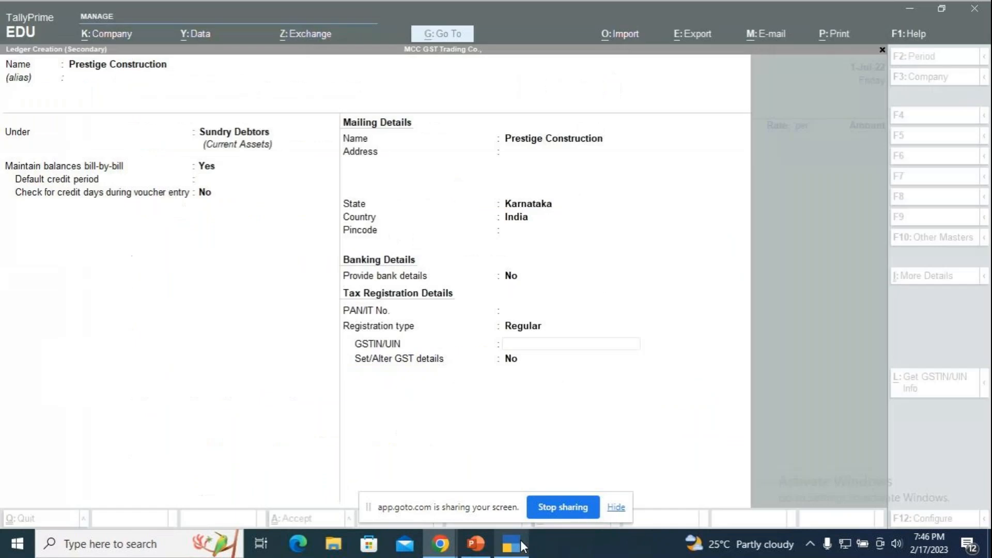
{"action": "key", "text": "ctrl+alt+v"}
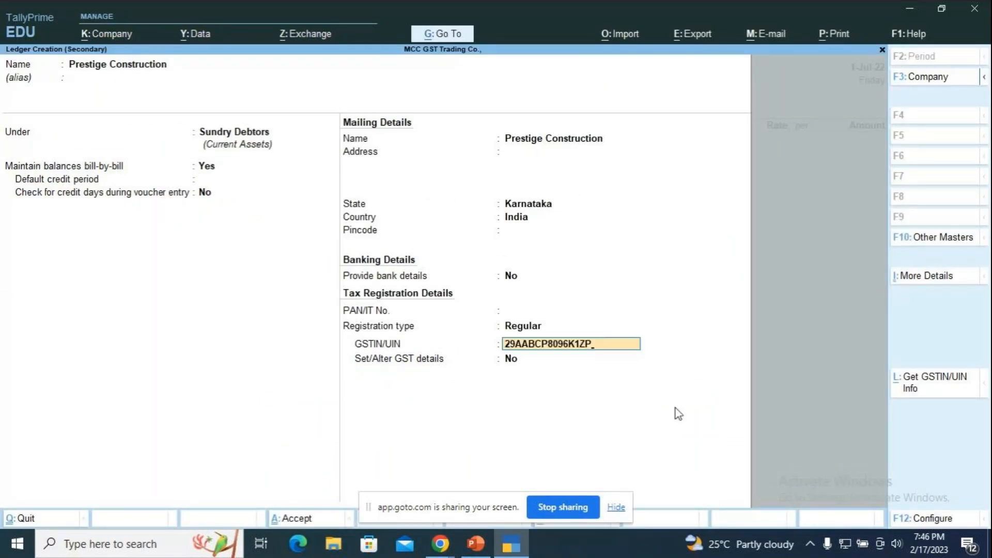
{"action": "key", "text": "Return"}
{"action": "key", "text": "Return"}
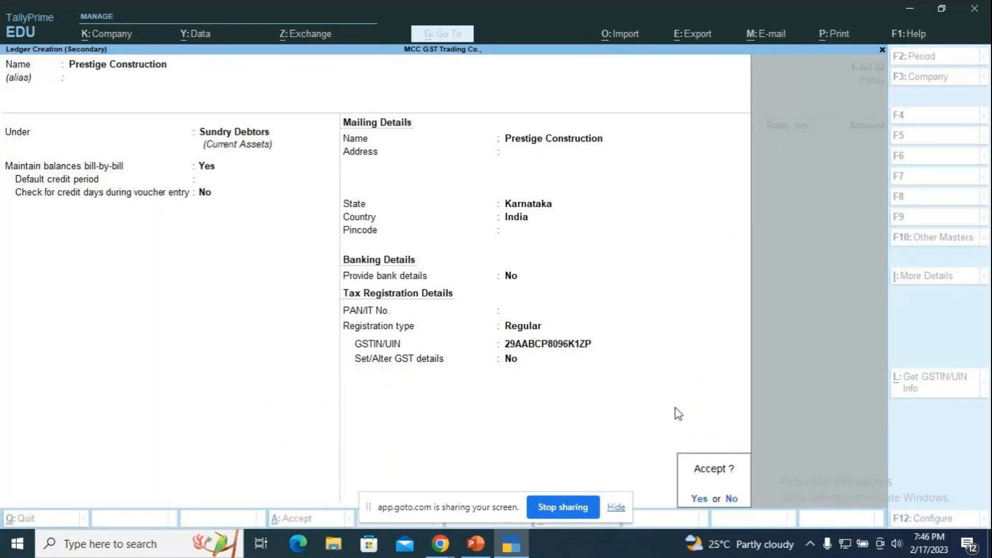
Save the Prestige Construction ledger and accept the sales voucher's dispatch and party details
{"action": "key", "text": "Return"}
{"action": "key", "text": "ctrl+a"}
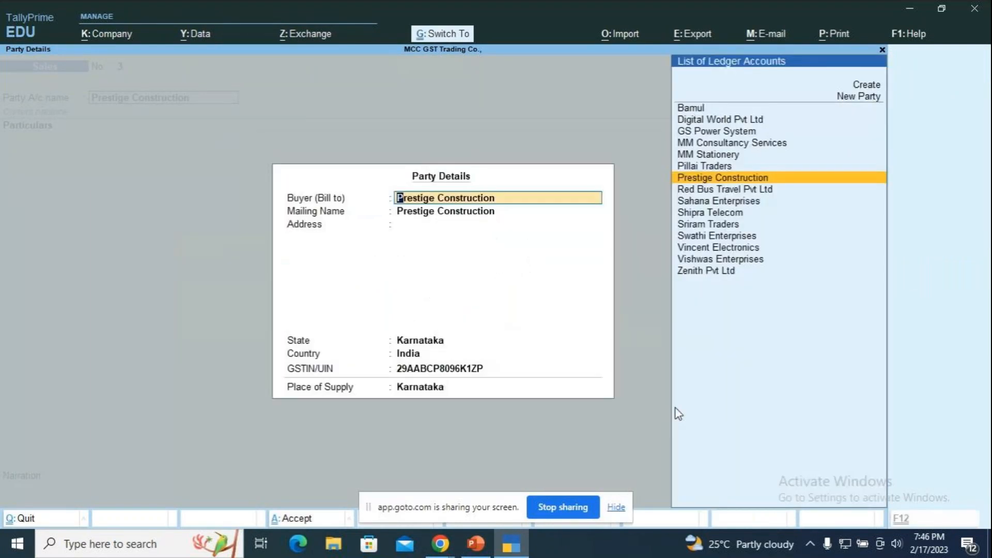
{"action": "key", "text": "ctrl+a"}
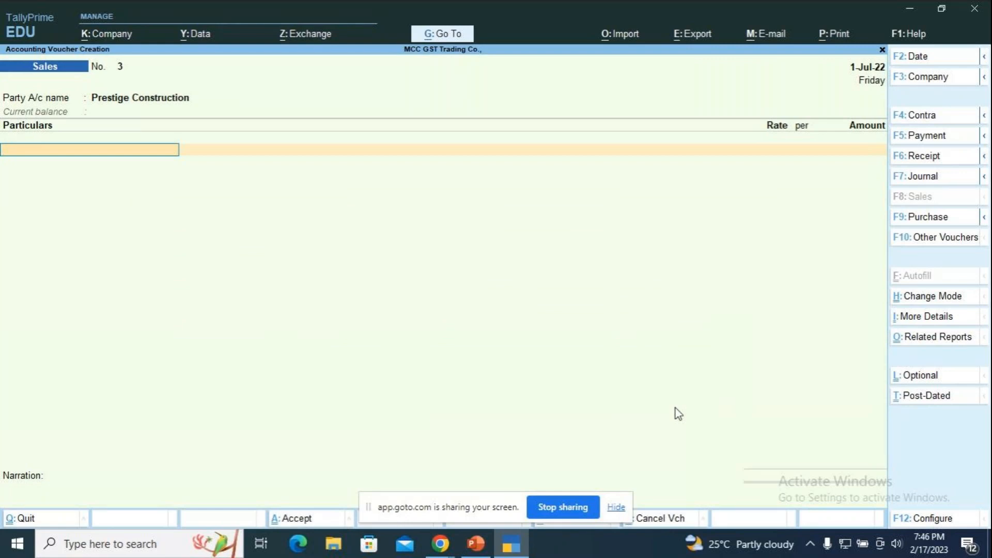
Start a new ledger named Audit Service - Sales under Sales Accounts, leaving the type of ledger Not Applicable
{"action": "key", "text": "alt+c"}
{"action": "type", "text": "A"}
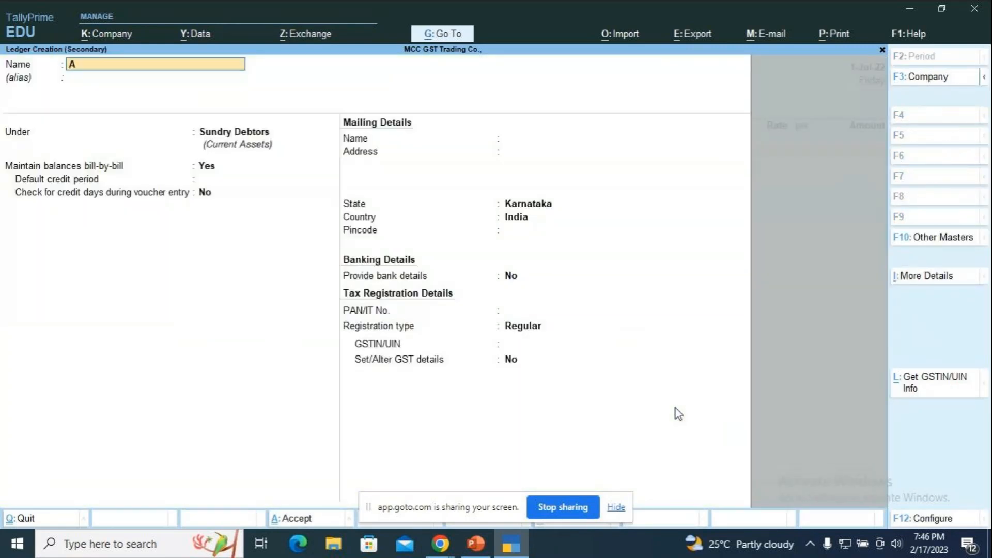
{"action": "type", "text": "udit Service - Sales"}
{"action": "key", "text": "Return"}
{"action": "key", "text": "Return"}
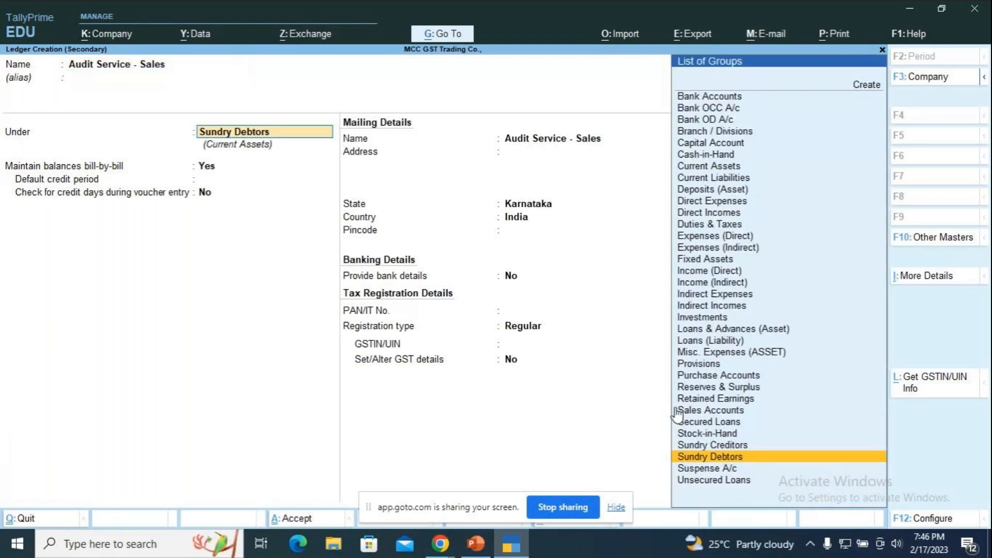
{"action": "type", "text": "S"}
{"action": "key", "text": "Return"}
{"action": "key", "text": "Return"}
{"action": "key", "text": "Return"}
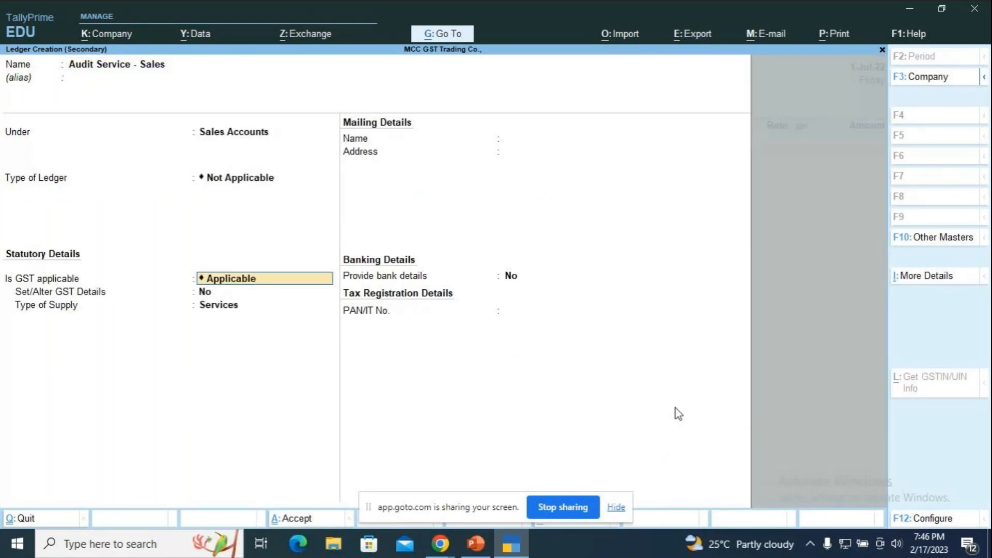
Enable Set/Alter GST Details for the ledger and enter Audit Service as the description
{"action": "type", "text": "y"}
{"action": "key", "text": "Return"}
{"action": "type", "text": "Audit Service"}
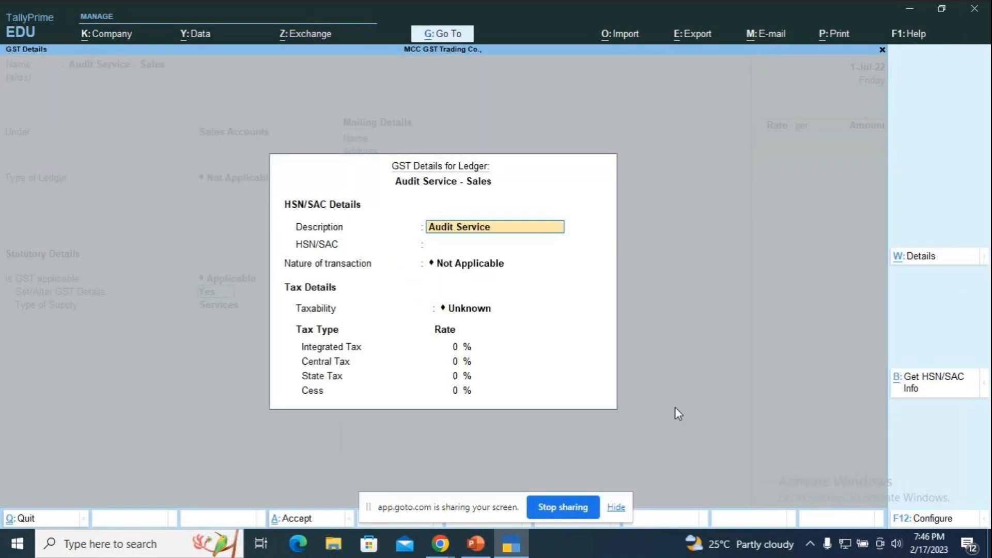
{"action": "key", "text": "Return"}
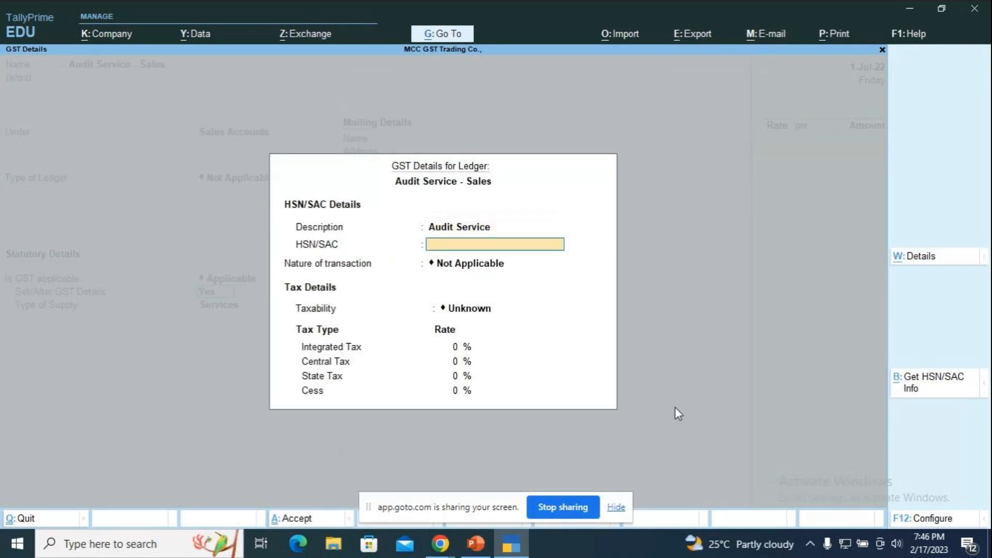
Switch to Chrome and search Google for the SAC code for auditing services
{"action": "mouse_move", "coordinate": [434, 549]}
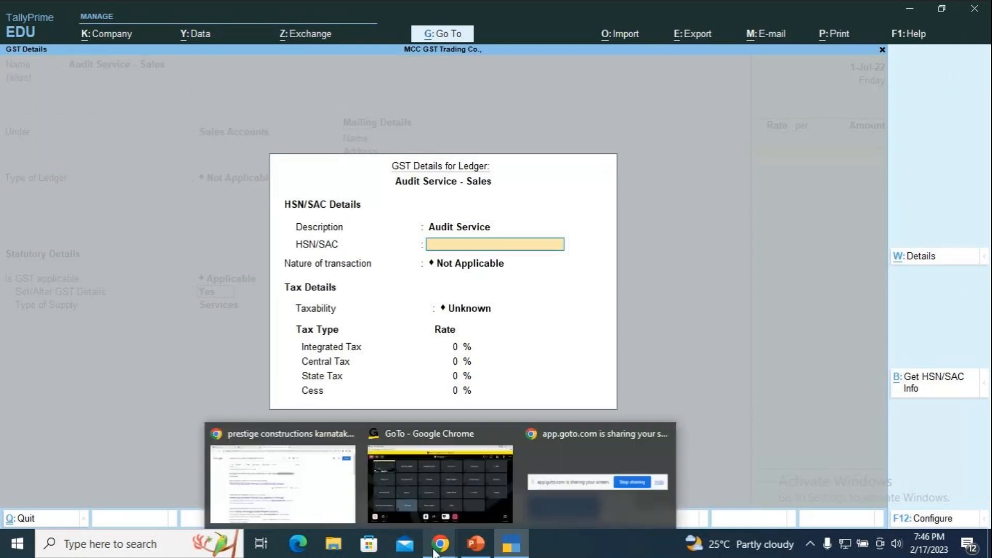
{"action": "left_click", "coordinate": [326, 472]}
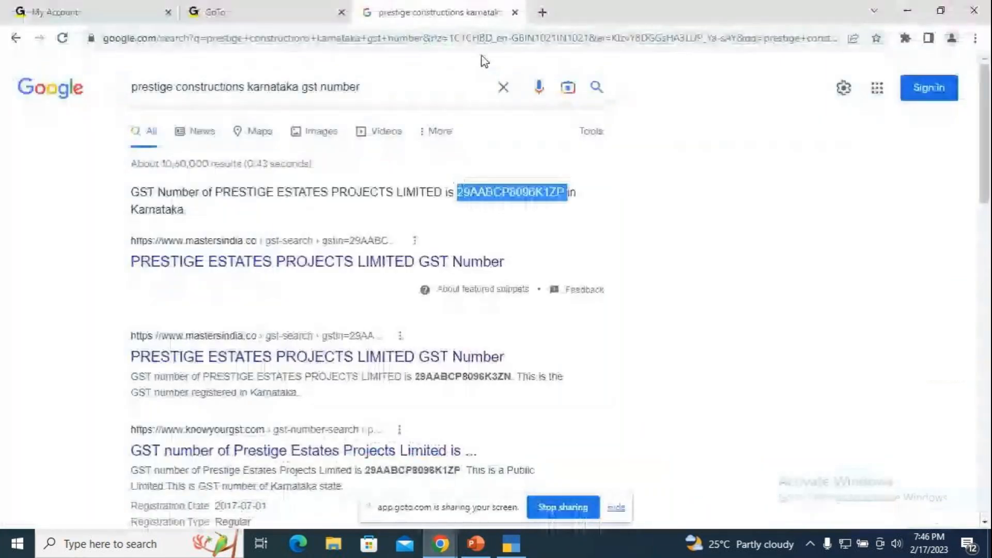
{"action": "left_click", "coordinate": [503, 87]}
{"action": "type", "text": "sa"}
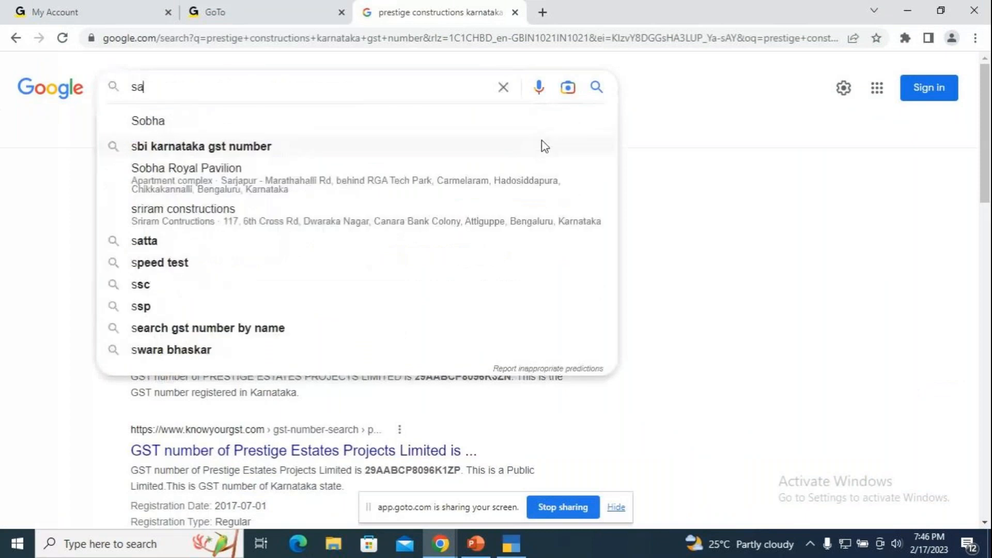
{"action": "type", "text": "c dode for "}
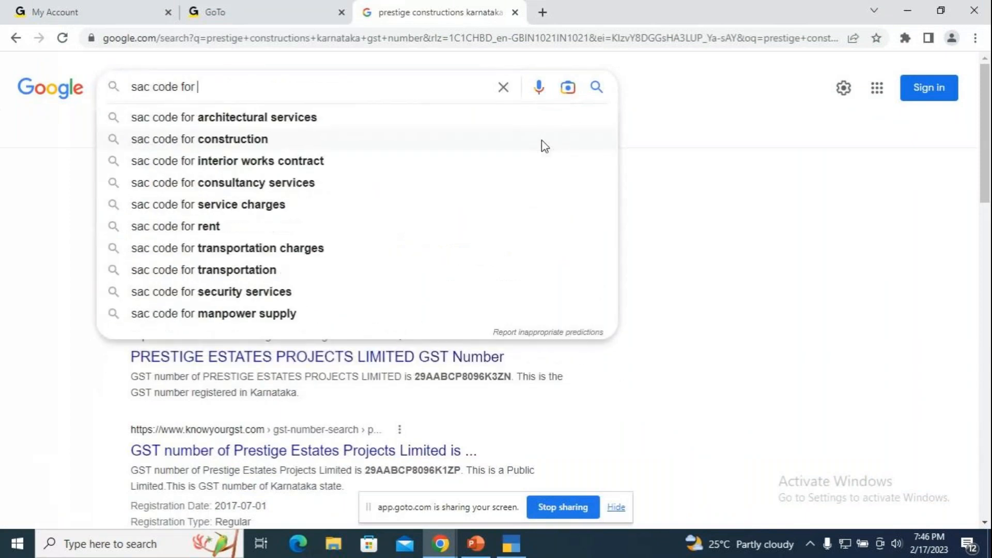
{"action": "type", "text": "aud"}
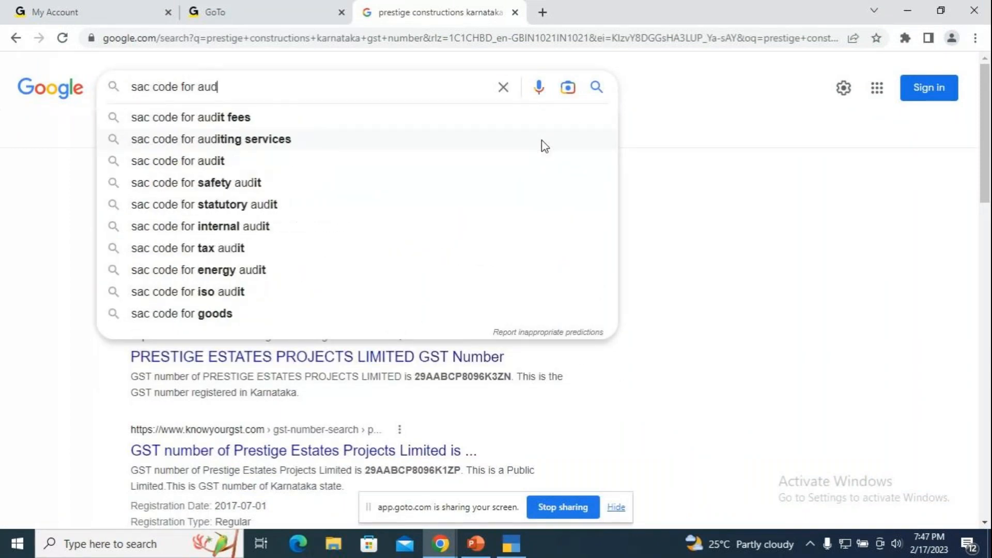
{"action": "left_click", "coordinate": [290, 147]}
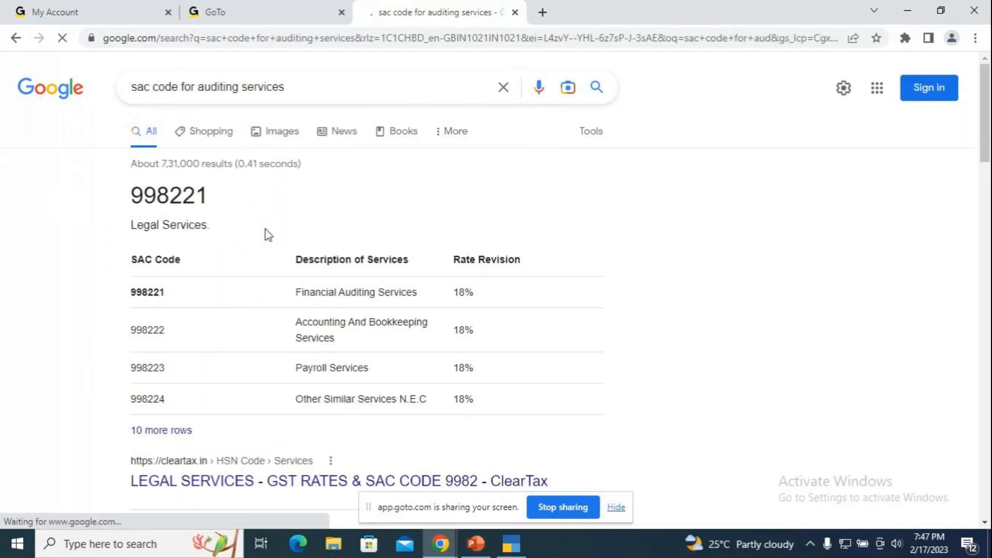
Back in TallyPrime, enter HSN/SAC 998221 in the ledger's GST details and choose Sales Taxable as the nature of transaction
{"action": "mouse_move", "coordinate": [511, 546]}
{"action": "left_click", "coordinate": [514, 544]}
{"action": "type", "text": "99822"}
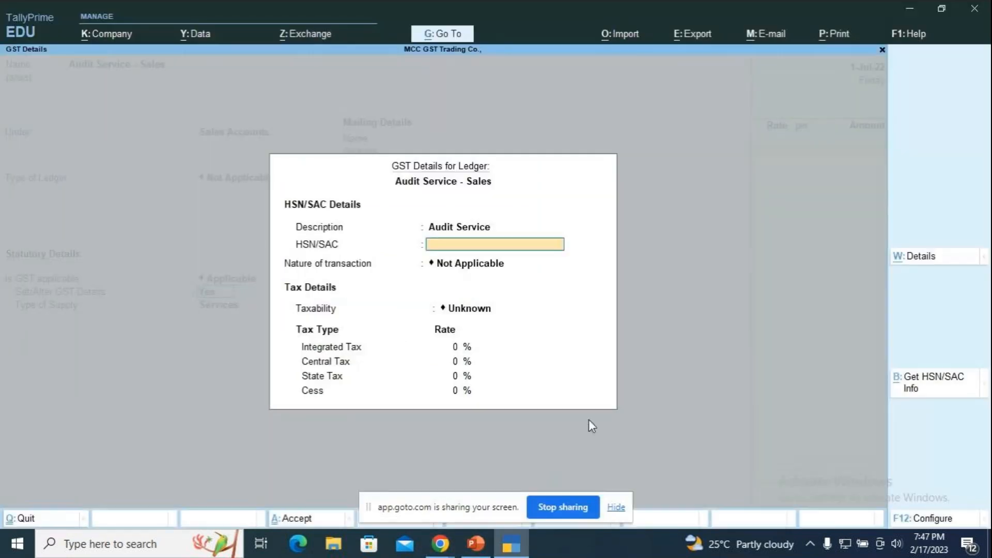
{"action": "type", "text": "1"}
{"action": "key", "text": "Return"}
{"action": "type", "text": "Sa"}
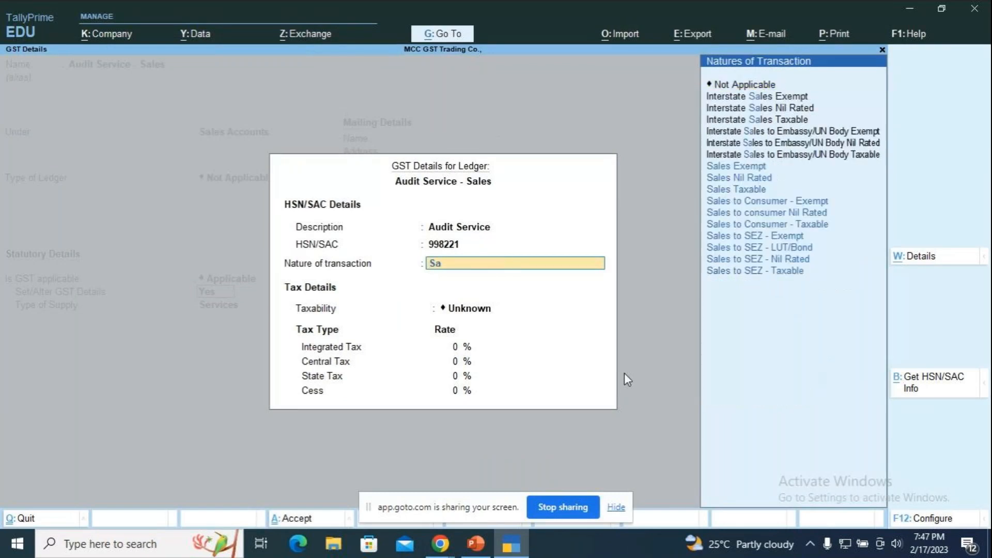
{"action": "key", "text": "Down"}
{"action": "key", "text": "Return"}
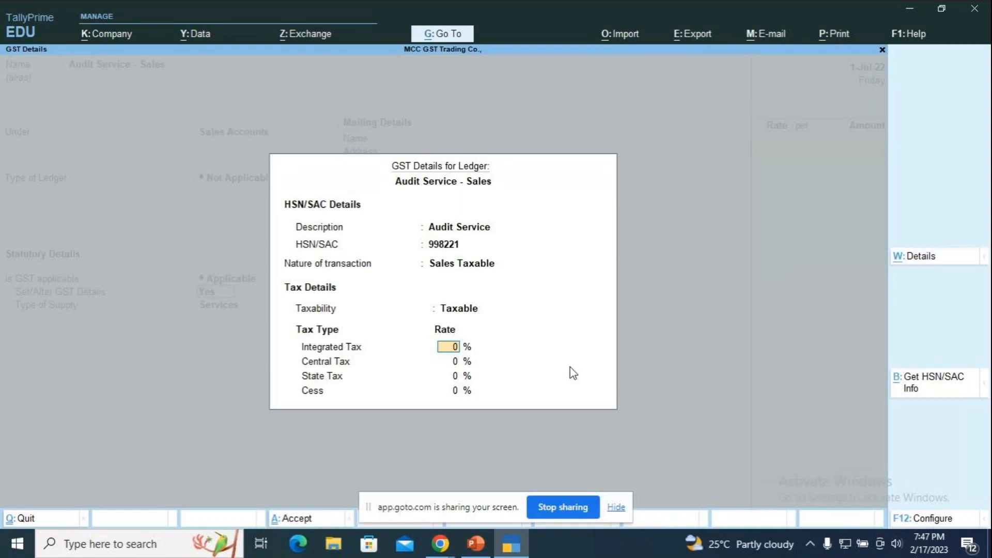
Check the audit service's GST rate on the PowerPoint slide, set Integrated Tax to 12% in TallyPrime, and save the ledger
{"action": "left_click", "coordinate": [476, 544]}
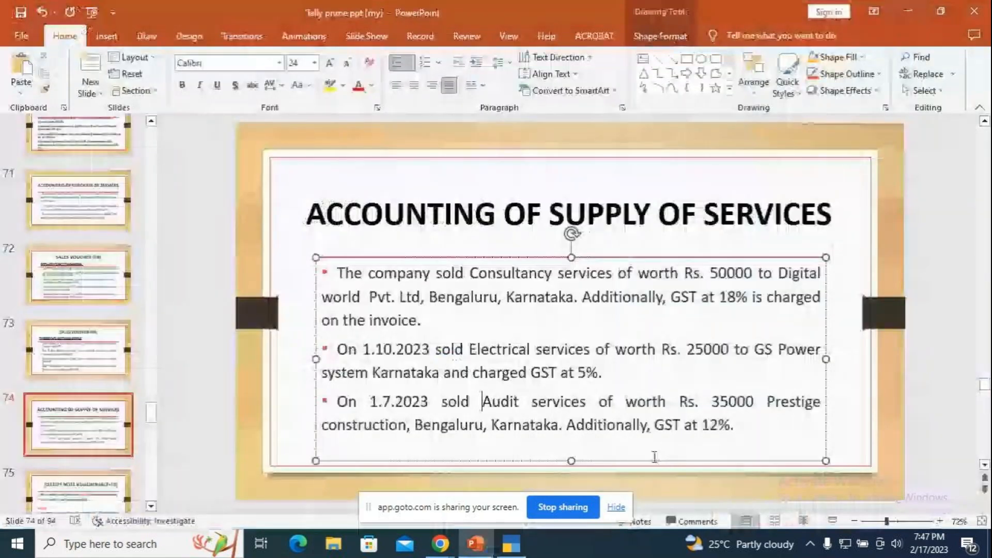
{"action": "left_click", "coordinate": [511, 544]}
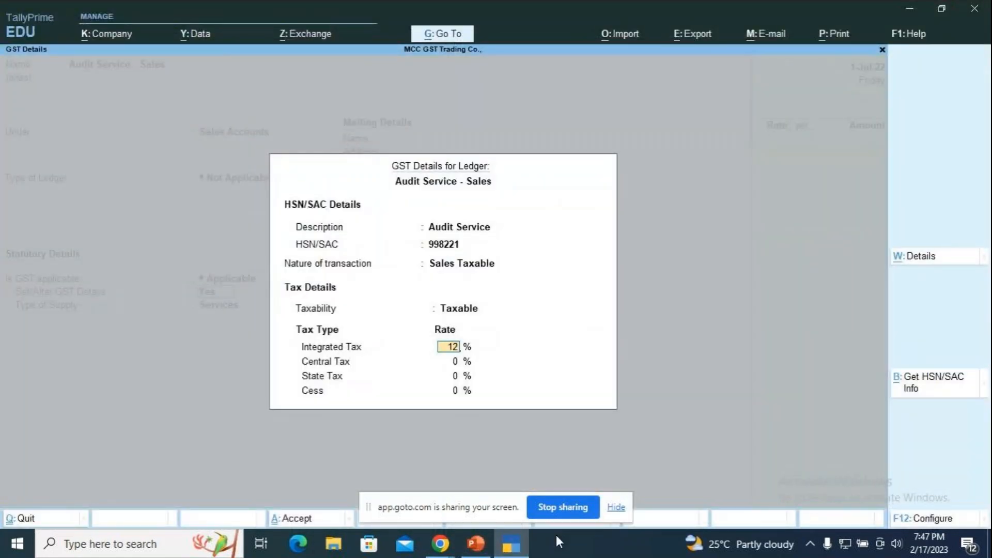
{"action": "key", "text": "Return"}
{"action": "key", "text": "Return"}
{"action": "key", "text": "Return"}
{"action": "key", "text": "Return"}
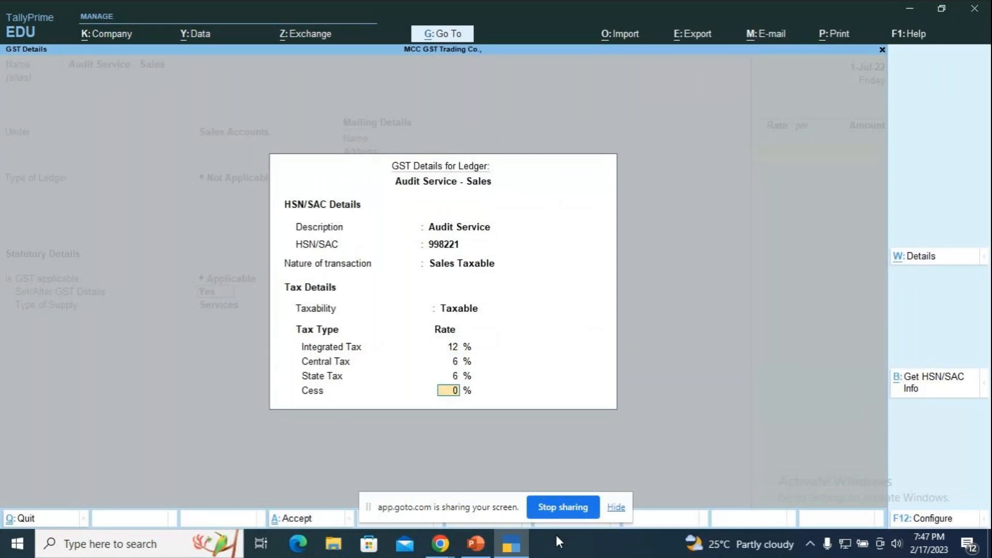
{"action": "key", "text": "Return"}
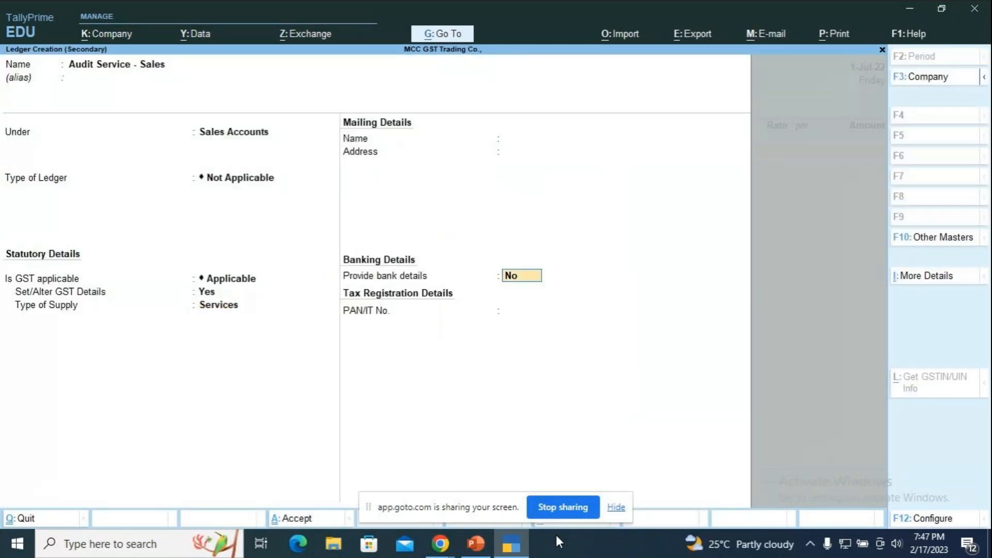
{"action": "key", "text": "Return"}
{"action": "key", "text": "Return"}
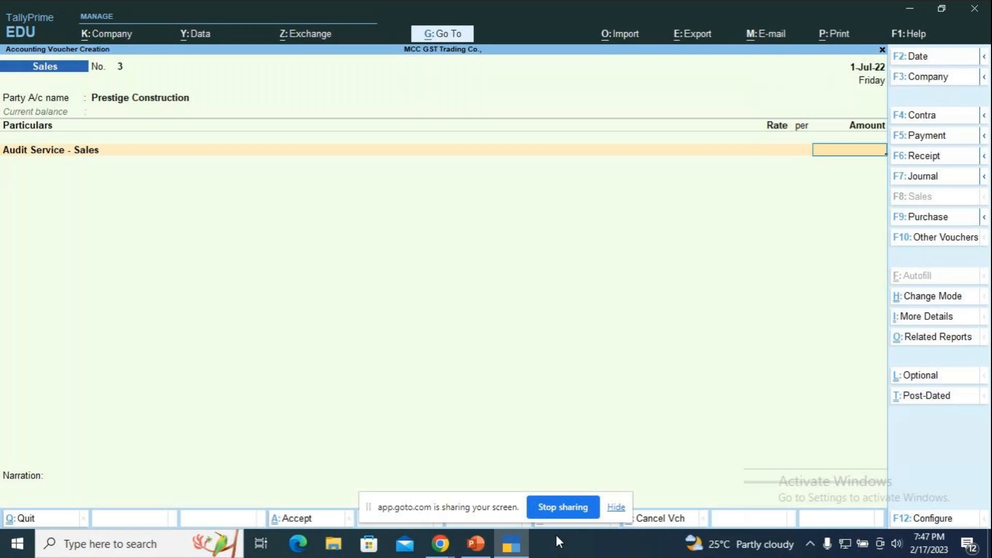
Enter 35000 as the Audit Service - Sales amount and continue to the voucher's next ledger line
{"action": "type", "text": "35000"}
{"action": "key", "text": "Return"}
{"action": "key", "text": "Return"}
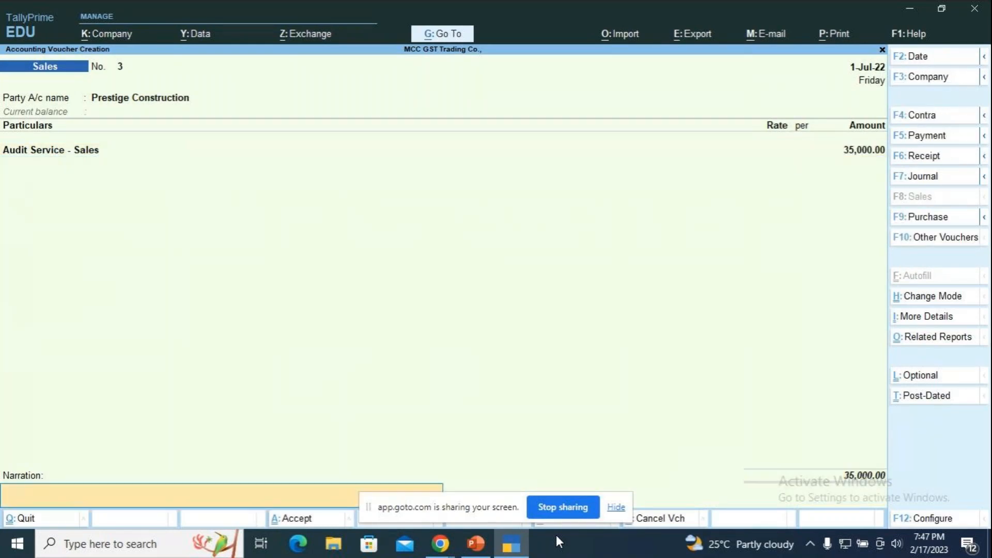
{"action": "key", "text": "BackSpace"}
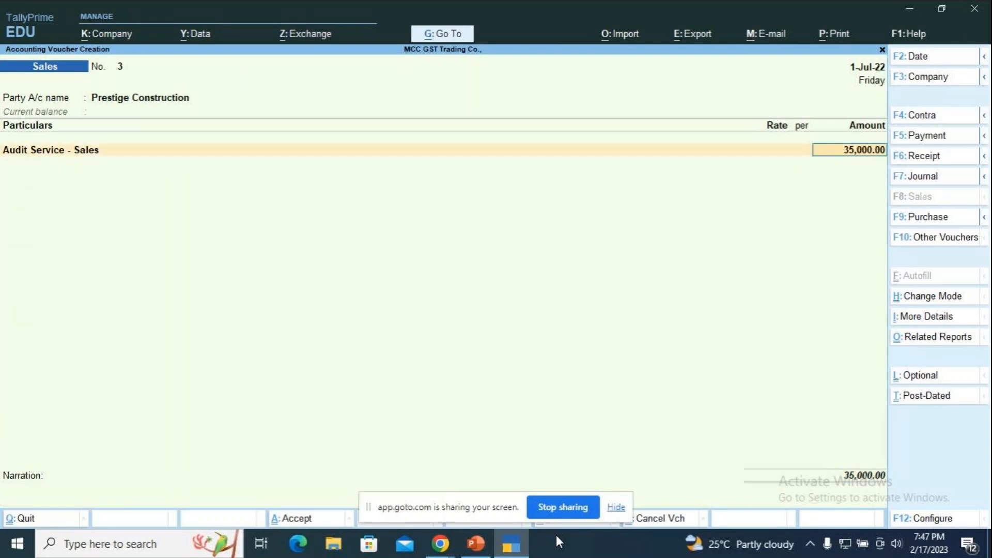
{"action": "key", "text": "Return"}
Add Output SGST below the audit service line with its automatically calculated amount
{"action": "key", "text": "Down"}
{"action": "key", "text": "Down"}
{"action": "key", "text": "Down"}
{"action": "key", "text": "Down"}
{"action": "key", "text": "Down"}
{"action": "key", "text": "Down"}
{"action": "key", "text": "Down"}
{"action": "key", "text": "Down"}
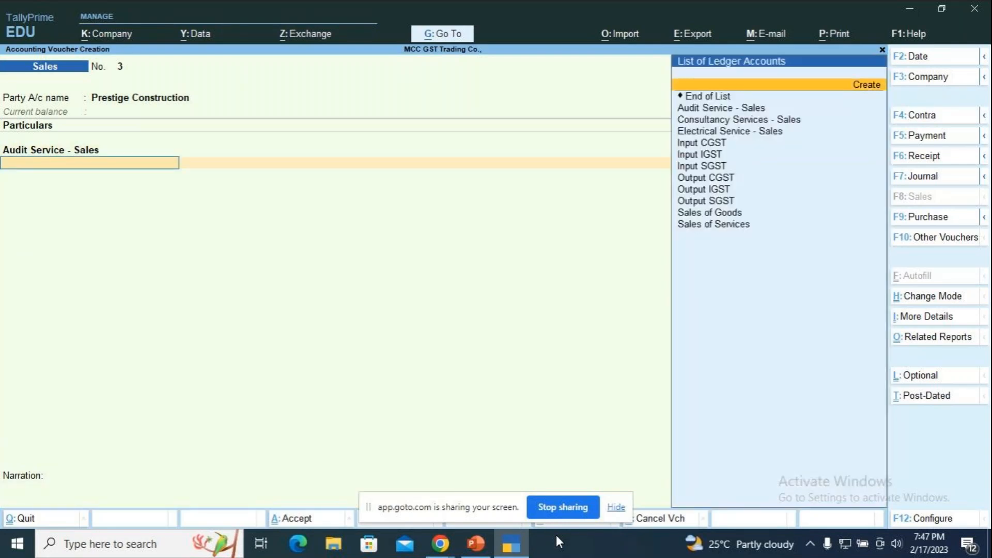
{"action": "key", "text": "Down"}
{"action": "key", "text": "Down"}
{"action": "key", "text": "Down"}
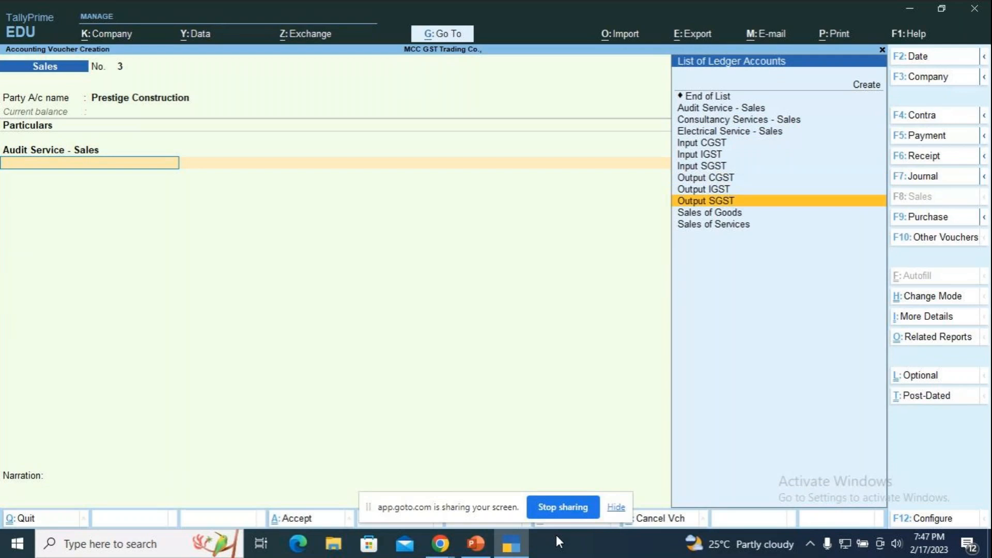
{"action": "key", "text": "Return"}
{"action": "key", "text": "Return"}
Add Output CGST below Output SGST with its automatically calculated amount
{"action": "key", "text": "Down"}
{"action": "key", "text": "Down"}
{"action": "key", "text": "Down"}
{"action": "key", "text": "Down"}
{"action": "key", "text": "Down"}
{"action": "key", "text": "Down"}
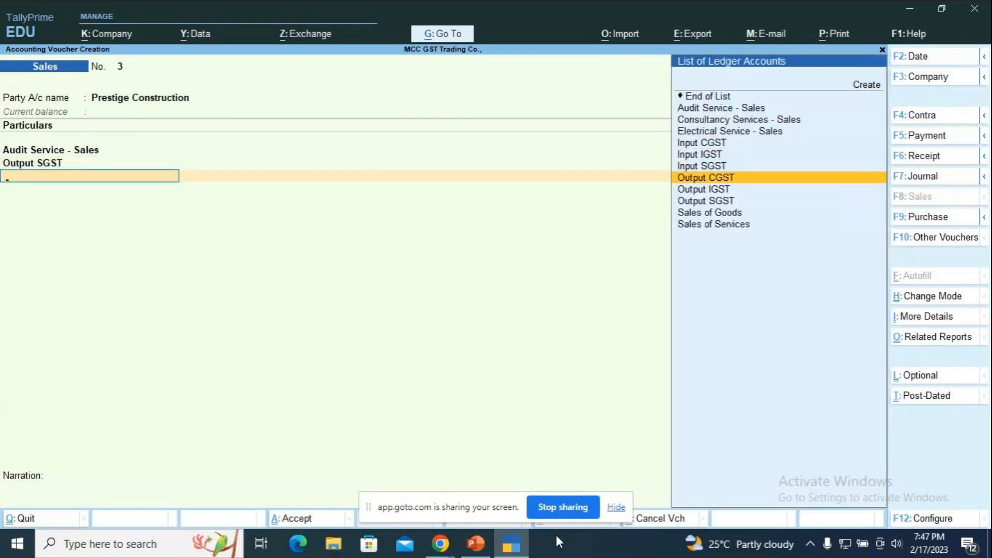
{"action": "key", "text": "Return"}
{"action": "key", "text": "Return"}
Finish the ledger entries, leave the narration blank, and accept the Prestige Construction sales voucher
{"action": "key", "text": "Return"}
{"action": "key", "text": "Return"}
{"action": "key", "text": "Return"}
{"action": "key", "text": "Return"}
{"action": "key", "text": "Return"}
{"action": "key", "text": "Return"}
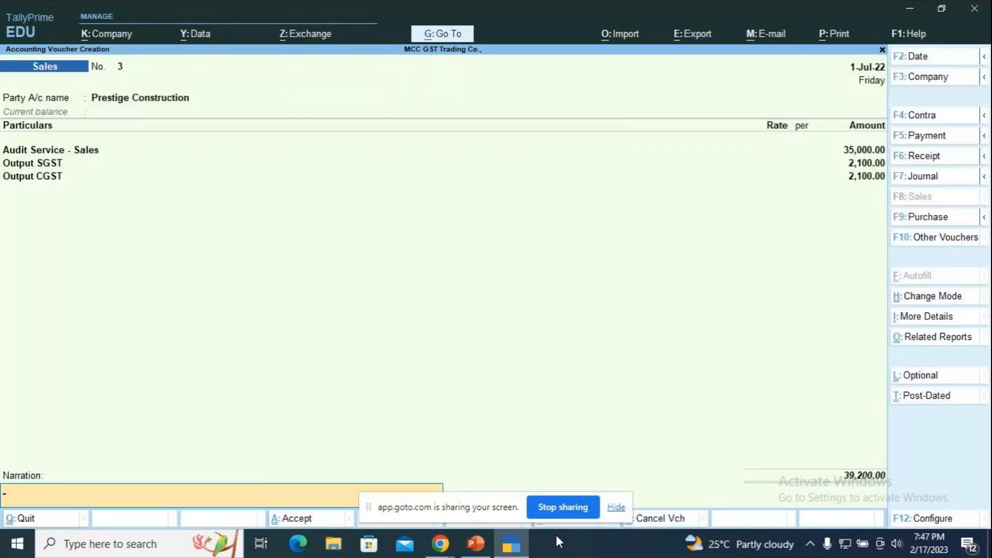
{"action": "key", "text": "Return"}
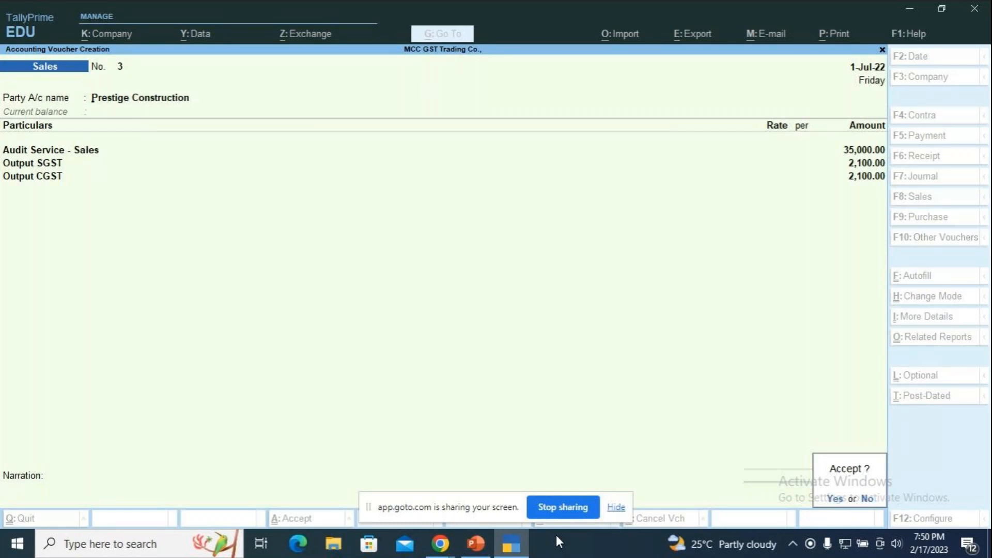
{"action": "key", "text": "Return"}
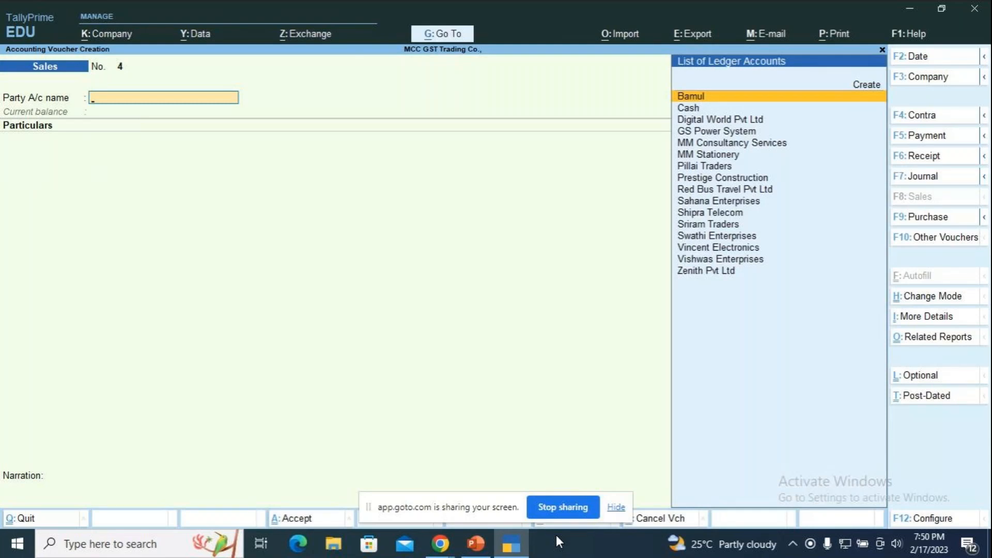
Leave voucher entry, open the Day Book, and set its period from 1-Apr-22 to 31-Mar-23
{"action": "key", "text": "Escape"}
{"action": "key", "text": "Return"}
{"action": "key", "text": "Down"}
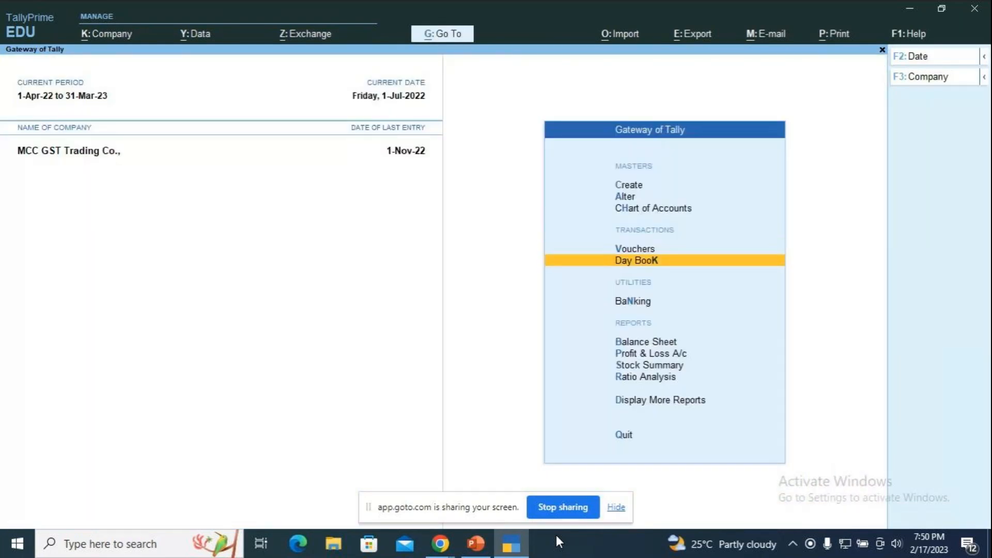
{"action": "key", "text": "Return"}
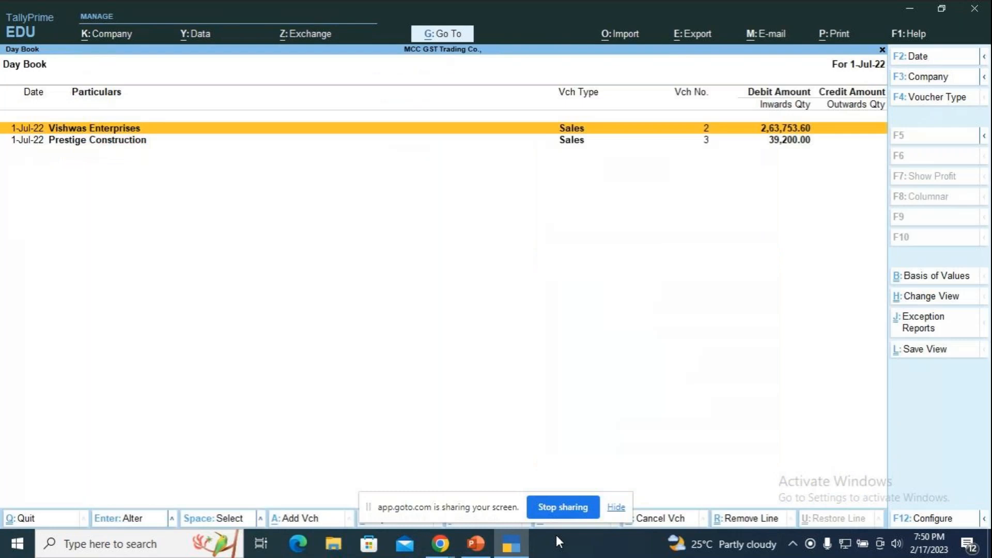
{"action": "key", "text": "alt+F2"}
{"action": "type", "text": "1.4"}
{"action": "key", "text": "Return"}
{"action": "type", "text": "31.3"}
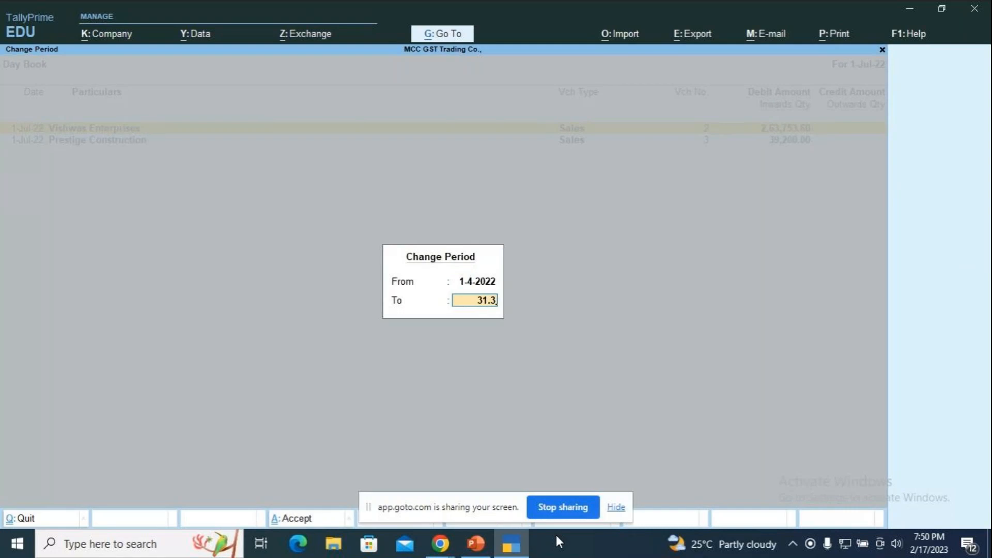
{"action": "key", "text": "Return"}
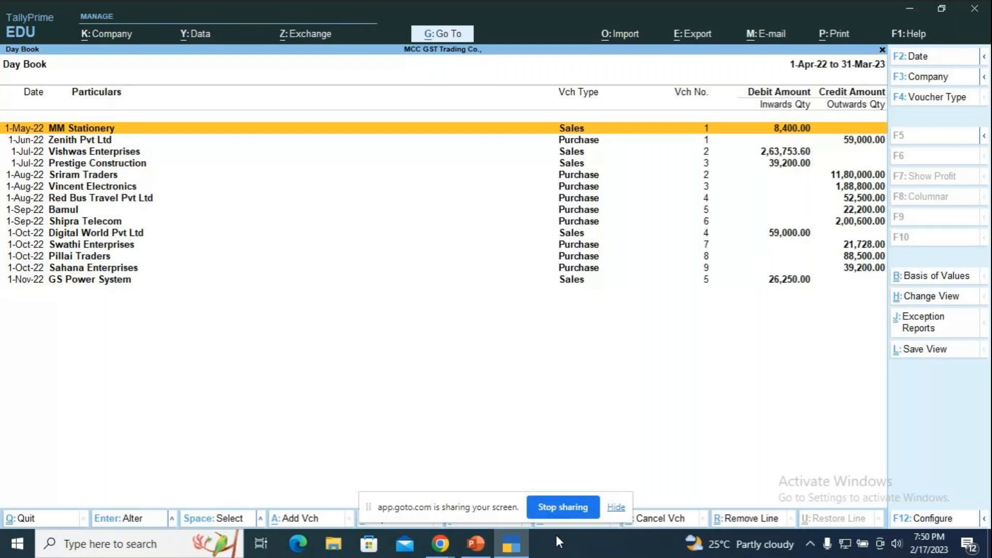
Filter the Day Book by the Sales voucher type to review the recorded sales, and close it
{"action": "key", "text": "F4"}
{"action": "key", "text": "Down"}
{"action": "key", "text": "Down"}
{"action": "key", "text": "Down"}
{"action": "key", "text": "Down"}
{"action": "key", "text": "Down"}
{"action": "key", "text": "Down"}
{"action": "key", "text": "Down"}
{"action": "key", "text": "Down"}
{"action": "key", "text": "Down"}
{"action": "key", "text": "Down"}
{"action": "key", "text": "Down"}
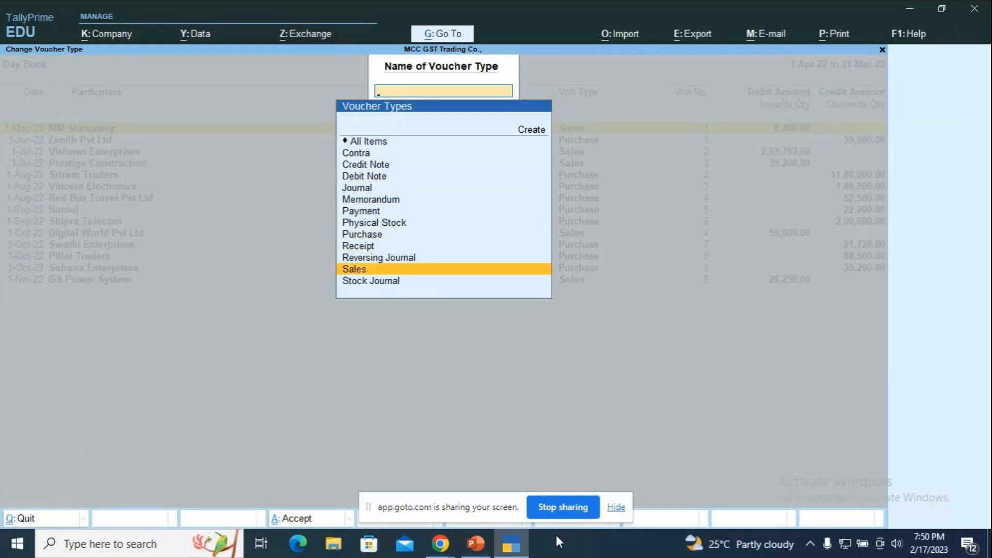
{"action": "key", "text": "Return"}
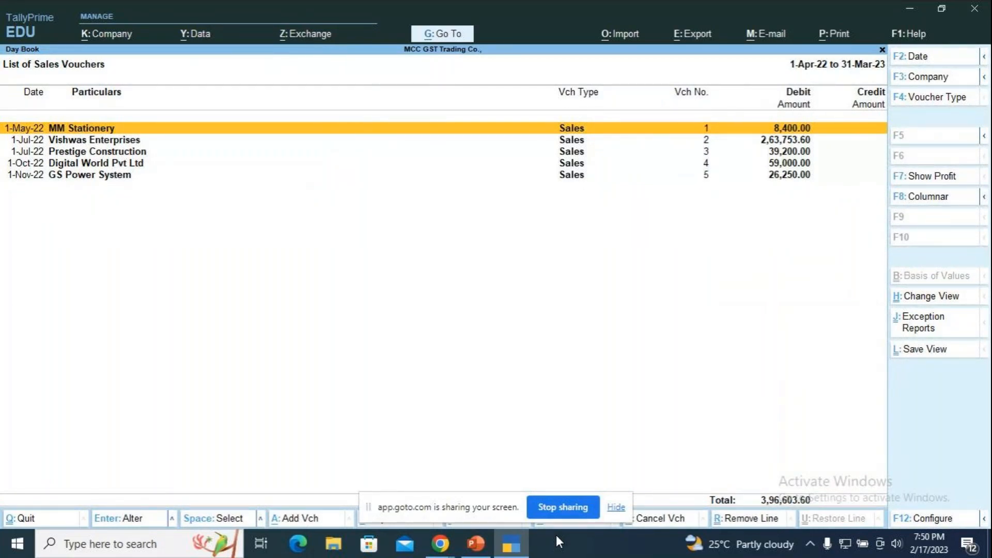
{"action": "key", "text": "Escape"}
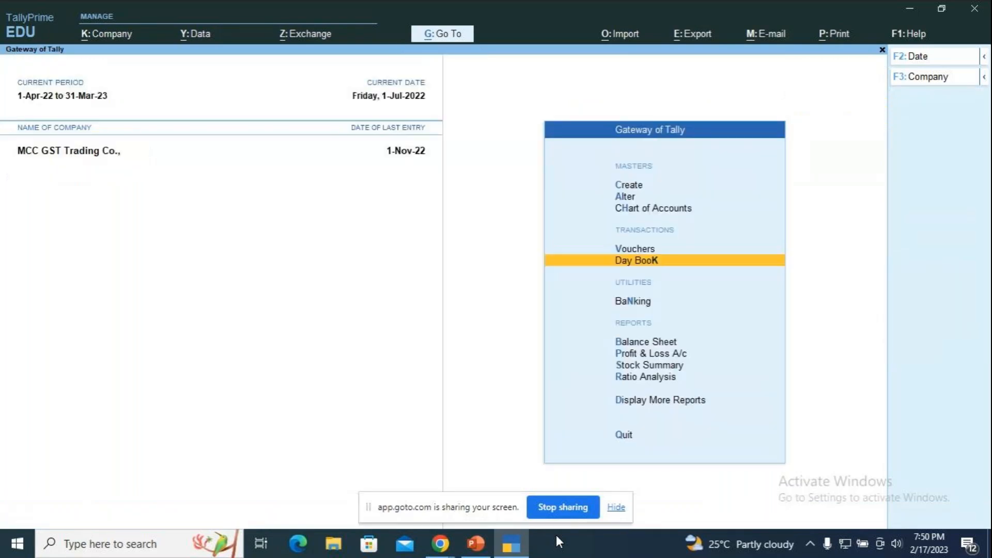
Open the list of additional reports from the Gateway of Tally
{"action": "key", "text": "Down"}
{"action": "key", "text": "Down"}
{"action": "key", "text": "Down"}
{"action": "key", "text": "Down"}
{"action": "key", "text": "Down"}
{"action": "key", "text": "Down"}
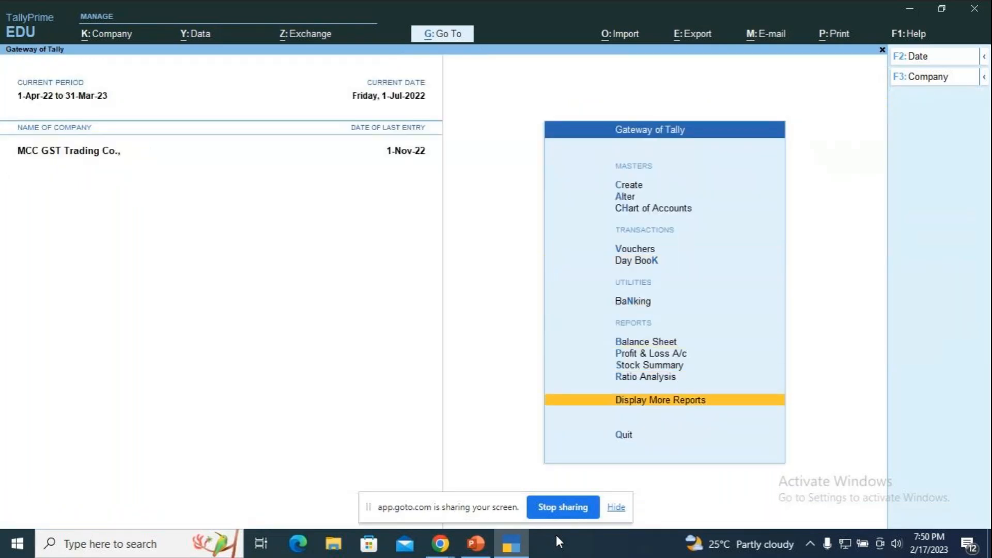
{"action": "key", "text": "Return"}
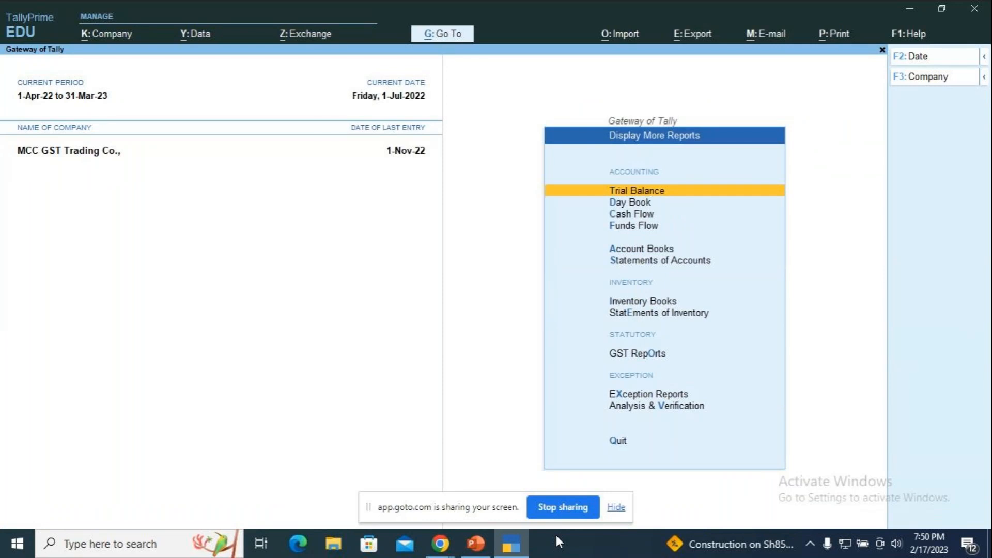
Open the GSTR-2 return from the GST Reports
{"action": "key", "text": "Down"}
{"action": "key", "text": "Down"}
{"action": "key", "text": "Down"}
{"action": "key", "text": "Down"}
{"action": "key", "text": "Down"}
{"action": "key", "text": "Down"}
{"action": "key", "text": "Down"}
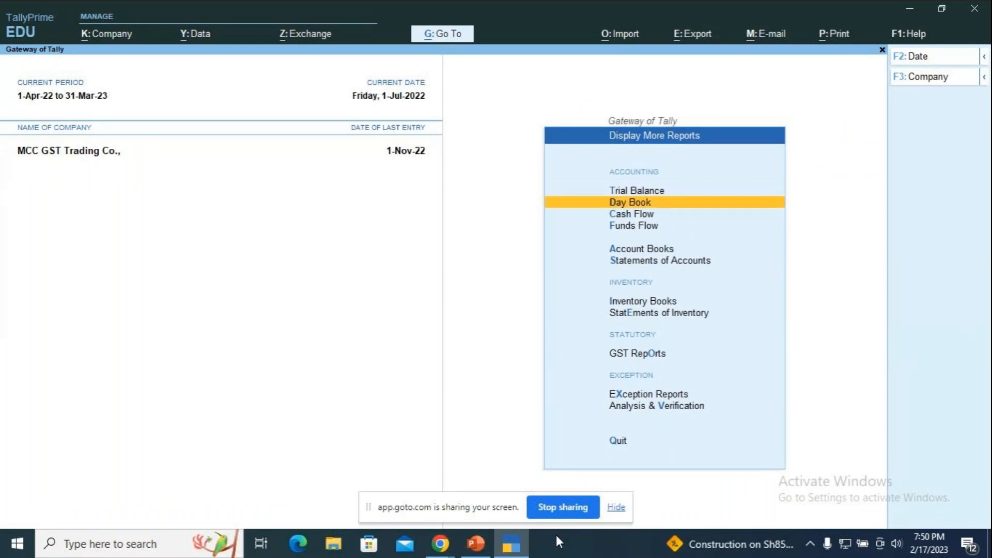
{"action": "key", "text": "Down"}
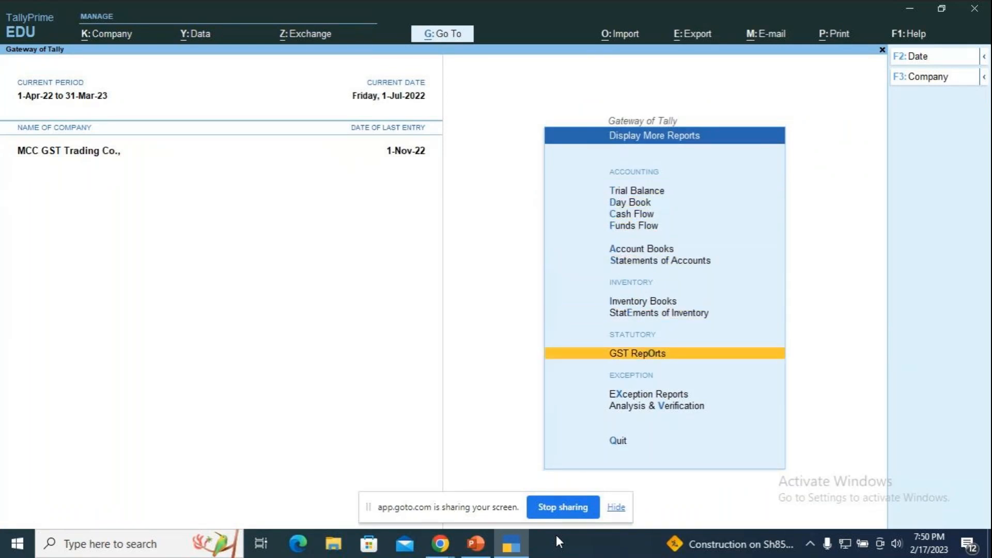
{"action": "key", "text": "Return"}
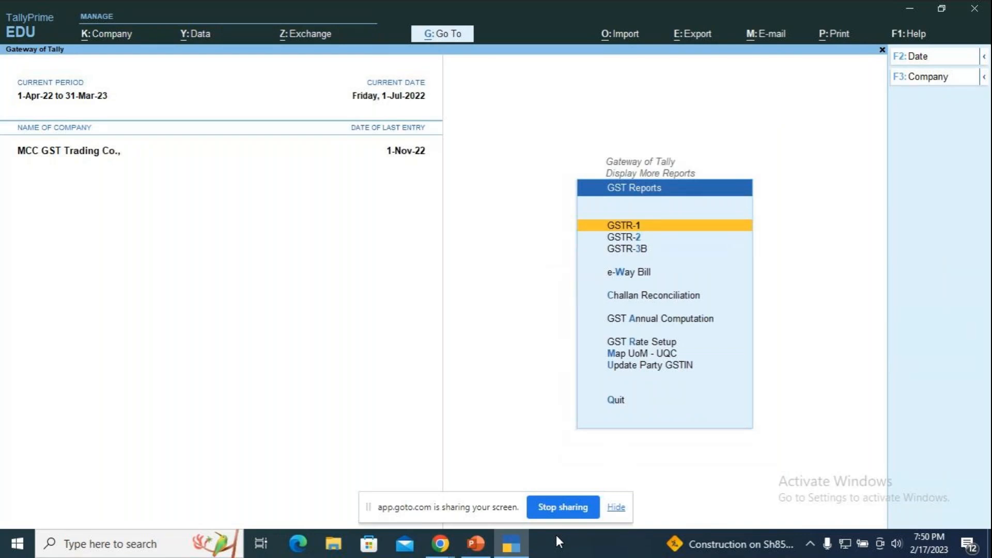
{"action": "key", "text": "Down"}
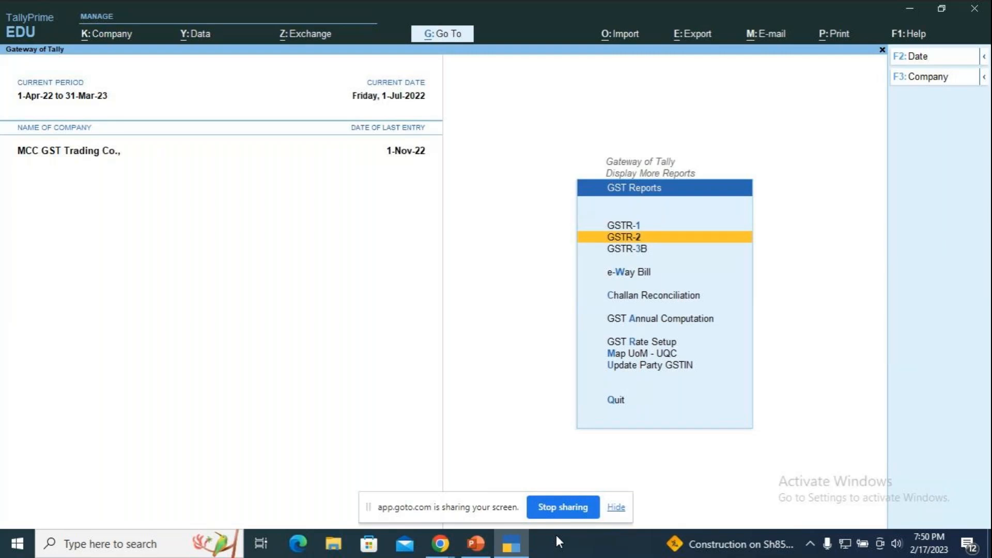
{"action": "key", "text": "Return"}
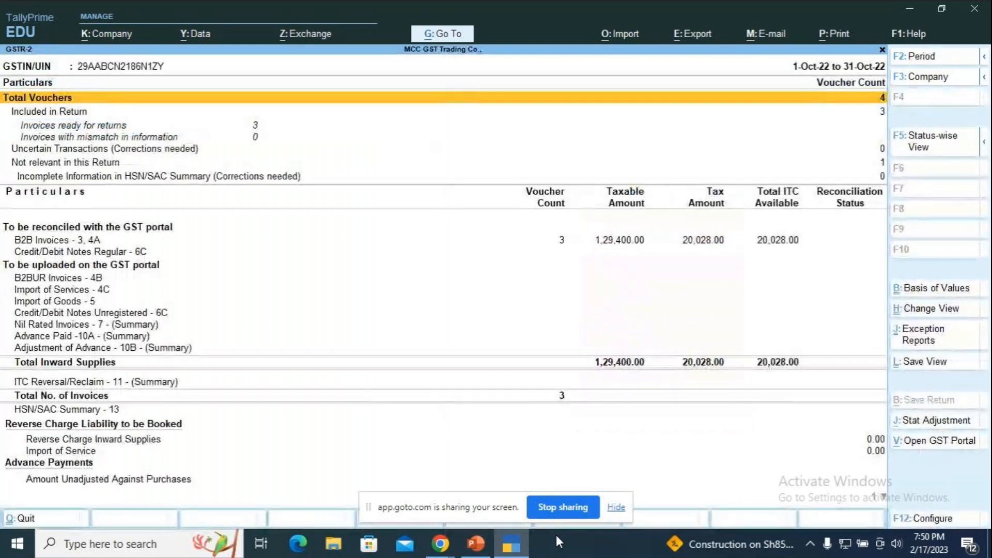
Examine the supplier list behind the B2B Invoices line of GSTR-2, and return to the summary
{"action": "key", "text": "Down"}
{"action": "key", "text": "Down"}
{"action": "key", "text": "Down"}
{"action": "key", "text": "Down"}
{"action": "key", "text": "Down"}
{"action": "key", "text": "Down"}
{"action": "key", "text": "Down"}
{"action": "key", "text": "Down"}
{"action": "key", "text": "Up"}
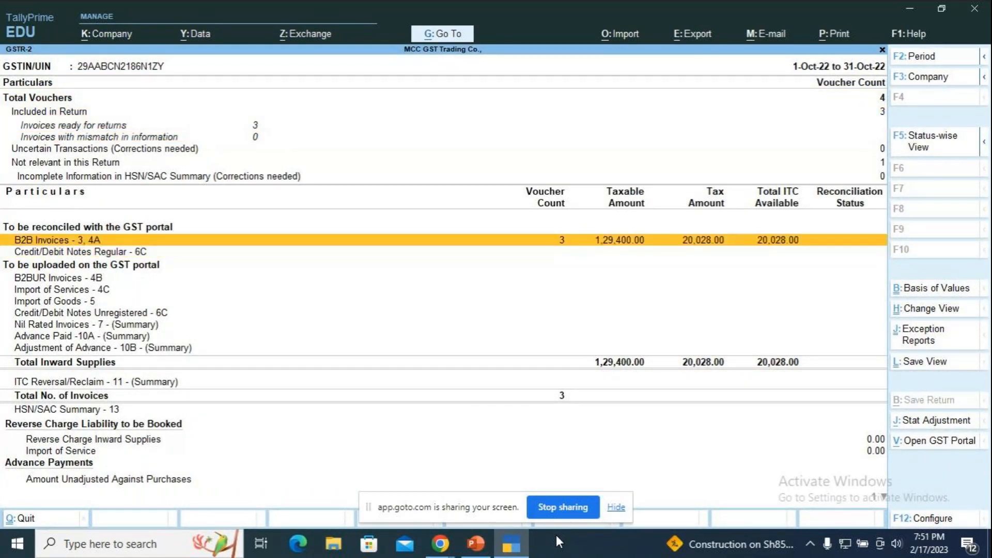
{"action": "key", "text": "Return"}
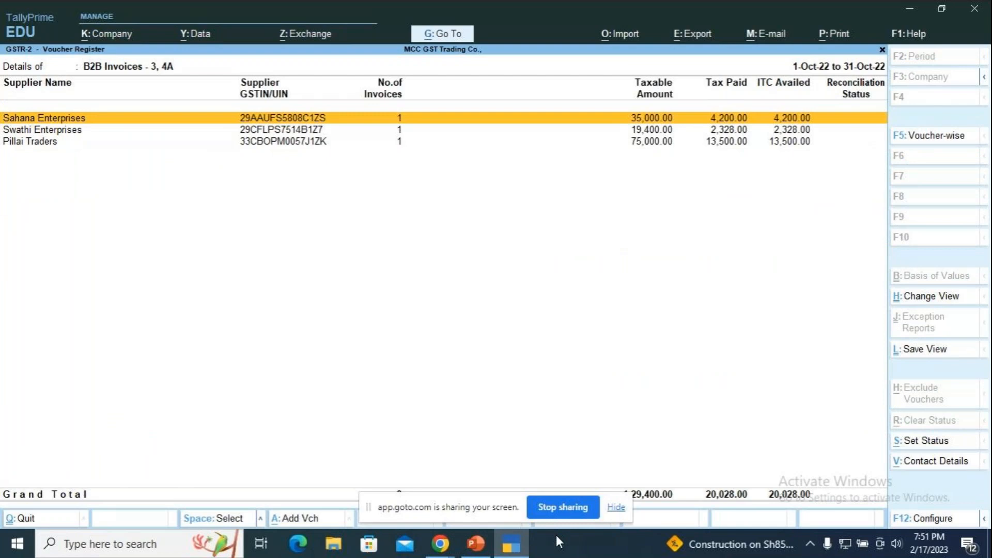
{"action": "key", "text": "Escape"}
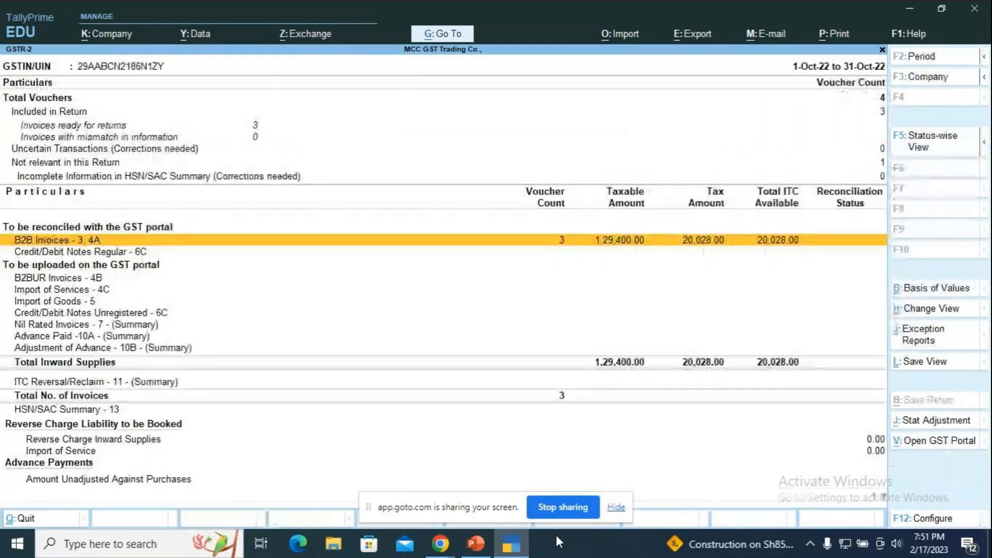
Change the GSTR-2 period to start on 1-4-2022, keeping 31-10-2022 as the end date
{"action": "key", "text": "F2"}
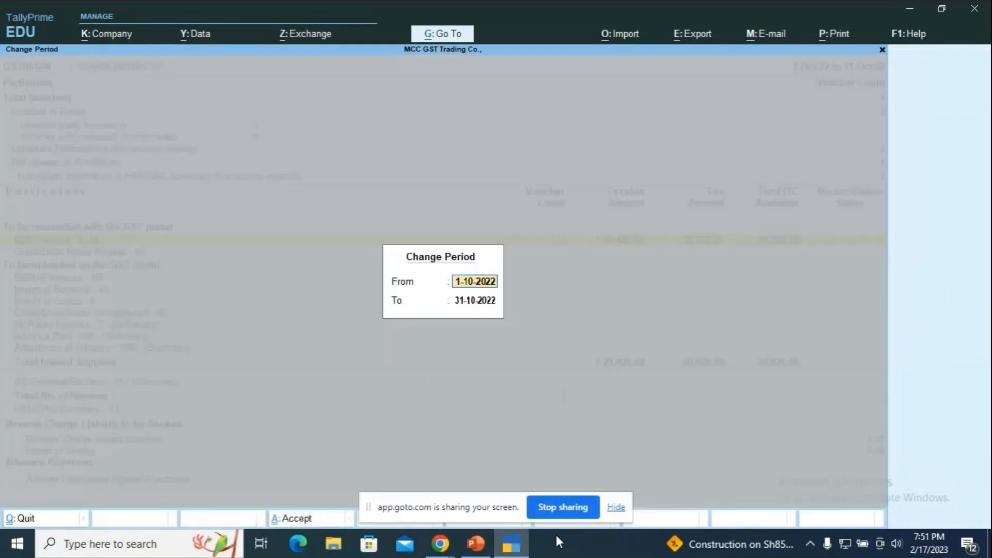
{"action": "type", "text": "1-4"}
{"action": "key", "text": "Return"}
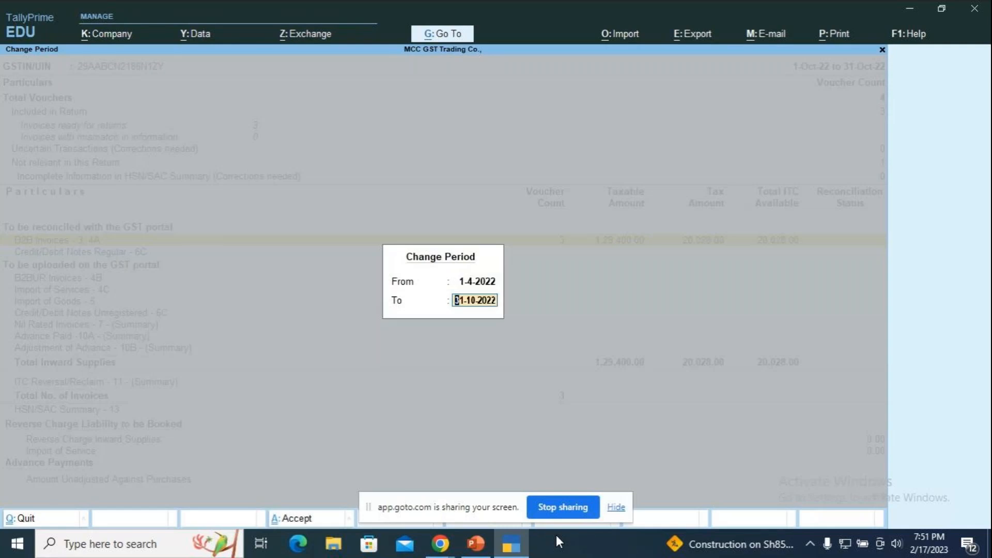
{"action": "key", "text": "Return"}
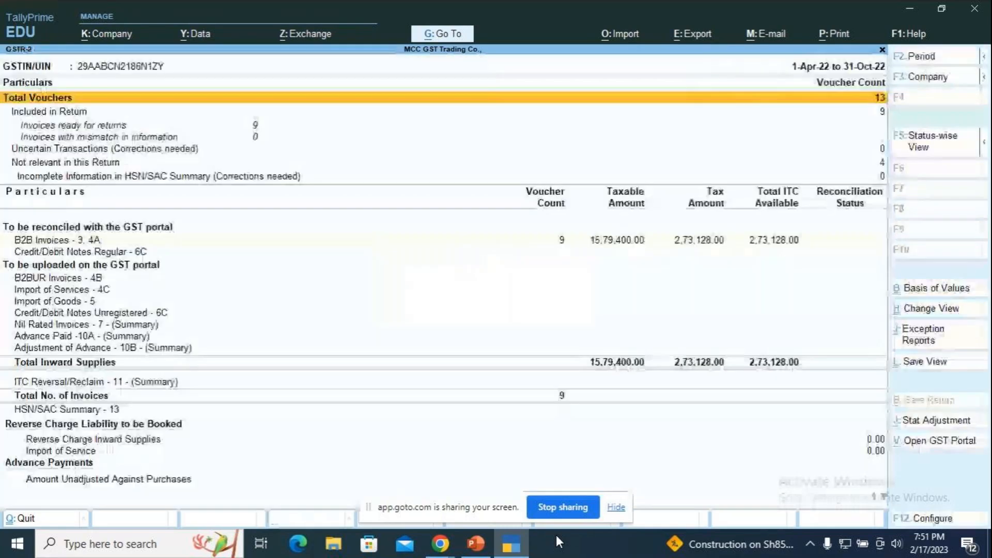
Examine the transactions of other GST returns classed as not relevant in GSTR-2, and return to the summary
{"action": "key", "text": "Down"}
{"action": "key", "text": "Down"}
{"action": "key", "text": "Down"}
{"action": "key", "text": "Down"}
{"action": "key", "text": "Down"}
{"action": "key", "text": "Down"}
{"action": "key", "text": "Down"}
{"action": "key", "text": "Down"}
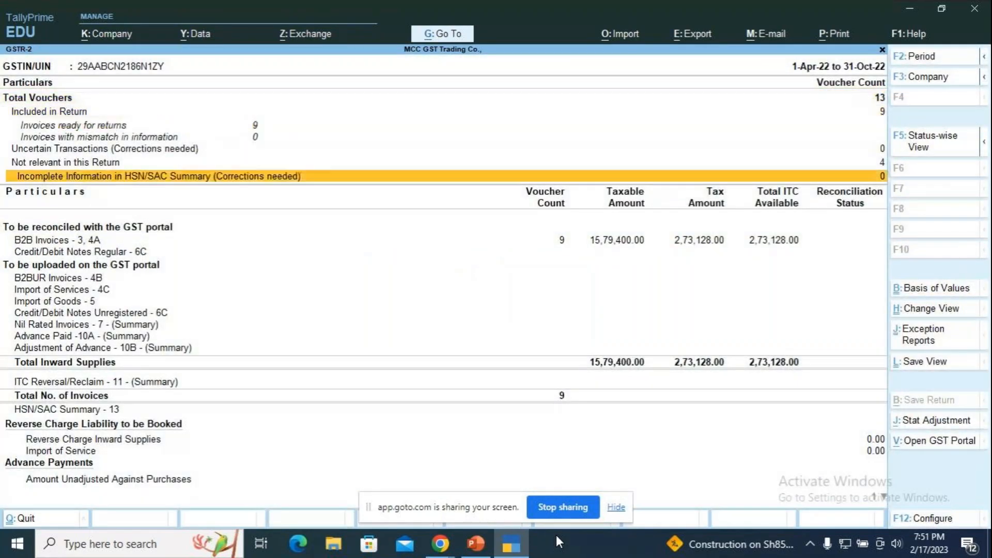
{"action": "key", "text": "Up"}
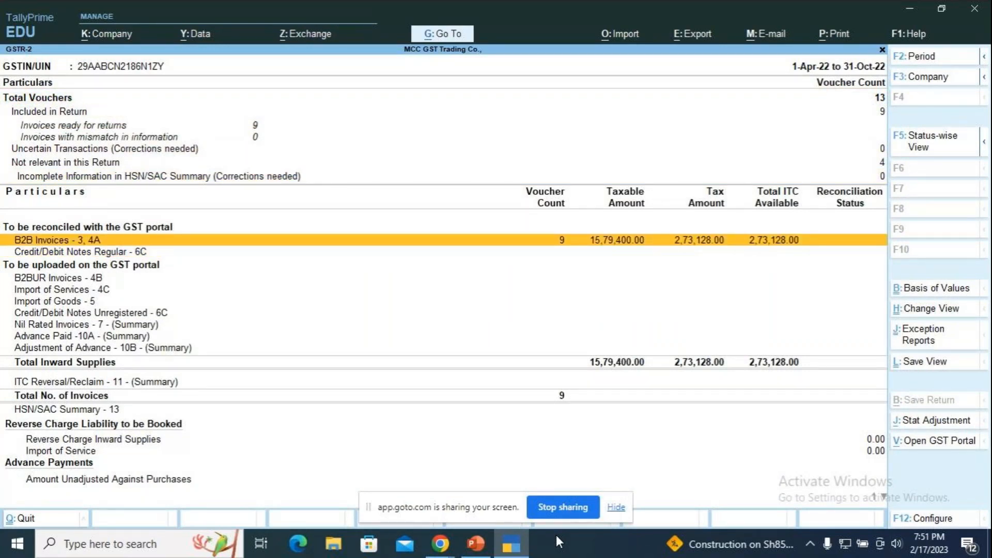
{"action": "key", "text": "Up"}
{"action": "key", "text": "Up"}
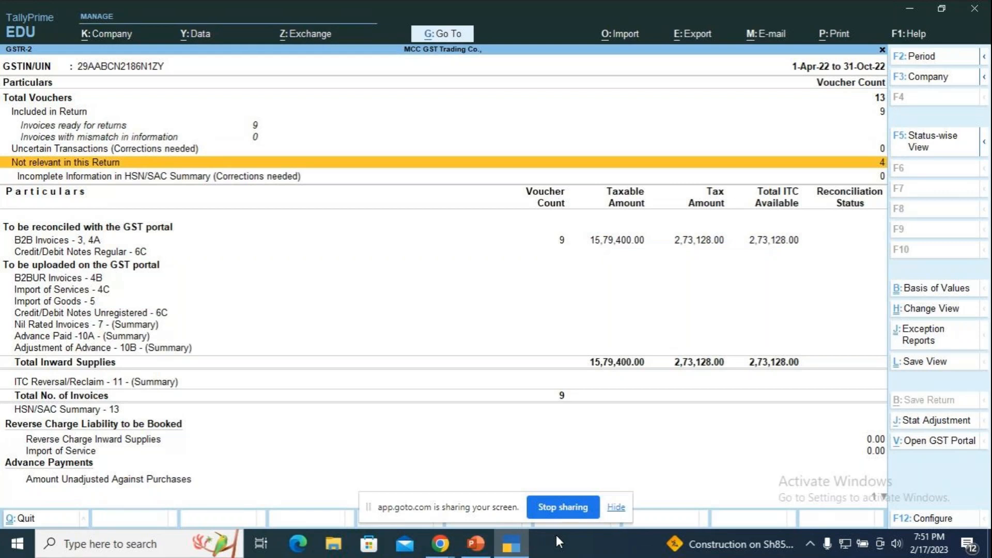
{"action": "key", "text": "Return"}
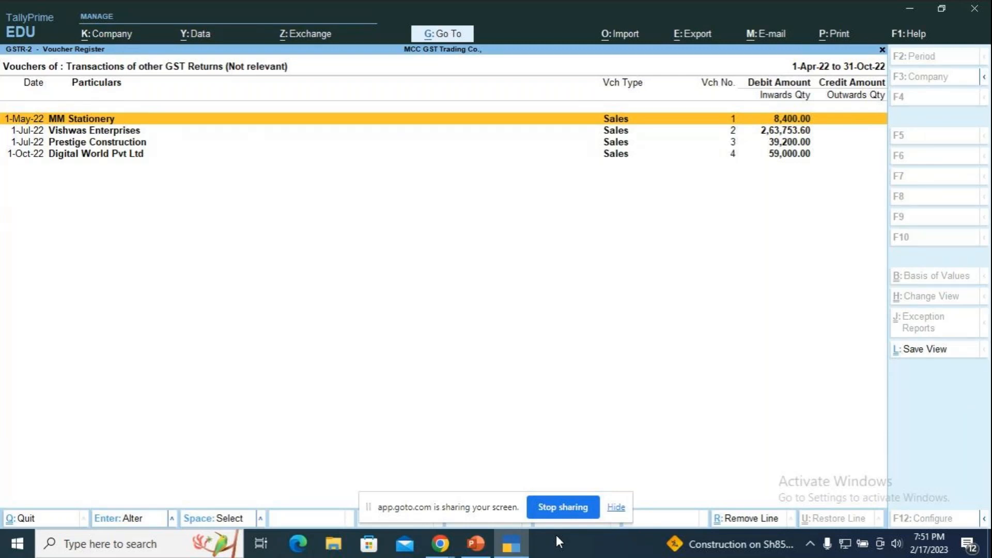
{"action": "key", "text": "Escape"}
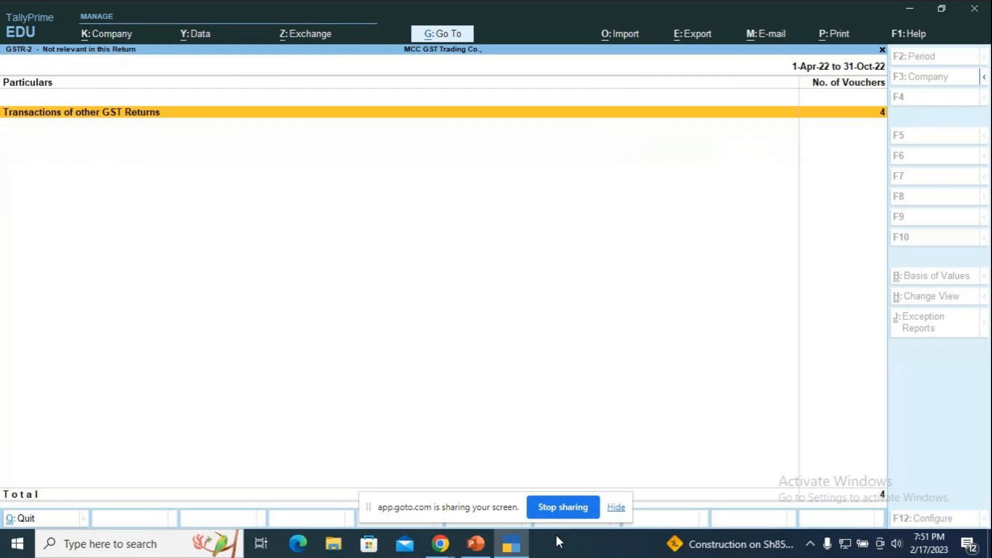
{"action": "key", "text": "Escape"}
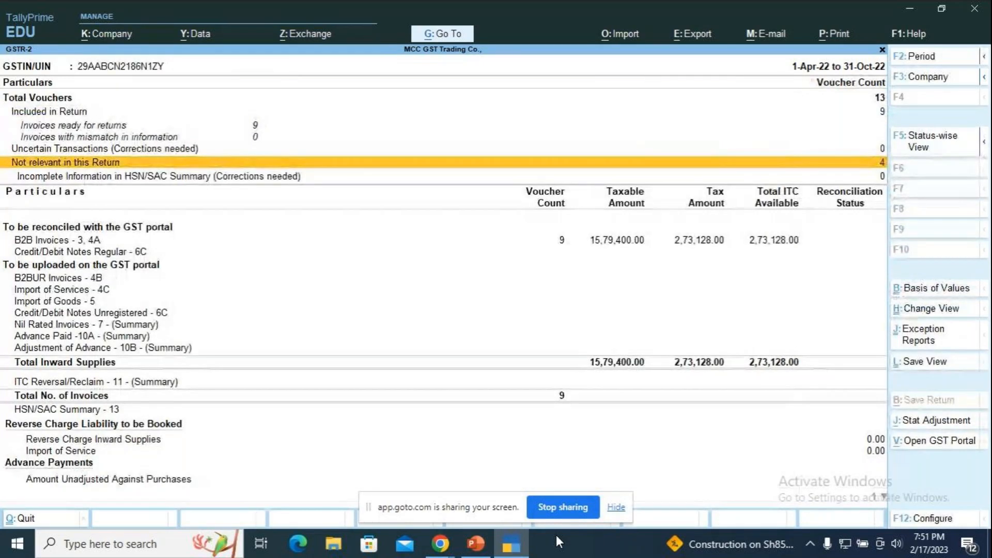
Examine the B2B invoices by supplier for the extended period, and close GSTR-2
{"action": "key", "text": "Down"}
{"action": "key", "text": "Down"}
{"action": "key", "text": "Return"}
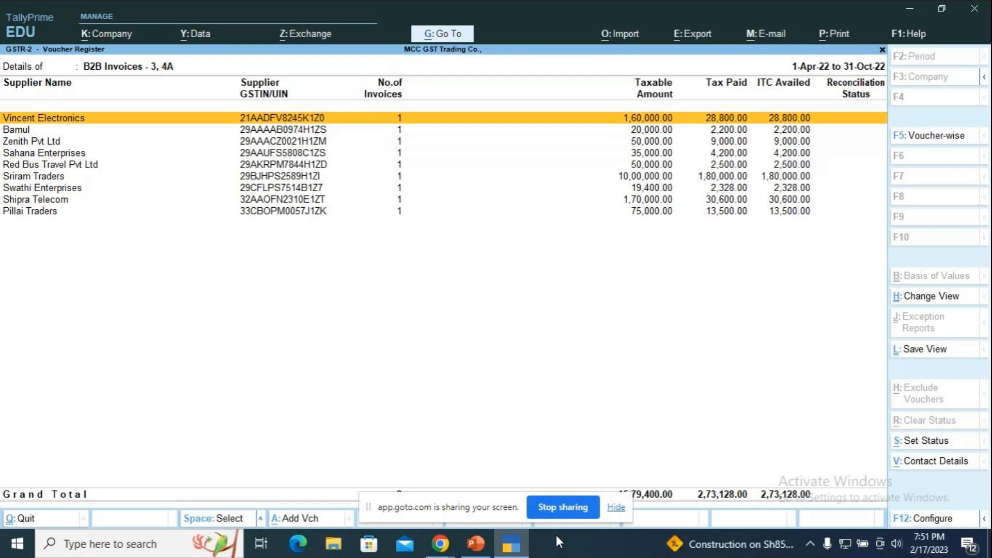
{"action": "key", "text": "Escape"}
{"action": "key", "text": "Escape"}
Open GSTR-1 and display the vouchers included in the HSN/SAC Summary
{"action": "key", "text": "Up"}
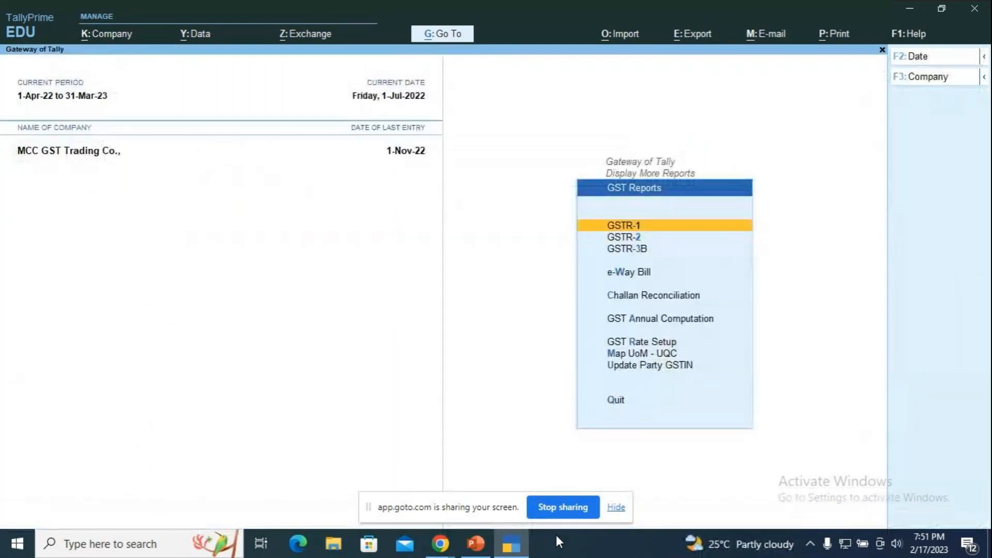
{"action": "key", "text": "Return"}
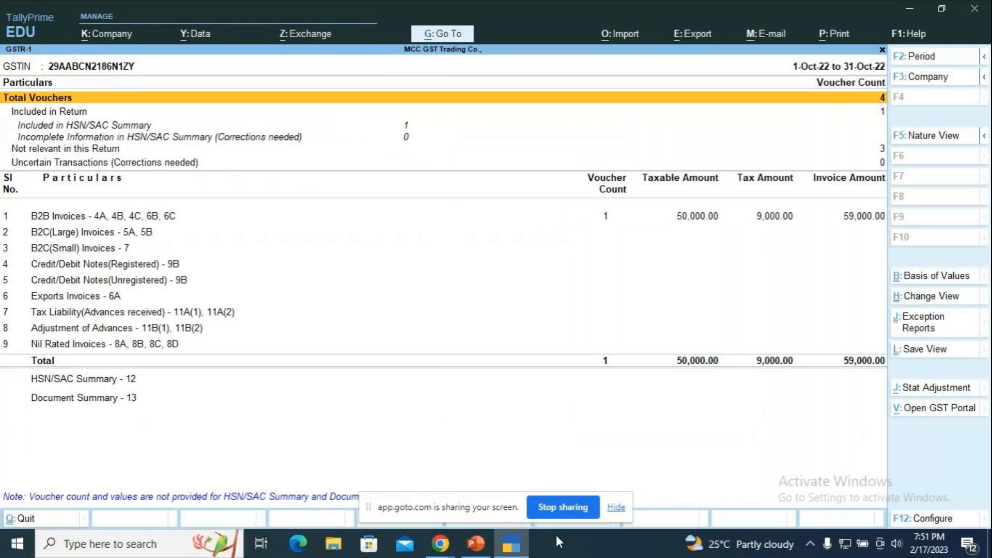
{"action": "key", "text": "Down"}
{"action": "key", "text": "Down"}
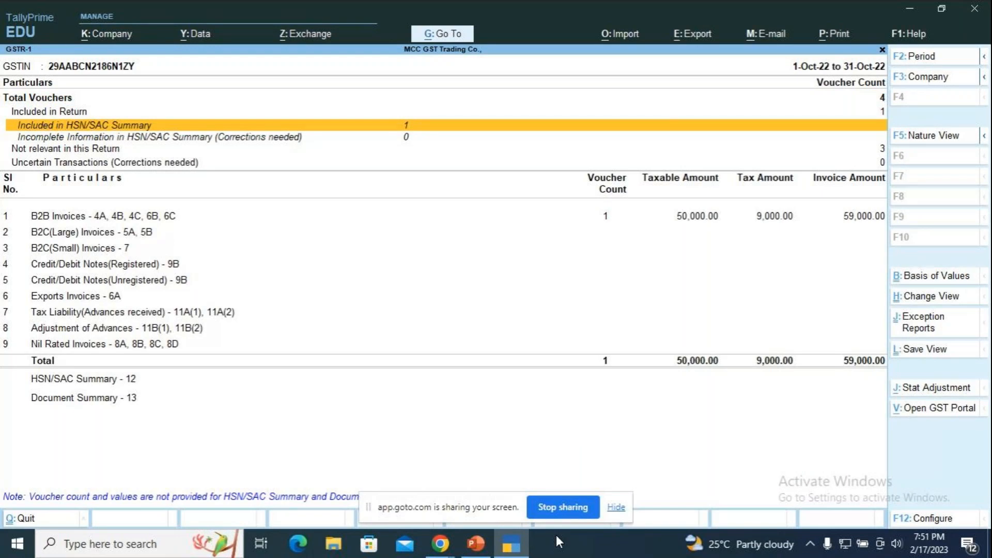
{"action": "key", "text": "Return"}
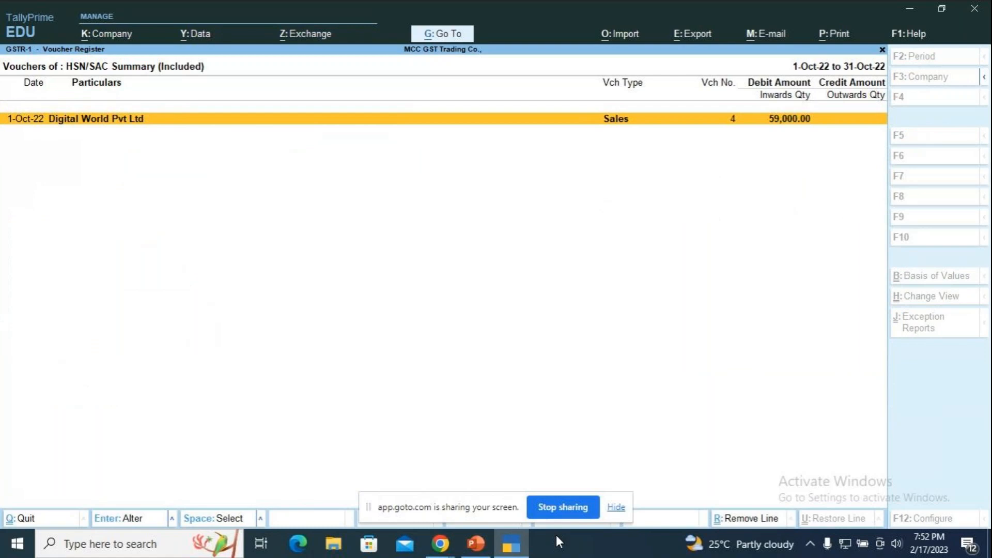
Open the Digital World Pvt Ltd sales voucher for alteration and accept its dispatch and party details as they are
{"action": "key", "text": "Return"}
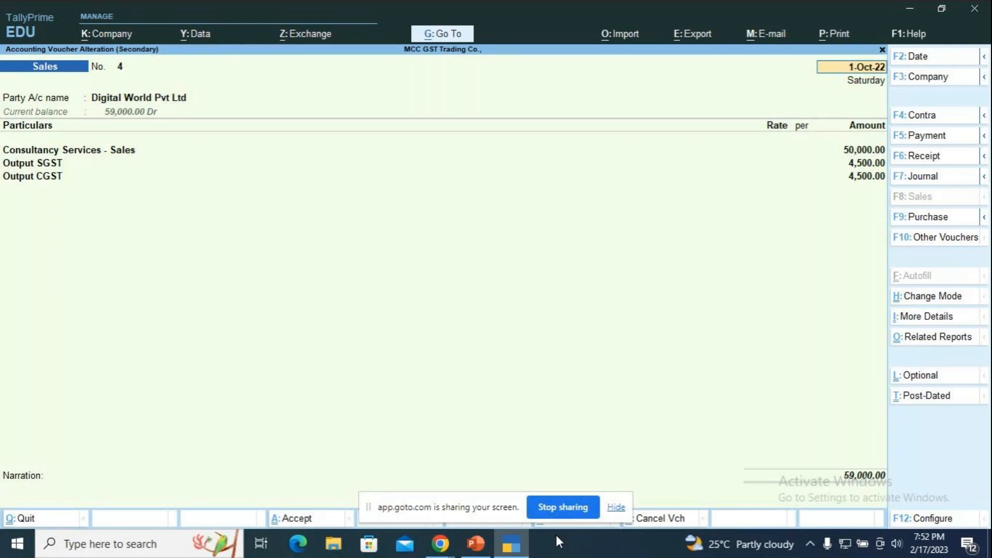
{"action": "key", "text": "Return"}
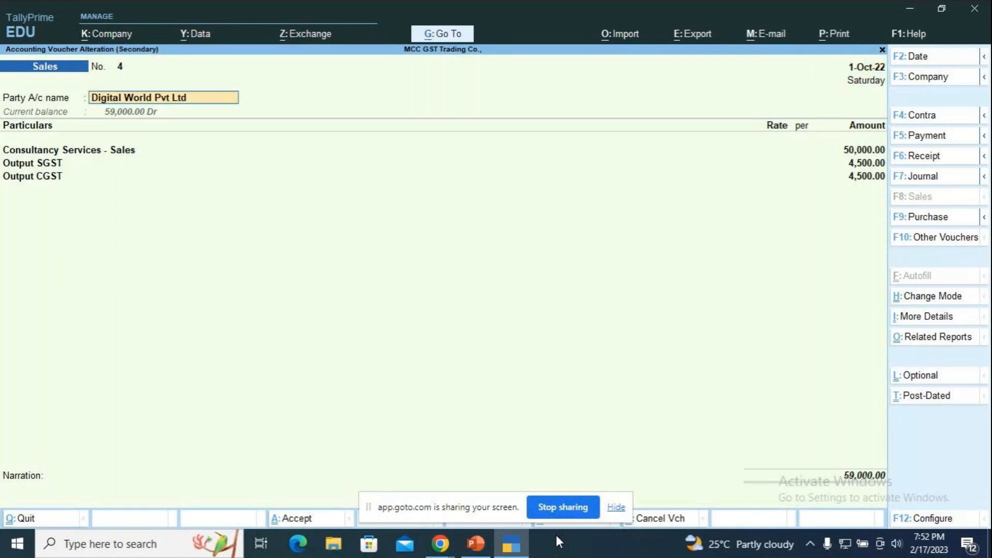
{"action": "key", "text": "Return"}
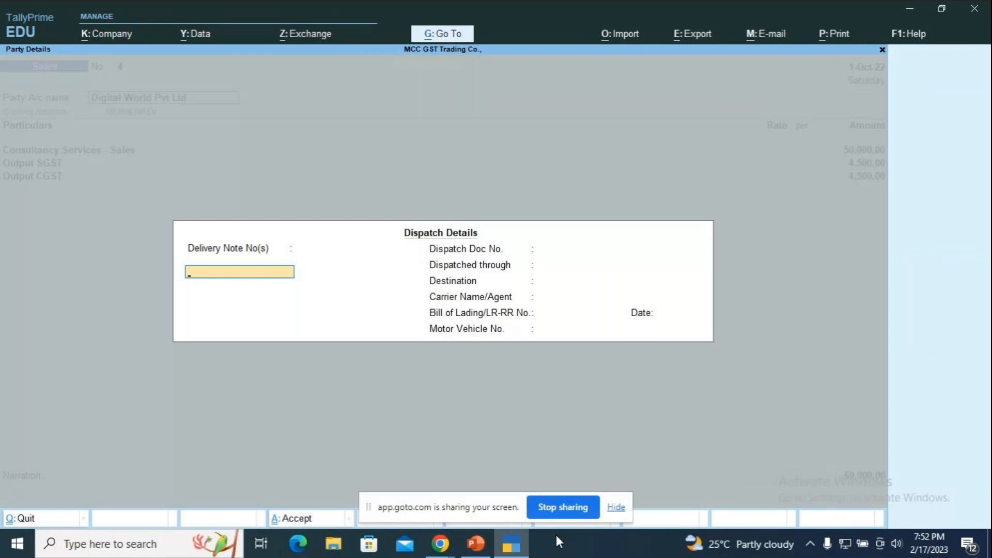
{"action": "key", "text": "ctrl+a"}
{"action": "key", "text": "ctrl+a"}
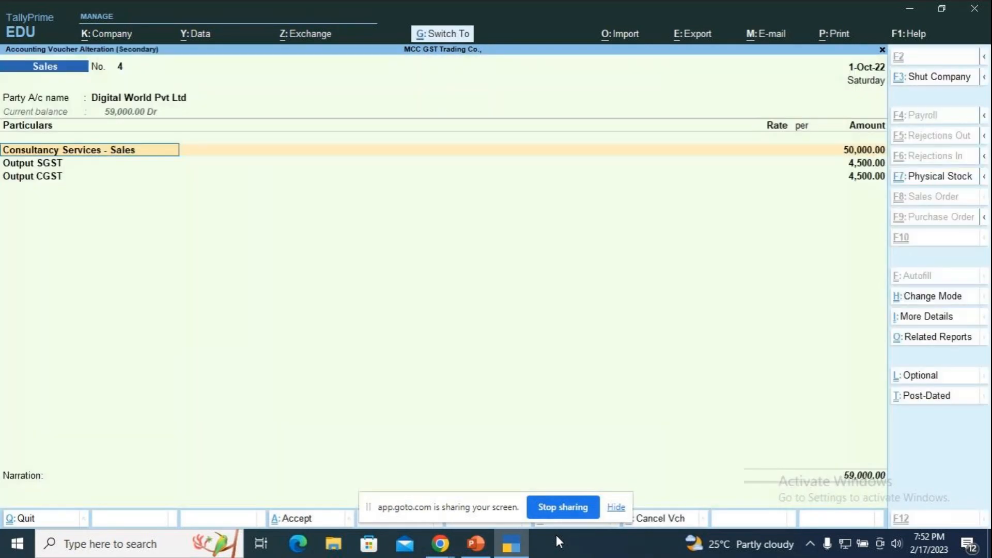
Open the Consultancy Services - Sales ledger for alteration and set Set/Alter GST Details to Yes to display its GST details
{"action": "key", "text": "ctrl+Return"}
{"action": "key", "text": "Return"}
{"action": "key", "text": "Return"}
{"action": "key", "text": "Return"}
{"action": "key", "text": "Return"}
{"action": "key", "text": "Return"}
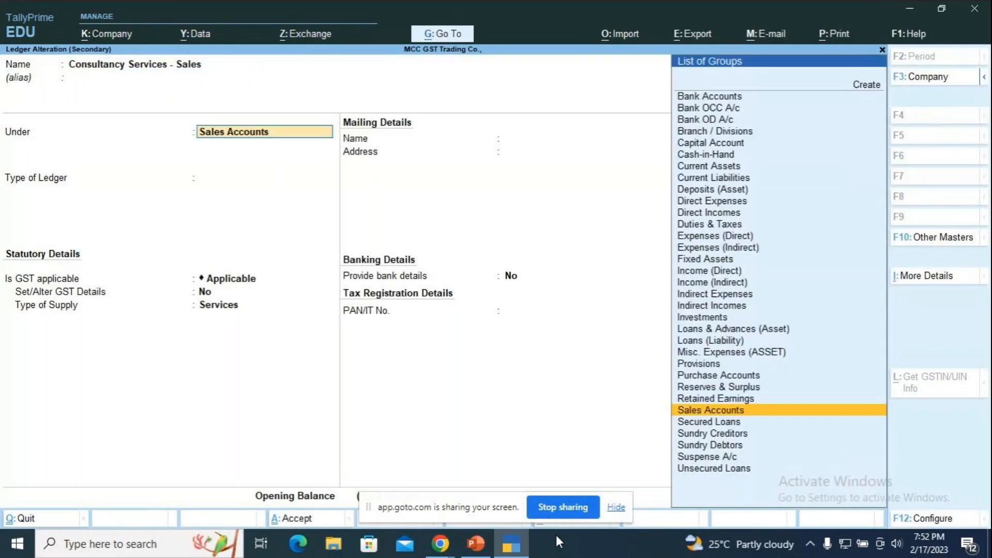
{"action": "key", "text": "y"}
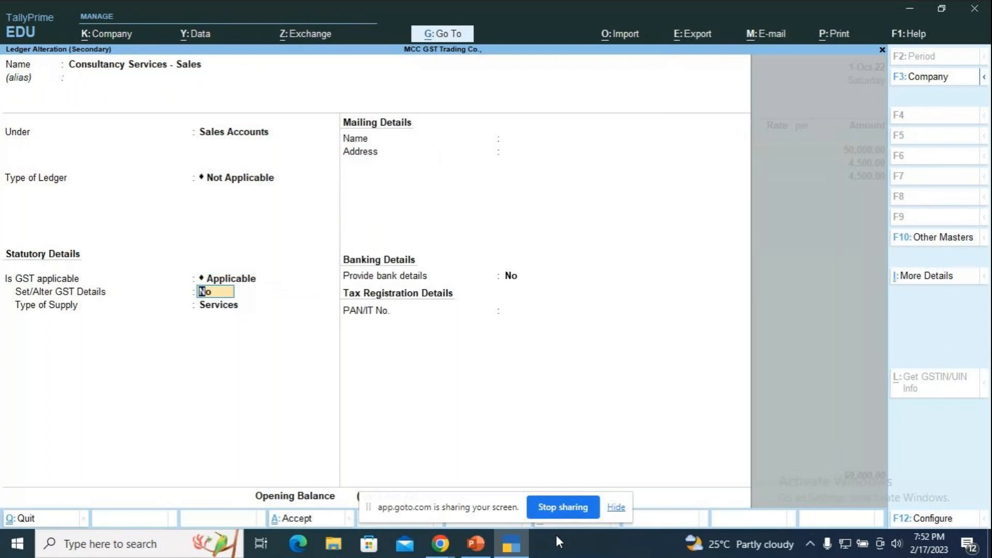
{"action": "key", "text": "Return"}
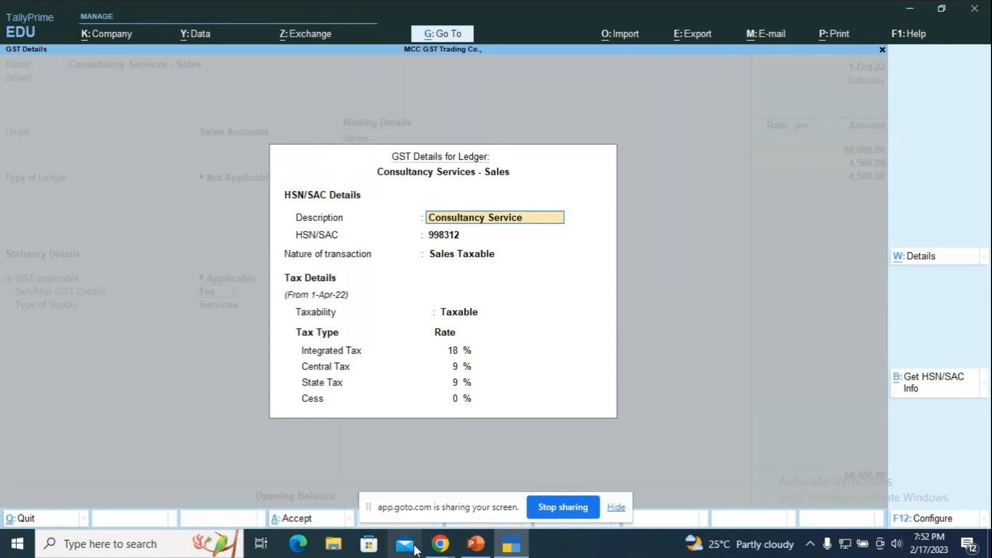
Switch to Chrome, search Google for "sac code for consultancy services", and return to TallyPrime
{"action": "mouse_move", "coordinate": [440, 544]}
{"action": "left_click", "coordinate": [289, 465]}
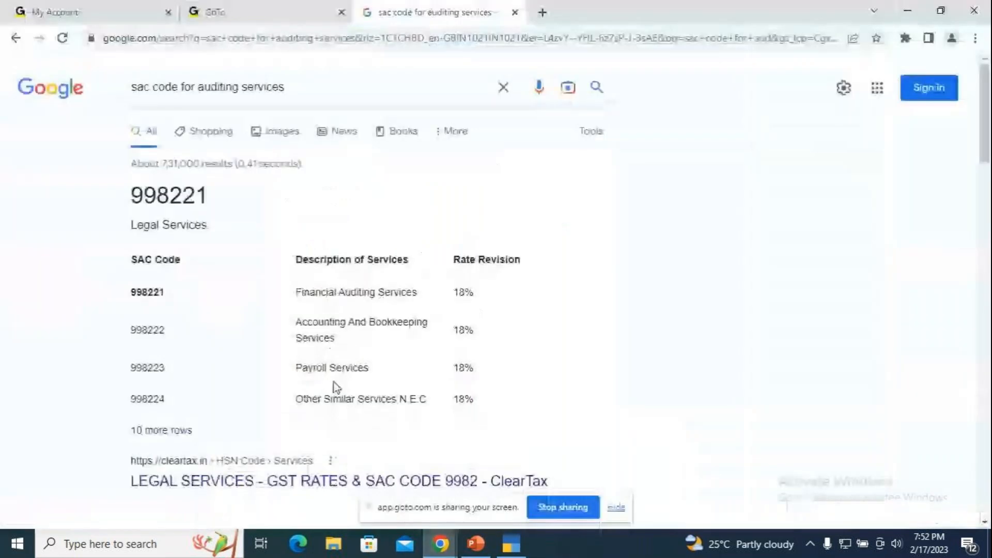
{"action": "left_click", "coordinate": [238, 87]}
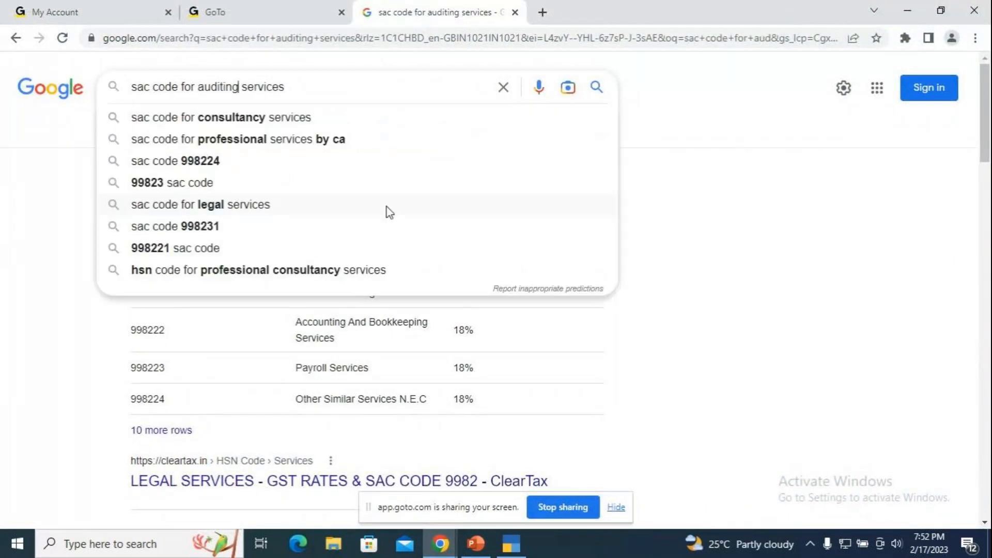
{"action": "left_click", "coordinate": [264, 117]}
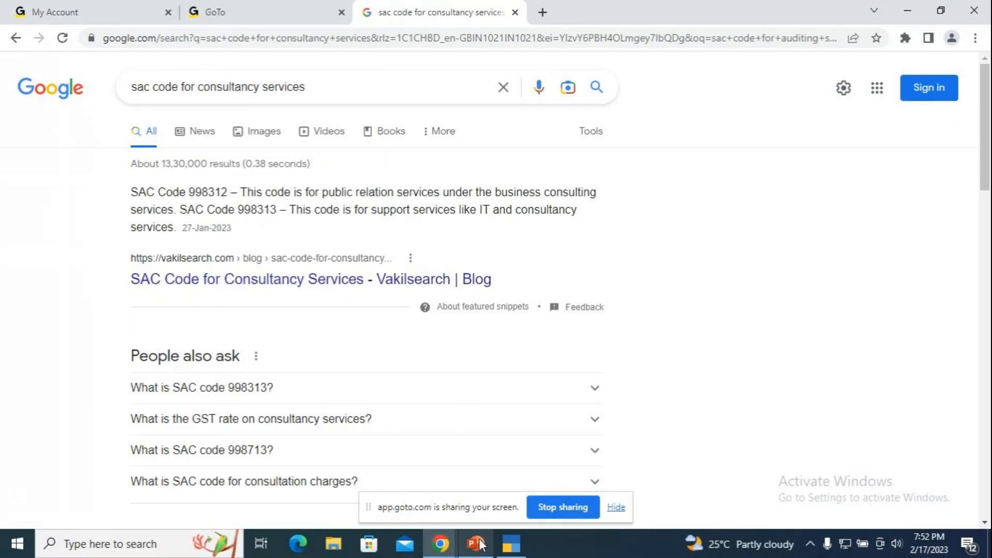
{"action": "left_click", "coordinate": [509, 544]}
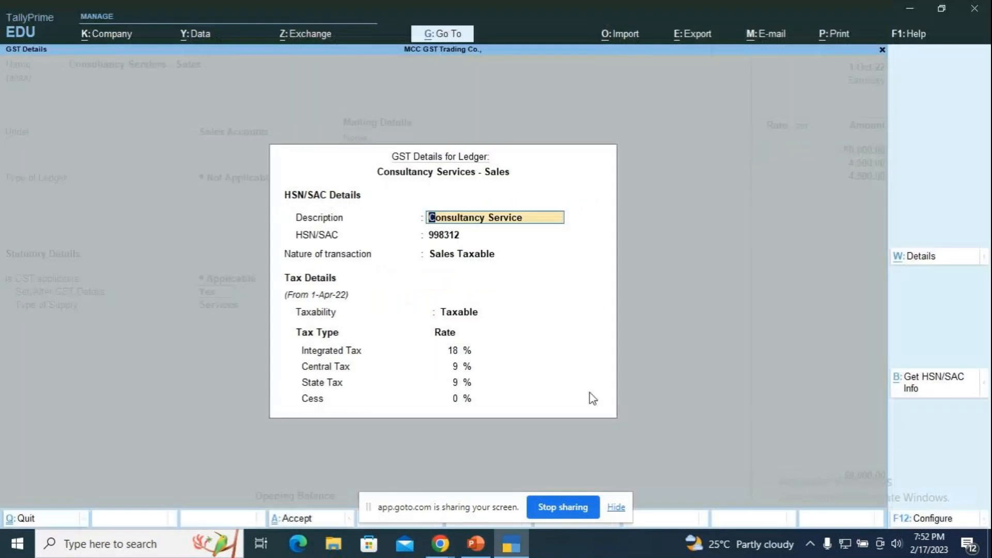
Set the consultancy ledger's HSN/SAC code to 998313 and accept the remaining GST details as they are
{"action": "key", "text": "Return"}
{"action": "type", "text": "99831"}
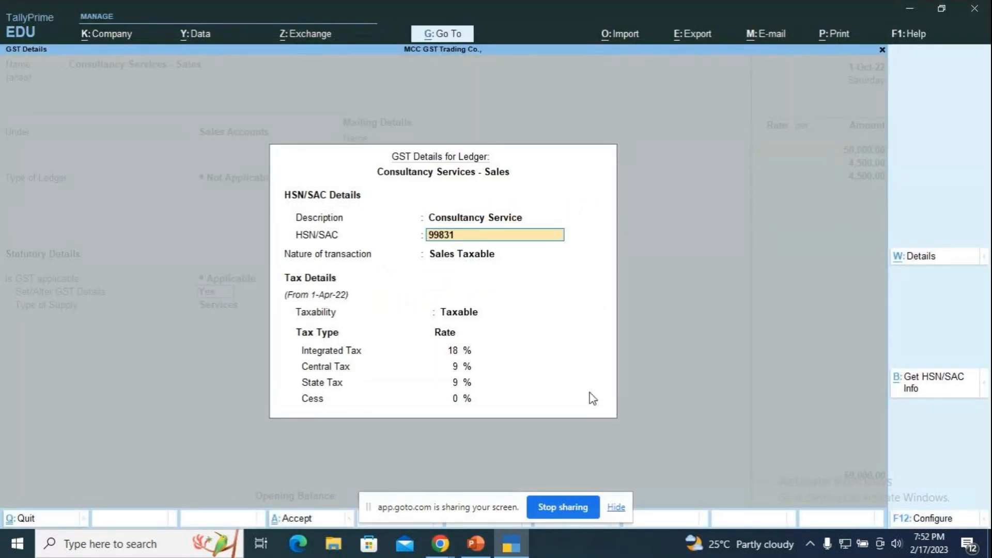
{"action": "type", "text": "3"}
{"action": "key", "text": "Return"}
{"action": "key", "text": "Return"}
{"action": "key", "text": "Return"}
{"action": "key", "text": "Return"}
{"action": "key", "text": "Return"}
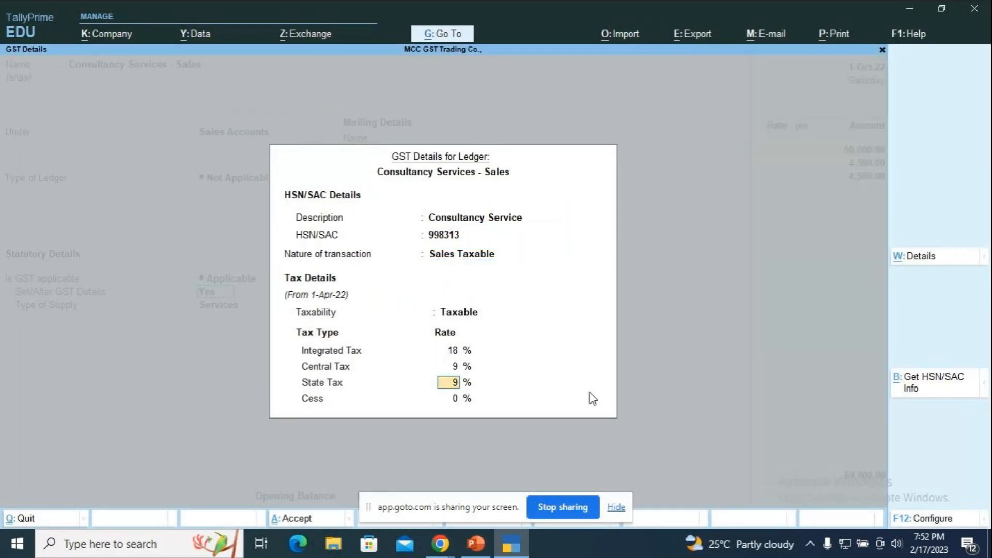
{"action": "key", "text": "Return"}
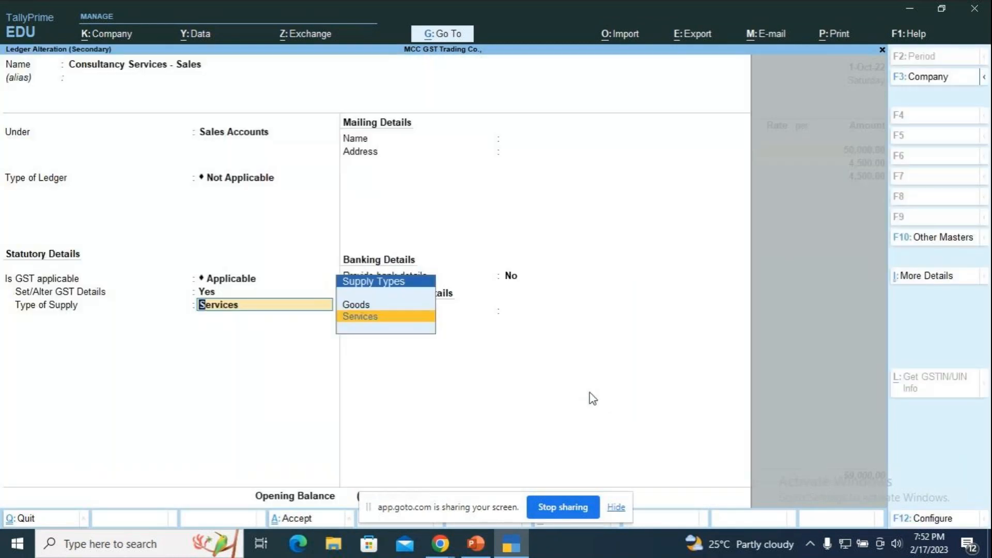
Keep Services as the type of supply, save the Consultancy Services - Sales ledger, and accept the Digital World Pvt Ltd sales voucher
{"action": "key", "text": "Return"}
{"action": "key", "text": "Return"}
{"action": "key", "text": "Return"}
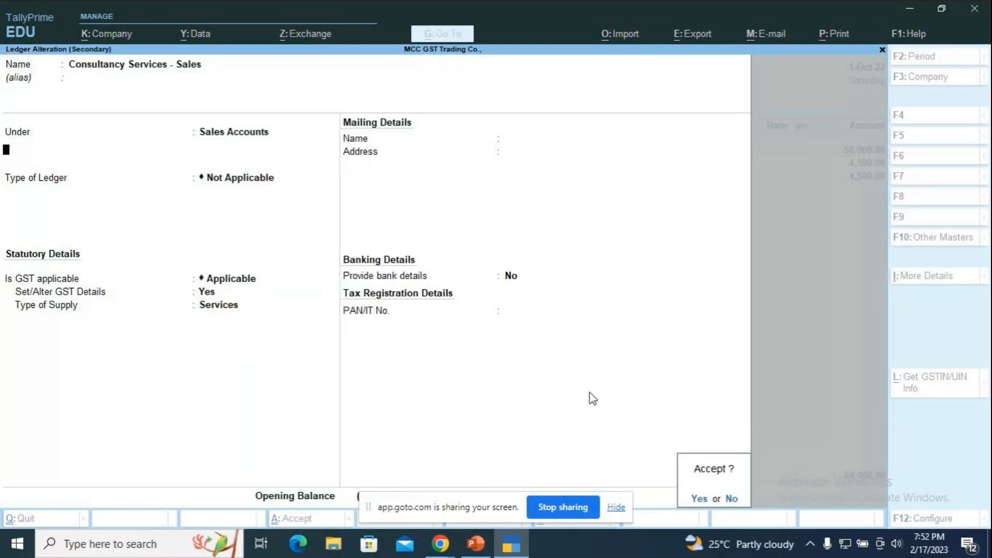
{"action": "key", "text": "Return"}
{"action": "key", "text": "ctrl"}
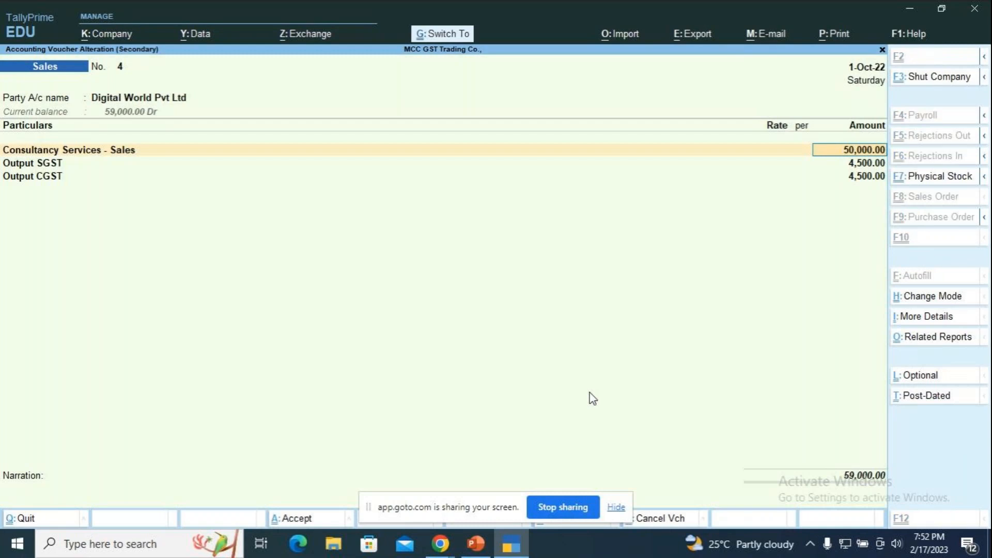
{"action": "key", "text": "ctrl+a"}
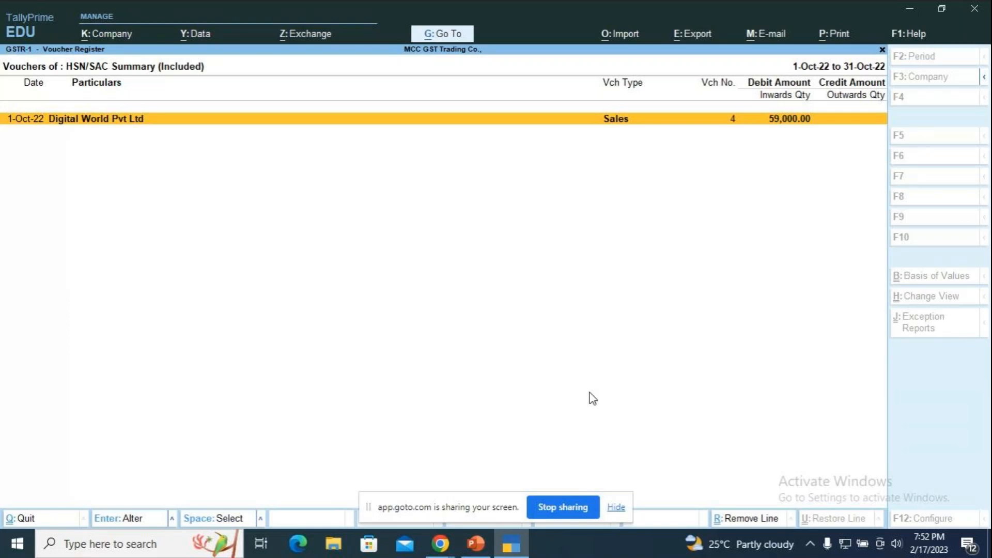
Return to the GSTR-1 summary and set its period from 1-Apr-22 to 31-Oct-22
{"action": "key", "text": "Escape"}
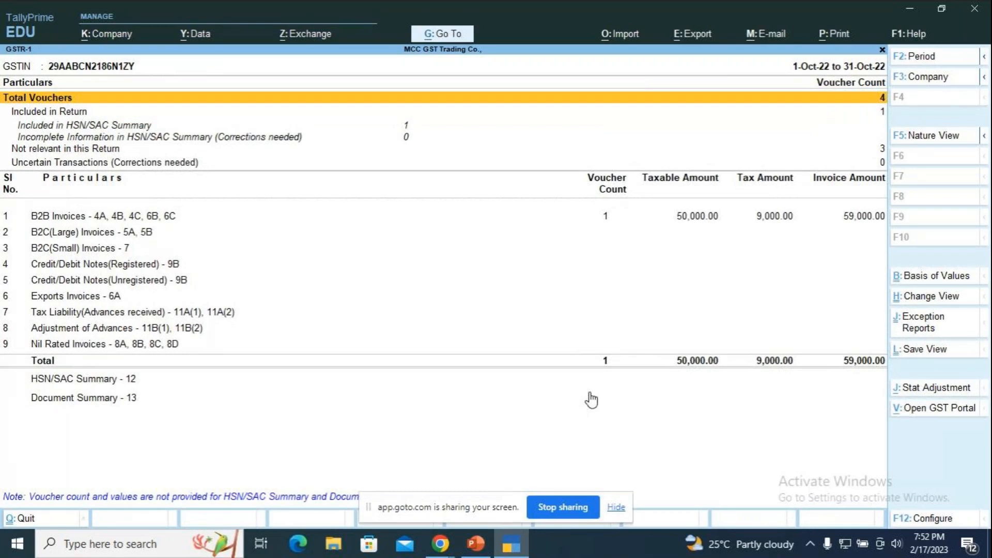
{"action": "key", "text": "Down"}
{"action": "key", "text": "Down"}
{"action": "key", "text": "Down"}
{"action": "key", "text": "Down"}
{"action": "key", "text": "Down"}
{"action": "key", "text": "Up"}
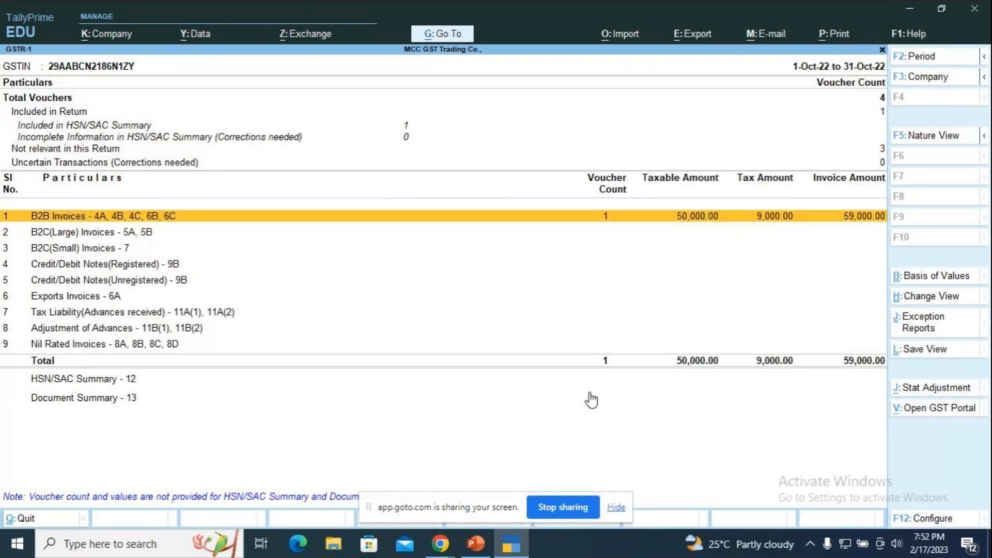
{"action": "key", "text": "alt+F2"}
{"action": "type", "text": "1.4"}
{"action": "key", "text": "Return"}
{"action": "key", "text": "Return"}
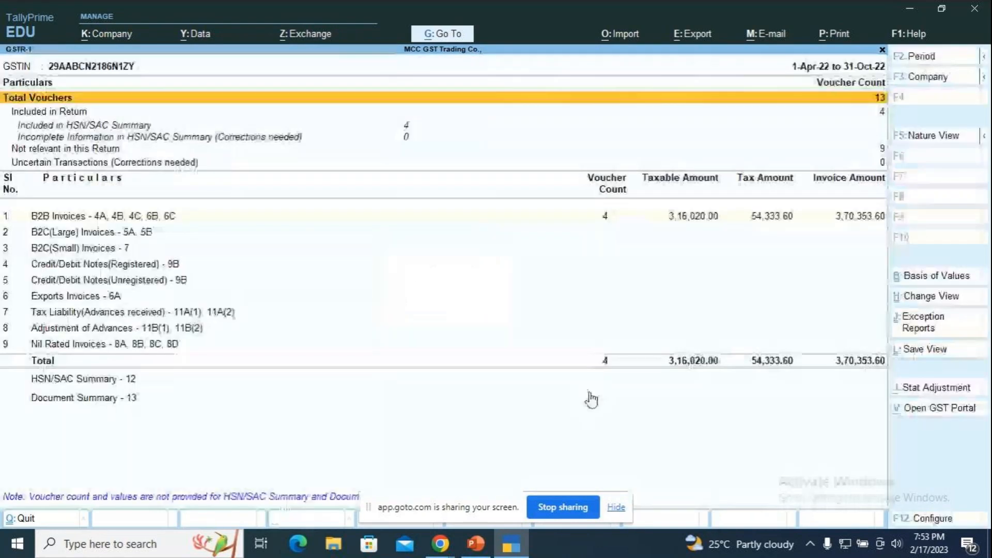
Display the party-wise details of the B2B Invoices in GSTR-1
{"action": "key", "text": "Down"}
{"action": "key", "text": "Down"}
{"action": "key", "text": "Down"}
{"action": "key", "text": "Down"}
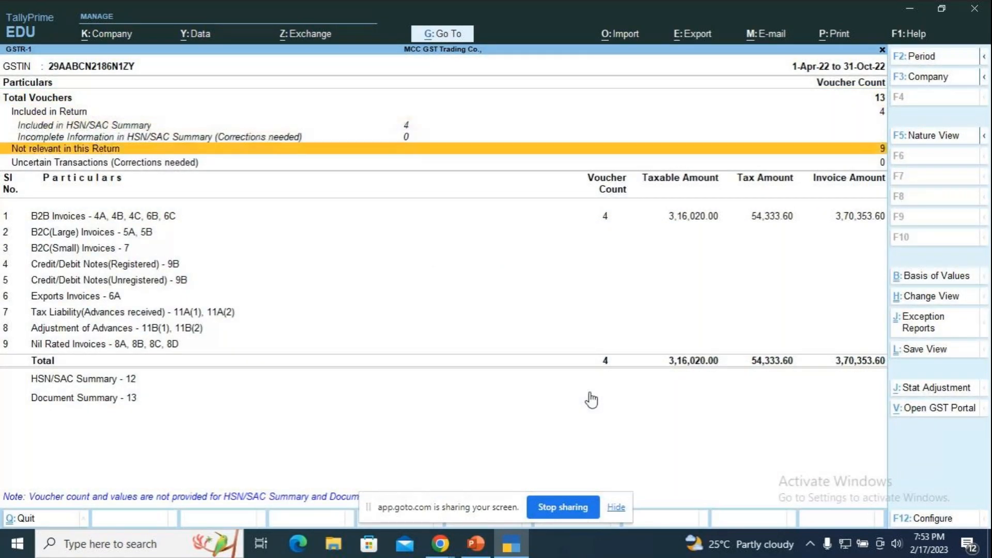
{"action": "key", "text": "Return"}
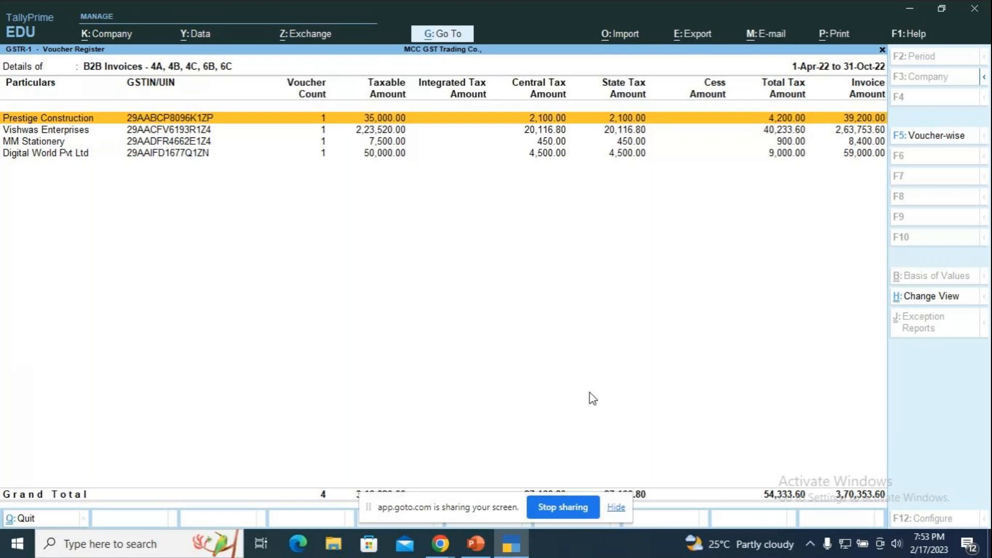
Close the GST reports back to the Gateway of Tally and open the Day Book
{"action": "key", "text": "Escape"}
{"action": "key", "text": "Escape"}
{"action": "key", "text": "Escape"}
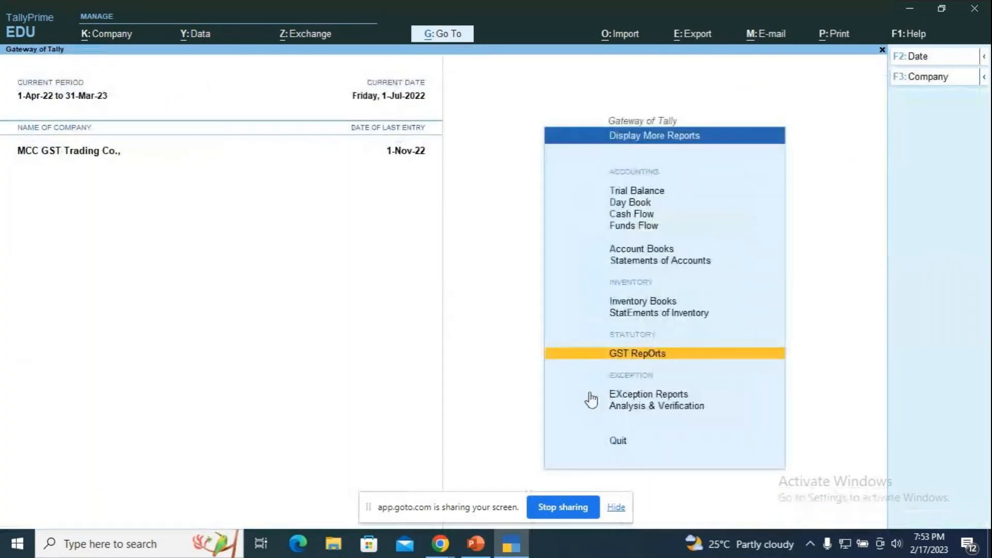
{"action": "key", "text": "Escape"}
{"action": "key", "text": "Up"}
{"action": "key", "text": "Up"}
{"action": "key", "text": "Up"}
{"action": "key", "text": "Up"}
{"action": "key", "text": "Up"}
{"action": "key", "text": "Up"}
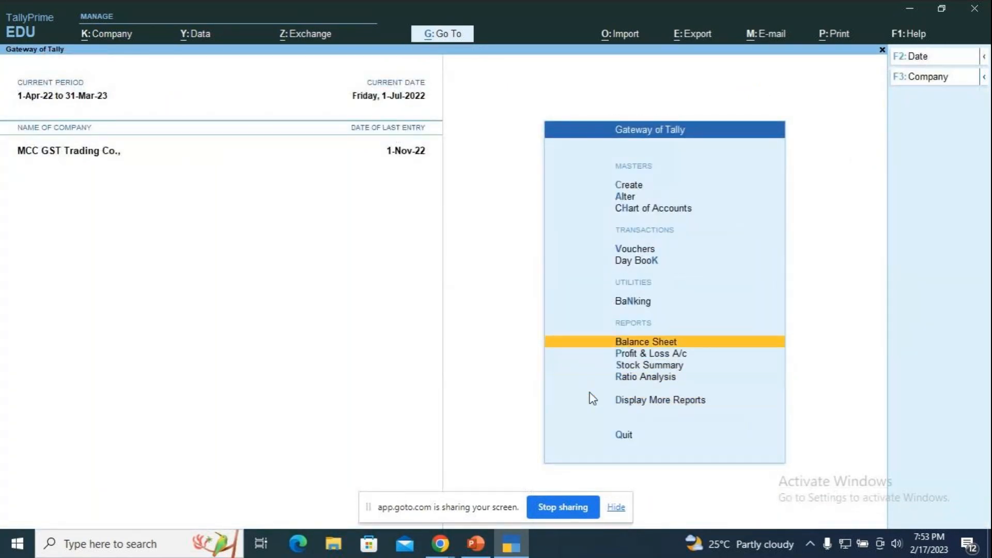
{"action": "key", "text": "Return"}
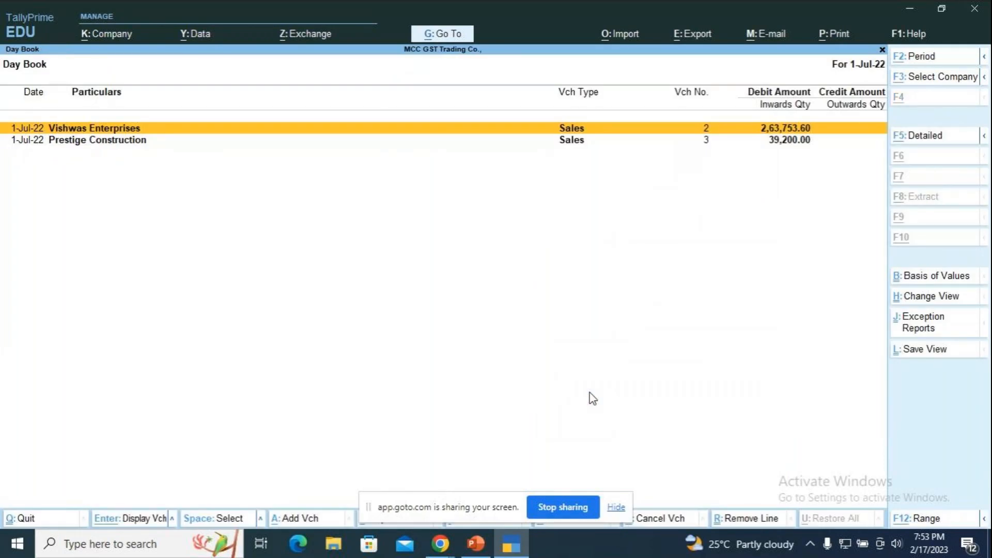
Set the Day Book period from 1-Apr-22 to 31-Mar-23
{"action": "key", "text": "alt+F2"}
{"action": "type", "text": "1.4"}
{"action": "key", "text": "Return"}
{"action": "type", "text": "31.3"}
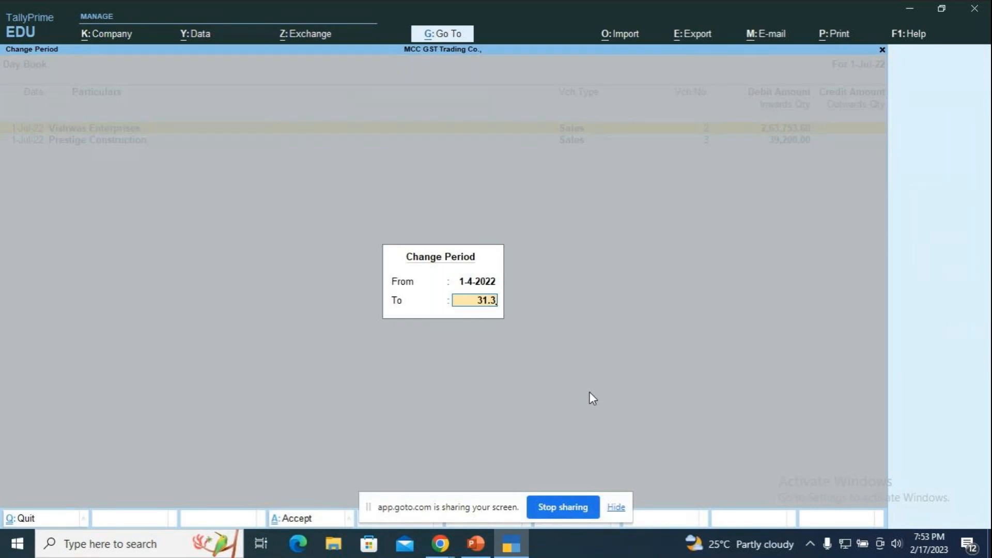
{"action": "key", "text": "Return"}
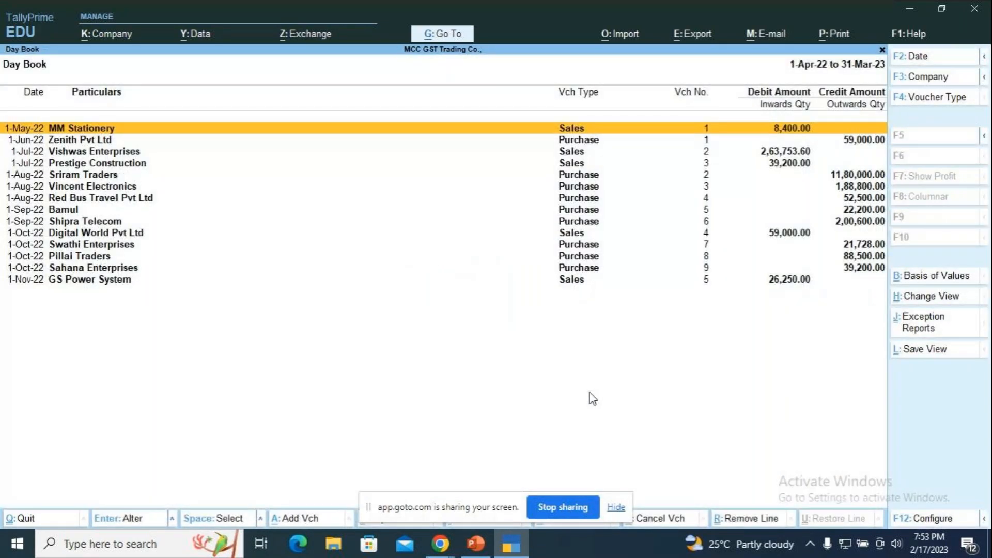
Open the Bamul purchase voucher dated 1-Sep-22 from the Day Book
{"action": "key", "text": "Down"}
{"action": "key", "text": "Down"}
{"action": "key", "text": "Down"}
{"action": "key", "text": "Down"}
{"action": "key", "text": "Down"}
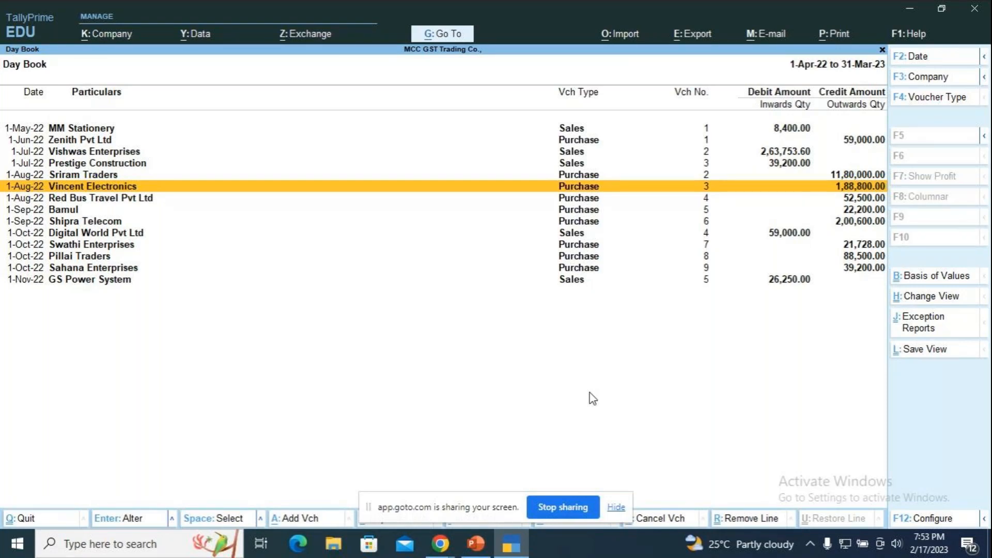
{"action": "key", "text": "Down"}
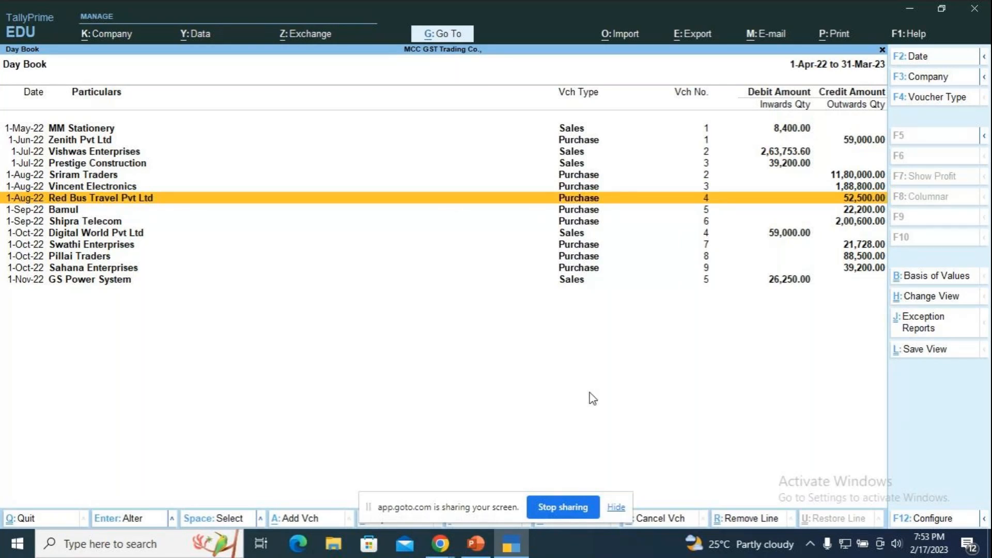
{"action": "key", "text": "Up"}
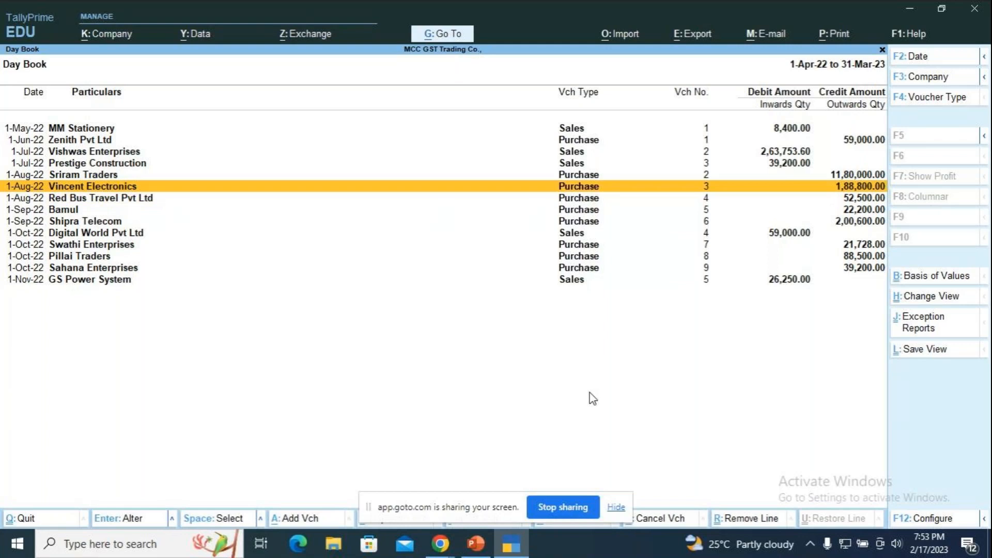
{"action": "key", "text": "Down"}
{"action": "key", "text": "Down"}
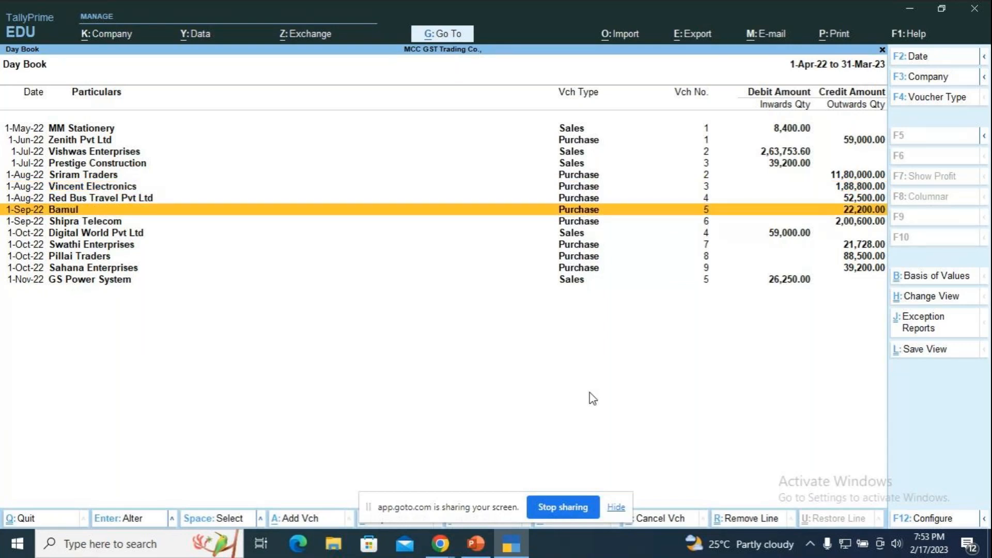
{"action": "key", "text": "Return"}
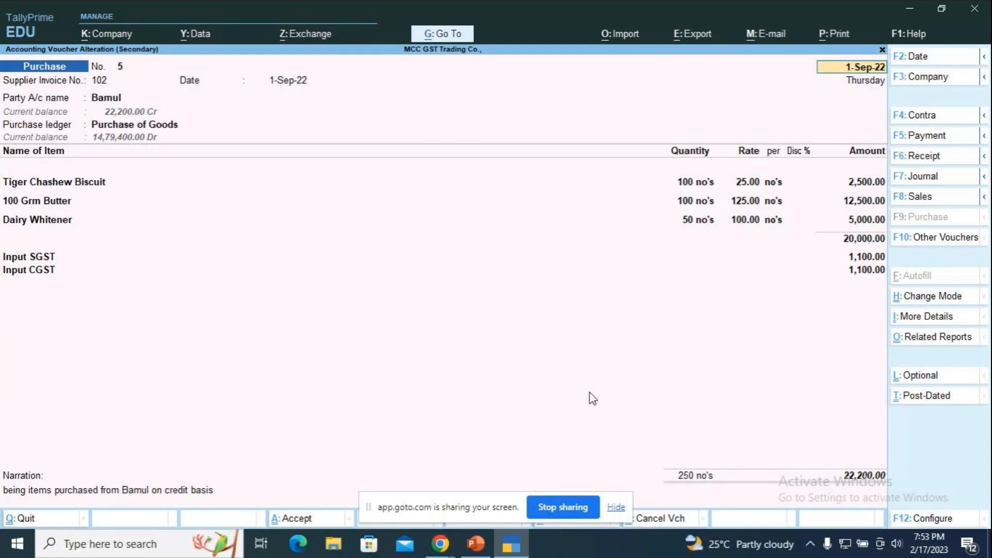
Preview the printed invoice of the Bamul purchase voucher and return to the Day Book
{"action": "key", "text": "alt+p"}
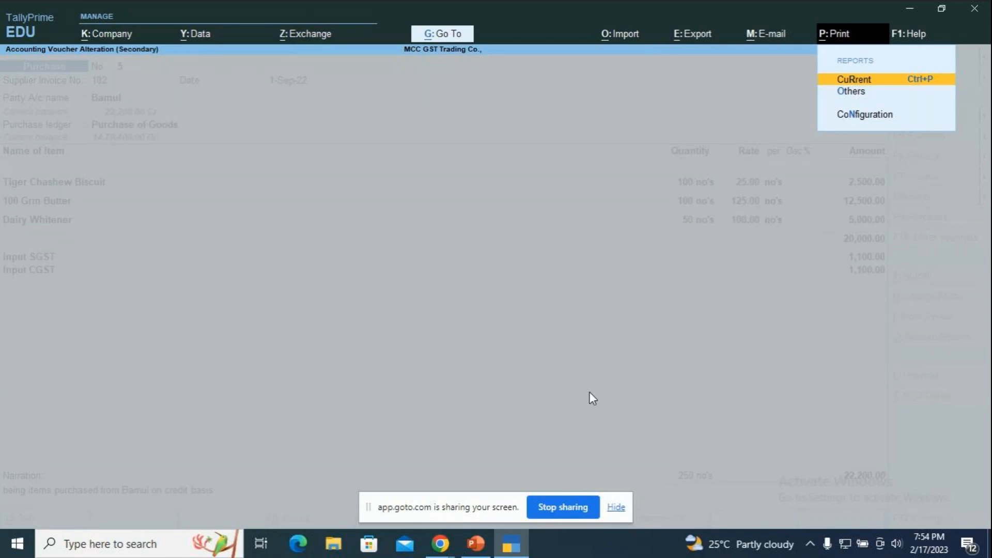
{"action": "key", "text": "Return"}
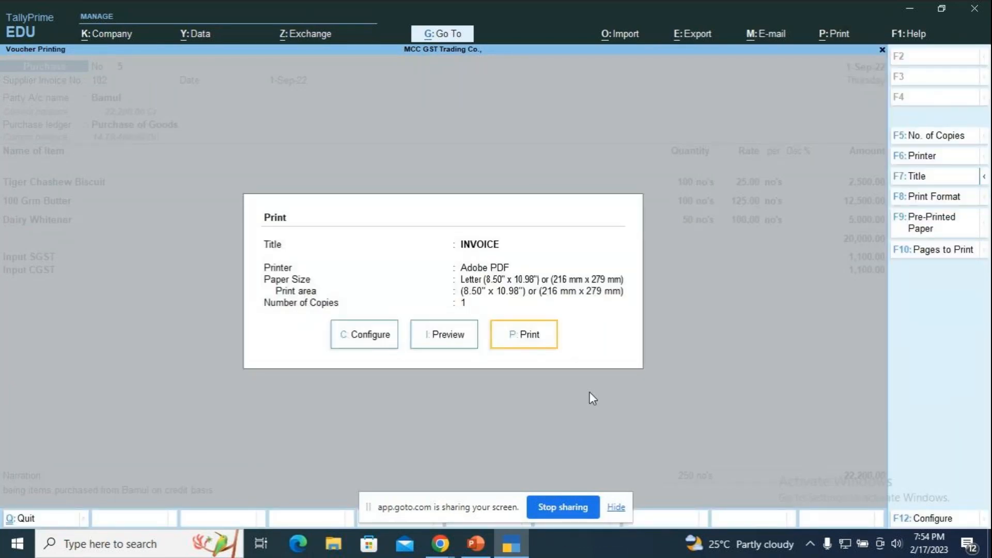
{"action": "key", "text": "i"}
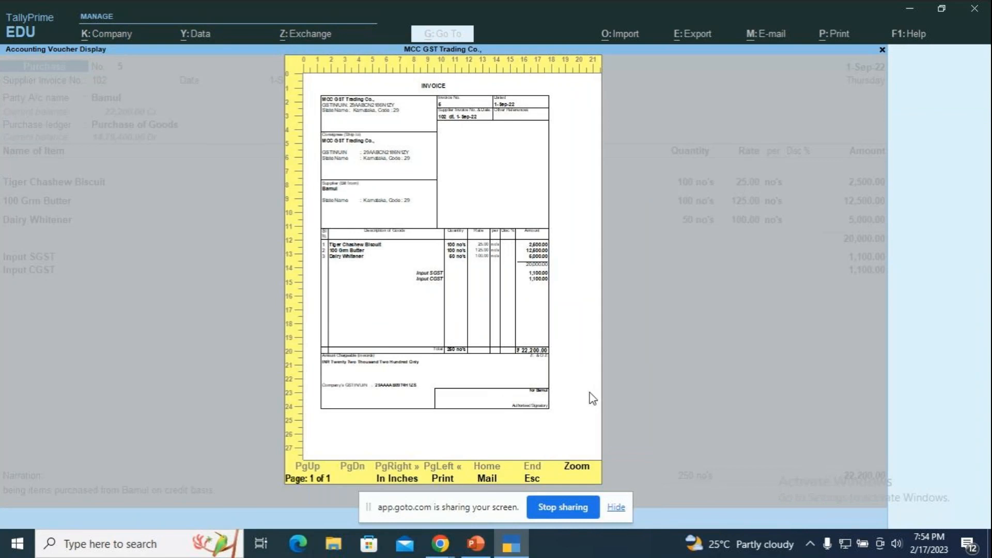
{"action": "key", "text": "Escape"}
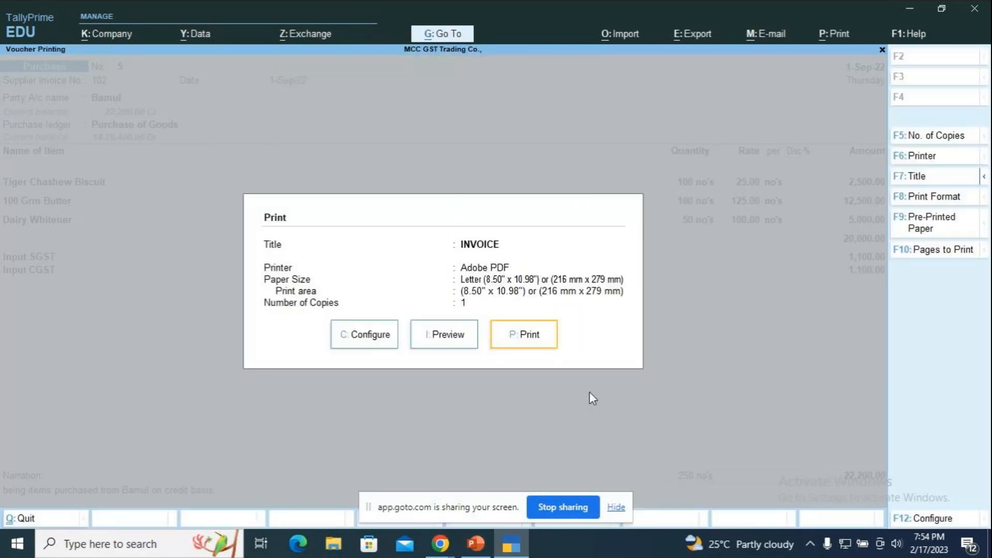
{"action": "key", "text": "Escape"}
{"action": "key", "text": "Escape"}
{"action": "key", "text": "y"}
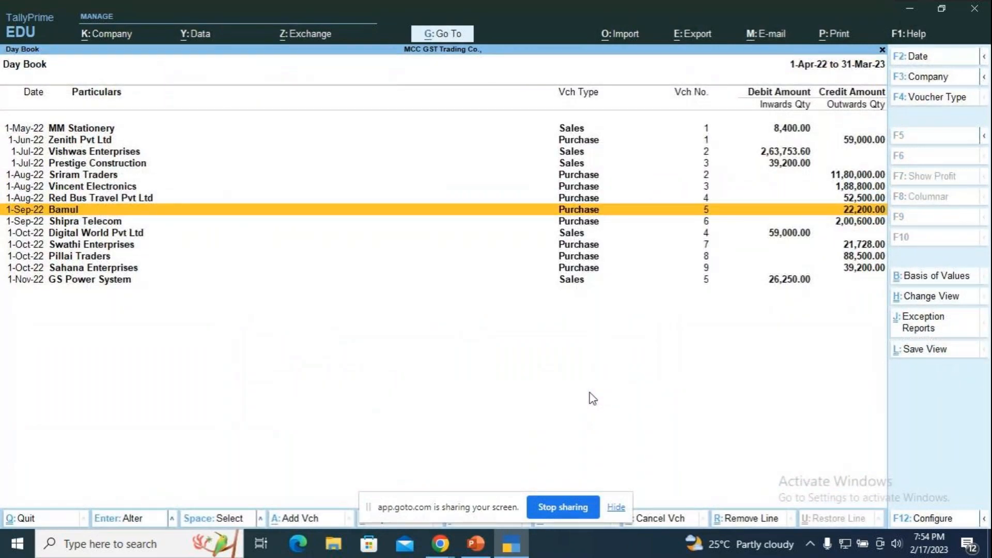
Open the Vishwas Enterprises sales voucher dated 1-Jul-22 from the Day Book
{"action": "key", "text": "Up"}
{"action": "key", "text": "Up"}
{"action": "key", "text": "Up"}
{"action": "key", "text": "Up"}
{"action": "key", "text": "Up"}
{"action": "key", "text": "Up"}
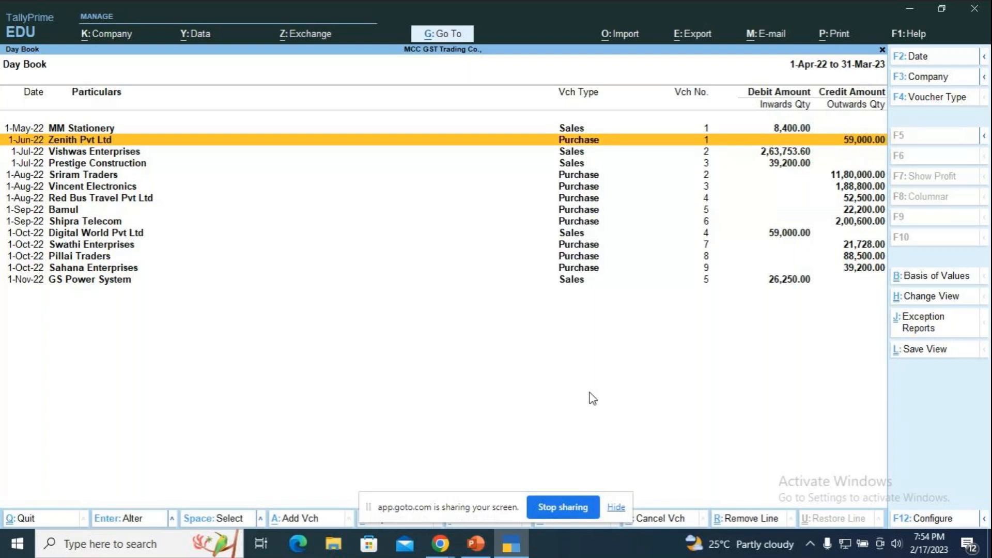
{"action": "key", "text": "Down"}
{"action": "key", "text": "Return"}
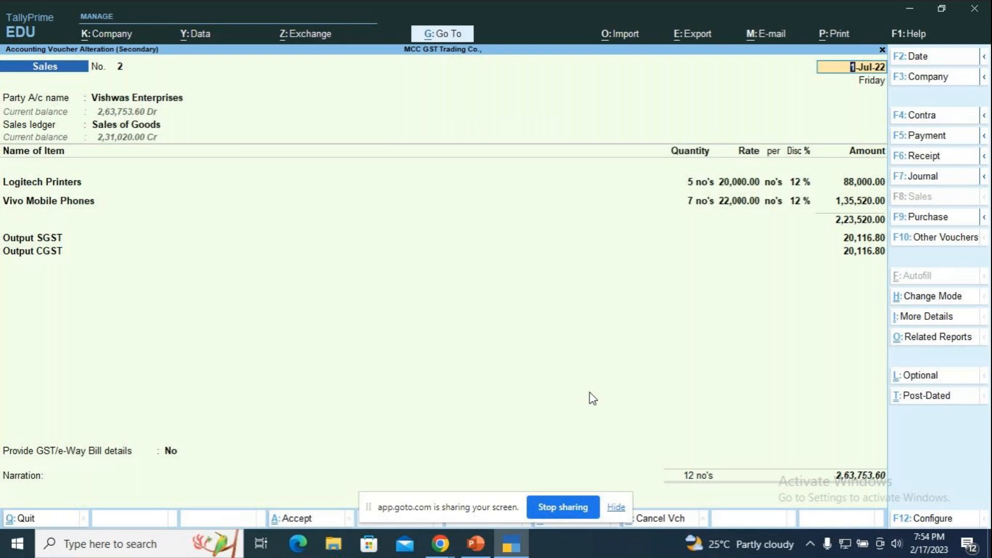
Preview the Vishwas Enterprises tax invoice enlarged and examine its party details, HSN/SAC codes, item amounts and tax breakdown
{"action": "key", "text": "ctrl"}
{"action": "key", "text": "alt+p"}
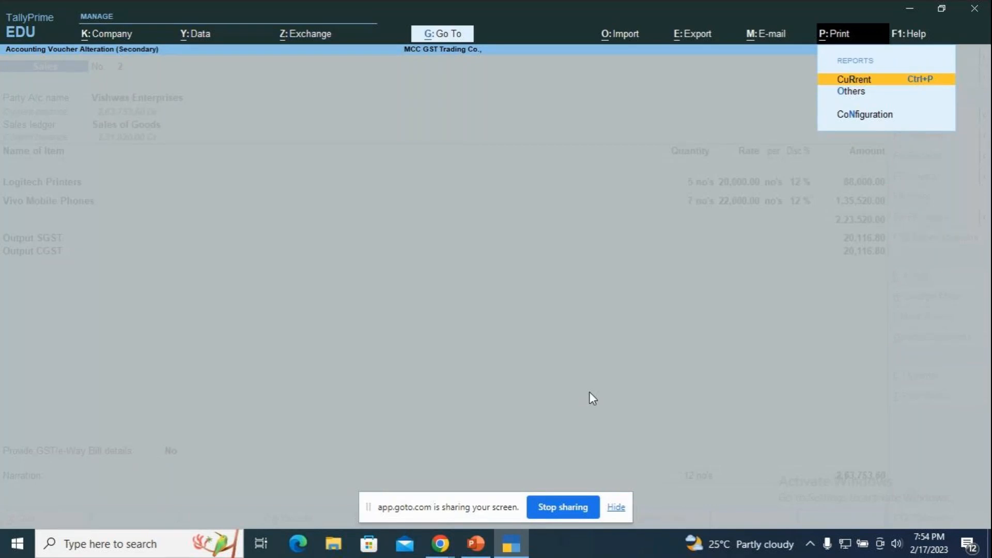
{"action": "key", "text": "Return"}
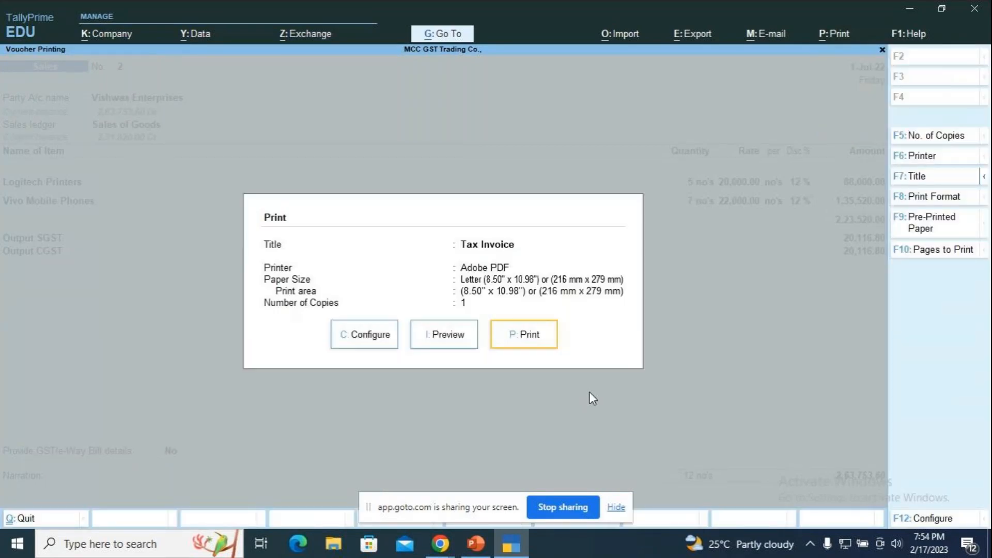
{"action": "key", "text": "i"}
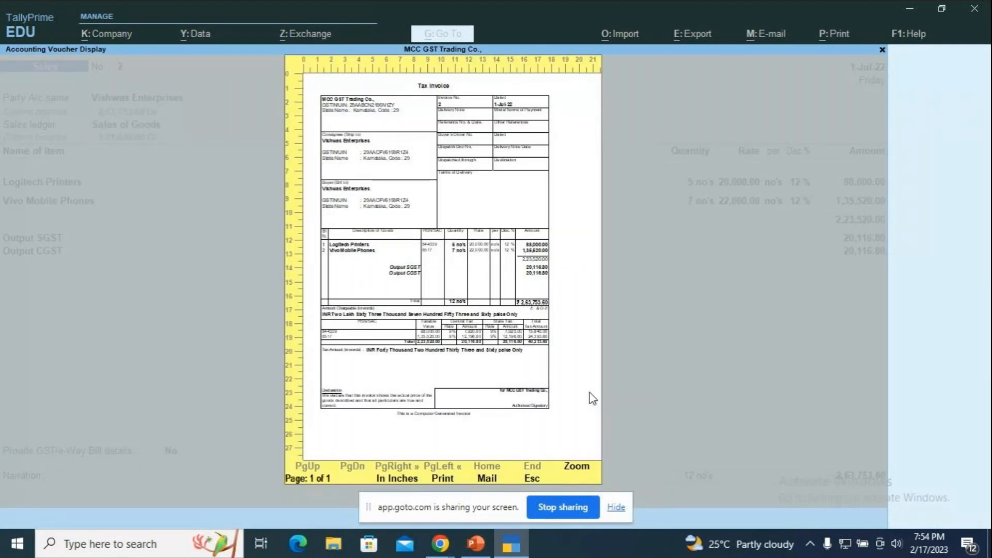
{"action": "key", "text": "alt+z"}
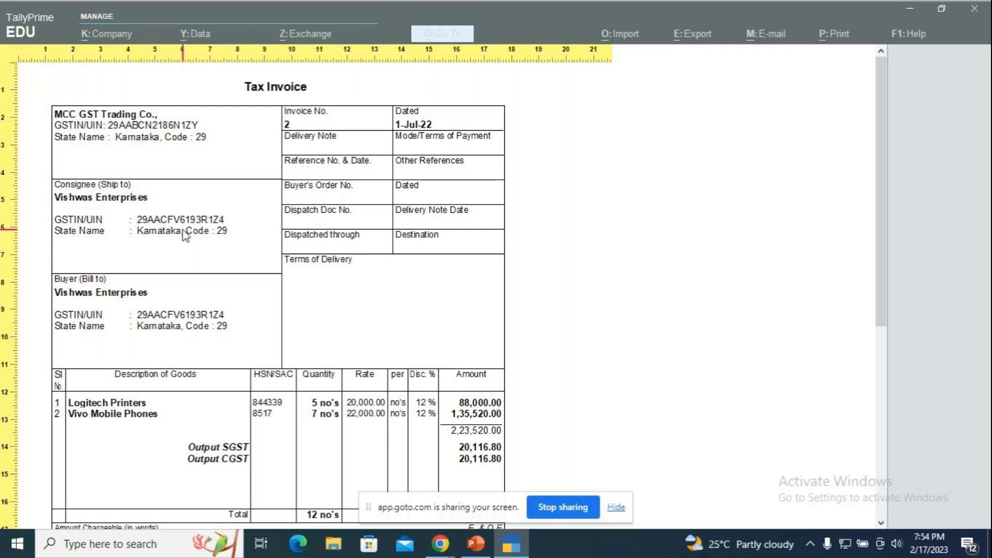
{"action": "scroll", "coordinate": [270, 259], "scroll_direction": "down", "scroll_amount": 2}
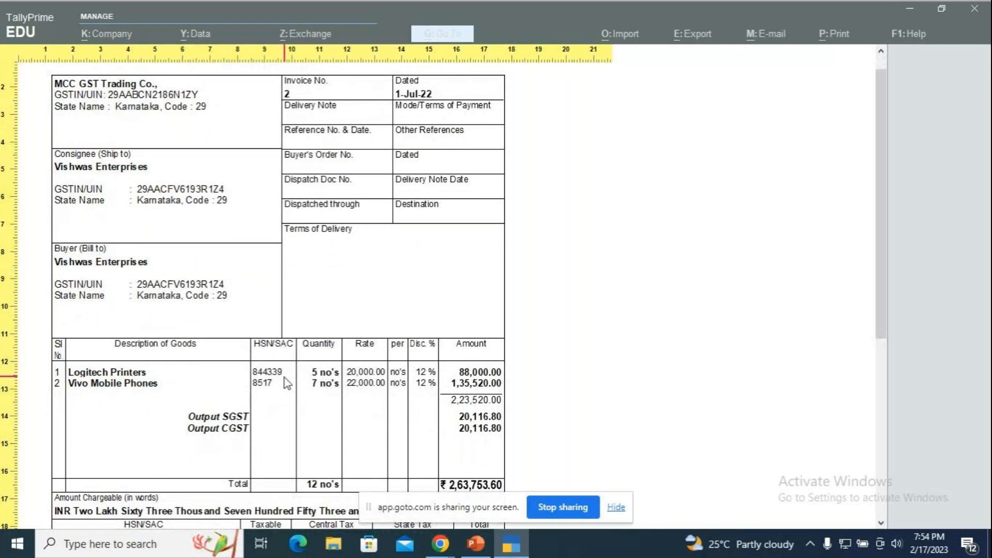
{"action": "scroll", "coordinate": [289, 375], "scroll_direction": "down", "scroll_amount": 2}
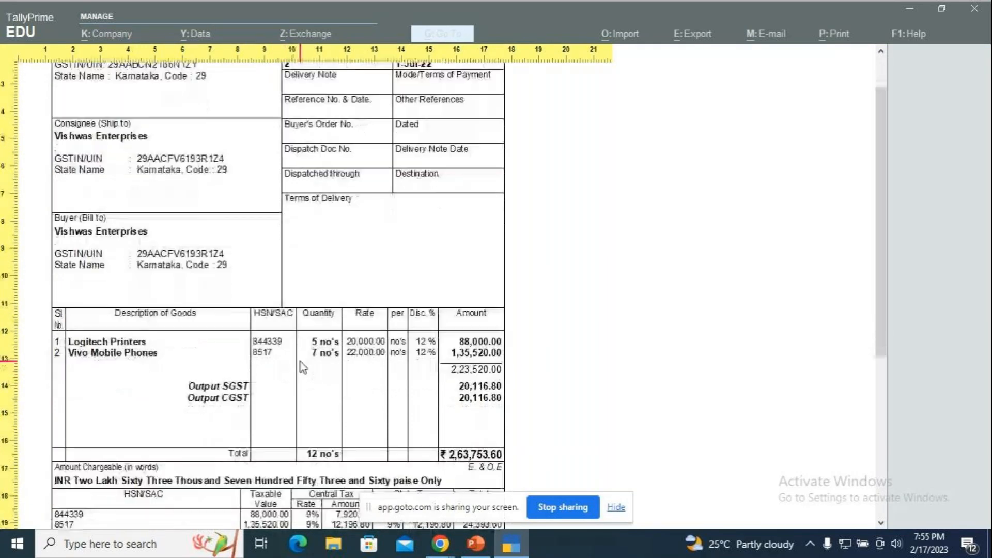
{"action": "scroll", "coordinate": [268, 394], "scroll_direction": "down", "scroll_amount": 3}
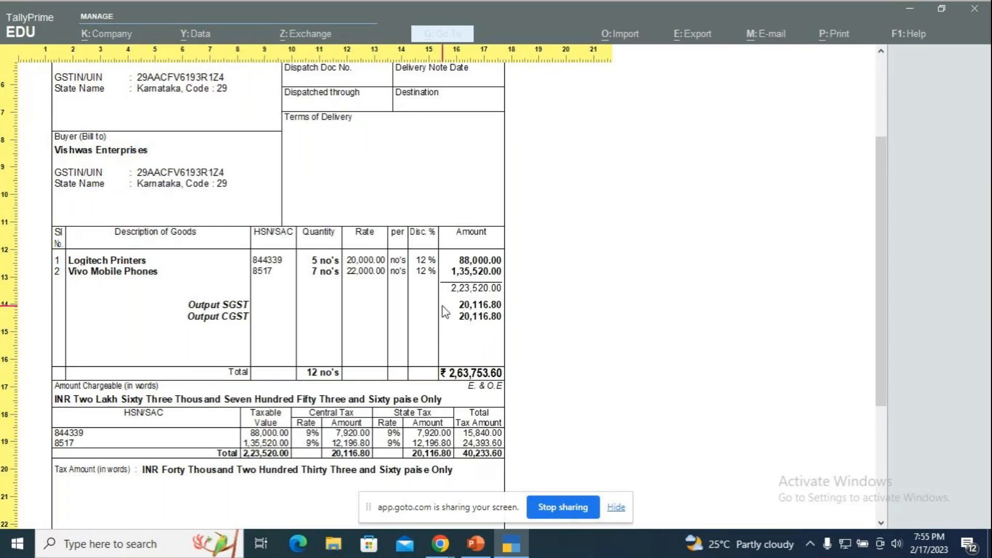
Review the Vishwas Enterprises tax invoice from its header to the declaration, then close the preview and return to the Day Book
{"action": "scroll", "coordinate": [443, 310], "scroll_direction": "up", "scroll_amount": 1}
{"action": "scroll", "coordinate": [443, 310], "scroll_direction": "up", "scroll_amount": 2}
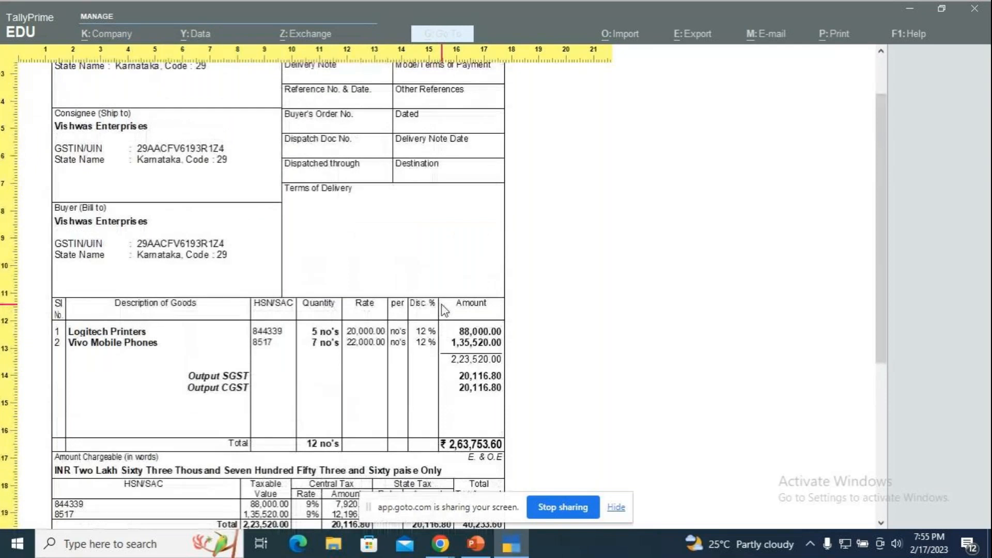
{"action": "scroll", "coordinate": [443, 310], "scroll_direction": "up", "scroll_amount": 3}
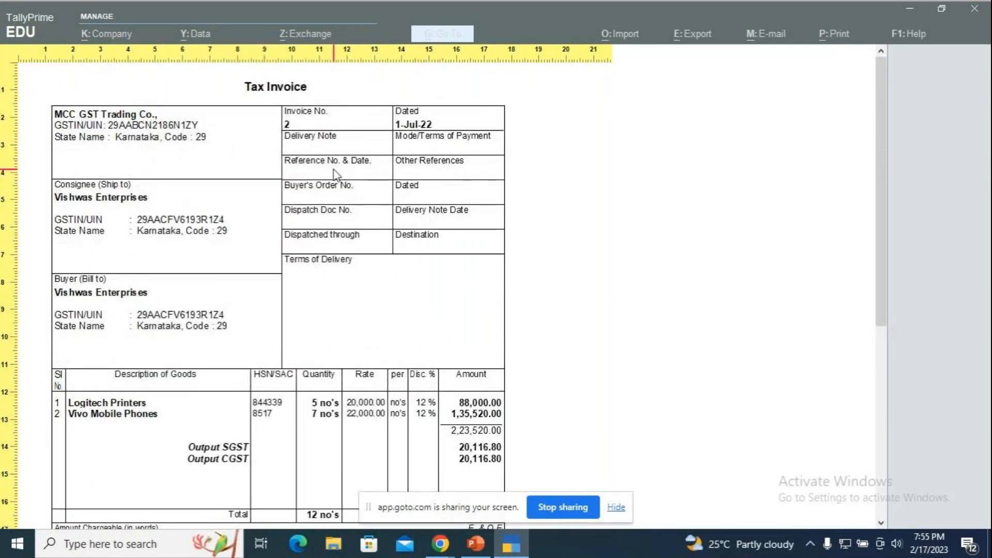
{"action": "scroll", "coordinate": [324, 276], "scroll_direction": "down", "scroll_amount": 3}
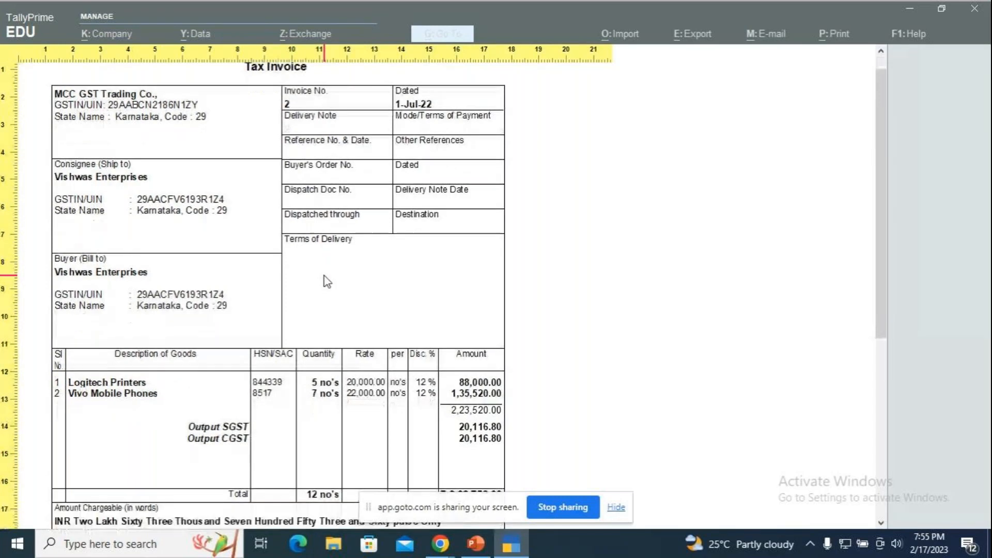
{"action": "scroll", "coordinate": [325, 276], "scroll_direction": "down", "scroll_amount": 12}
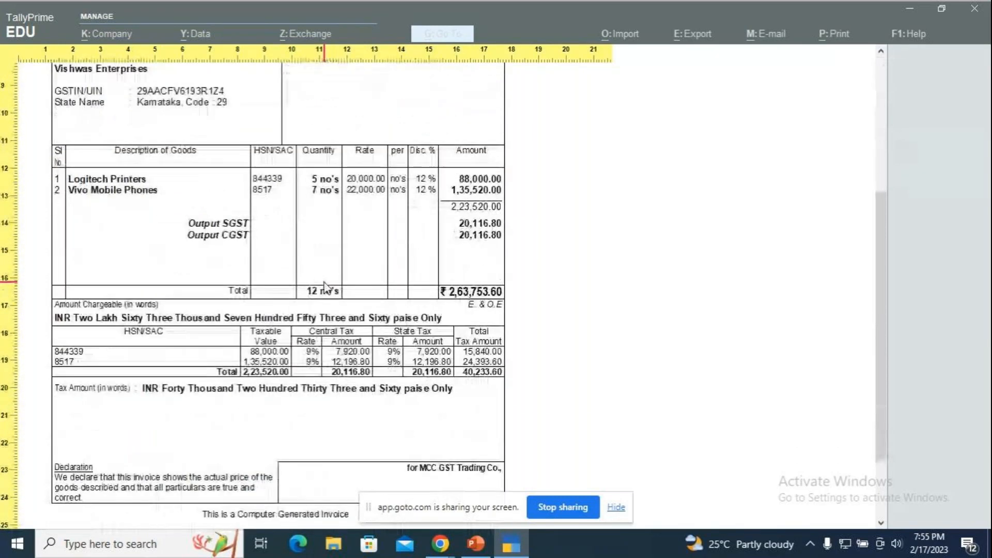
{"action": "scroll", "coordinate": [325, 288], "scroll_direction": "down", "scroll_amount": 1}
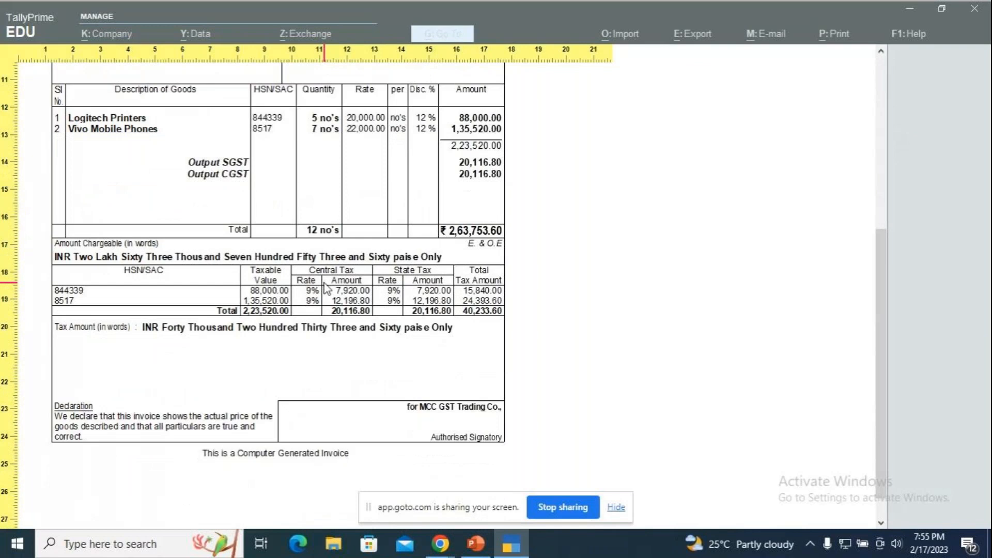
{"action": "key", "text": "Escape"}
{"action": "key", "text": "Escape"}
{"action": "key", "text": "y"}
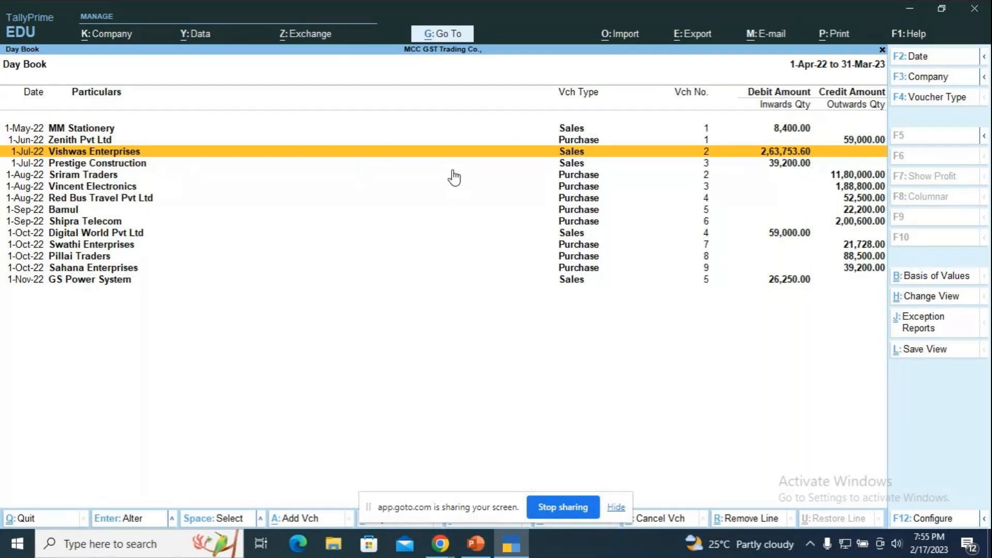
Reopen the Vishwas Enterprises sales voucher dated 1-Jul-22 and show an enlarged print preview of its tax invoice
{"action": "key", "text": "Return"}
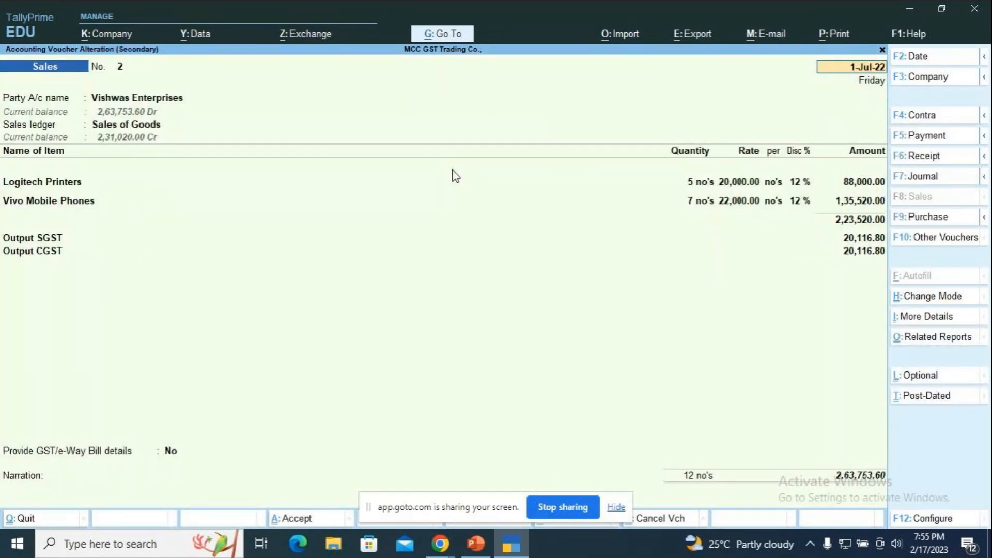
{"action": "key", "text": "alt+p"}
{"action": "key", "text": "Return"}
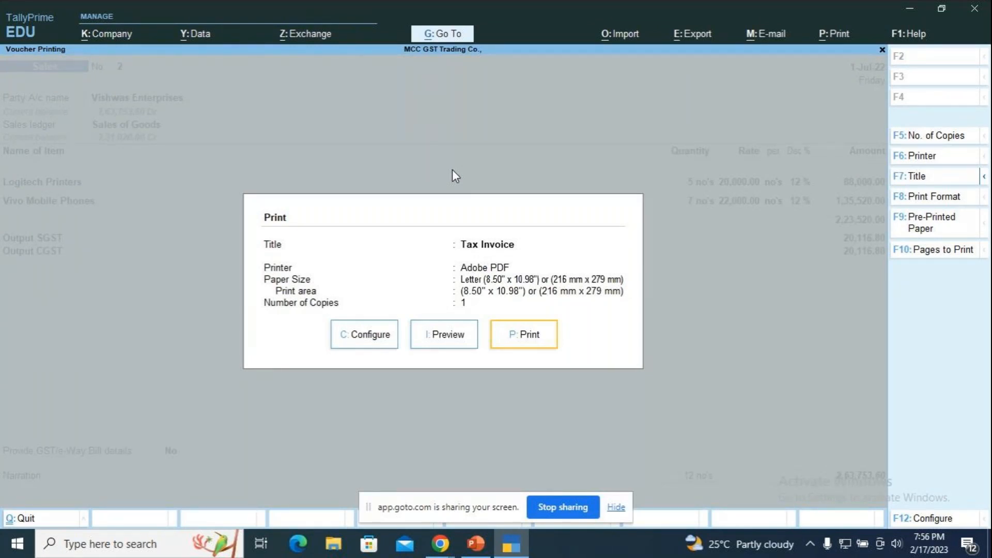
{"action": "key", "text": "i"}
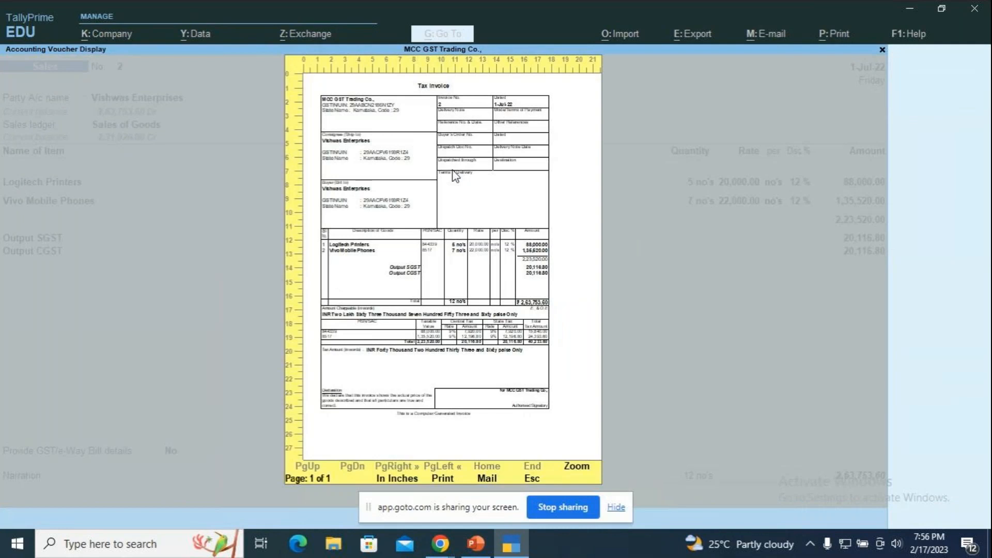
{"action": "key", "text": "Return"}
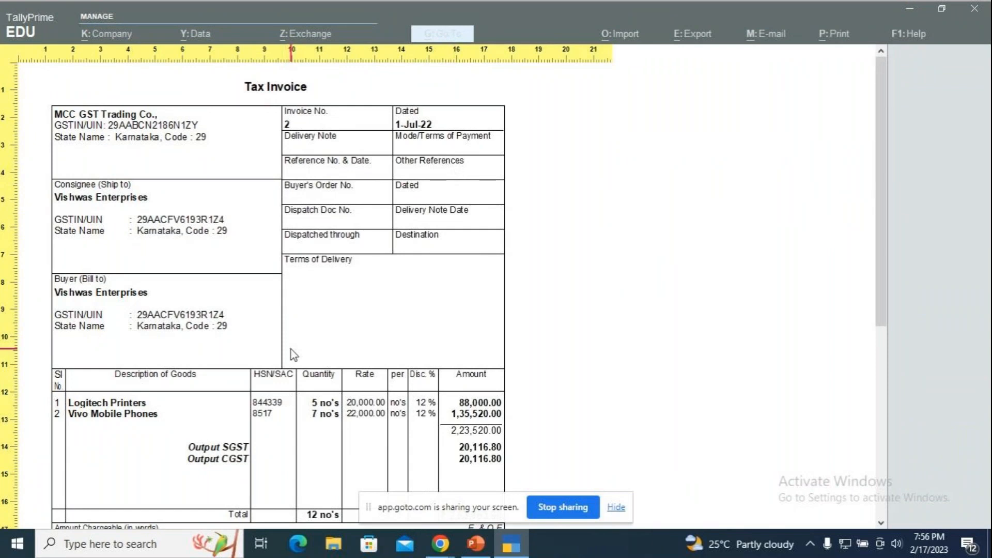
Examine the tax invoice's party details, item lines, HSN/SAC tax breakdown, tax amount in words and declaration
{"action": "scroll", "coordinate": [290, 350], "scroll_direction": "down", "scroll_amount": 1}
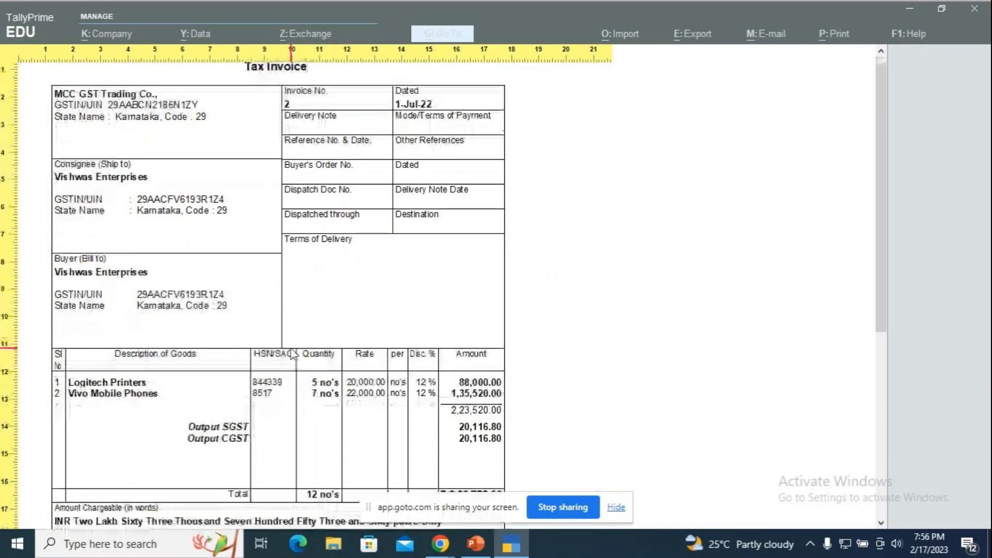
{"action": "scroll", "coordinate": [293, 354], "scroll_direction": "down", "scroll_amount": 6}
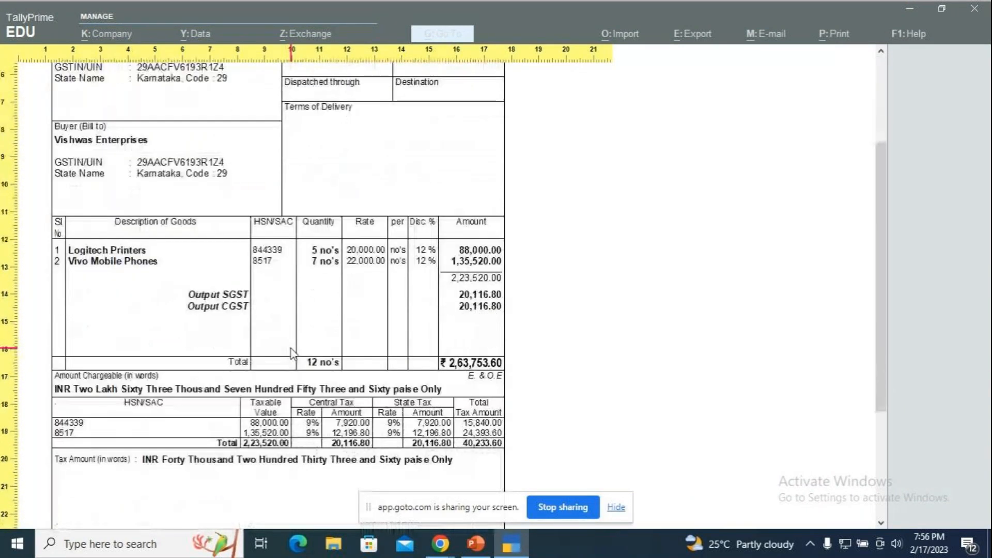
{"action": "scroll", "coordinate": [290, 349], "scroll_direction": "down", "scroll_amount": 1}
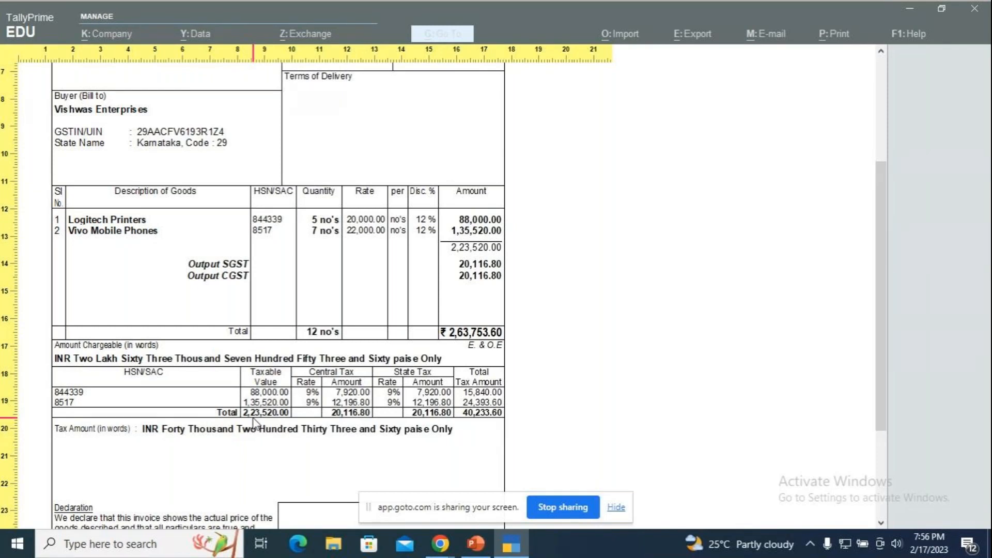
{"action": "scroll", "coordinate": [253, 421], "scroll_direction": "up", "scroll_amount": 6}
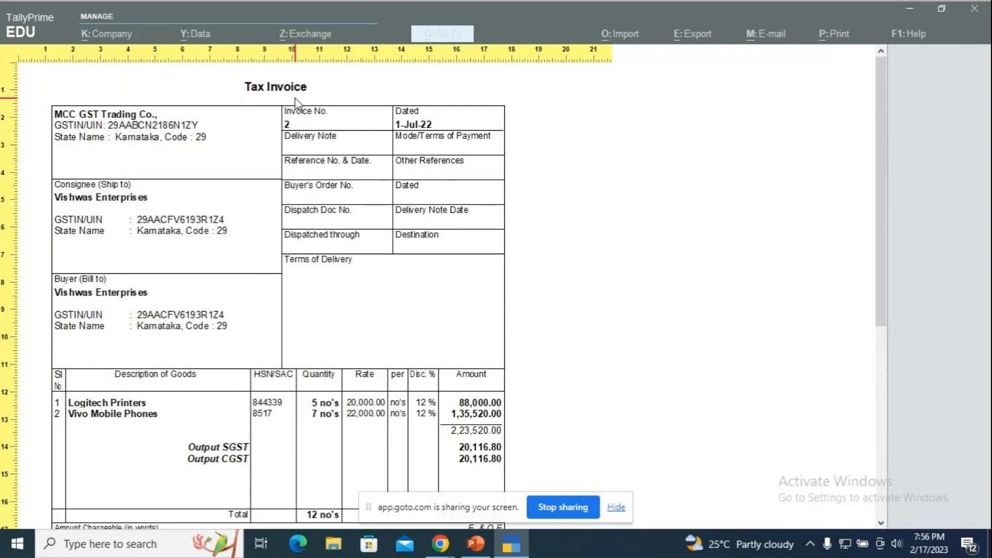
{"action": "scroll", "coordinate": [365, 312], "scroll_direction": "down", "scroll_amount": 1}
{"action": "scroll", "coordinate": [365, 312], "scroll_direction": "down", "scroll_amount": 3}
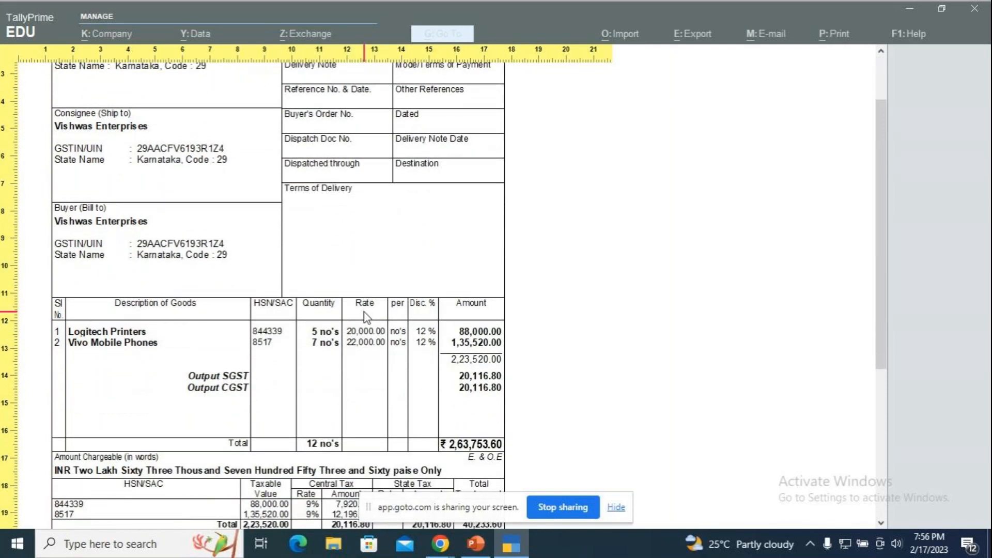
{"action": "scroll", "coordinate": [364, 316], "scroll_direction": "down", "scroll_amount": 2}
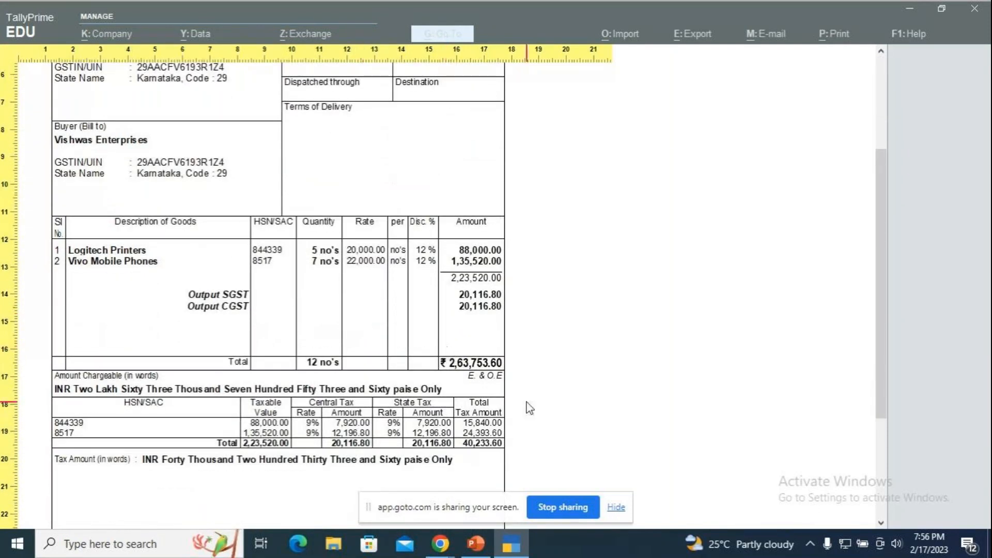
{"action": "scroll", "coordinate": [528, 406], "scroll_direction": "down", "scroll_amount": 4}
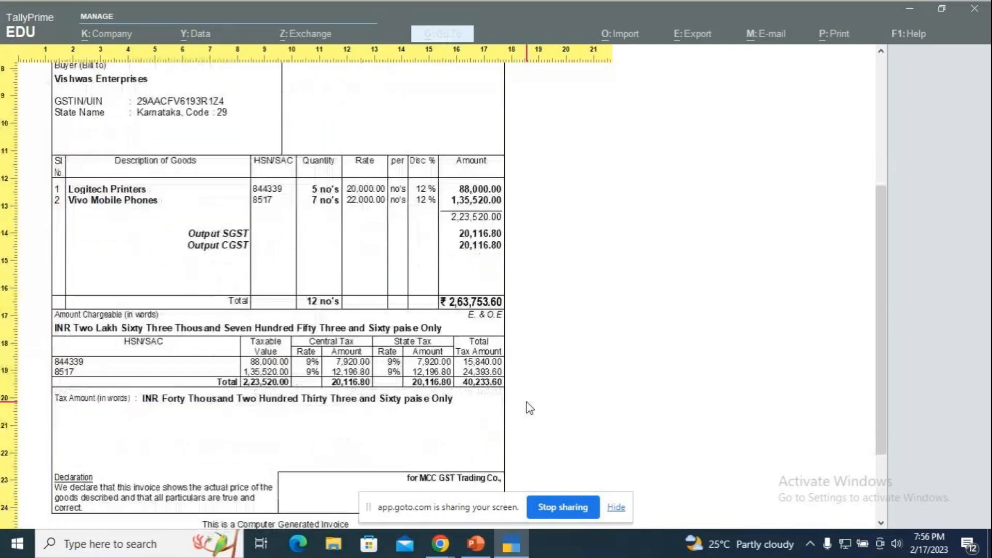
{"action": "scroll", "coordinate": [529, 408], "scroll_direction": "down", "scroll_amount": 2}
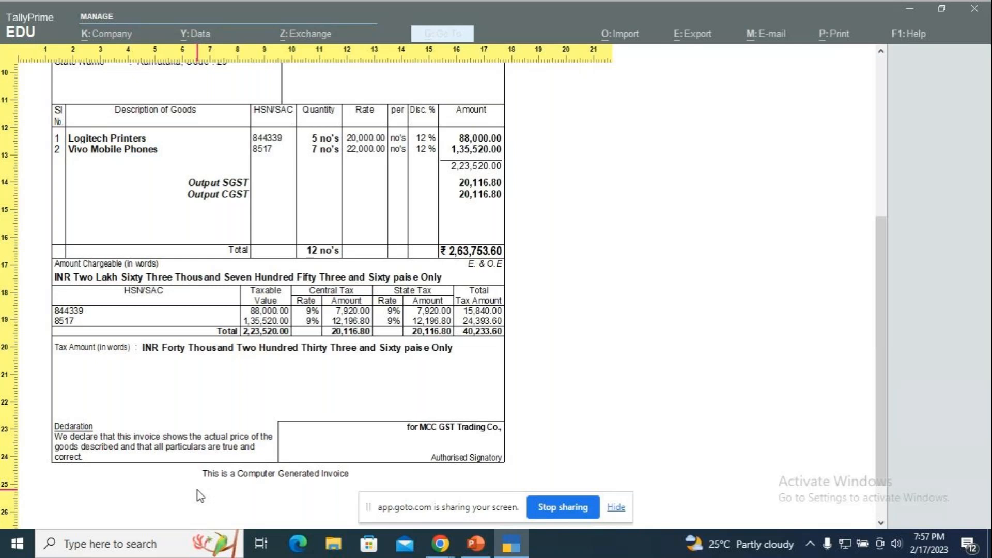
Close the invoice preview, the sales voucher and the Day Book, and quit TallyPrime
{"action": "key", "text": "Escape"}
{"action": "key", "text": "Escape"}
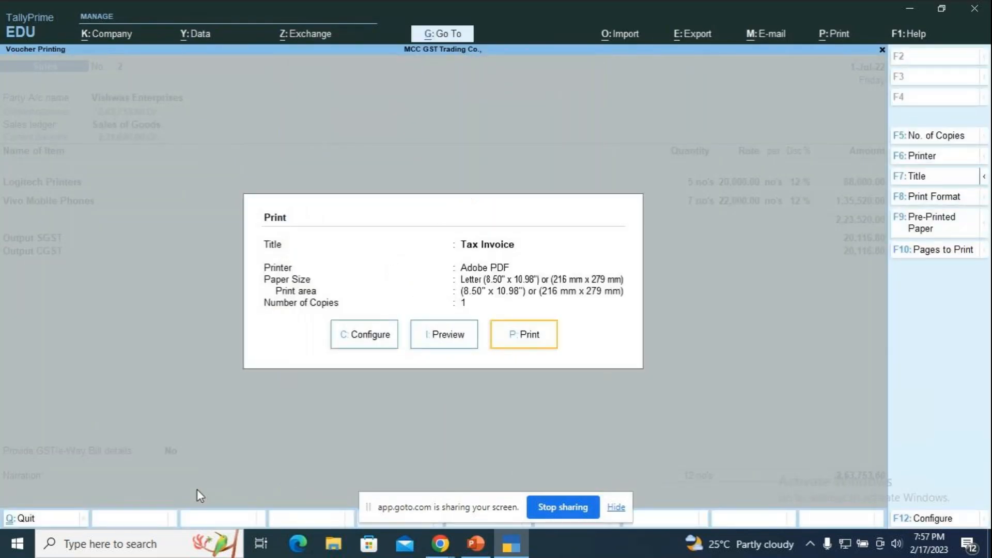
{"action": "key", "text": "Escape"}
{"action": "key", "text": "Escape"}
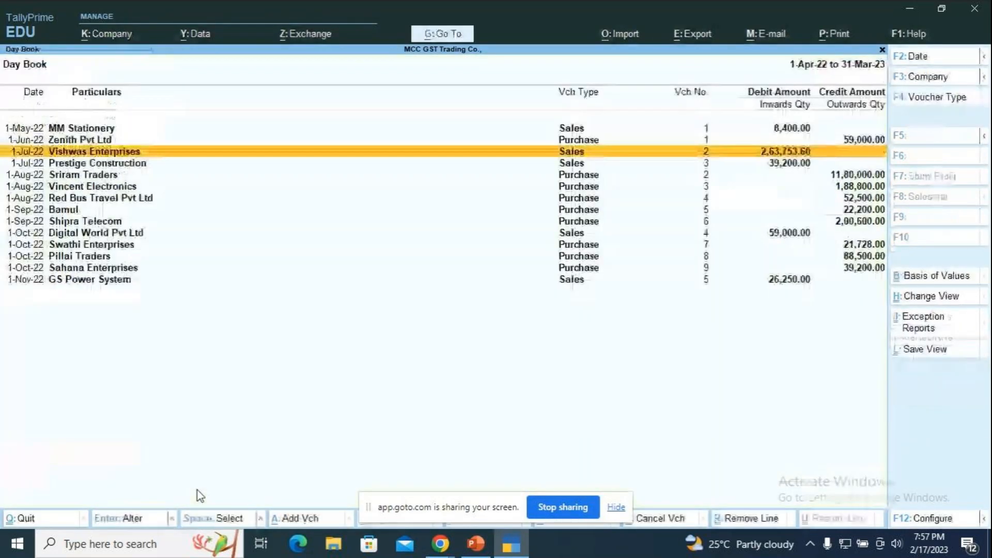
{"action": "key", "text": "Escape"}
{"action": "key", "text": "Escape"}
{"action": "key", "text": "y"}
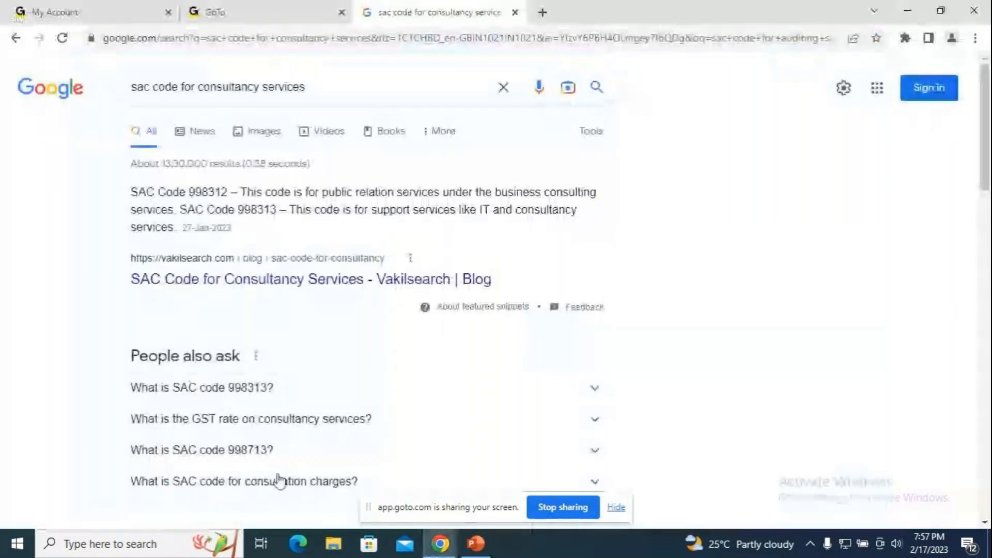
Switch to the GoTo meeting window in Chrome and bring up the choice to leave or end the session
{"action": "left_click", "coordinate": [243, 11]}
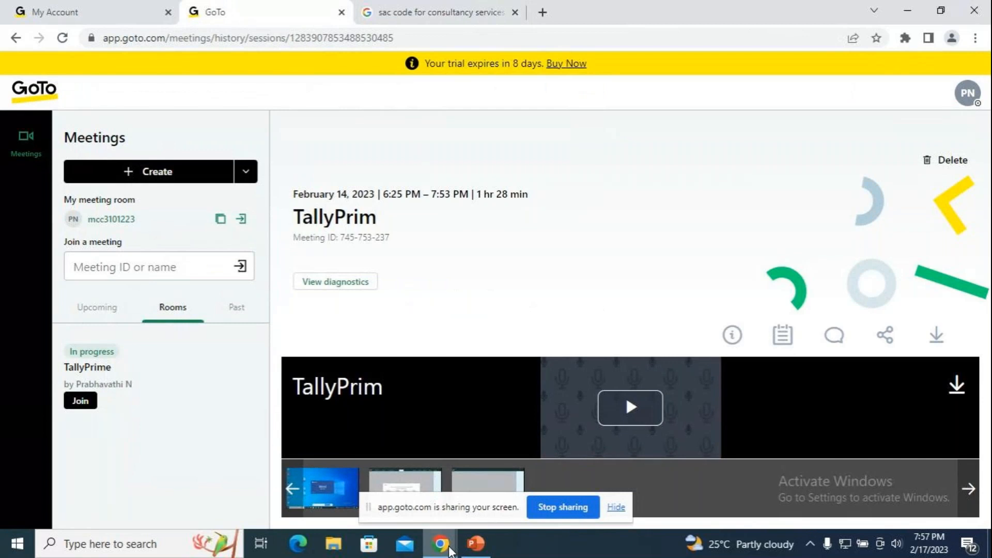
{"action": "mouse_move", "coordinate": [437, 545]}
{"action": "left_click", "coordinate": [488, 429]}
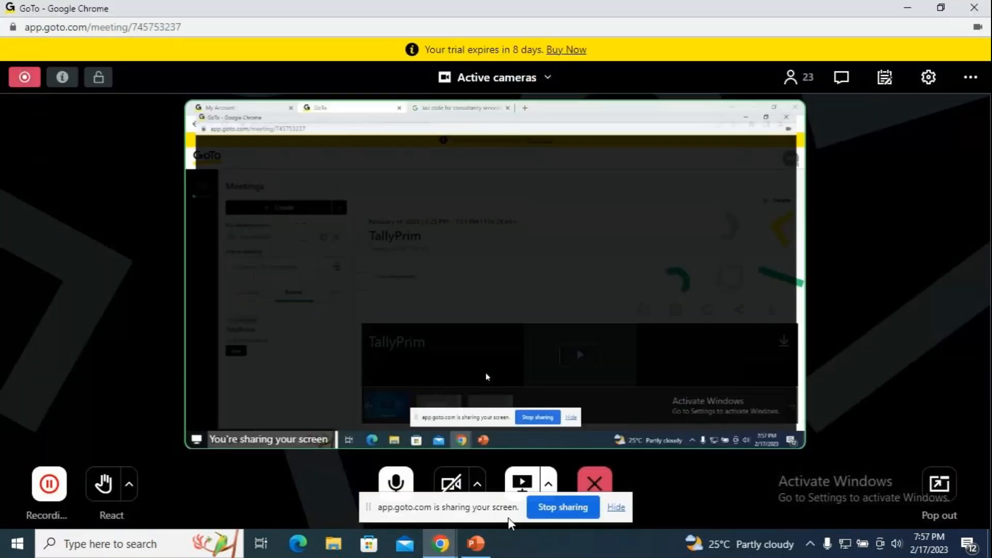
{"action": "left_click", "coordinate": [594, 481]}
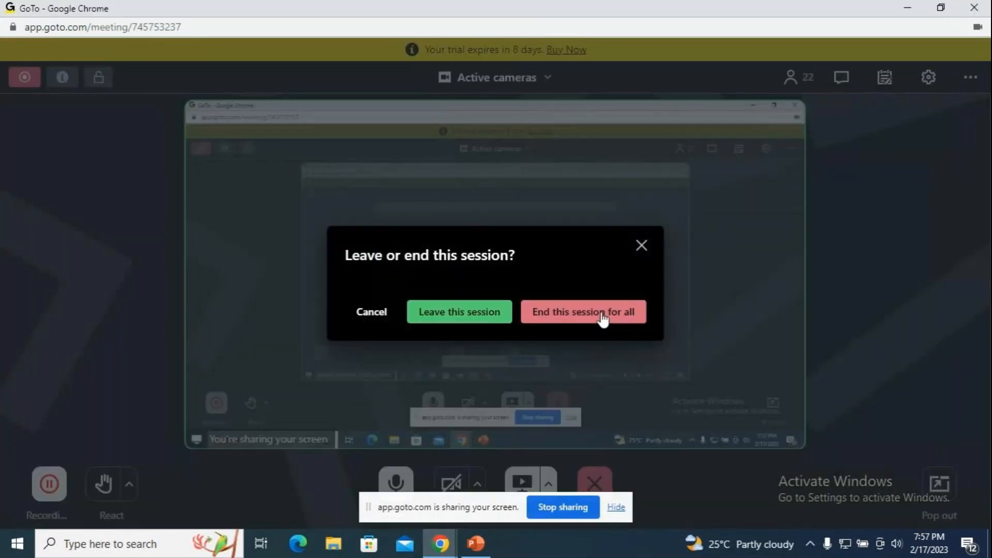